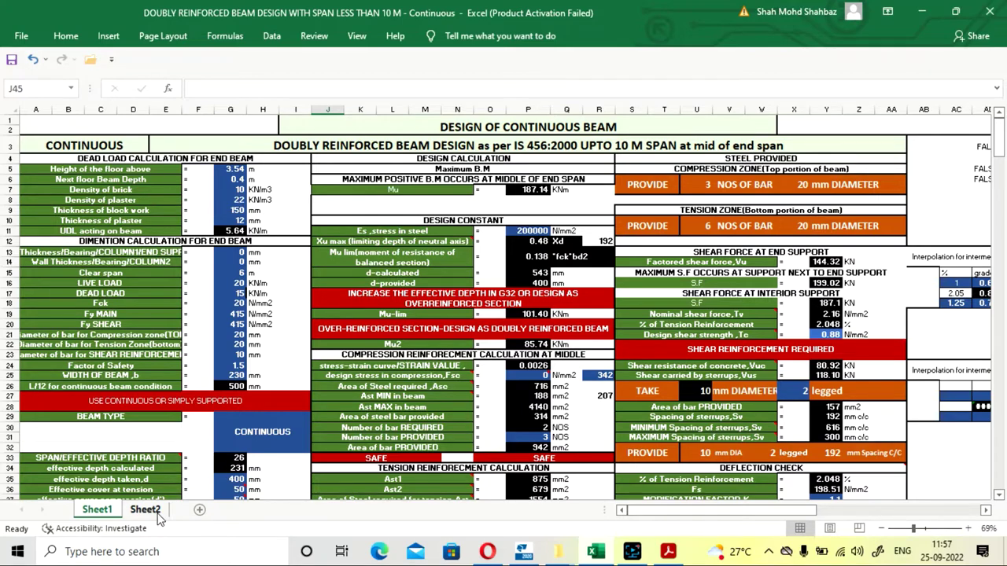
Examine the continuous beam reinforcement drawing and its cross-sections on Sheet2.
{"action": "left_click", "coordinate": [154, 512]}
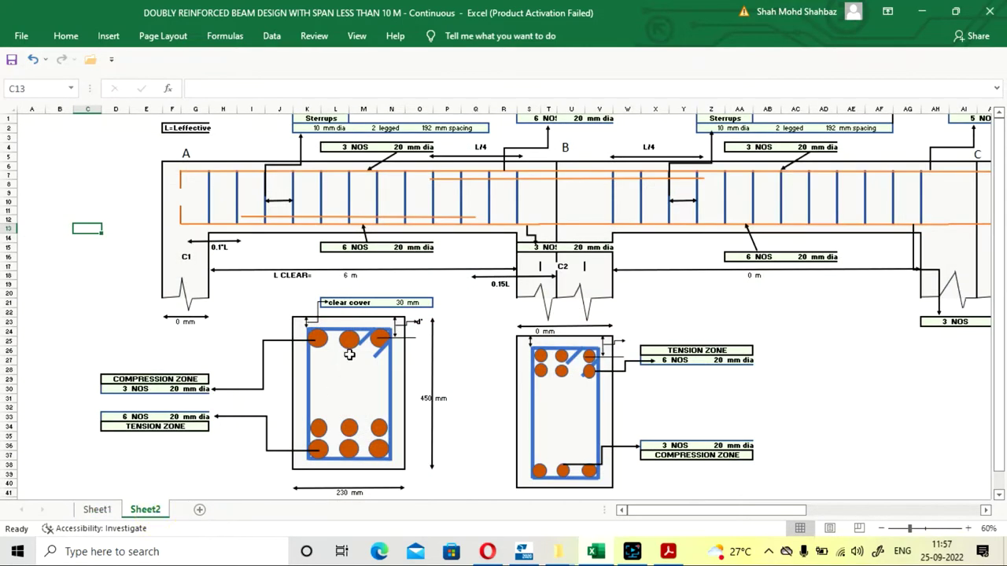
{"action": "left_click", "coordinate": [881, 529]}
{"action": "left_click", "coordinate": [882, 529]}
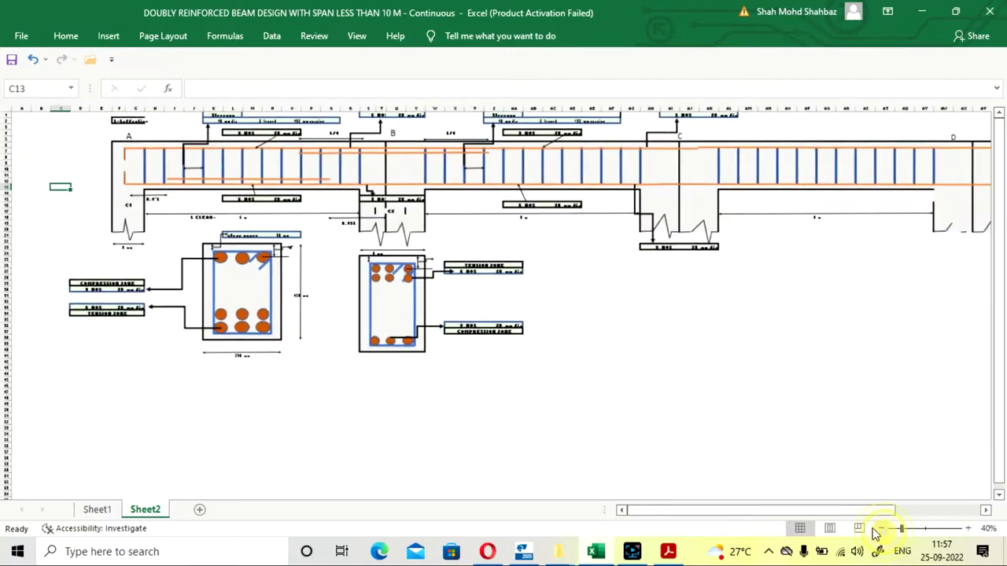
{"action": "mouse_move", "coordinate": [719, 512]}
{"action": "left_mouse_down"}
{"action": "mouse_move", "coordinate": [794, 519]}
{"action": "mouse_move", "coordinate": [722, 517]}
{"action": "left_mouse_up"}
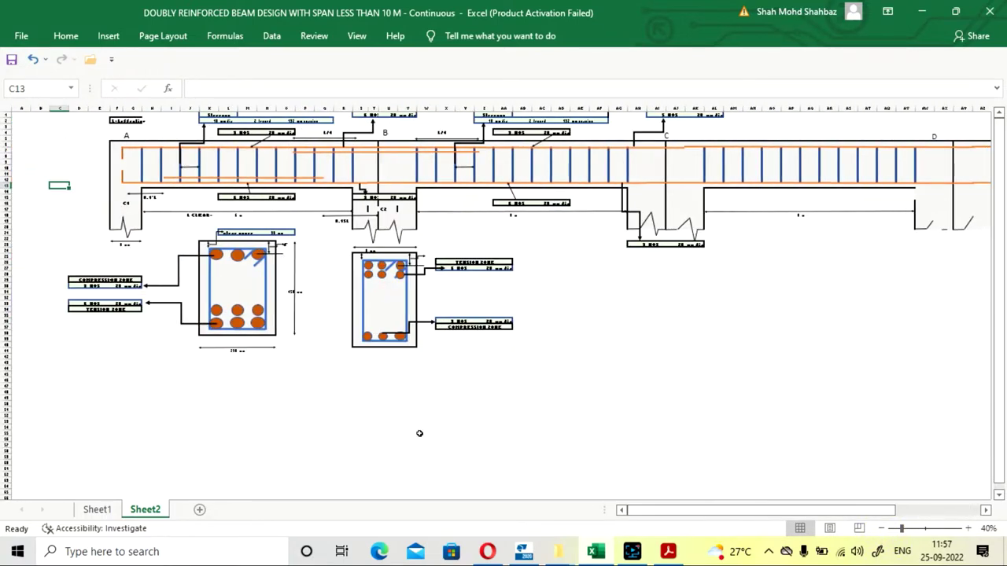
{"action": "left_click", "coordinate": [913, 528]}
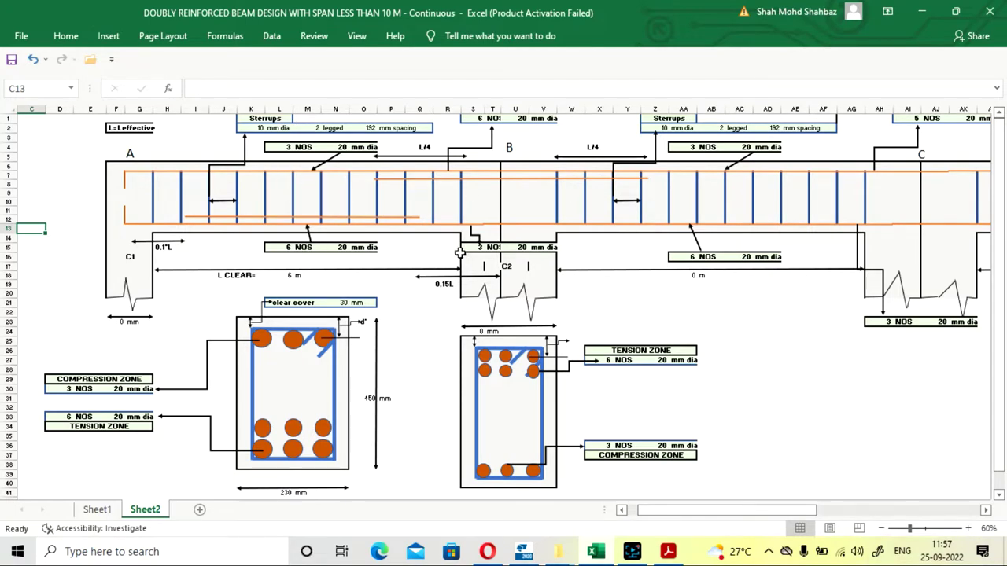
Look through the design calculations, provided steel, shear and deflection checks on Sheet1.
{"action": "left_click", "coordinate": [98, 510]}
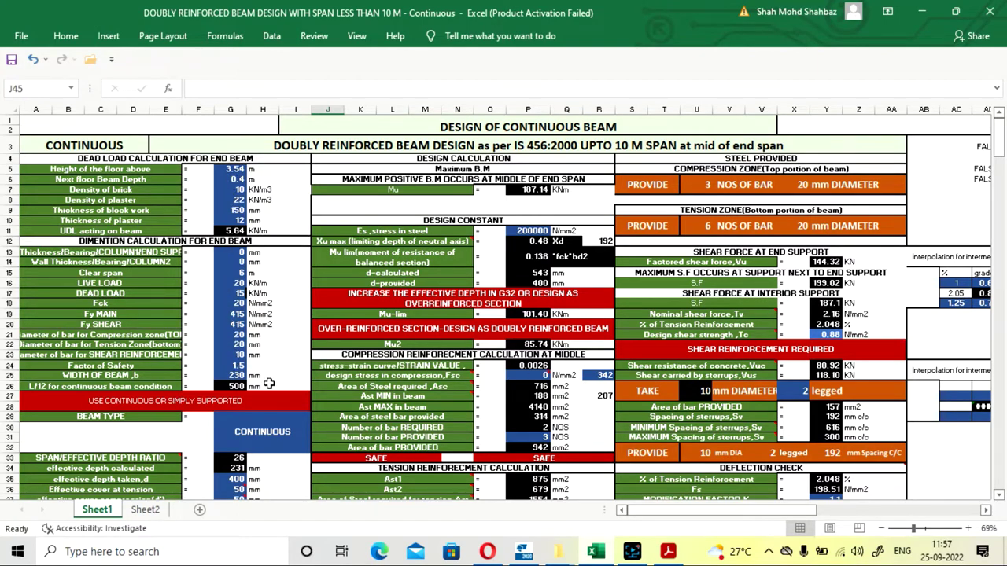
{"action": "scroll", "coordinate": [290, 300], "scroll_direction": "down", "scroll_amount": 4}
{"action": "scroll", "coordinate": [291, 303], "scroll_direction": "up", "scroll_amount": 3}
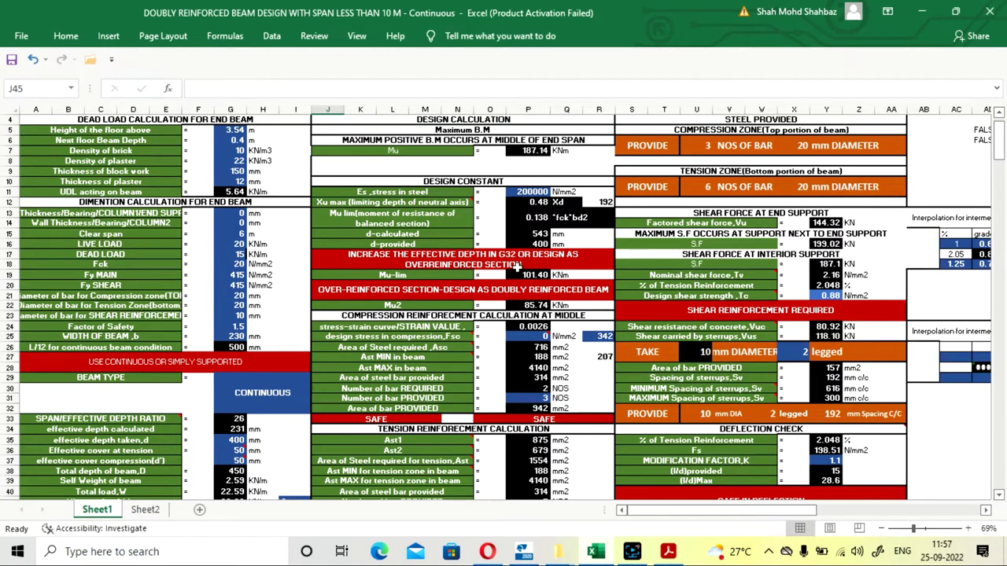
{"action": "scroll", "coordinate": [642, 392], "scroll_direction": "up", "scroll_amount": 1}
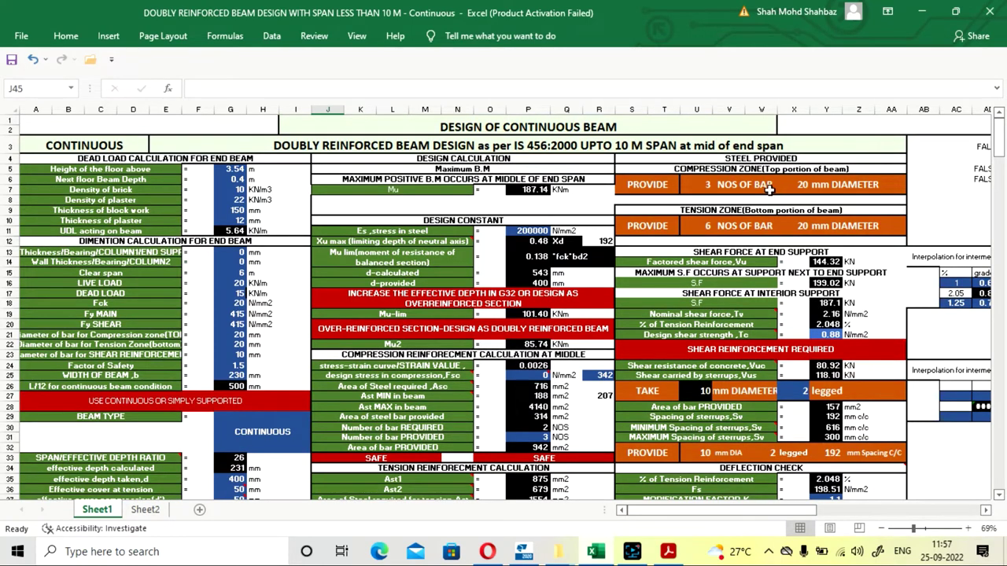
{"action": "scroll", "coordinate": [762, 244], "scroll_direction": "down", "scroll_amount": 2}
{"action": "scroll", "coordinate": [698, 217], "scroll_direction": "up", "scroll_amount": 2}
{"action": "scroll", "coordinate": [718, 191], "scroll_direction": "down", "scroll_amount": 2}
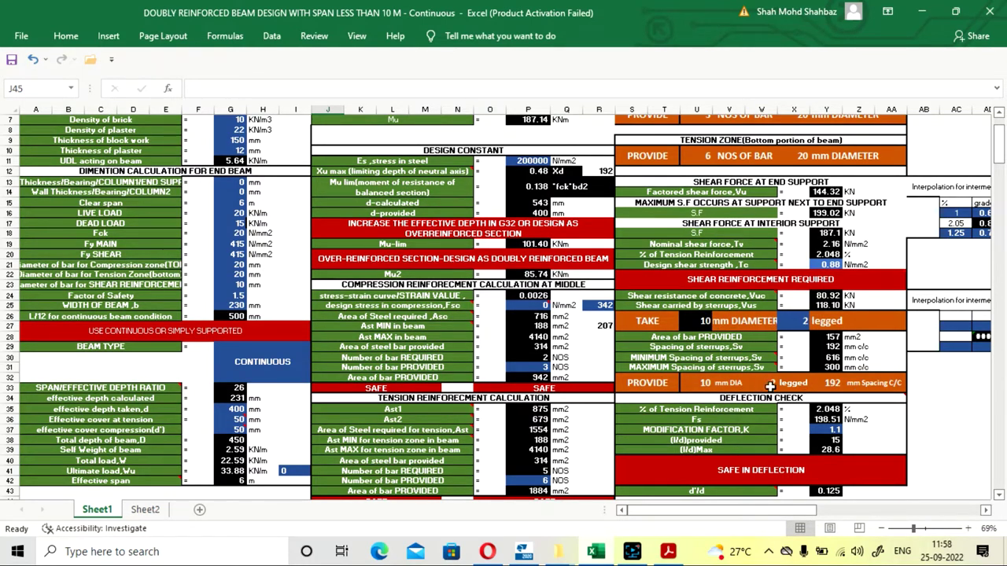
{"action": "scroll", "coordinate": [333, 313], "scroll_direction": "up", "scroll_amount": 2}
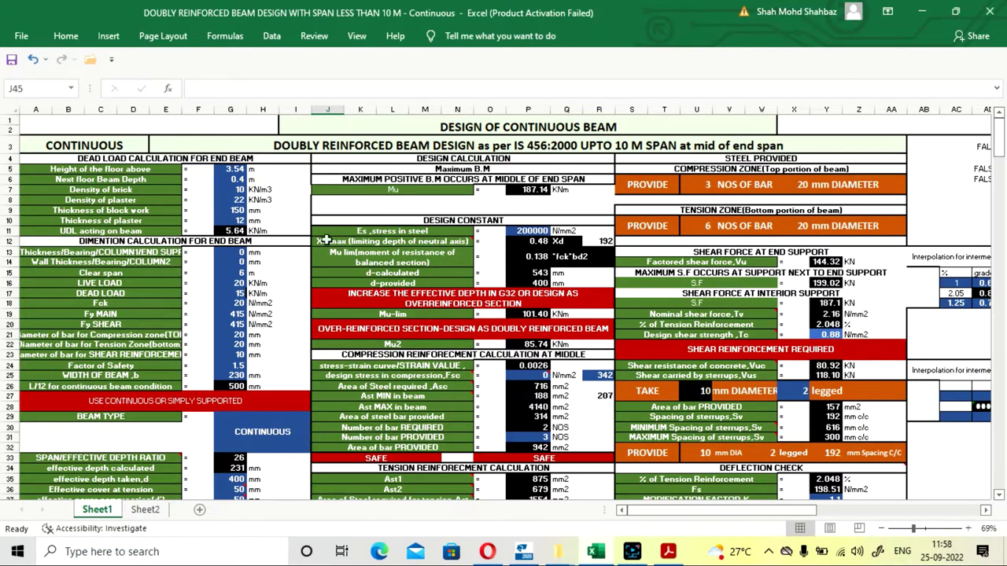
Inspect the Sheet2 beam drawing along its spans, from support A past support D.
{"action": "left_click", "coordinate": [145, 510]}
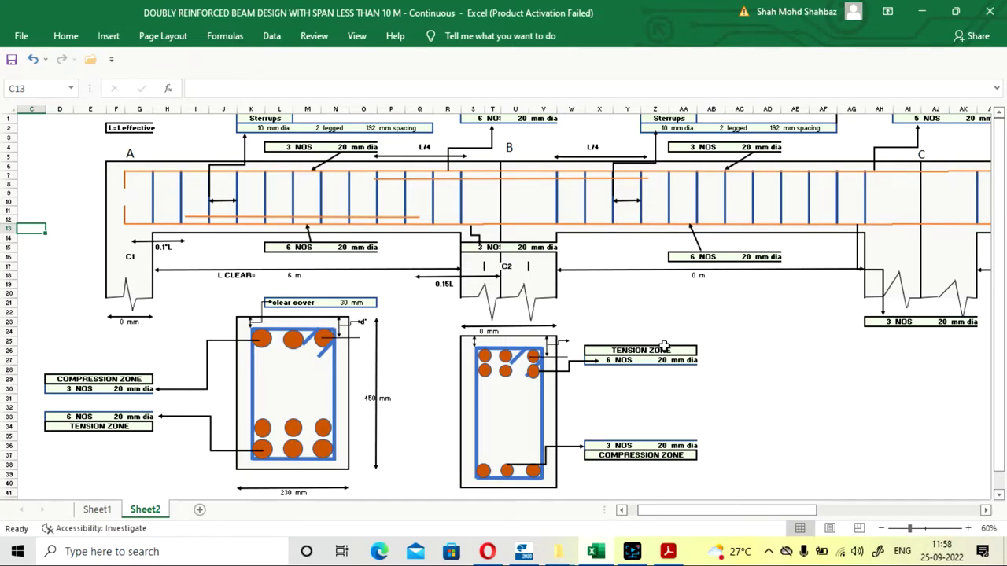
{"action": "left_click_drag", "start_coordinate": [692, 515], "coordinate": [717, 516]}
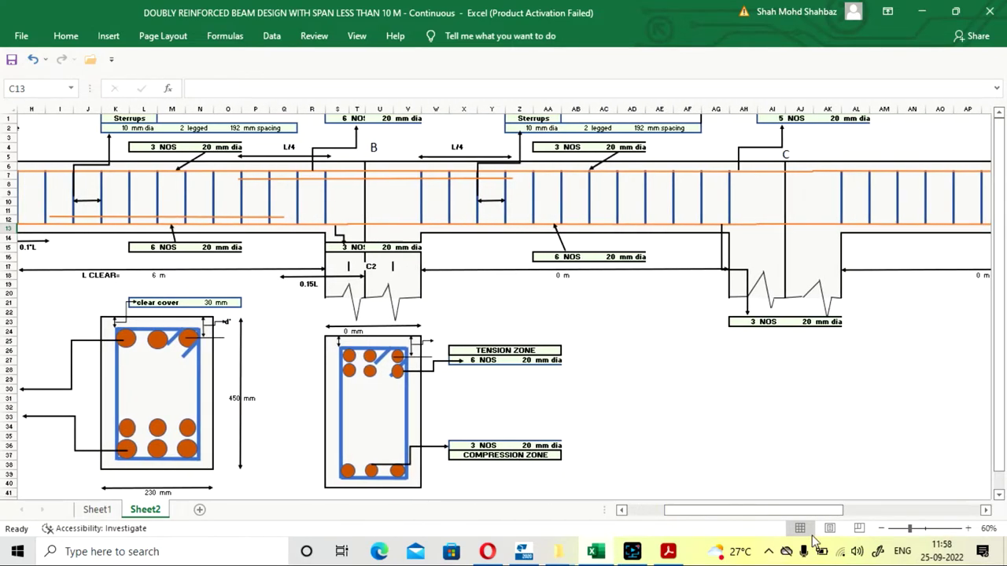
{"action": "left_click", "coordinate": [881, 529]}
{"action": "left_click", "coordinate": [880, 530]}
{"action": "left_click_drag", "start_coordinate": [786, 509], "coordinate": [842, 190]}
{"action": "left_click_drag", "start_coordinate": [866, 470], "coordinate": [793, 504]}
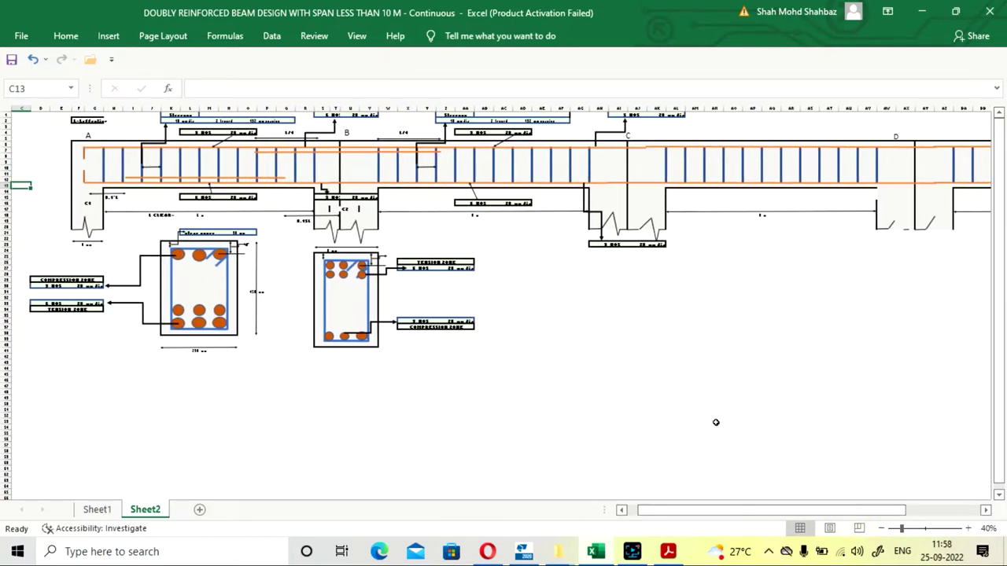
{"action": "left_click_drag", "start_coordinate": [716, 512], "coordinate": [711, 508]}
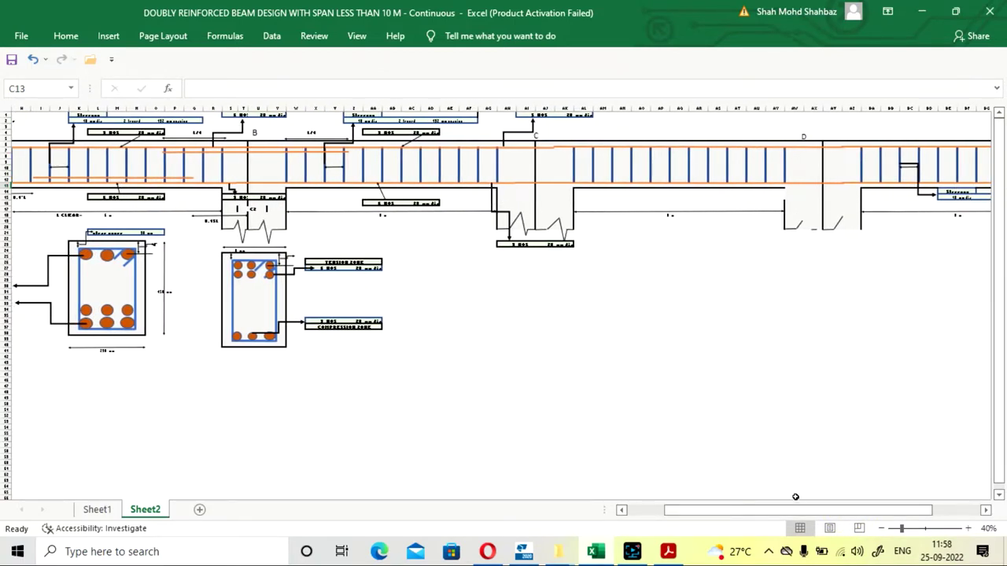
{"action": "left_click_drag", "start_coordinate": [790, 520], "coordinate": [812, 520]}
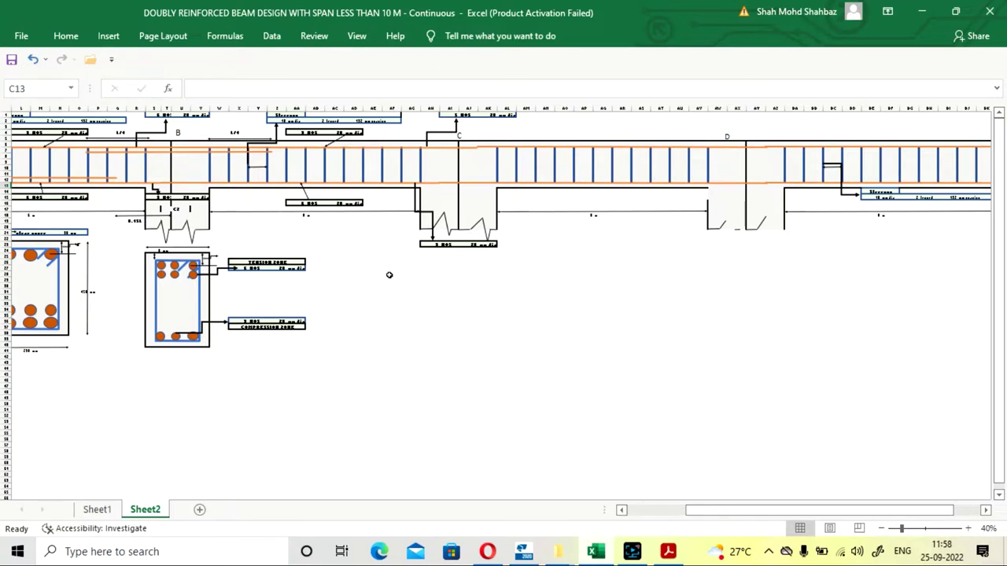
{"action": "mouse_move", "coordinate": [740, 515]}
{"action": "left_mouse_down"}
{"action": "mouse_move", "coordinate": [785, 511]}
{"action": "mouse_move", "coordinate": [744, 513]}
{"action": "left_mouse_up"}
{"action": "left_click_drag", "start_coordinate": [783, 517], "coordinate": [692, 510]}
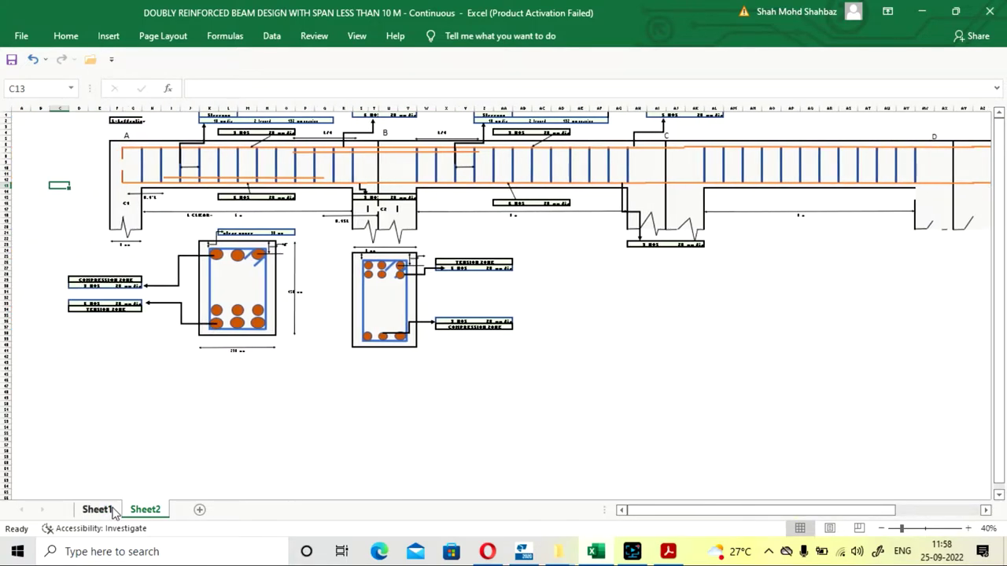
Review the end beam's dead load inputs on Sheet1, from the height of the floor above to the UDL formula.
{"action": "left_click", "coordinate": [97, 509]}
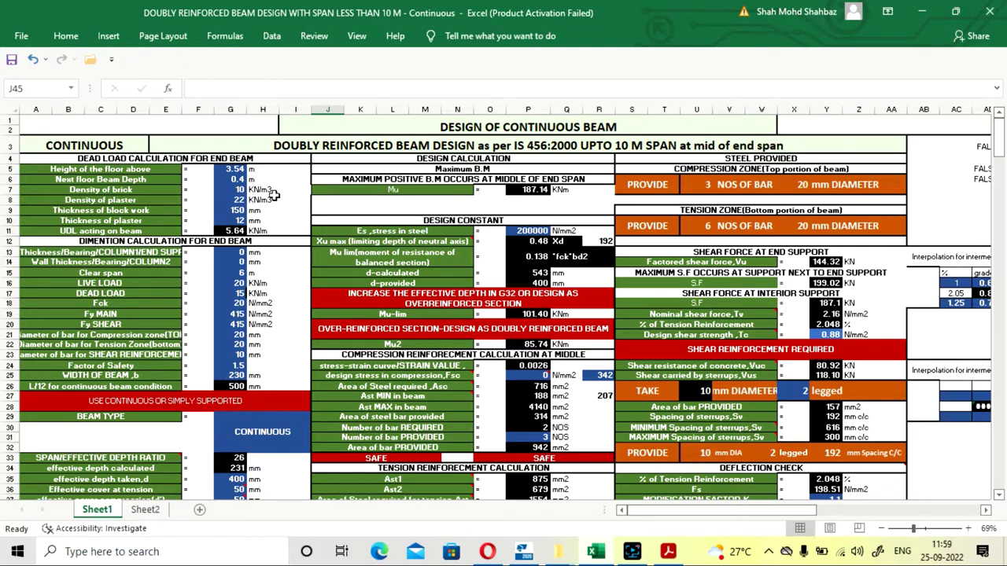
{"action": "left_click", "coordinate": [227, 170]}
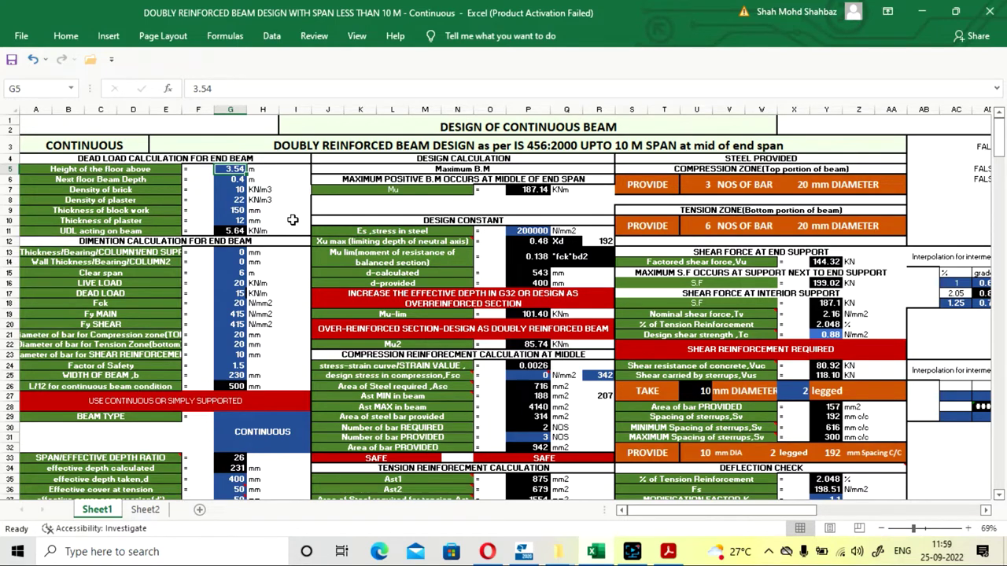
{"action": "key", "text": "Down"}
{"action": "key", "text": "Down"}
{"action": "key", "text": "Down"}
{"action": "key", "text": "Down"}
{"action": "key", "text": "Up"}
{"action": "key", "text": "Up"}
{"action": "key", "text": "Up"}
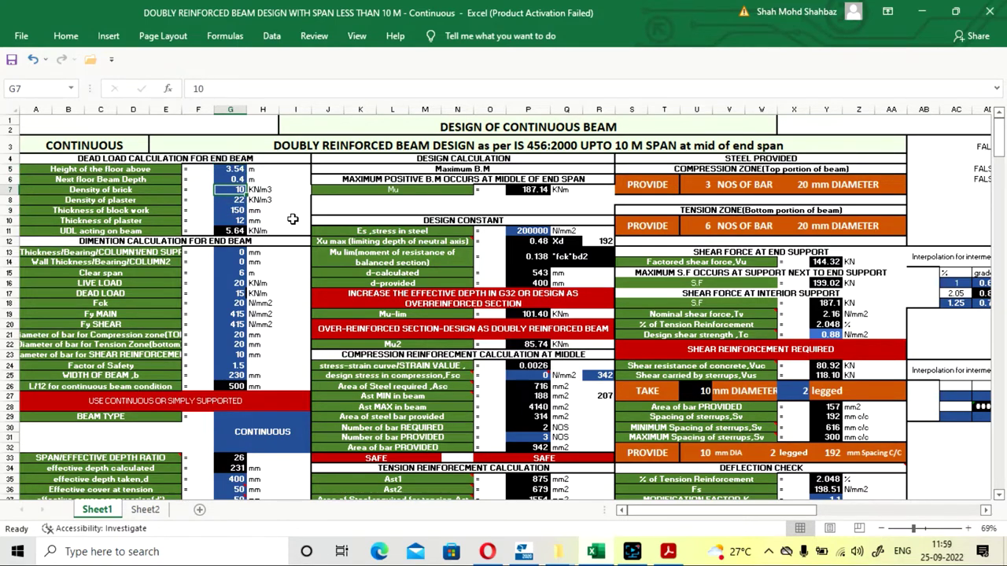
{"action": "key", "text": "Down"}
{"action": "key", "text": "Down"}
{"action": "key", "text": "Down"}
{"action": "key", "text": "Down"}
{"action": "key", "text": "Down"}
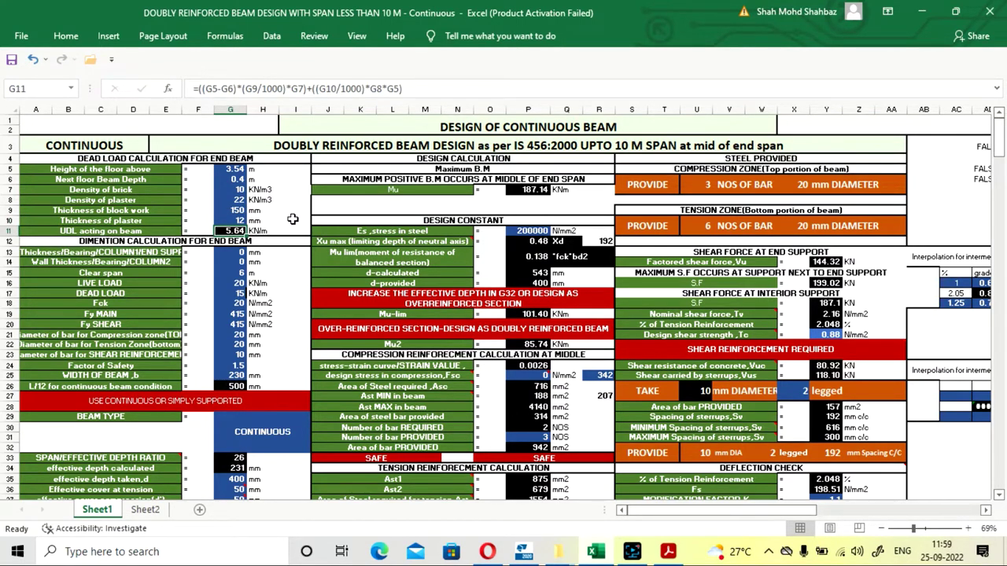
{"action": "key", "text": "Up"}
{"action": "key", "text": "Up"}
{"action": "key", "text": "Up"}
{"action": "key", "text": "Up"}
{"action": "key", "text": "Up"}
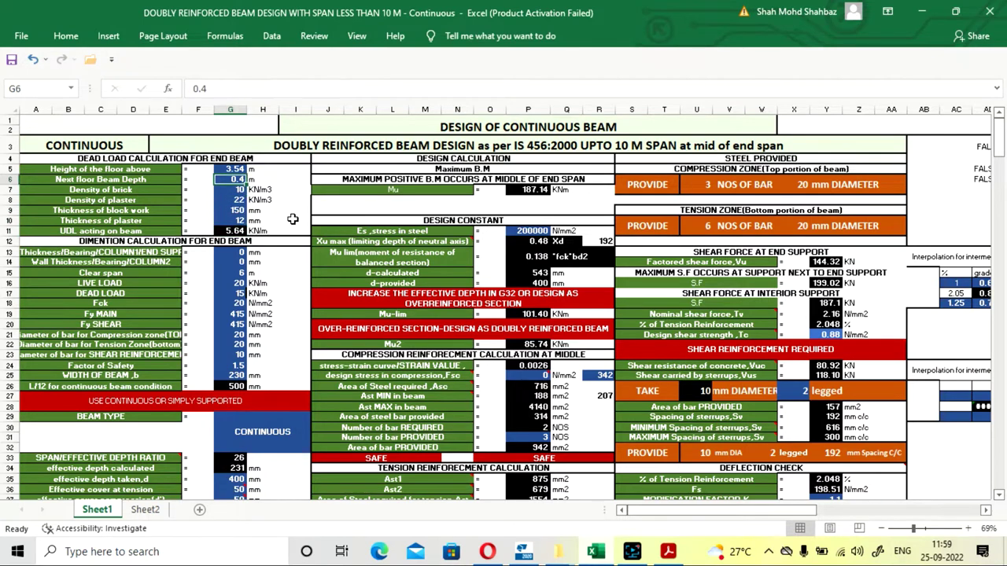
{"action": "key", "text": "Up"}
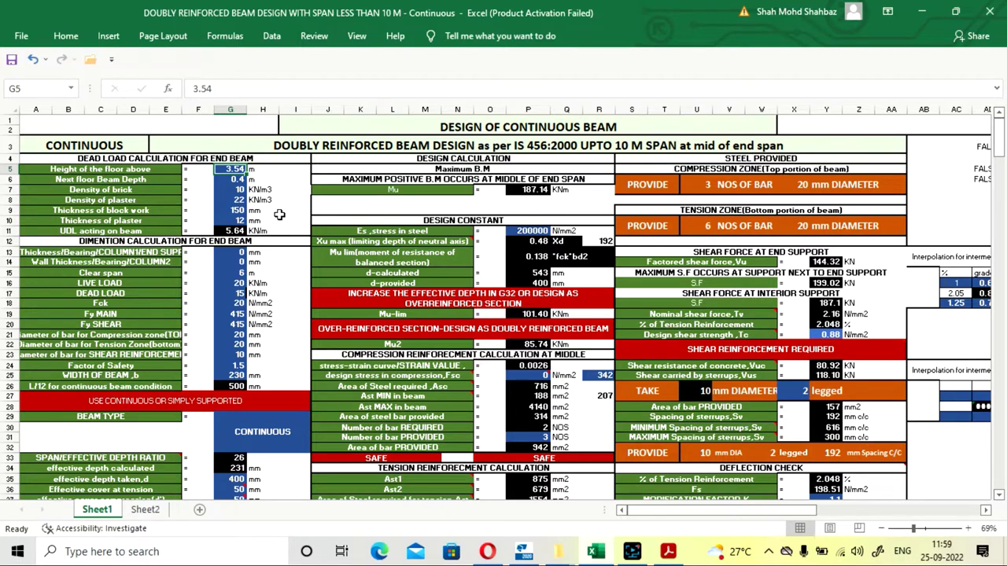
Check the next floor beam depth, brick density, plaster density and block work thickness entries one by one.
{"action": "key", "text": "Down"}
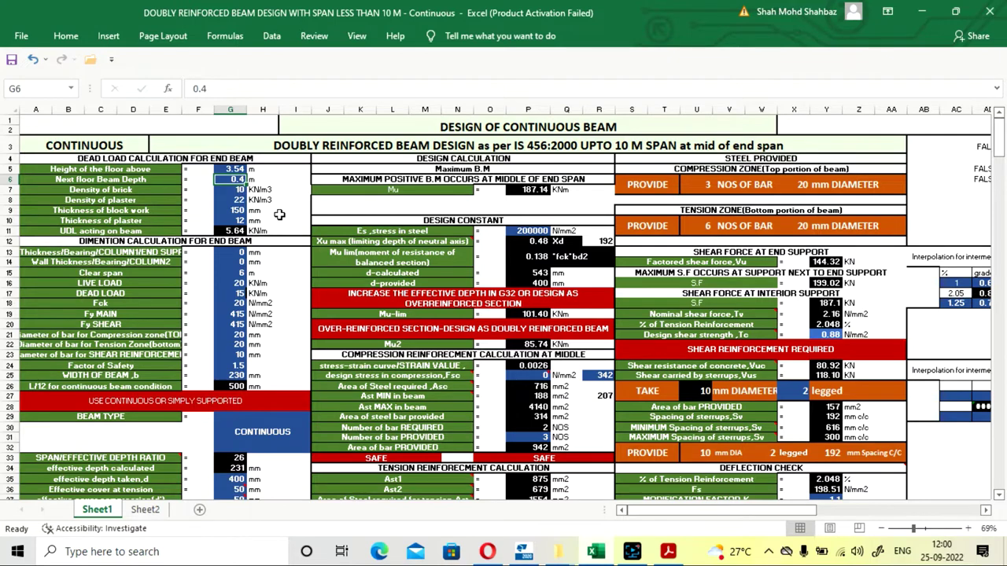
{"action": "double_click", "coordinate": [235, 179]}
{"action": "key", "text": "Return"}
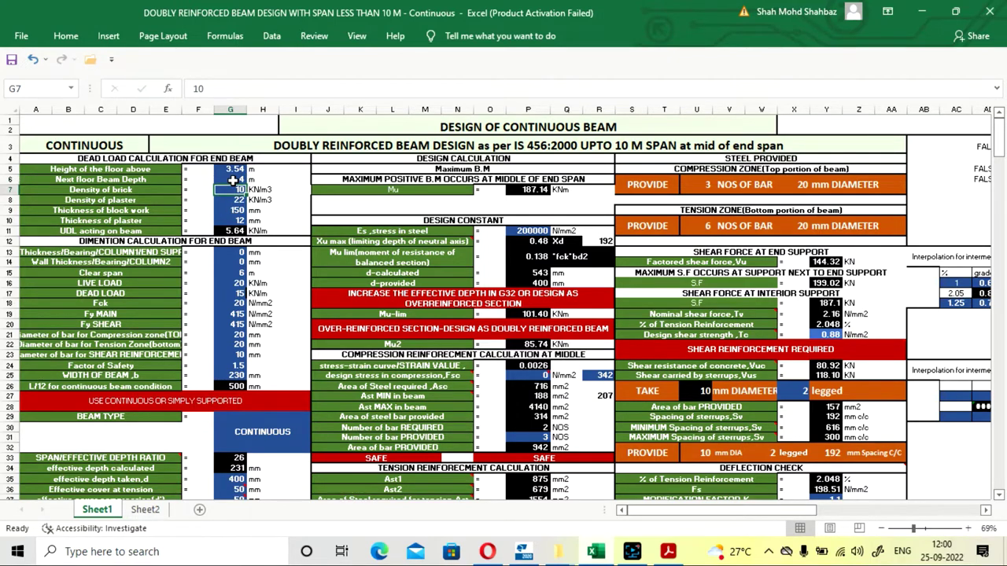
{"action": "key", "text": "Return"}
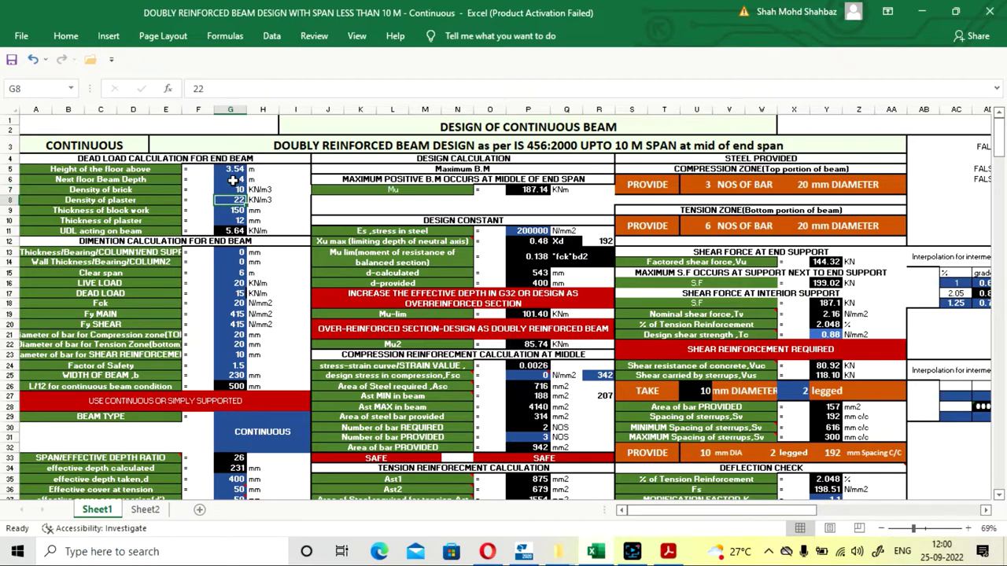
{"action": "key", "text": "Up"}
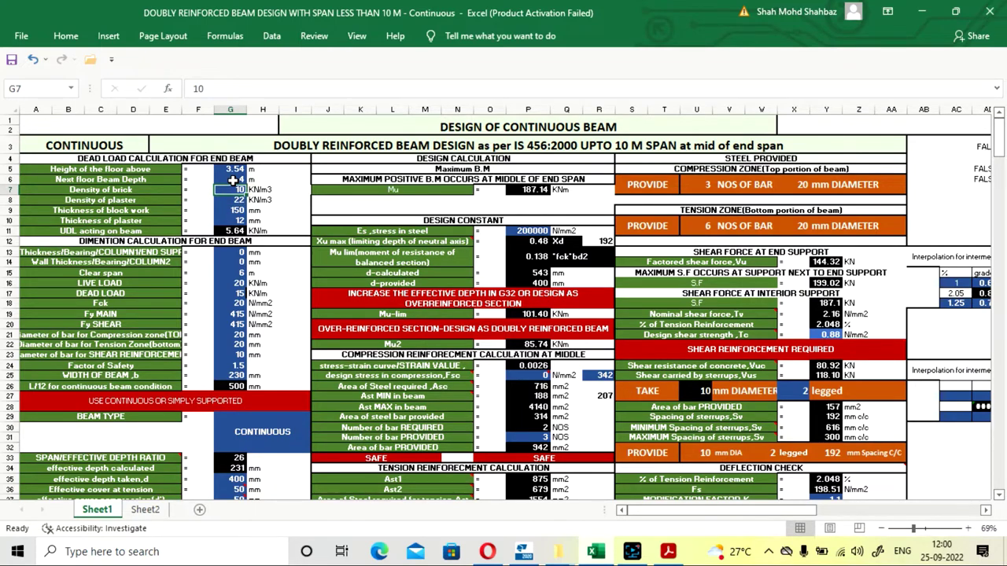
{"action": "key", "text": "Down"}
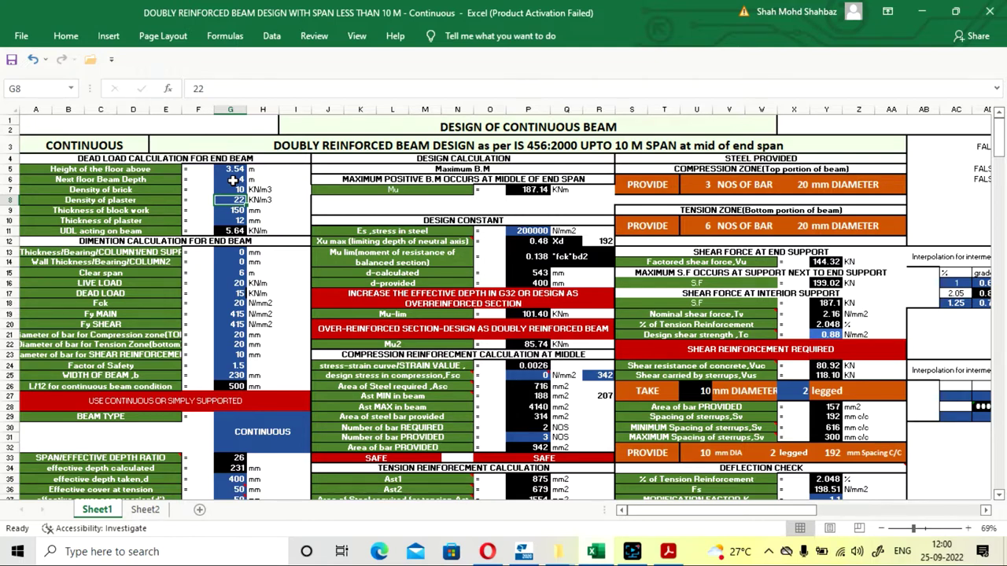
{"action": "key", "text": "Up"}
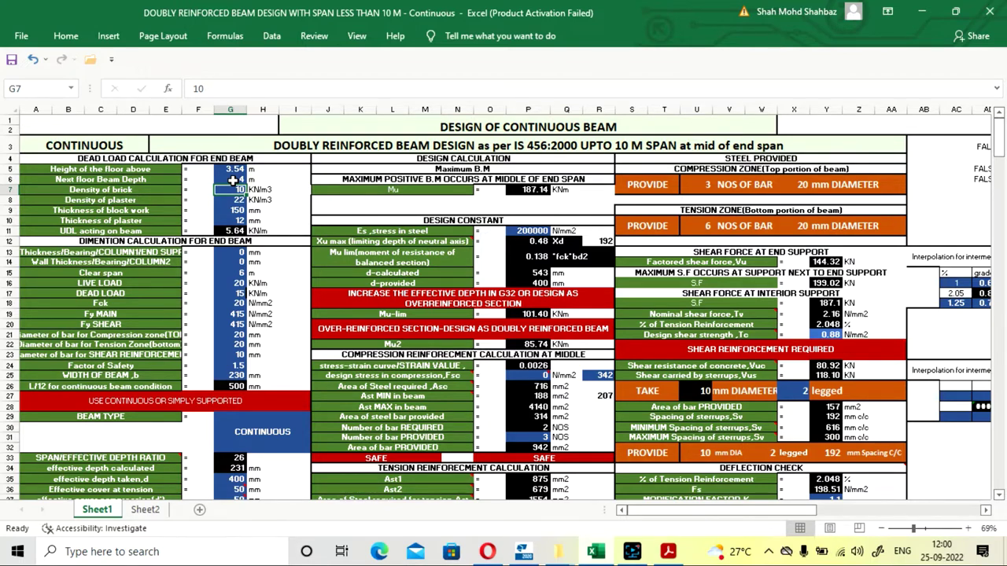
{"action": "key", "text": "Down"}
{"action": "key", "text": "Up"}
{"action": "key", "text": "Down"}
{"action": "key", "text": "Down"}
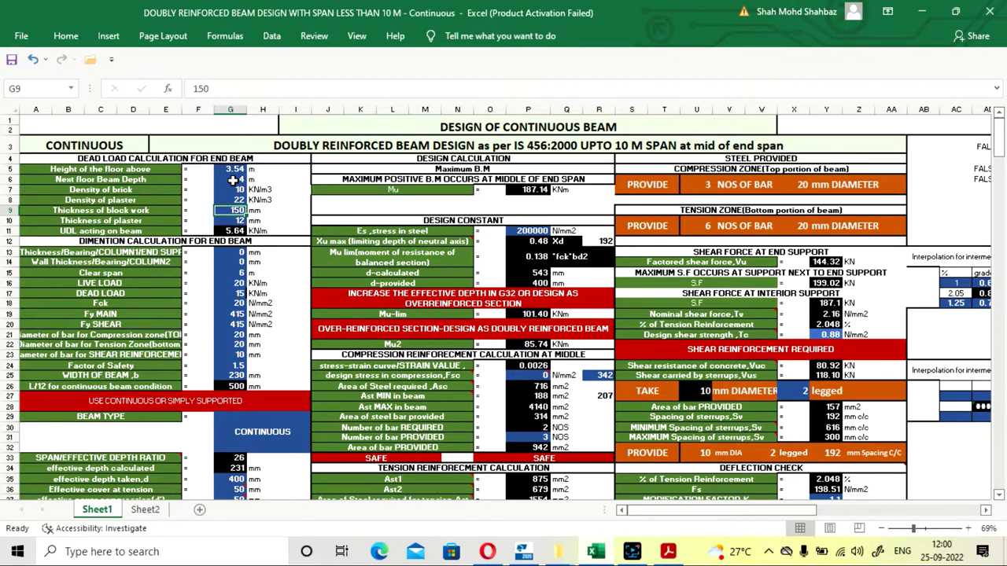
Re-enter the thickness of block work as 150 mm in the dead load calculation.
{"action": "key", "text": "Up"}
{"action": "key", "text": "Delete"}
{"action": "key", "text": "Down"}
{"action": "type", "text": "150"}
{"action": "key", "text": "Return"}
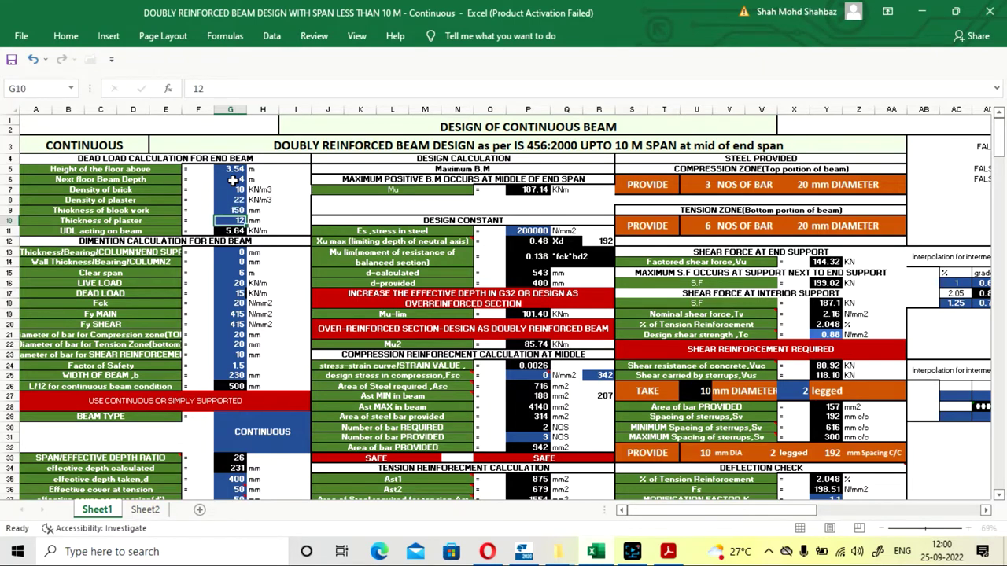
{"action": "key", "text": "Up"}
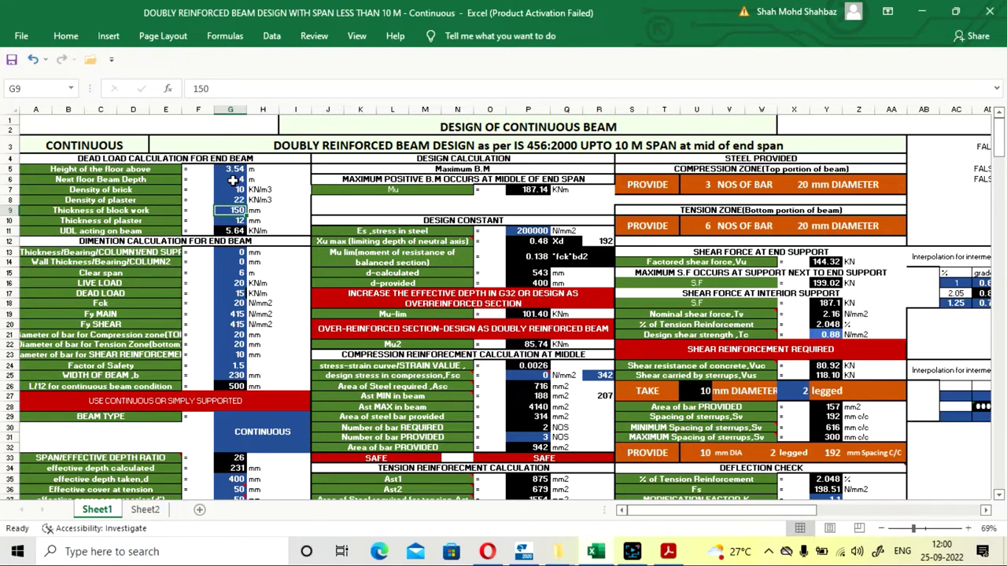
{"action": "key", "text": "shift+Right"}
{"action": "key", "text": "shift+Right"}
{"action": "key", "text": "shift+Left"}
{"action": "key", "text": "shift+Left"}
{"action": "key", "text": "Down"}
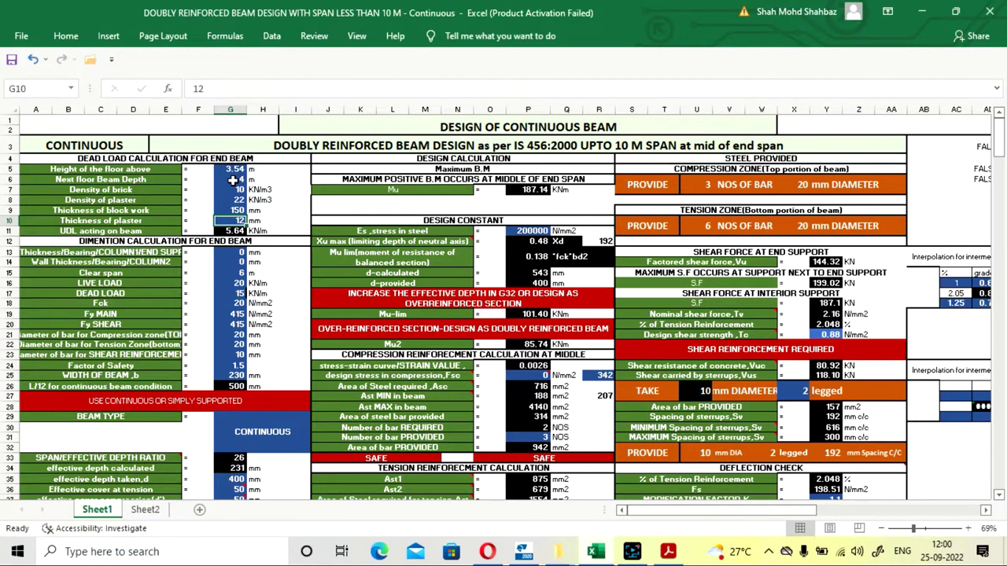
{"action": "key", "text": "Down"}
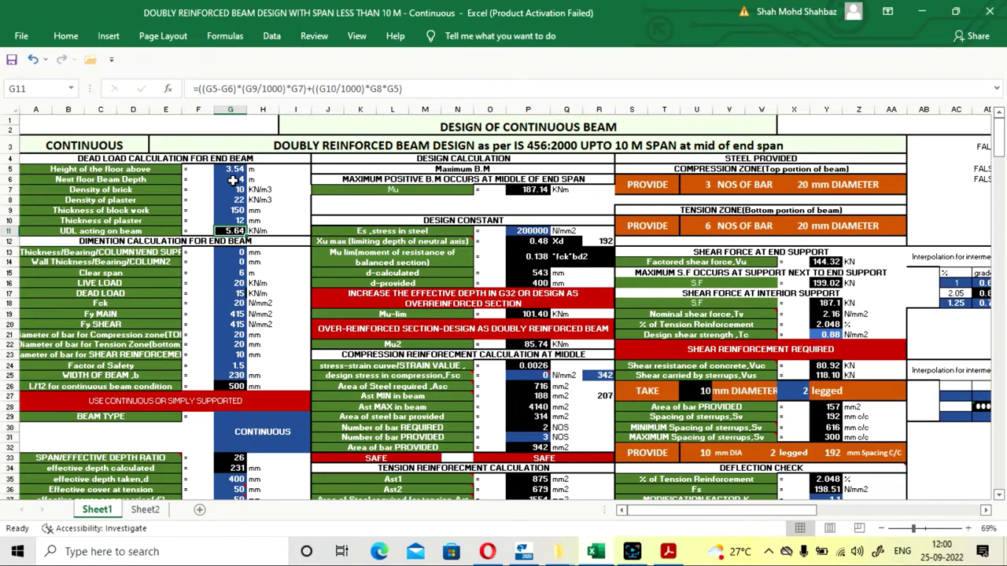
Set the thickness of plaster in the dead load calculation to the formula =12+20.
{"action": "key", "text": "Up"}
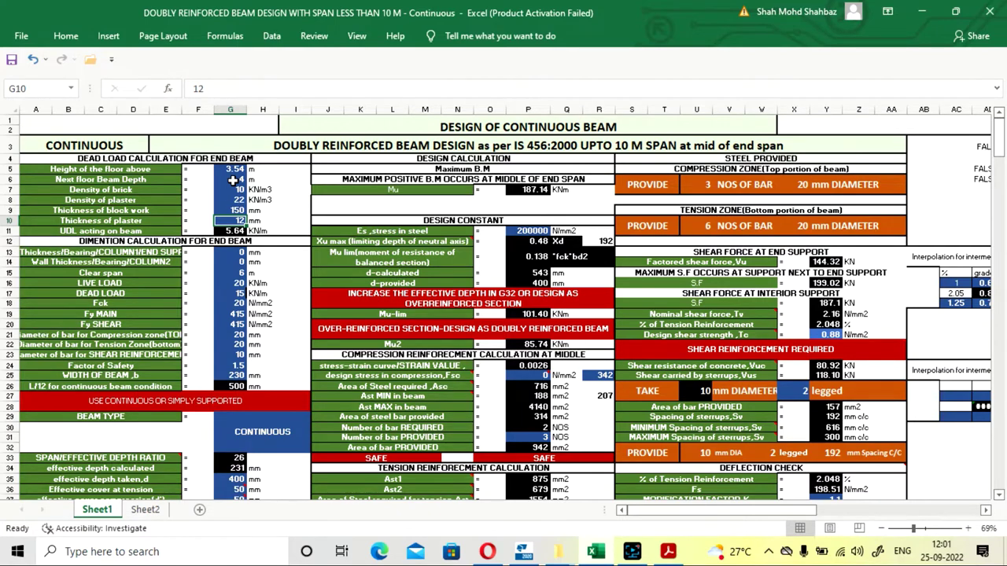
{"action": "type", "text": "=12"}
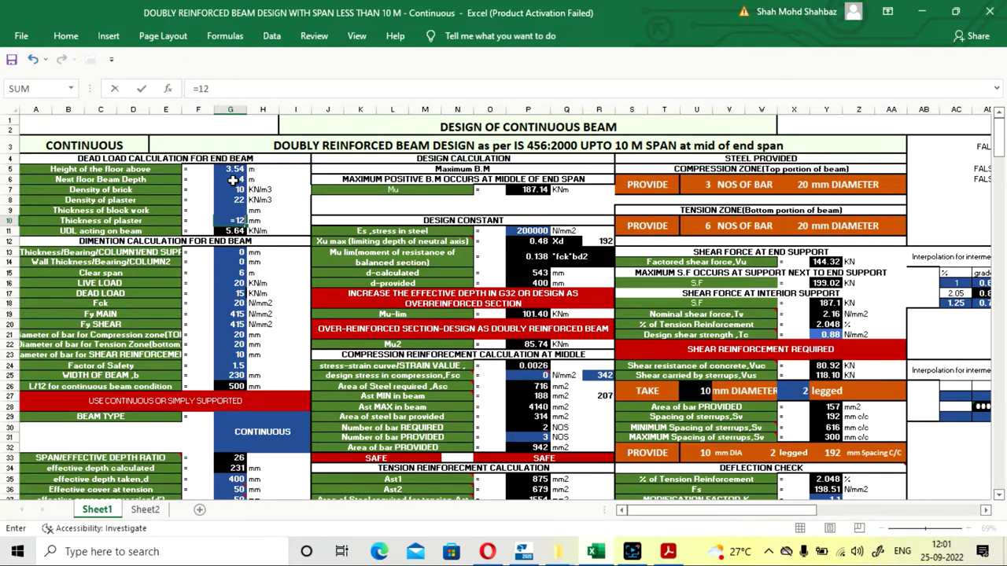
{"action": "type", "text": "+20"}
{"action": "key", "text": "Return"}
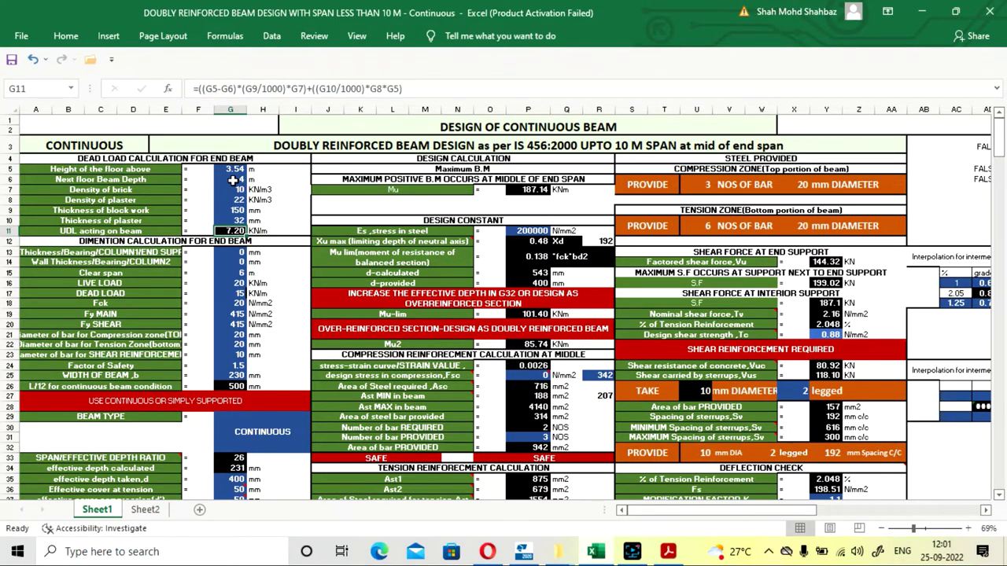
Undo the last change to the thickness of plaster in the end beam's dead load calculation.
{"action": "key", "text": "ctrl+z"}
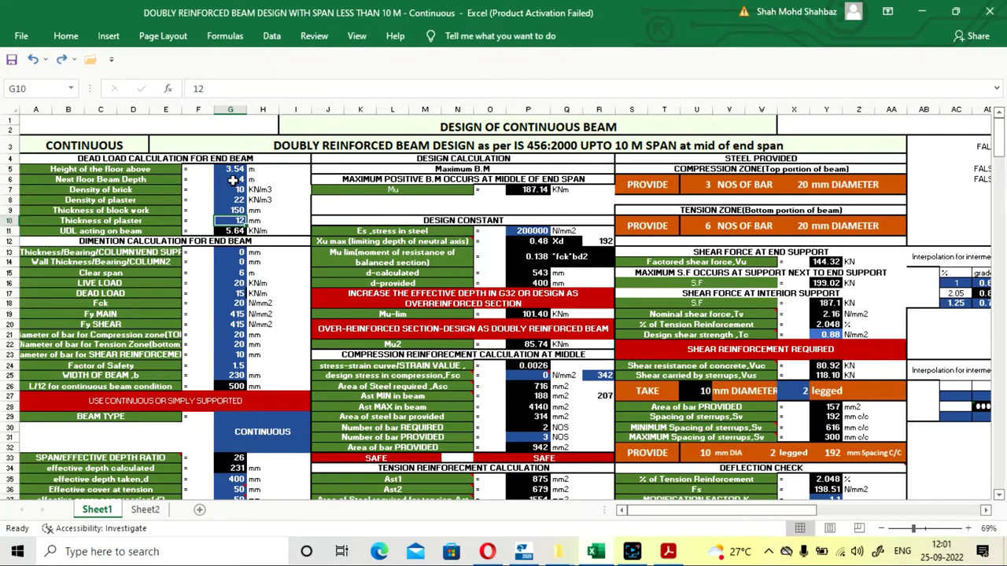
{"action": "key", "text": "Down"}
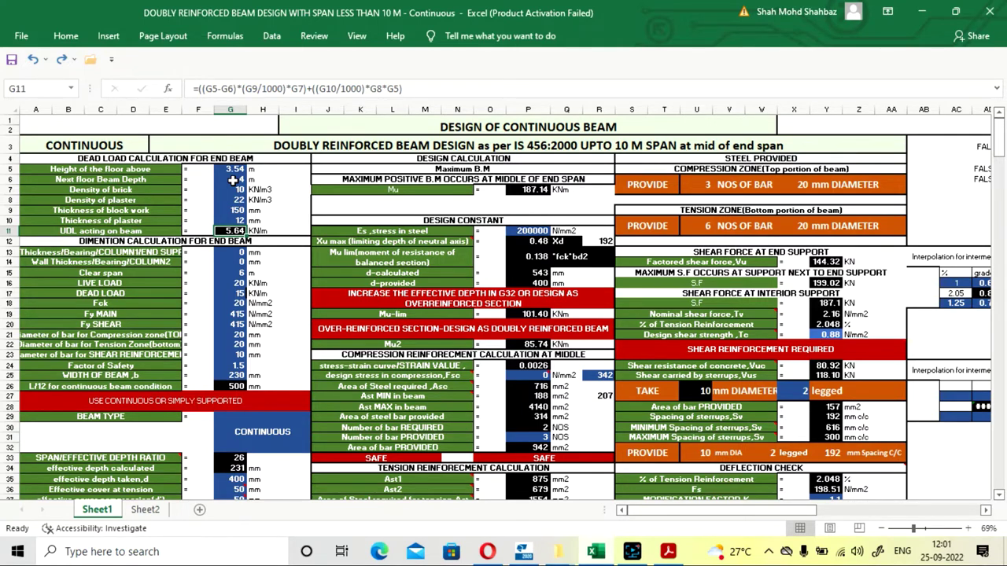
{"action": "key", "text": "Down"}
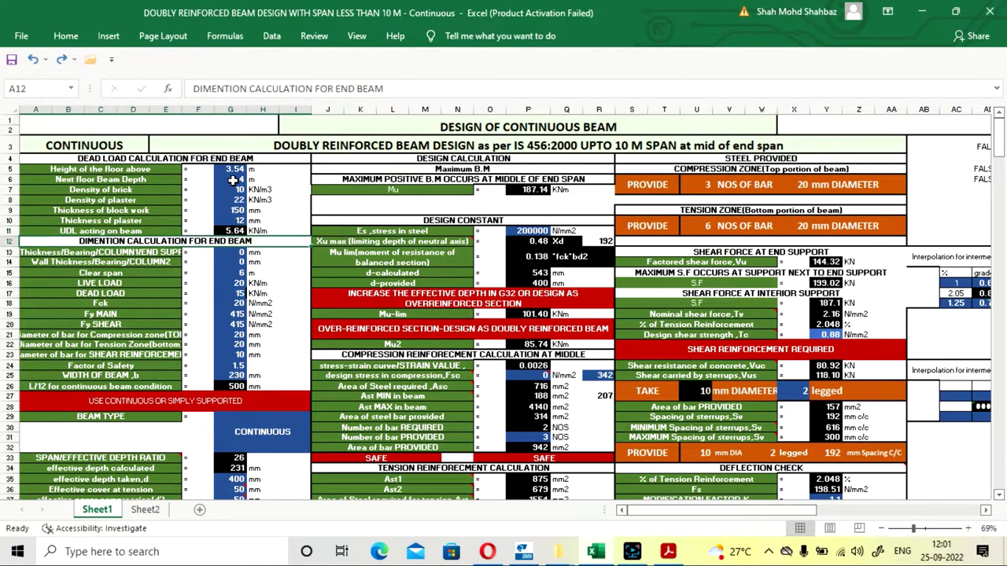
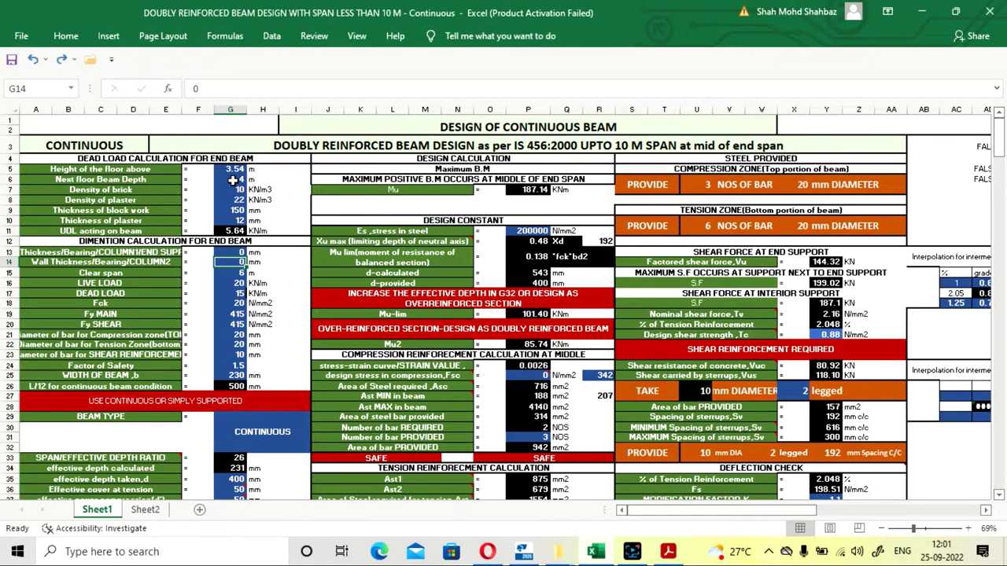
Examine the C1 and C2 support widths on the Sheet2 beam drawing against the wall thickness/bearing entries on Sheet1.
{"action": "key", "text": "Up"}
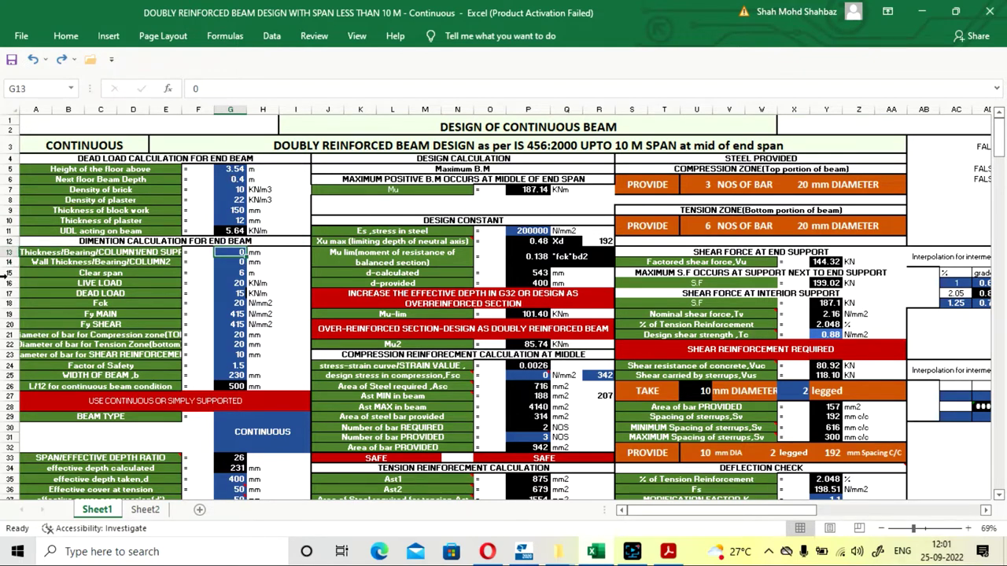
{"action": "left_click", "coordinate": [144, 509]}
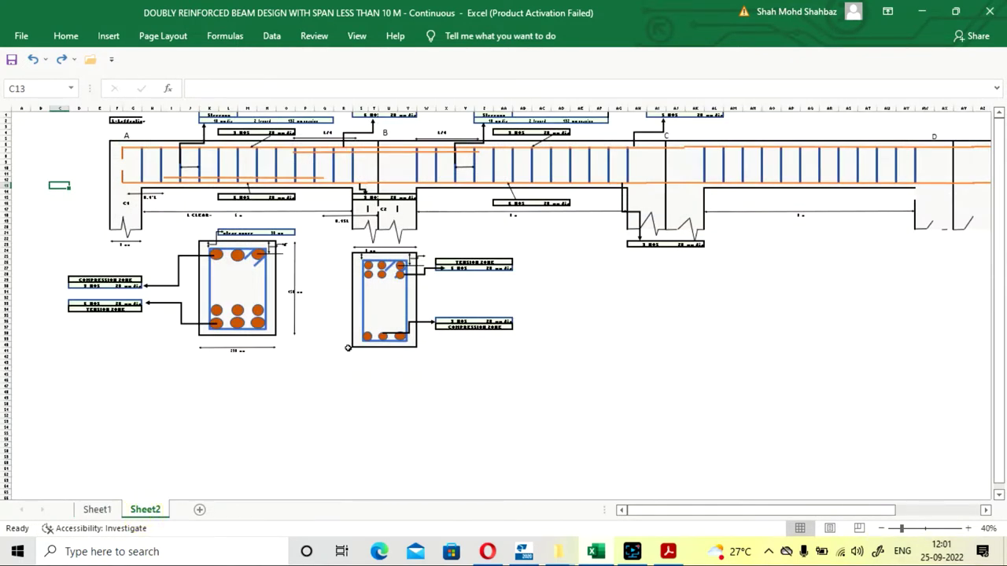
{"action": "left_click_drag", "start_coordinate": [905, 528], "coordinate": [917, 528]}
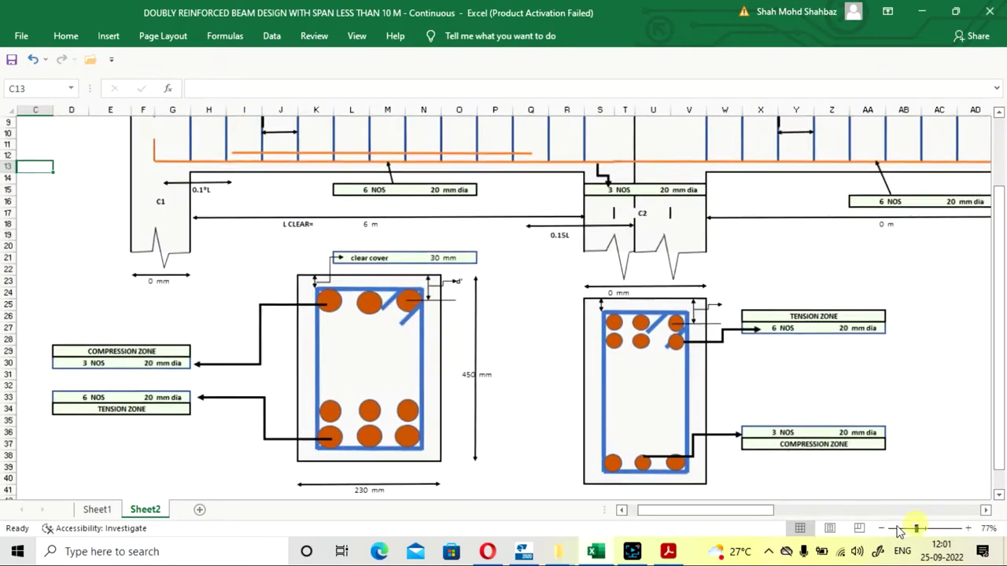
{"action": "left_click_drag", "start_coordinate": [748, 511], "coordinate": [736, 511]}
{"action": "scroll", "coordinate": [227, 331], "scroll_direction": "up", "scroll_amount": 3}
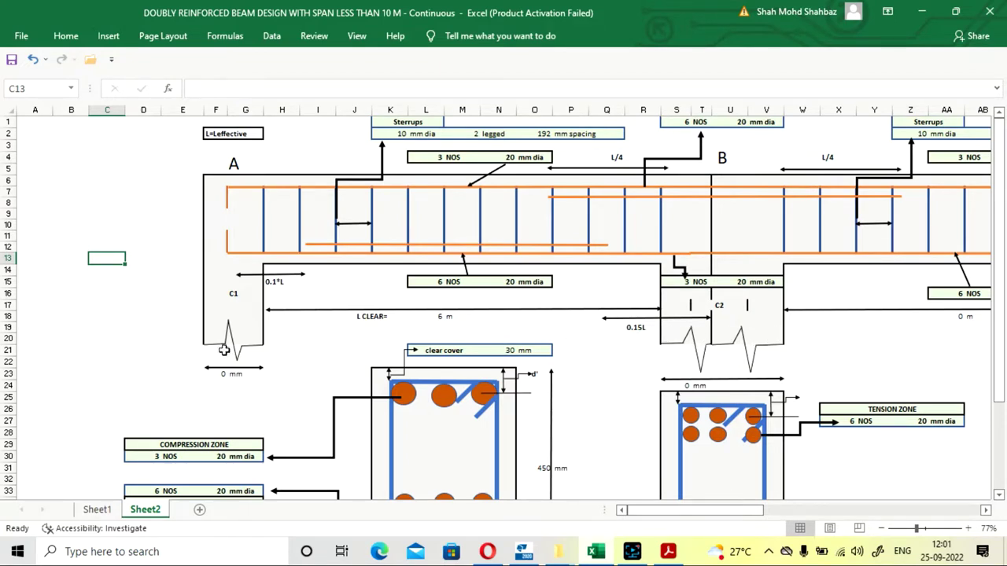
{"action": "left_click", "coordinate": [97, 510]}
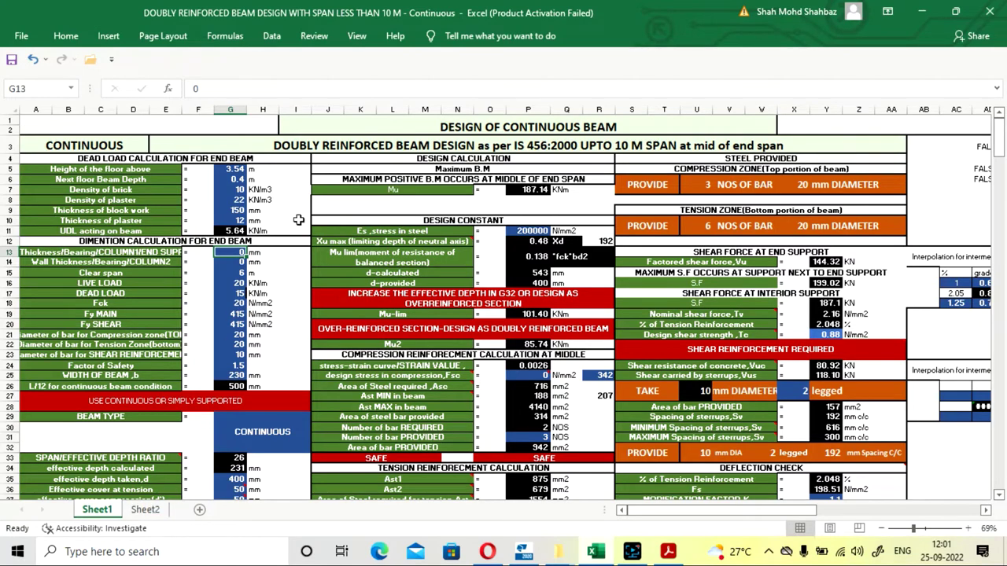
{"action": "left_click", "coordinate": [144, 510]}
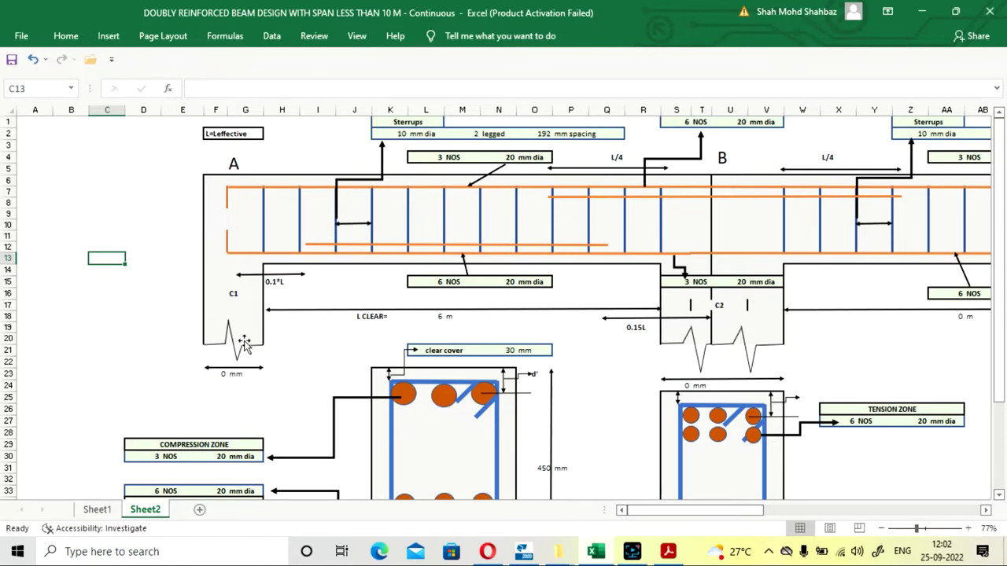
{"action": "scroll", "coordinate": [242, 328], "scroll_direction": "down", "scroll_amount": 2}
{"action": "scroll", "coordinate": [244, 326], "scroll_direction": "up", "scroll_amount": 2}
{"action": "left_click", "coordinate": [96, 509]}
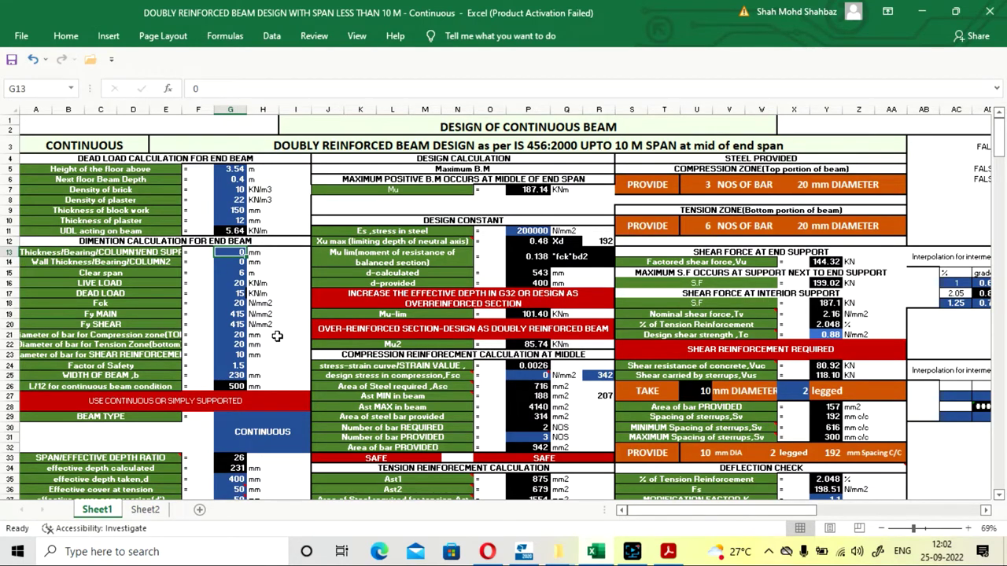
Set the COLUMN1 end support and COLUMN2 wall thickness/bearing values to 300 mm in the end beam's dimension calculation.
{"action": "type", "text": "3"}
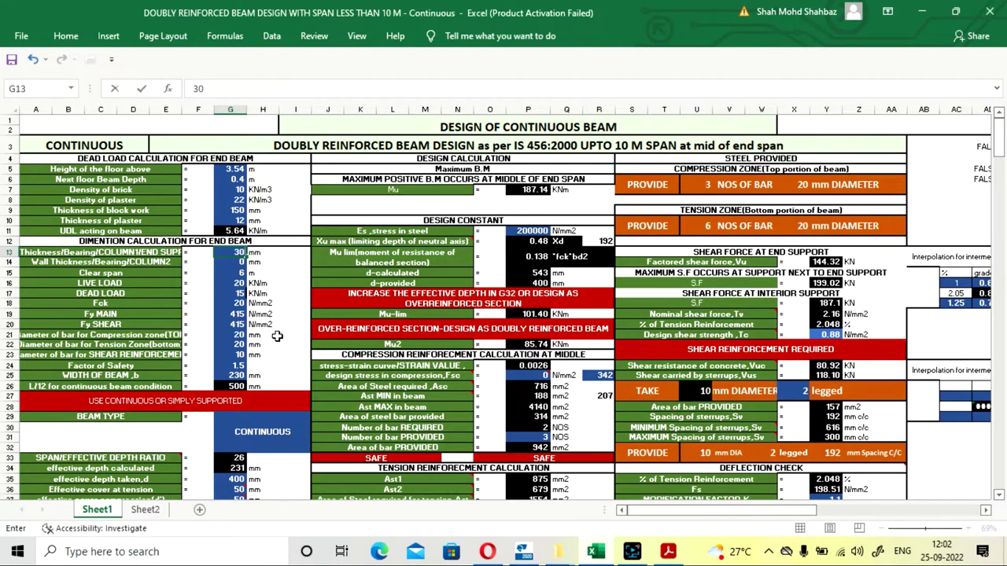
{"action": "type", "text": "00"}
{"action": "key", "text": "Return"}
{"action": "type", "text": "300"}
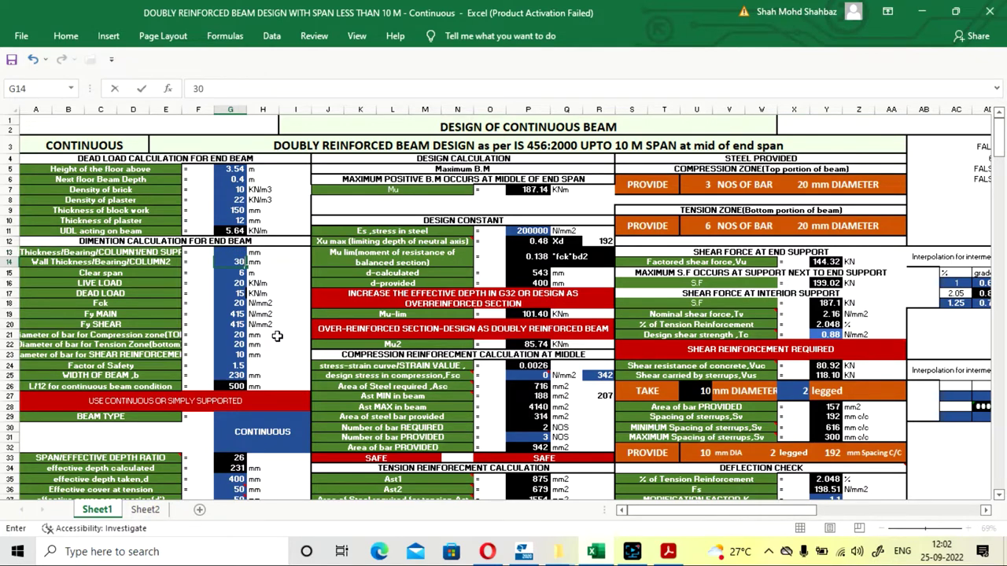
{"action": "key", "text": "Return"}
Reset both the COLUMN1 end support and COLUMN2 wall thickness/bearing values to 0 mm.
{"action": "key", "text": "Up"}
{"action": "key", "text": "Up"}
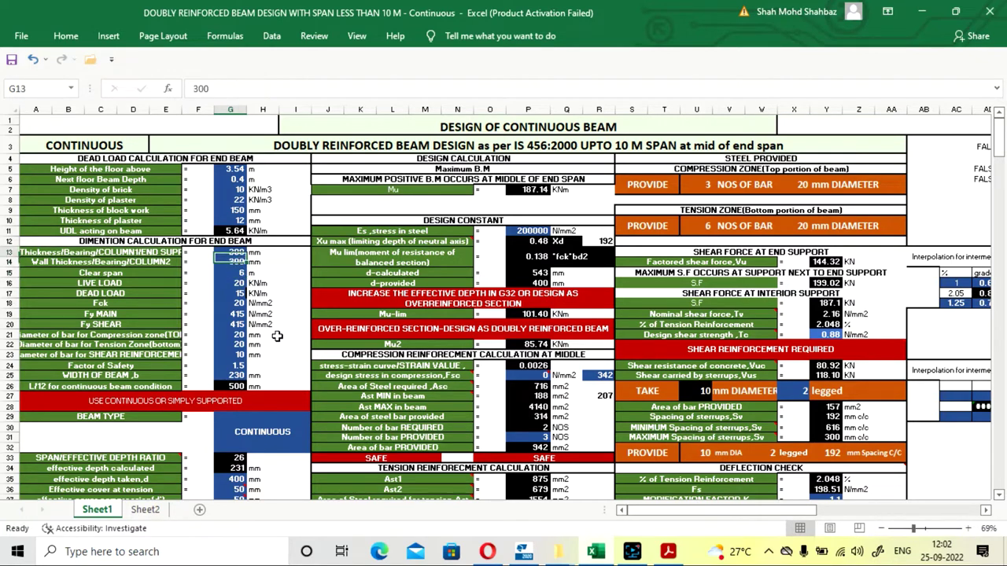
{"action": "type", "text": "0"}
{"action": "key", "text": "Return"}
{"action": "type", "text": "0"}
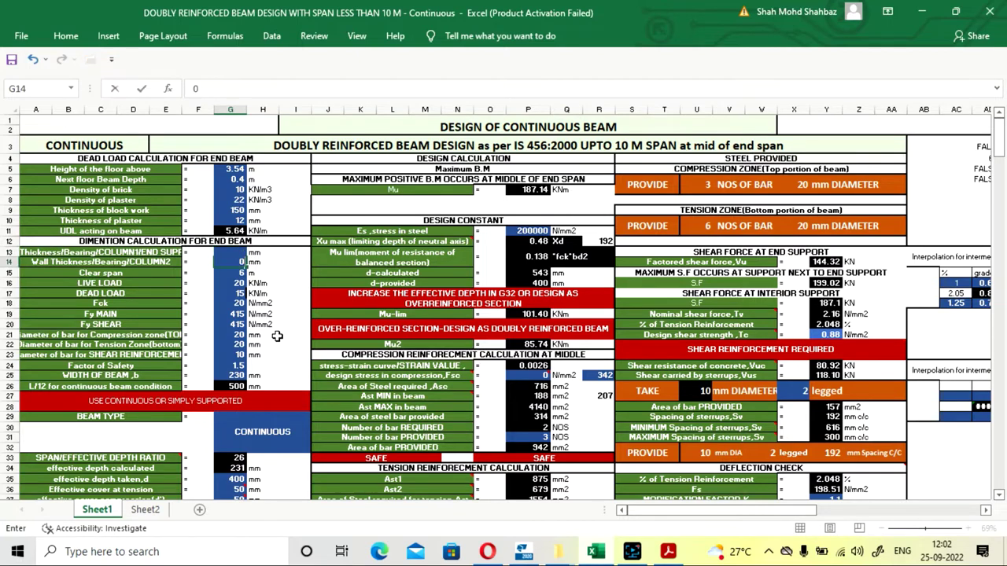
{"action": "key", "text": "Return"}
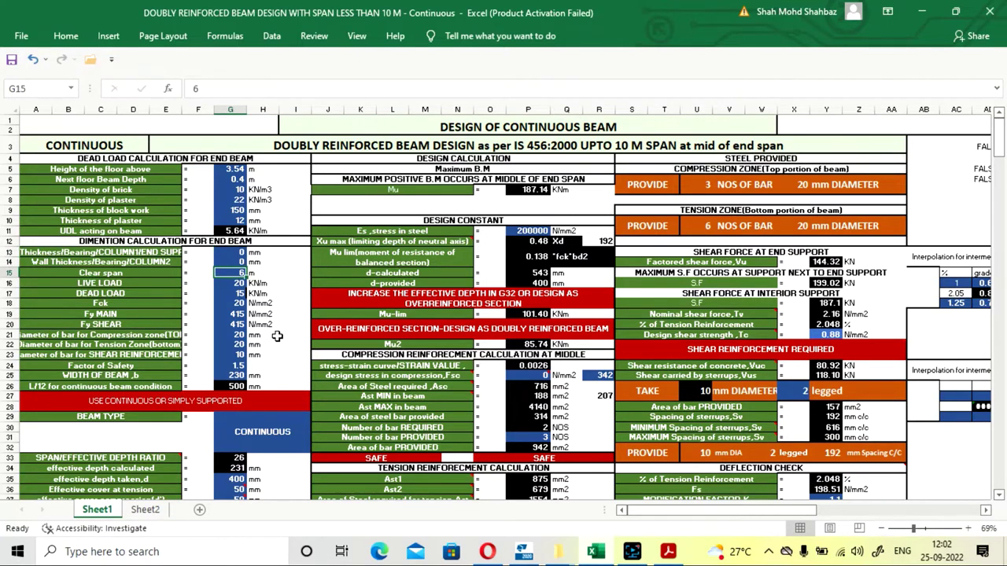
Check the support widths on the Sheet2 drawing, and enter 300 mm for both the COLUMN1 and COLUMN2 thickness/bearing on Sheet1.
{"action": "left_click", "coordinate": [145, 509]}
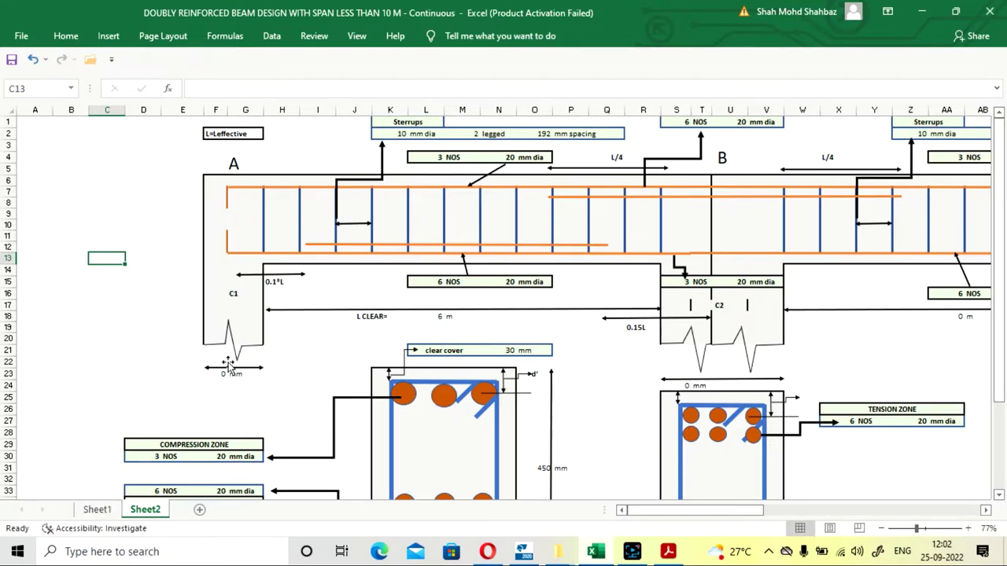
{"action": "left_click", "coordinate": [93, 509]}
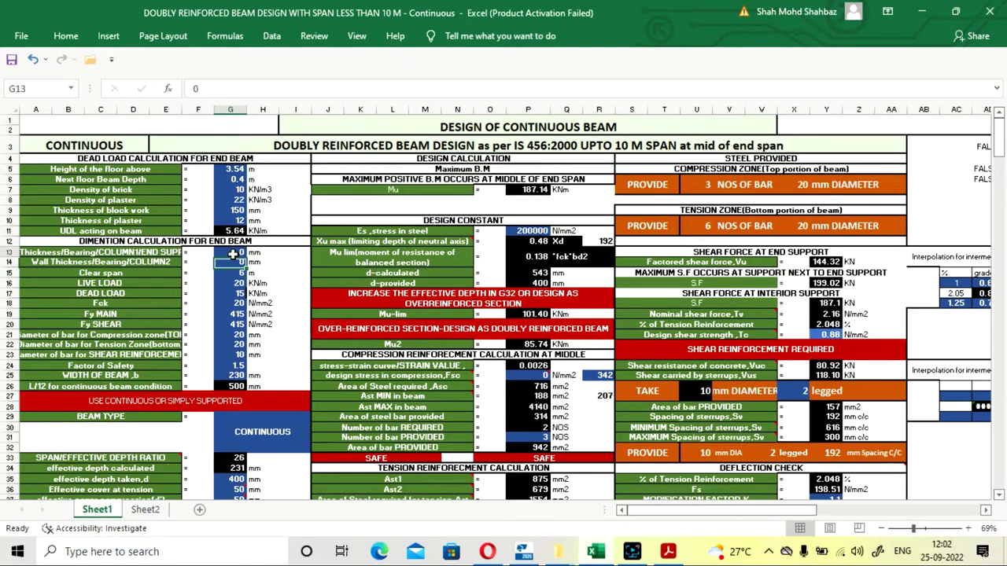
{"action": "type", "text": "300"}
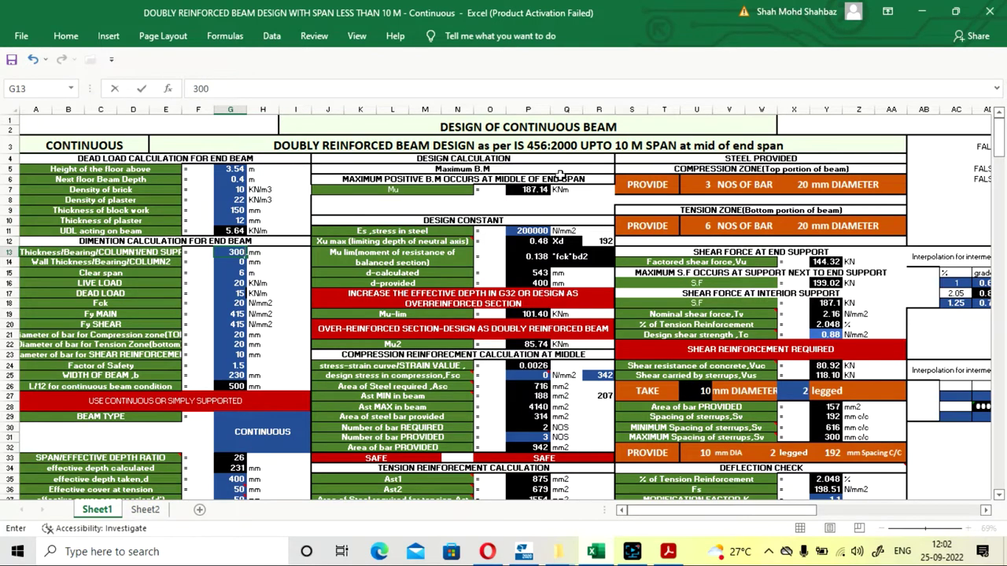
{"action": "key", "text": "Return"}
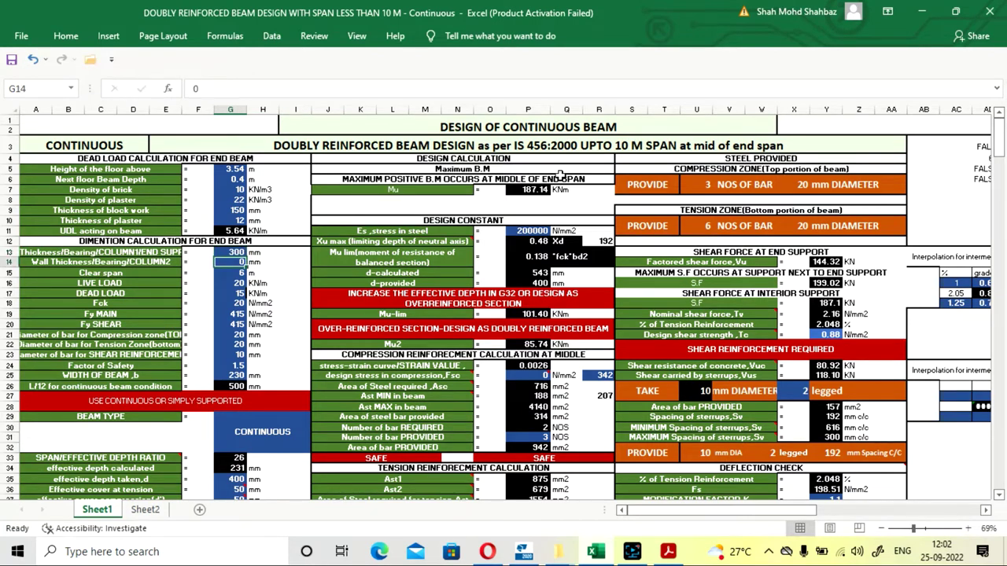
{"action": "type", "text": "3"}
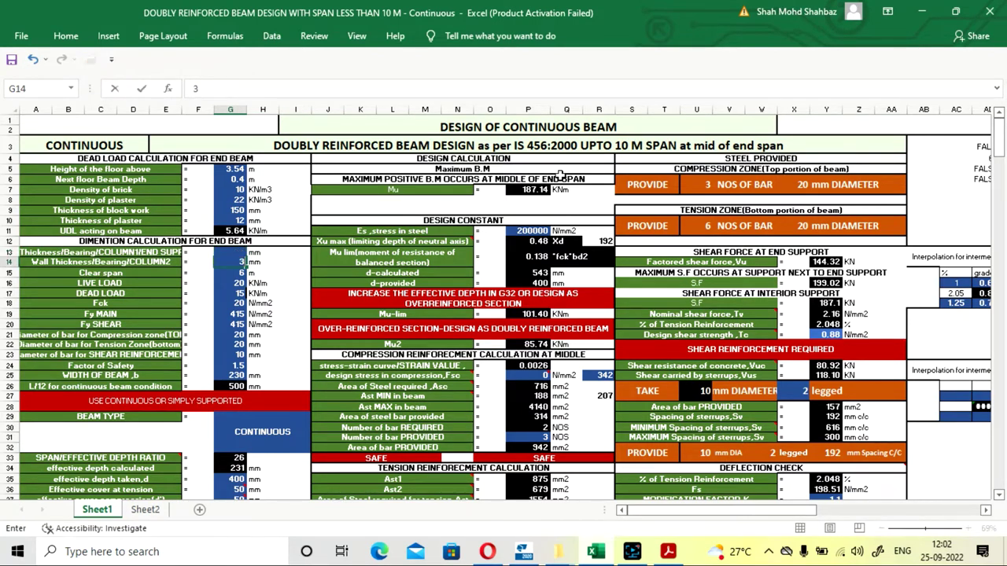
{"action": "type", "text": "00"}
{"action": "key", "text": "Return"}
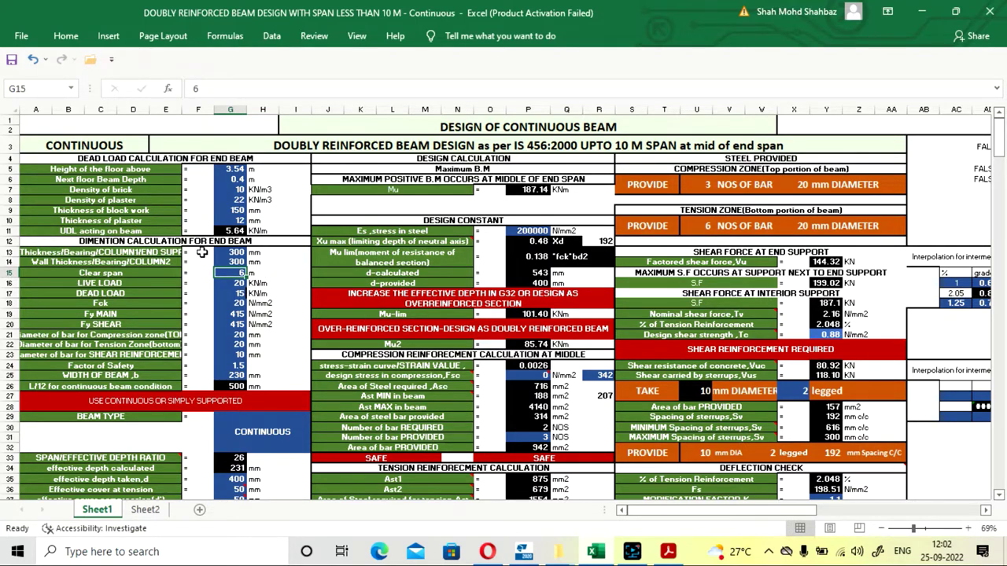
Check how the COLUMN1 and COLUMN2 thickness entries appear under supports C1 and C2 on the Sheet2 drawing, and return to Sheet1.
{"action": "key", "text": "Up"}
{"action": "key", "text": "Up"}
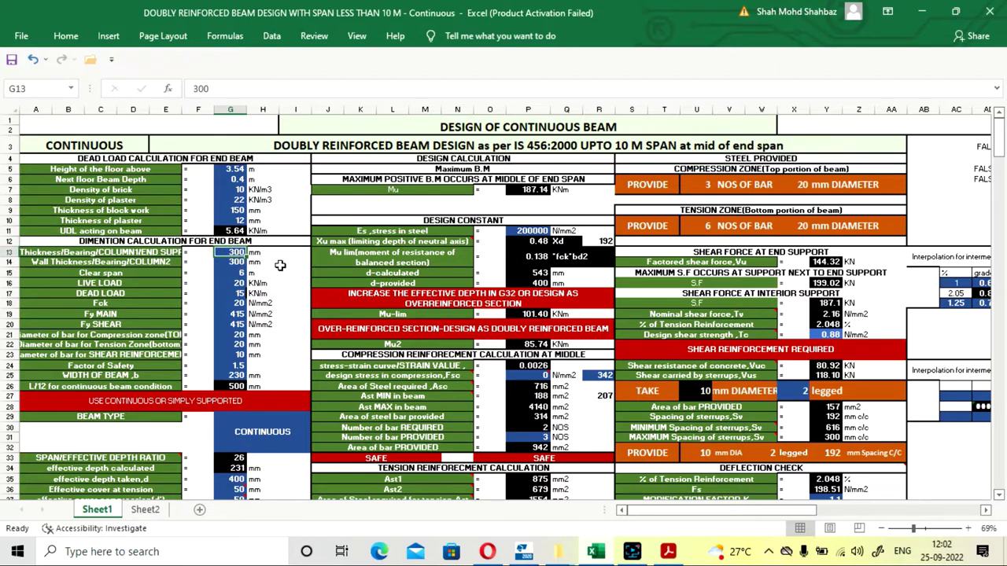
{"action": "left_click", "coordinate": [144, 510]}
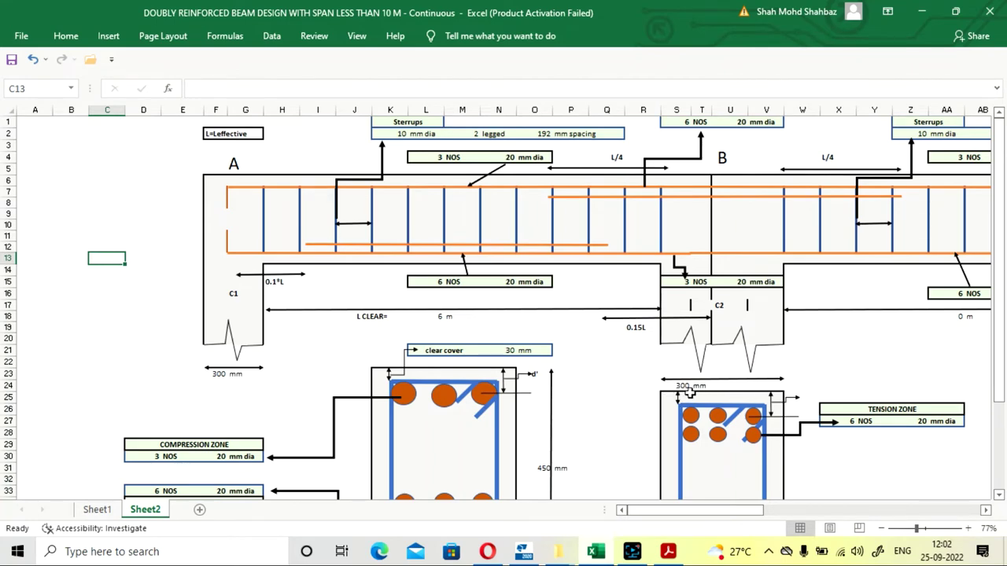
{"action": "left_click", "coordinate": [88, 511]}
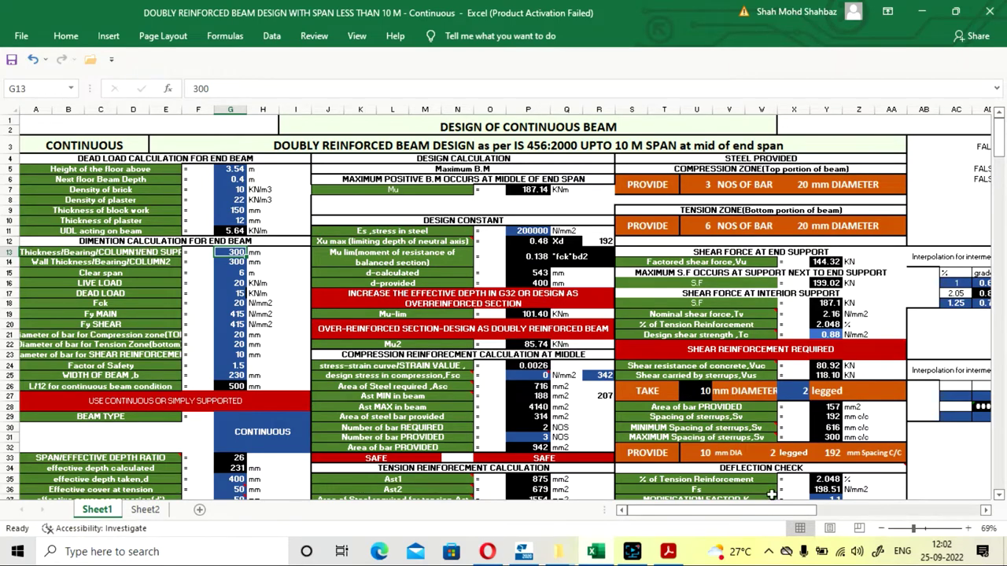
{"action": "mouse_move", "coordinate": [920, 533]}
{"action": "left_mouse_down"}
{"action": "mouse_move", "coordinate": [935, 532]}
{"action": "mouse_move", "coordinate": [912, 529]}
{"action": "left_mouse_up"}
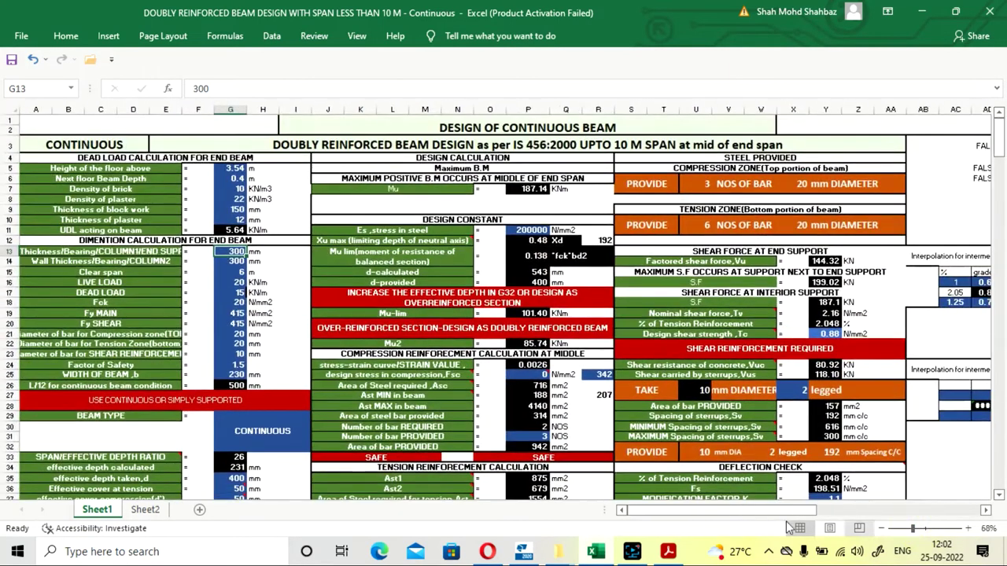
Compare the end beam's clear span entry on Sheet1 with the L CLEAR dimension on the Sheet2 drawing.
{"action": "left_click", "coordinate": [230, 262]}
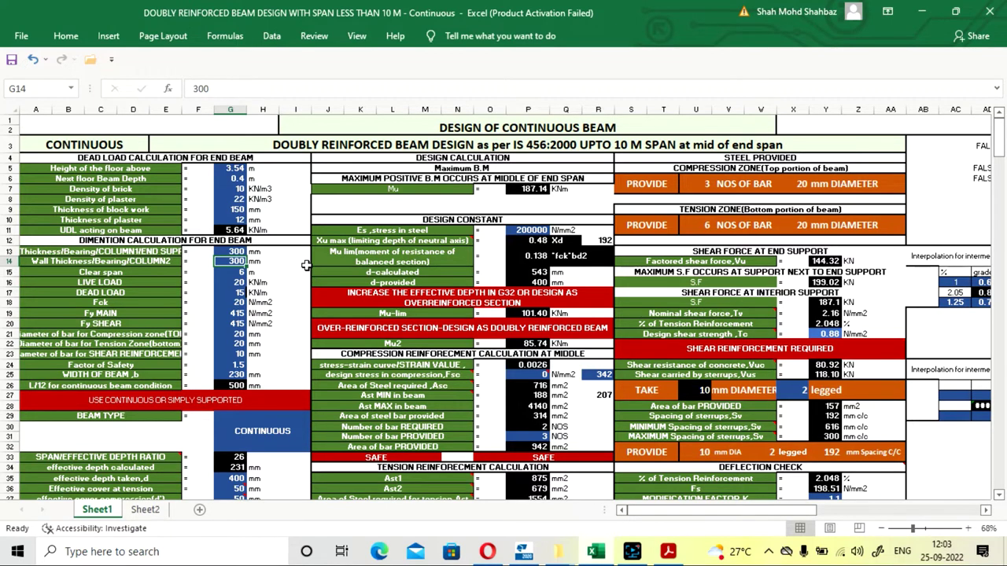
{"action": "key", "text": "Down"}
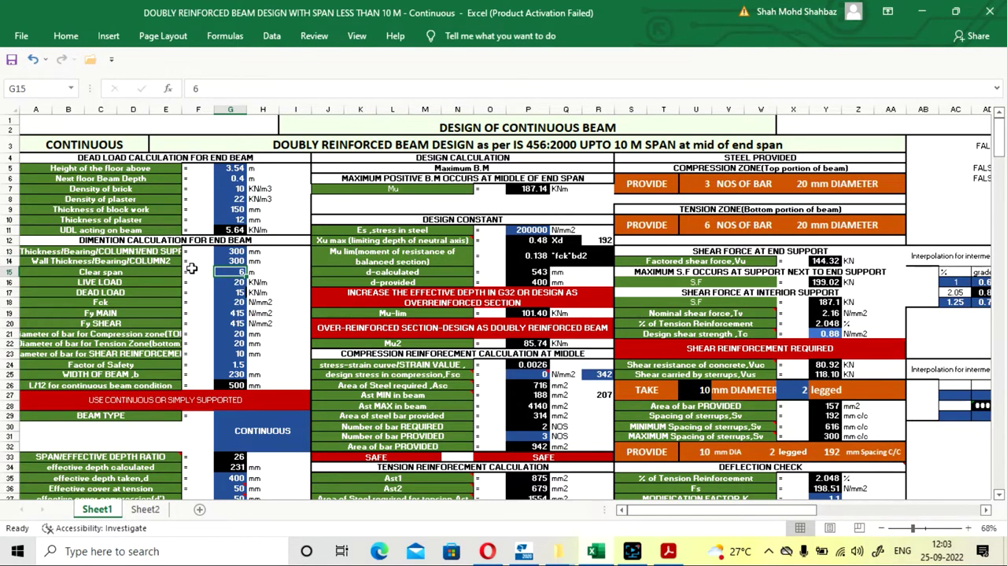
{"action": "left_click", "coordinate": [145, 510]}
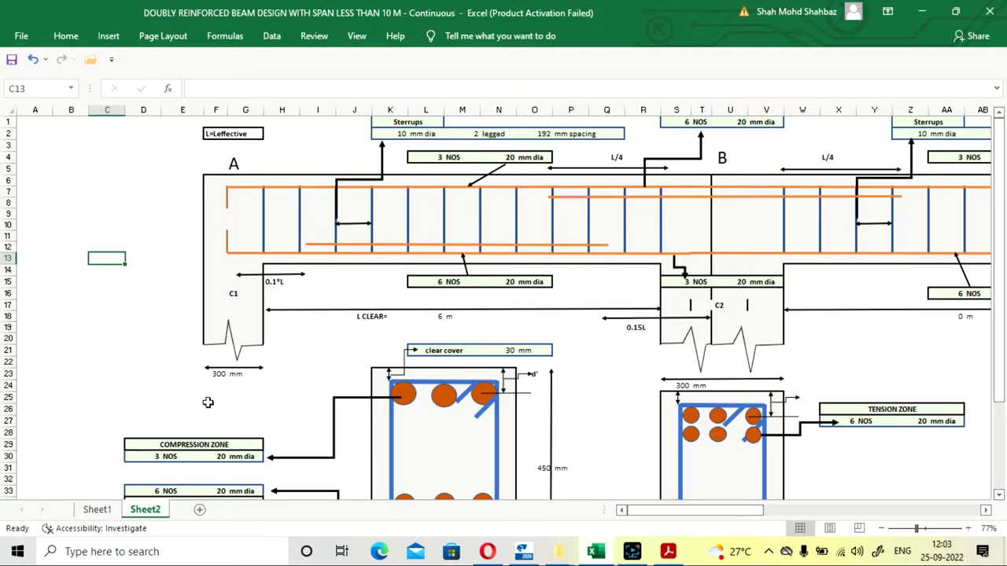
{"action": "left_click", "coordinate": [96, 510]}
{"action": "left_click", "coordinate": [234, 273]}
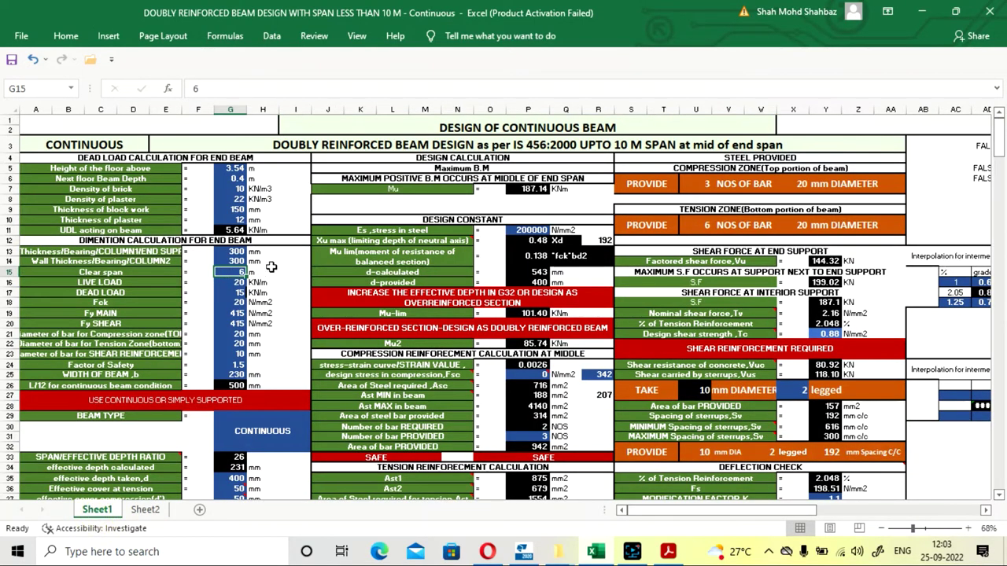
Review the live load, dead load, Fck and Fy MAIN entries in the end beam's dimension calculation.
{"action": "key", "text": "Down"}
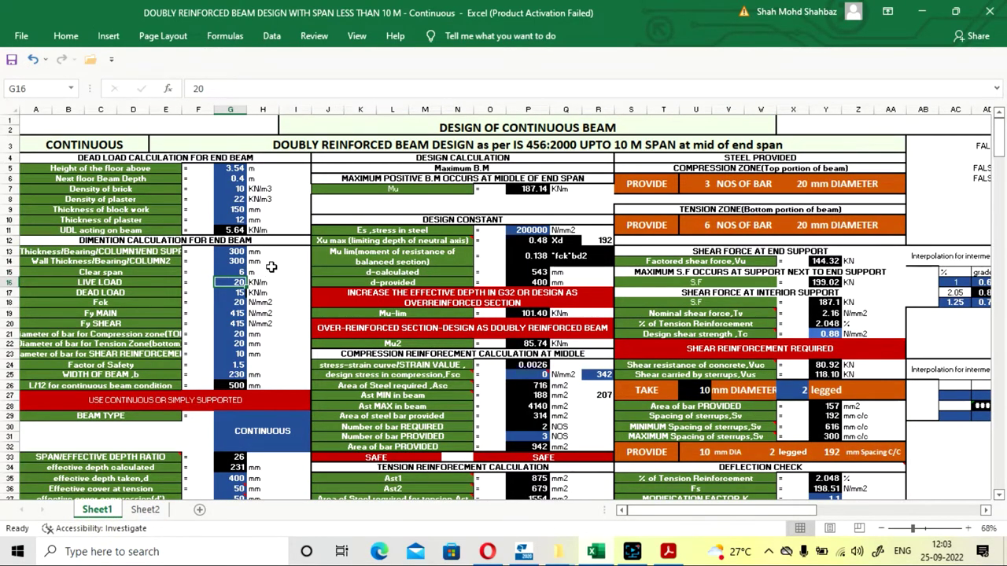
{"action": "key", "text": "Left"}
{"action": "key", "text": "Left"}
{"action": "key", "text": "Right"}
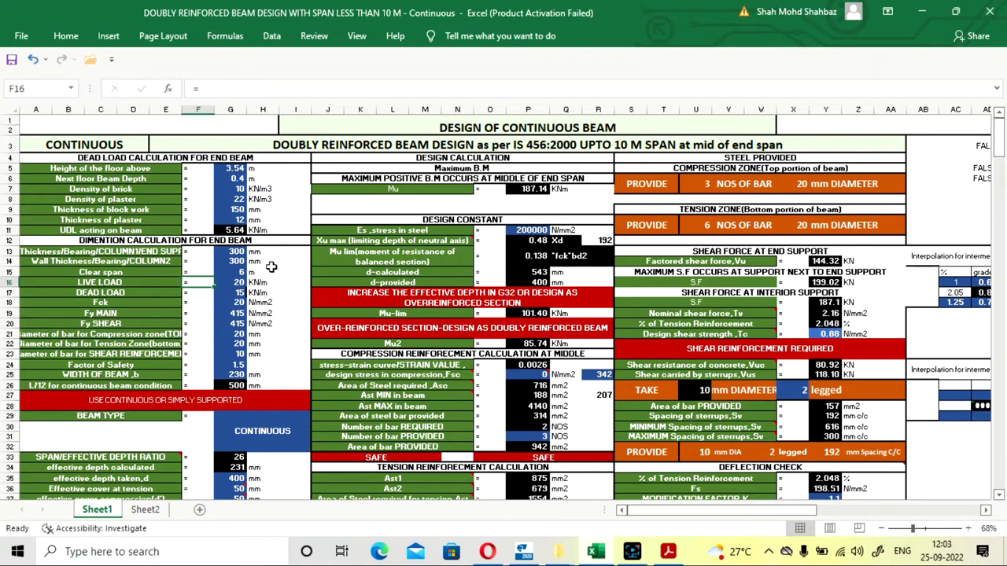
{"action": "key", "text": "Right"}
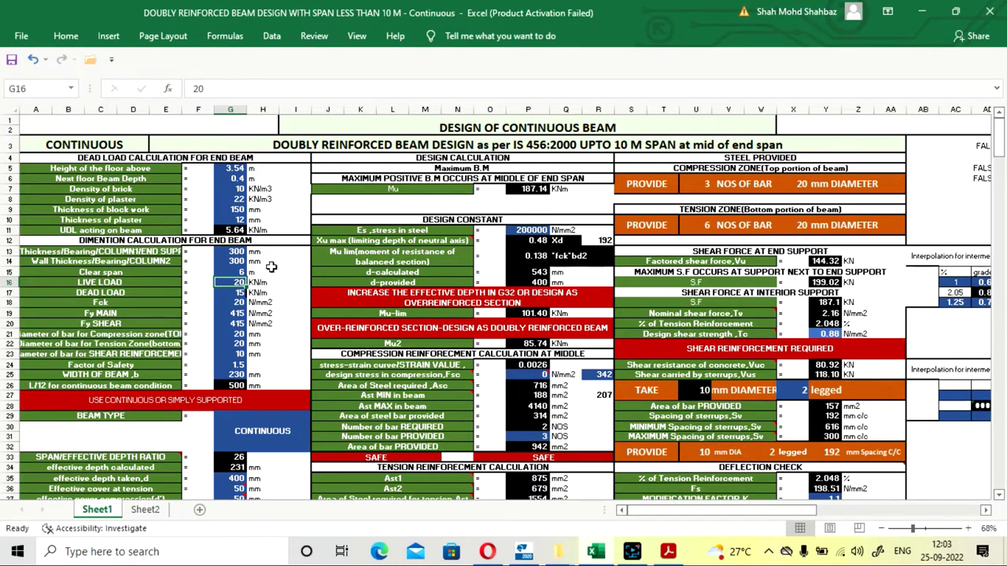
{"action": "key", "text": "Down"}
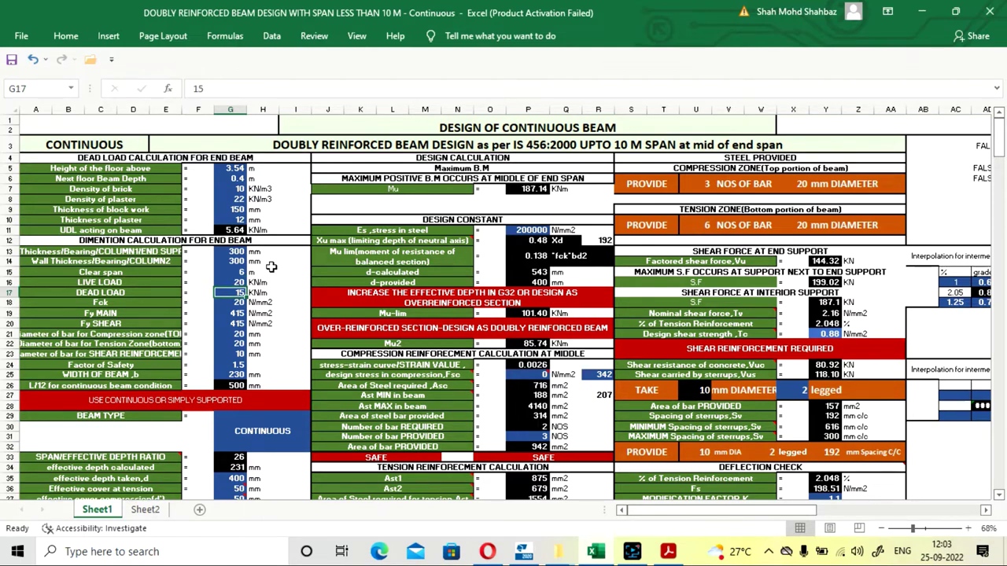
{"action": "key", "text": "Down"}
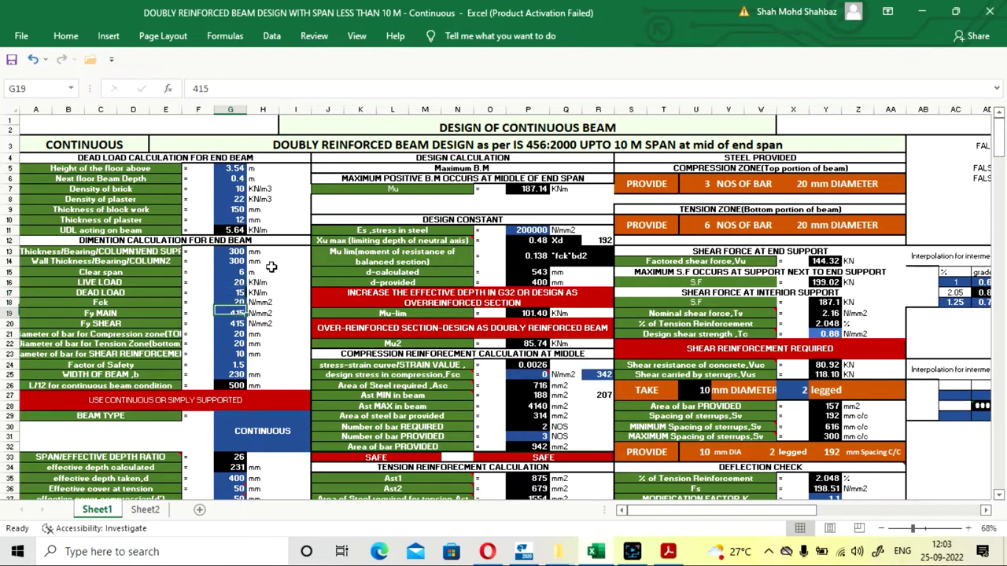
Review the Fck and DEAD LOAD entries in the end beam's dimension calculation on Sheet1.
{"action": "key", "text": "Up"}
{"action": "key", "text": "Down"}
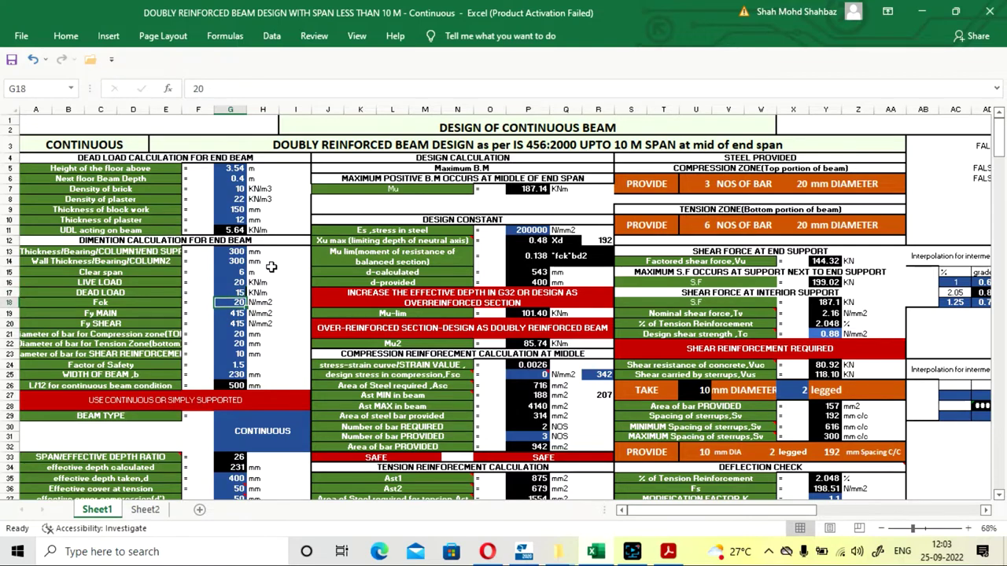
{"action": "key", "text": "Up"}
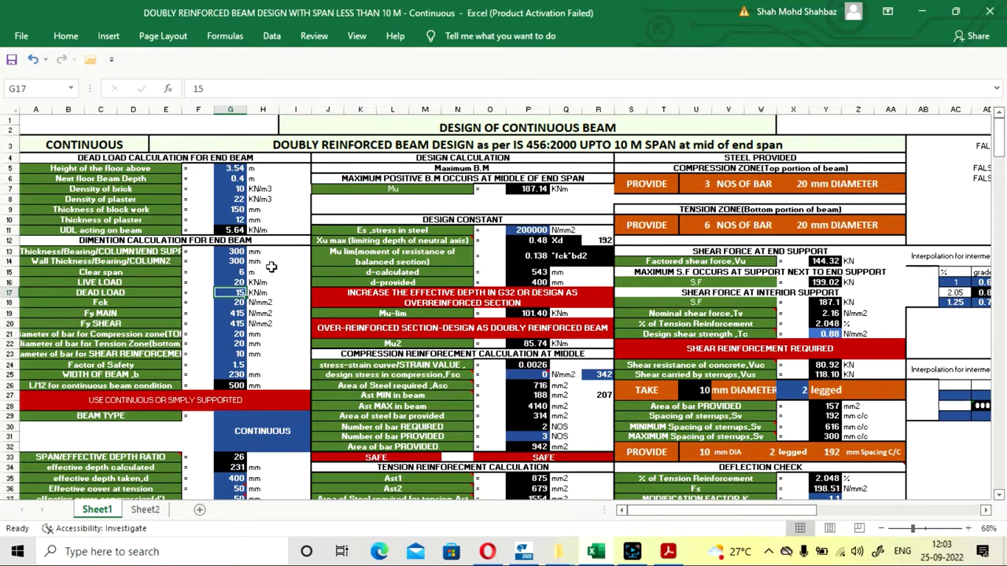
{"action": "left_click", "coordinate": [634, 555]}
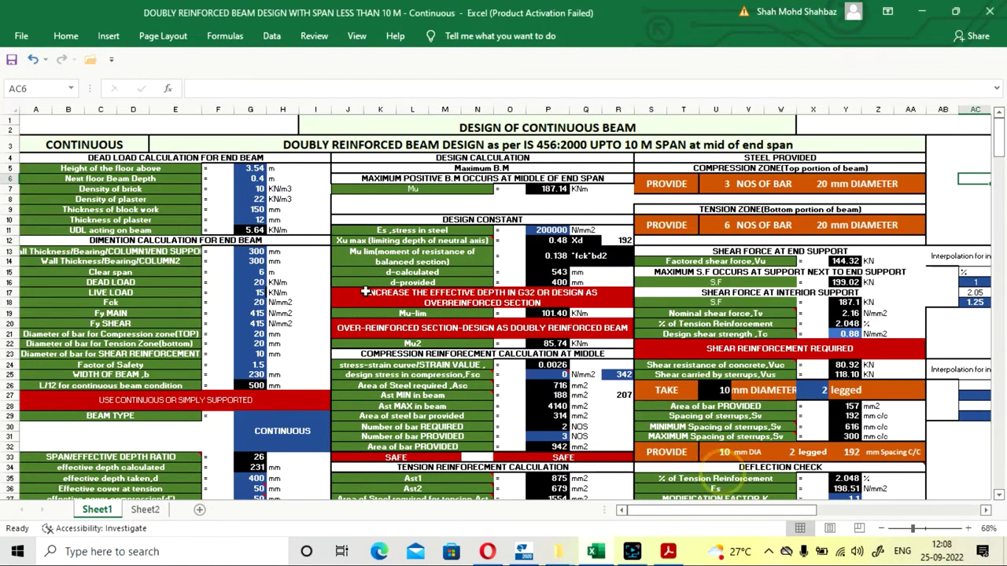
{"action": "left_click", "coordinate": [777, 467]}
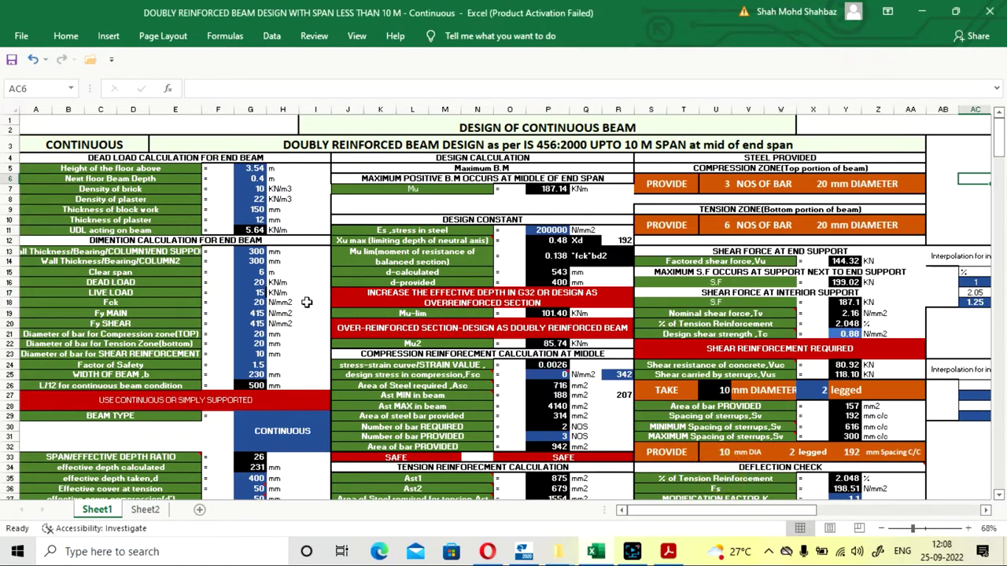
Inspect the DEAD LOAD entry above LIVE LOAD in the end beam's dimension calculation.
{"action": "scroll", "coordinate": [307, 302], "scroll_direction": "down", "scroll_amount": 2}
{"action": "left_click", "coordinate": [287, 244]}
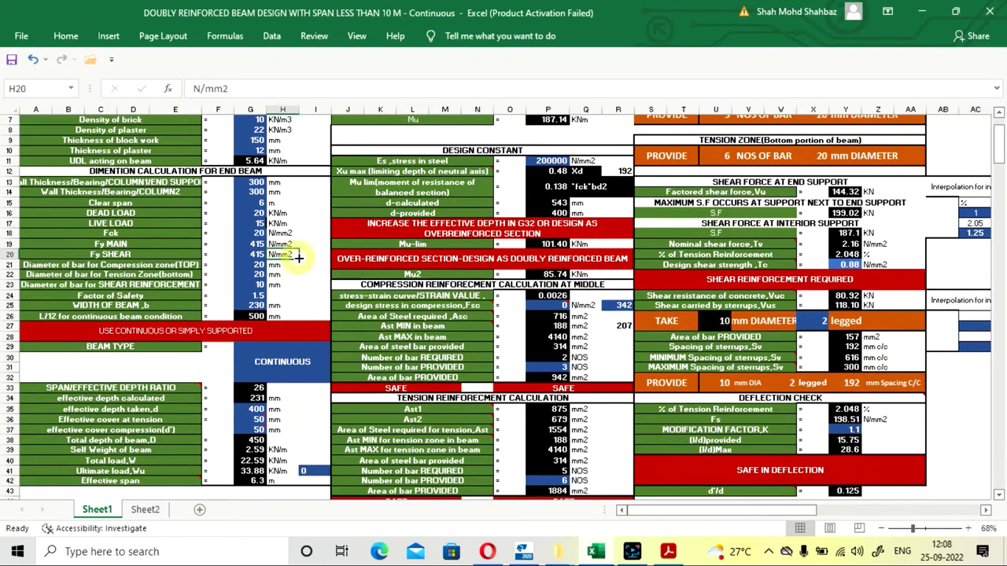
{"action": "left_click", "coordinate": [252, 214]}
{"action": "scroll", "coordinate": [254, 216], "scroll_direction": "up", "scroll_amount": 2}
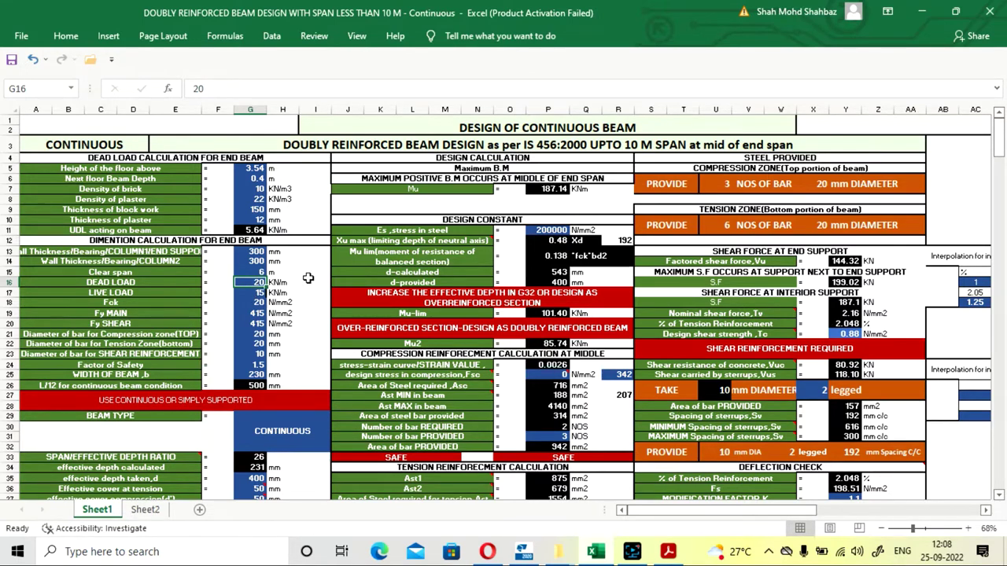
{"action": "left_click", "coordinate": [636, 553]}
{"action": "left_click", "coordinate": [634, 552]}
Try a LIVE LOAD of 0 KN/m in the end beam's dimension calculation, and undo the change.
{"action": "left_click", "coordinate": [246, 293]}
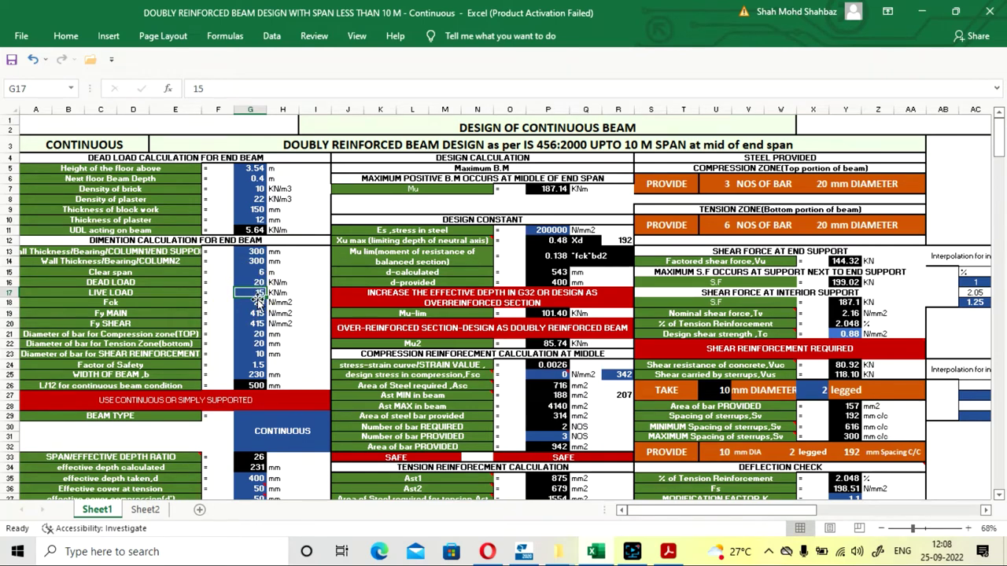
{"action": "type", "text": "0"}
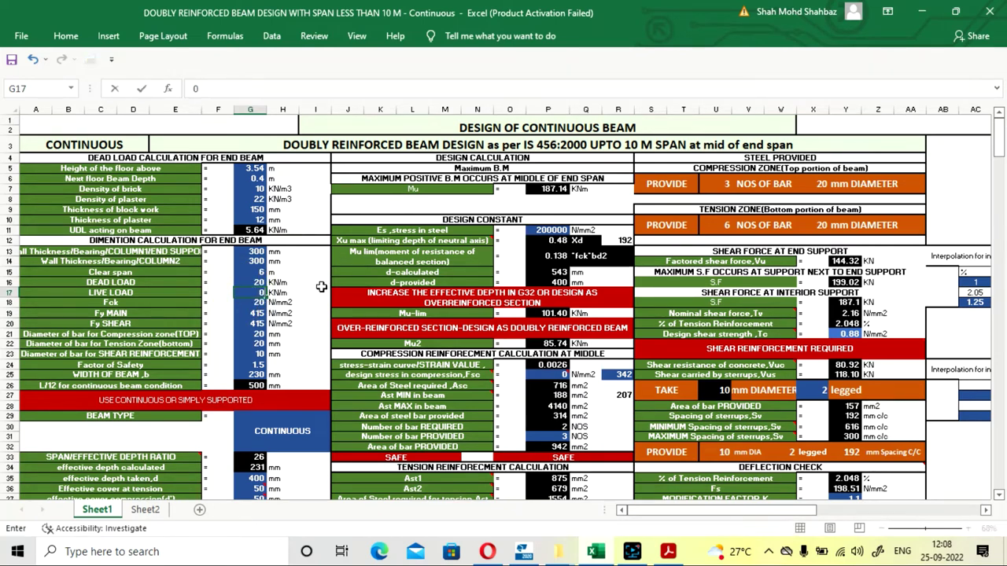
{"action": "key", "text": "Return"}
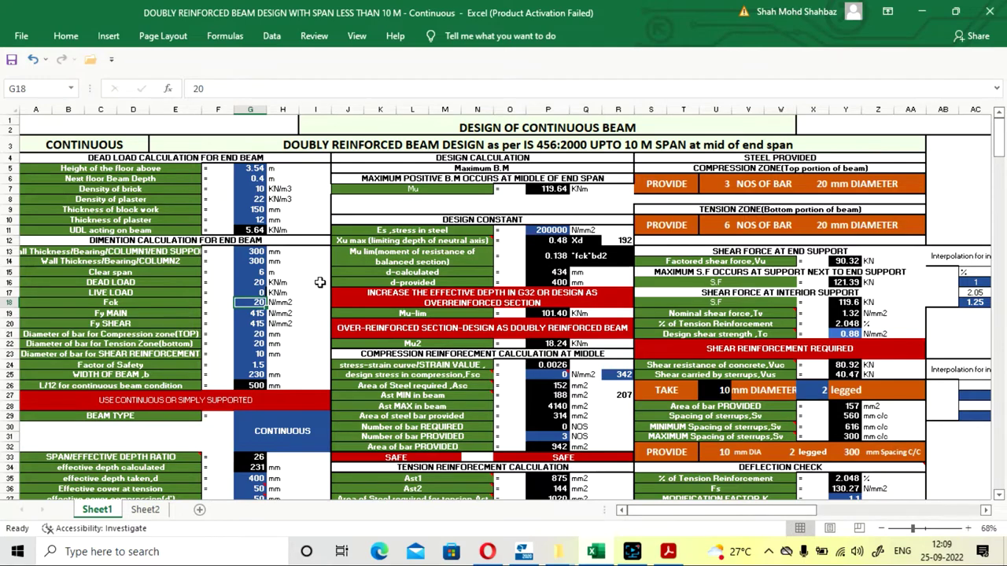
{"action": "key", "text": "ctrl+z"}
{"action": "left_click", "coordinate": [631, 553]}
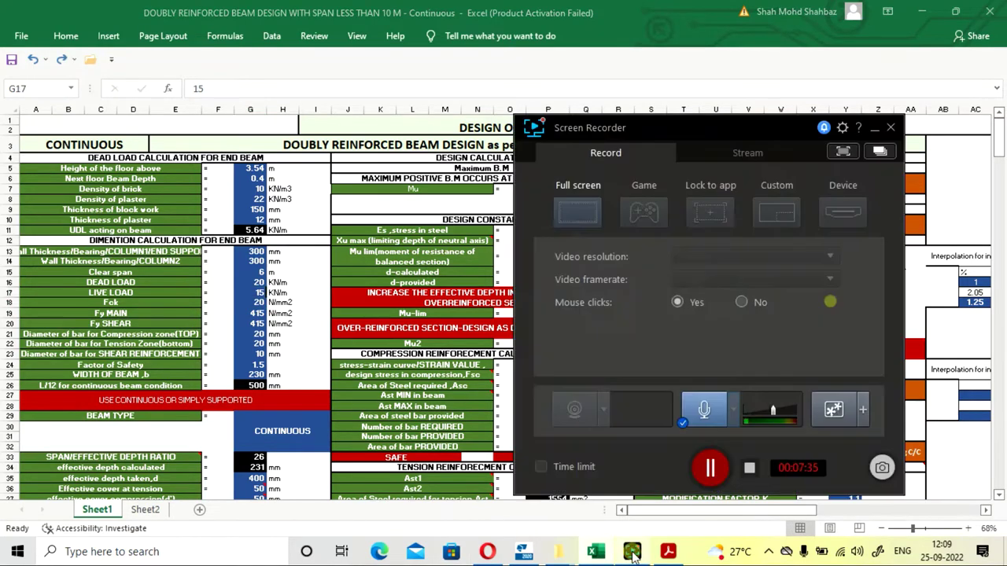
{"action": "left_click", "coordinate": [710, 467]}
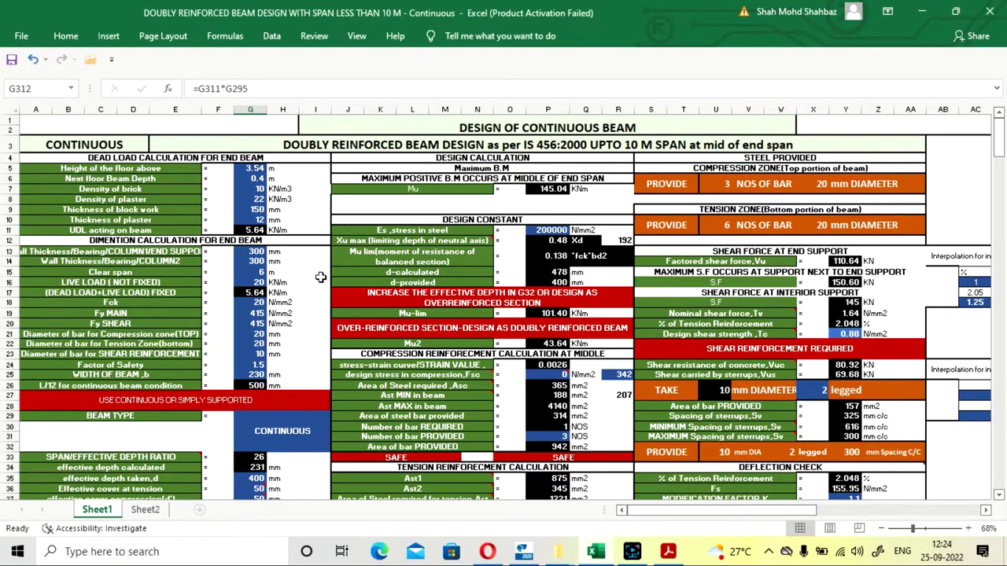
Try a LIVE LOAD (NOT FIXED) of 0 KN/m for the end beam, and undo the change.
{"action": "left_click", "coordinate": [320, 279]}
{"action": "scroll", "coordinate": [283, 338], "scroll_direction": "down", "scroll_amount": 3}
{"action": "scroll", "coordinate": [257, 337], "scroll_direction": "up", "scroll_amount": 3}
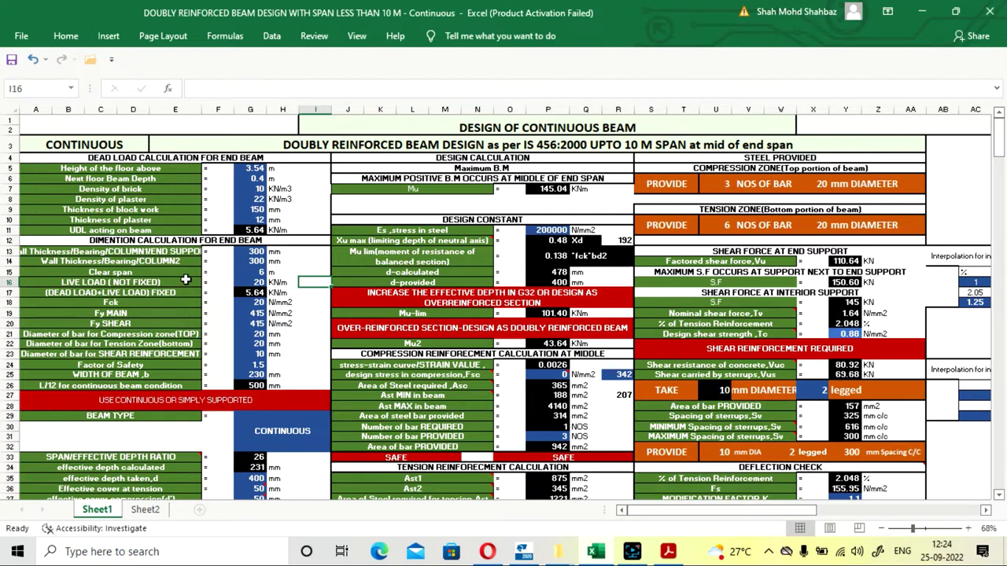
{"action": "left_click", "coordinate": [250, 282]}
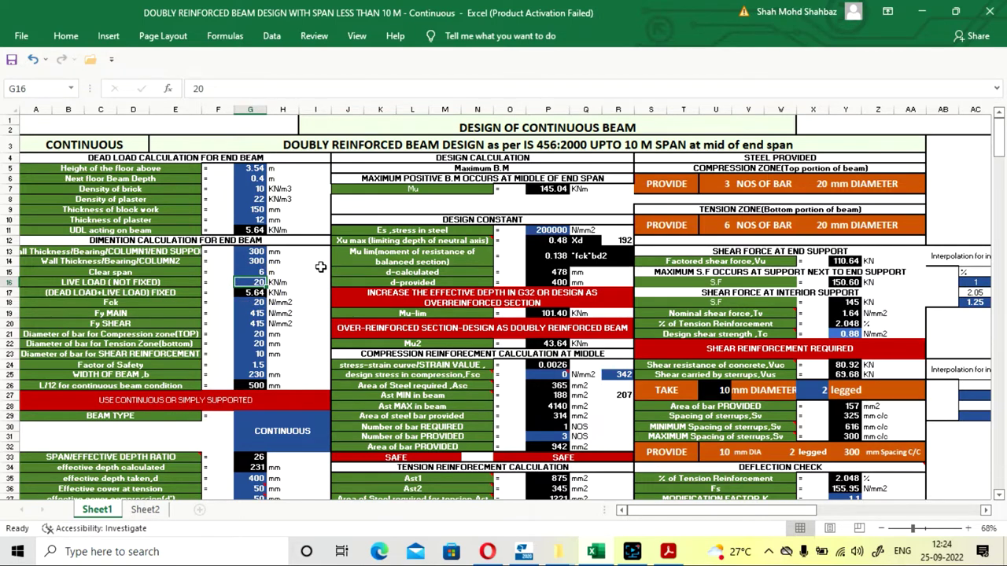
{"action": "type", "text": "0"}
{"action": "key", "text": "Return"}
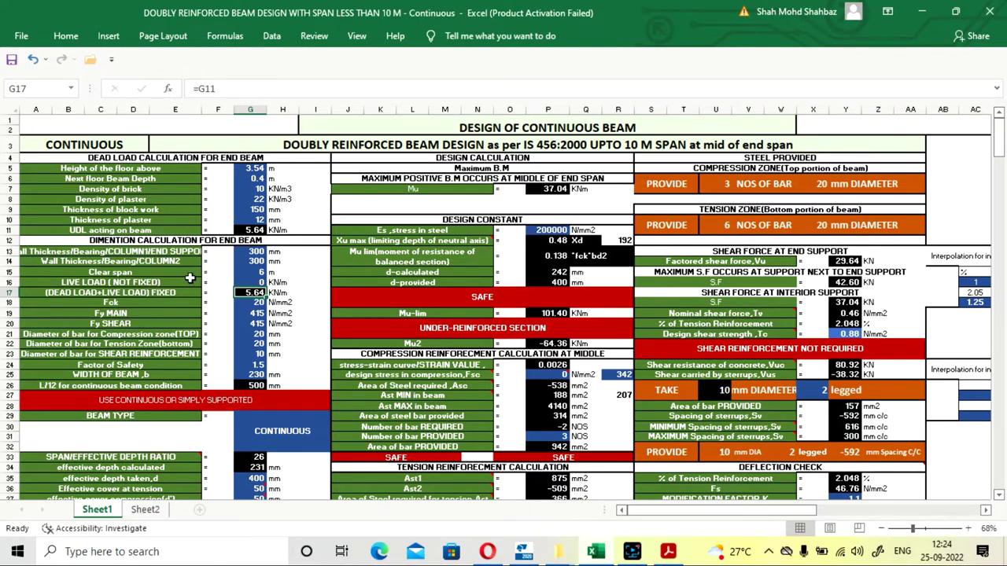
{"action": "key", "text": "ctrl+z"}
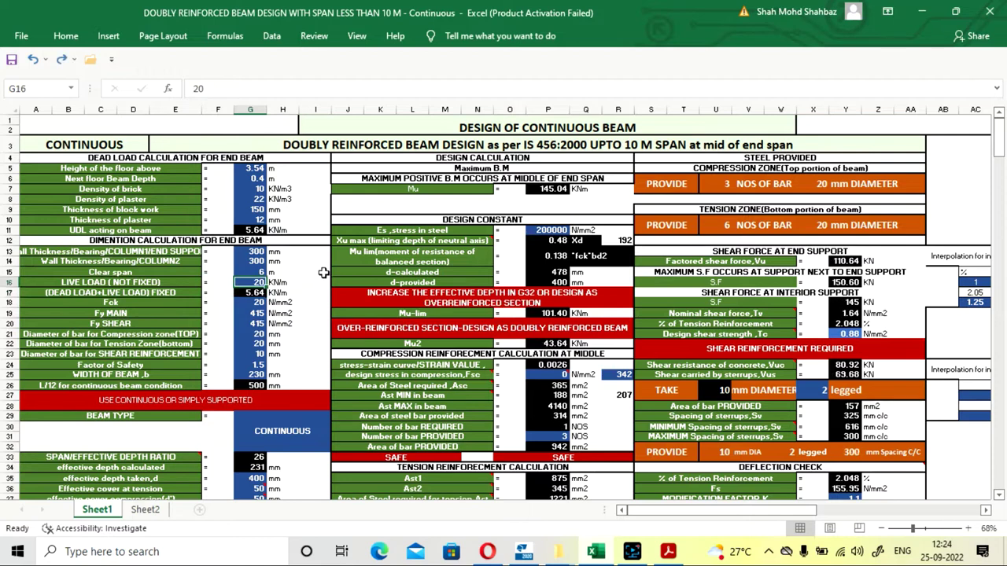
{"action": "left_click", "coordinate": [319, 272]}
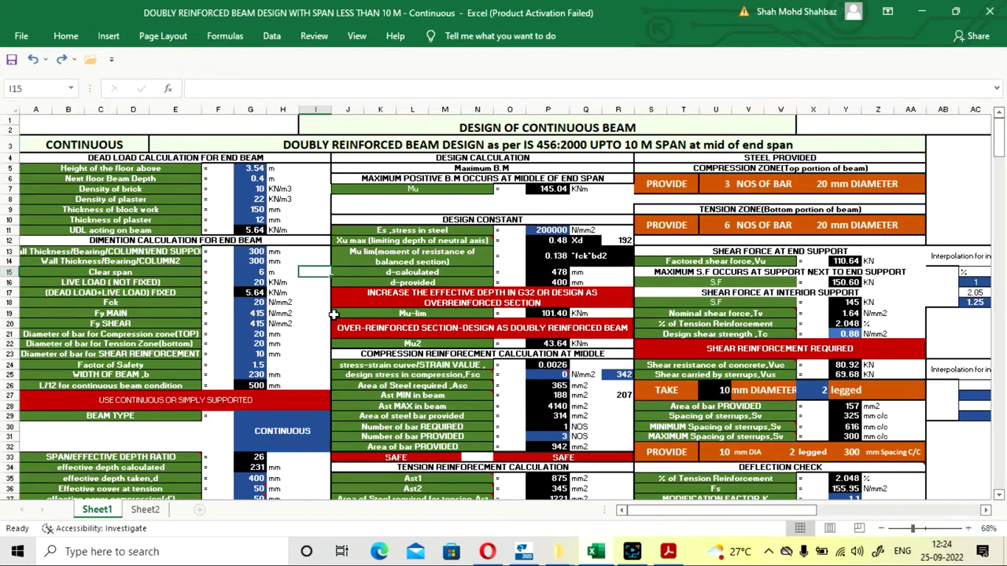
Review the load, span and material entries in the end beam's dimension calculation.
{"action": "scroll", "coordinate": [333, 311], "scroll_direction": "down", "scroll_amount": 5}
{"action": "scroll", "coordinate": [337, 296], "scroll_direction": "up", "scroll_amount": 4}
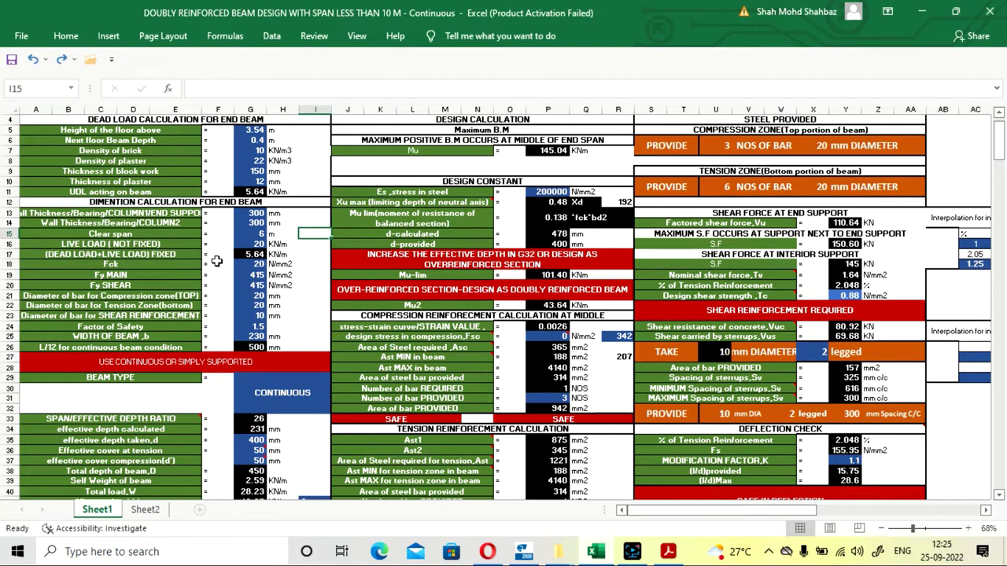
{"action": "scroll", "coordinate": [256, 192], "scroll_direction": "up", "scroll_amount": 1}
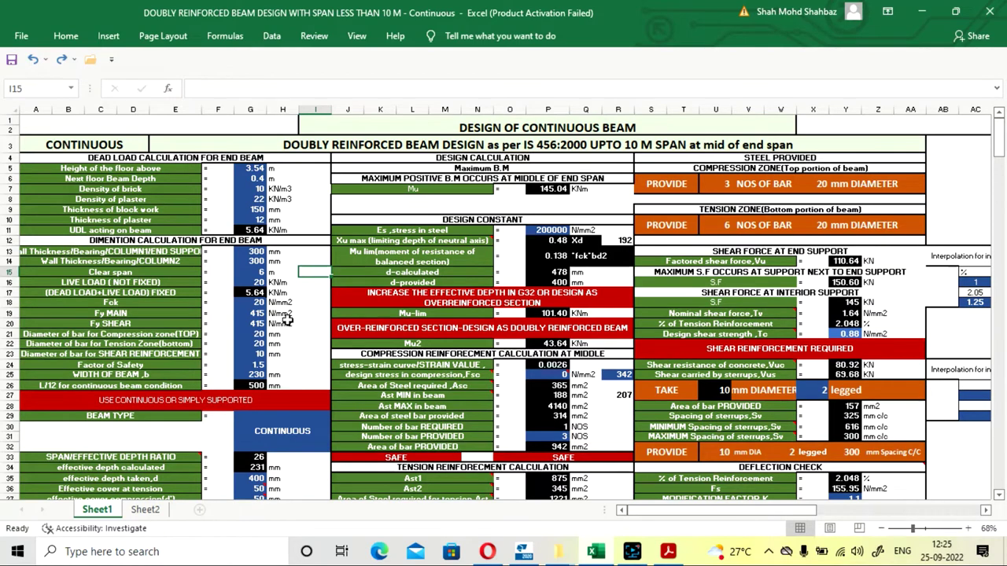
{"action": "scroll", "coordinate": [289, 311], "scroll_direction": "down", "scroll_amount": 2}
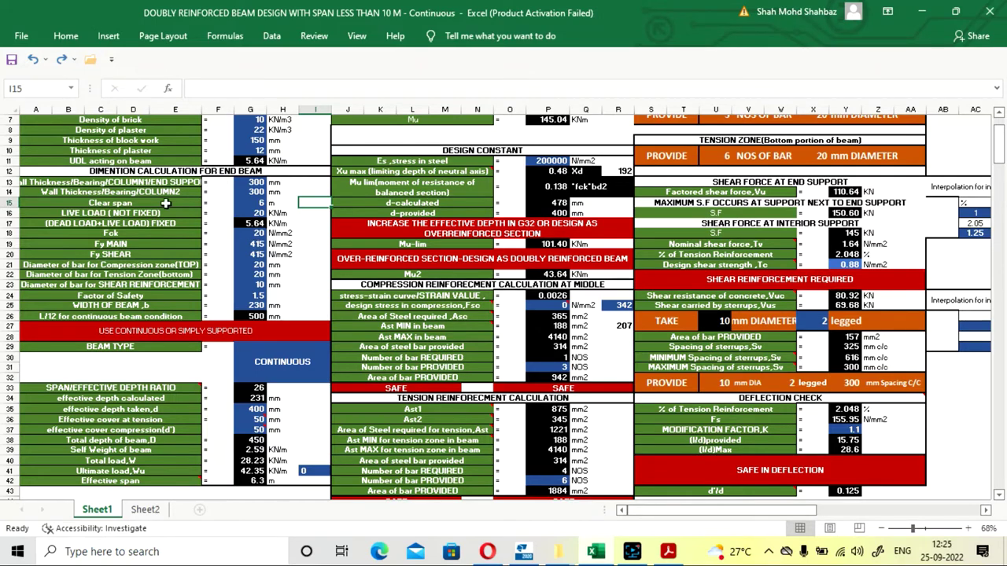
{"action": "scroll", "coordinate": [354, 234], "scroll_direction": "up", "scroll_amount": 2}
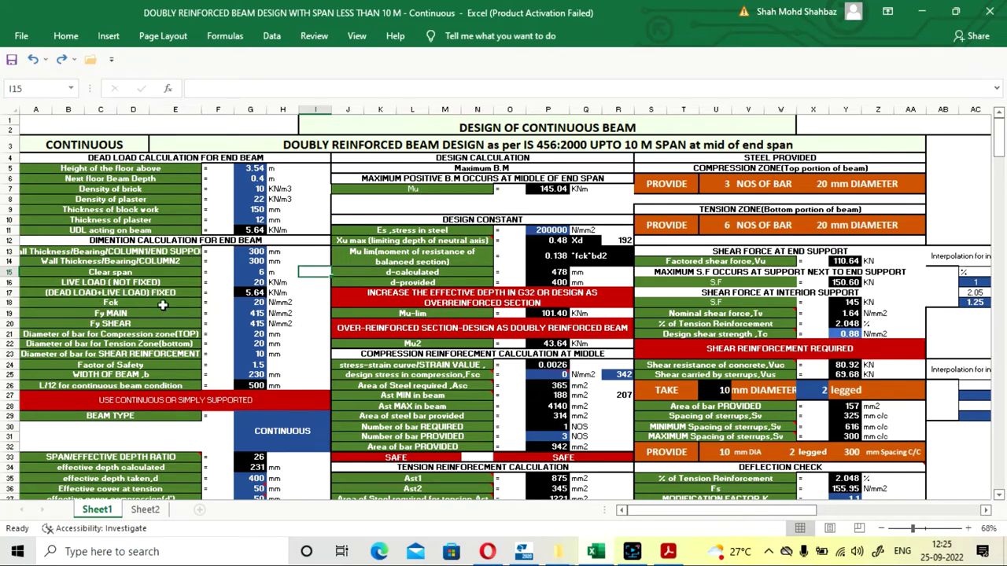
Try an Fy MAIN value of 500 N/mm2 for the end beam, and restore the 415 N/mm2 entry.
{"action": "left_click", "coordinate": [246, 313]}
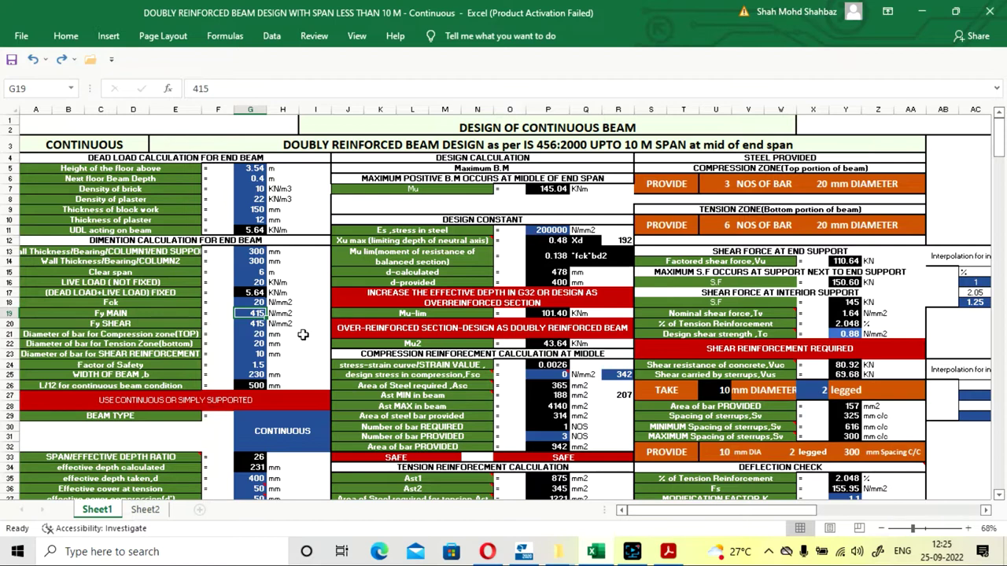
{"action": "type", "text": "500"}
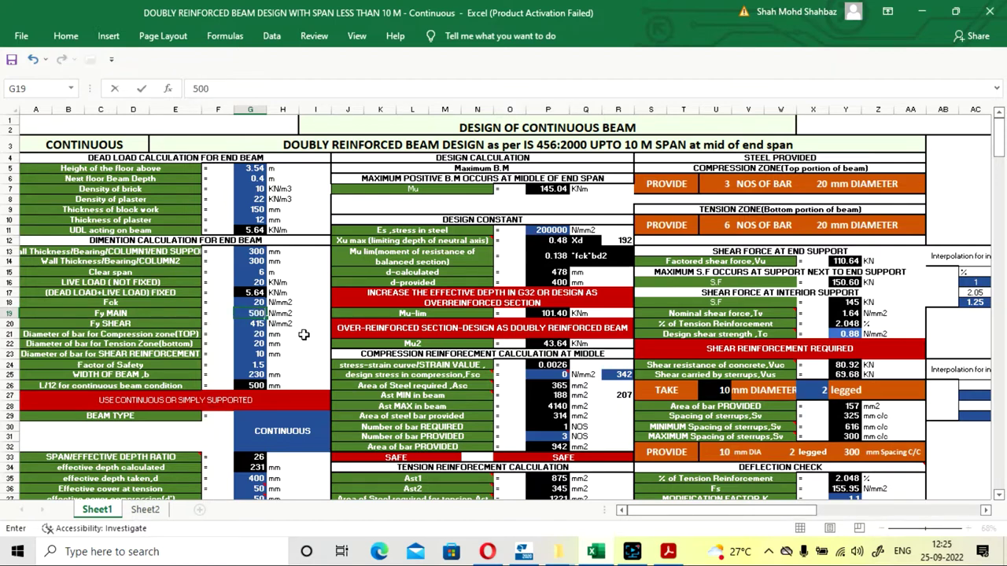
{"action": "key", "text": "Escape"}
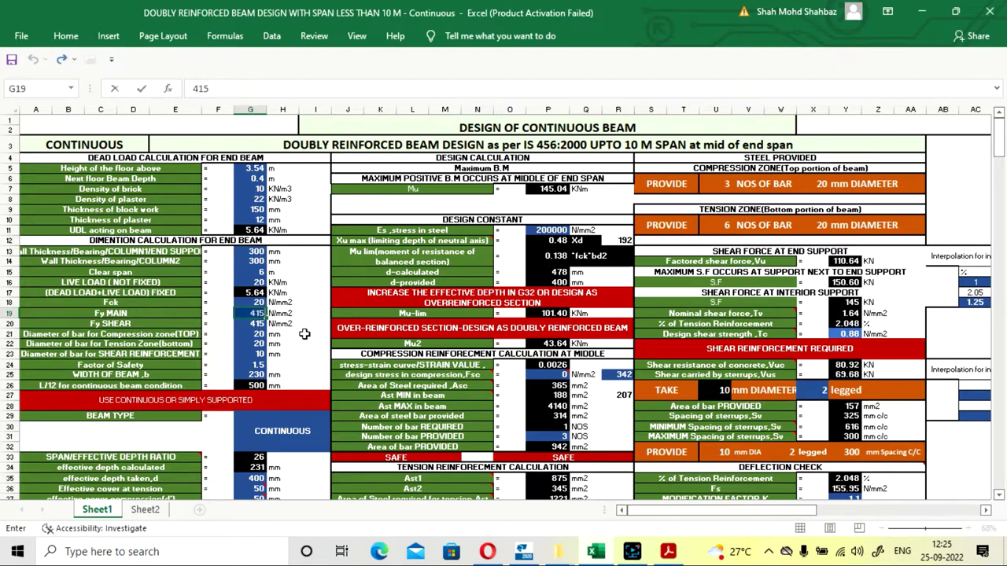
{"action": "left_click", "coordinate": [307, 343]}
{"action": "left_click", "coordinate": [306, 323]}
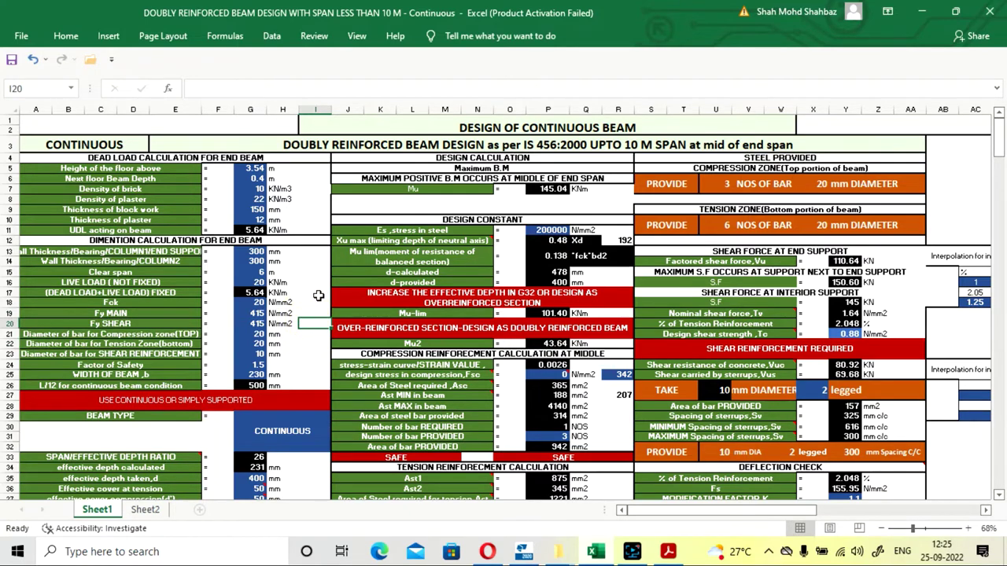
Review the Fy SHEAR entry, and check the reinforcement bars on the Sheet2 drawing before returning to Sheet1.
{"action": "left_click", "coordinate": [252, 324]}
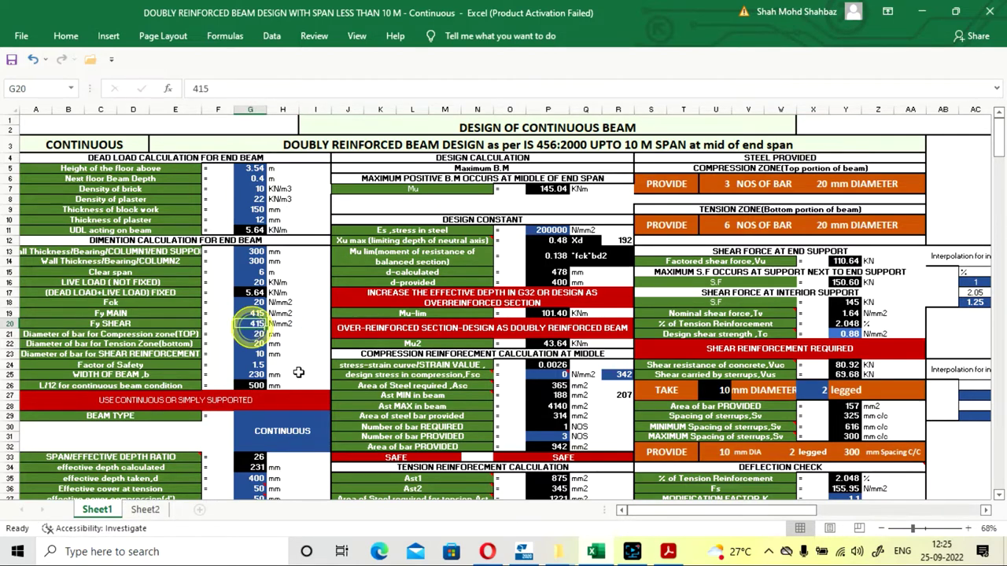
{"action": "left_click", "coordinate": [303, 365]}
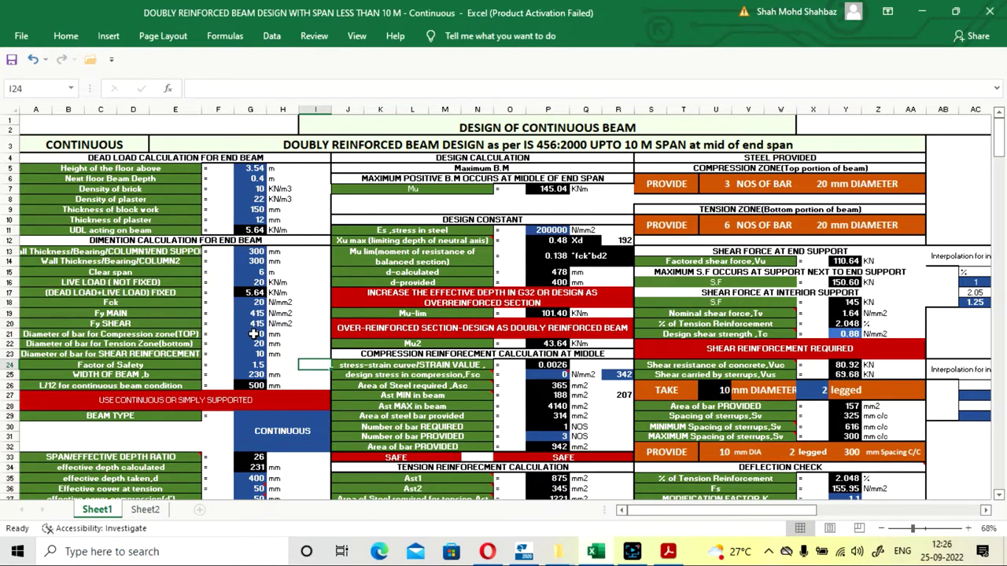
{"action": "left_click", "coordinate": [144, 510]}
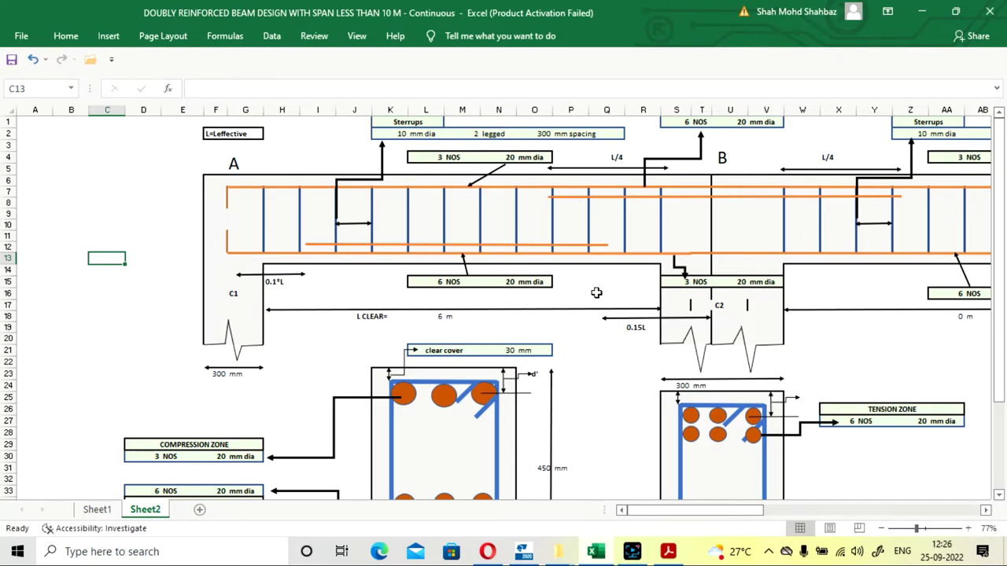
{"action": "left_click", "coordinate": [96, 511]}
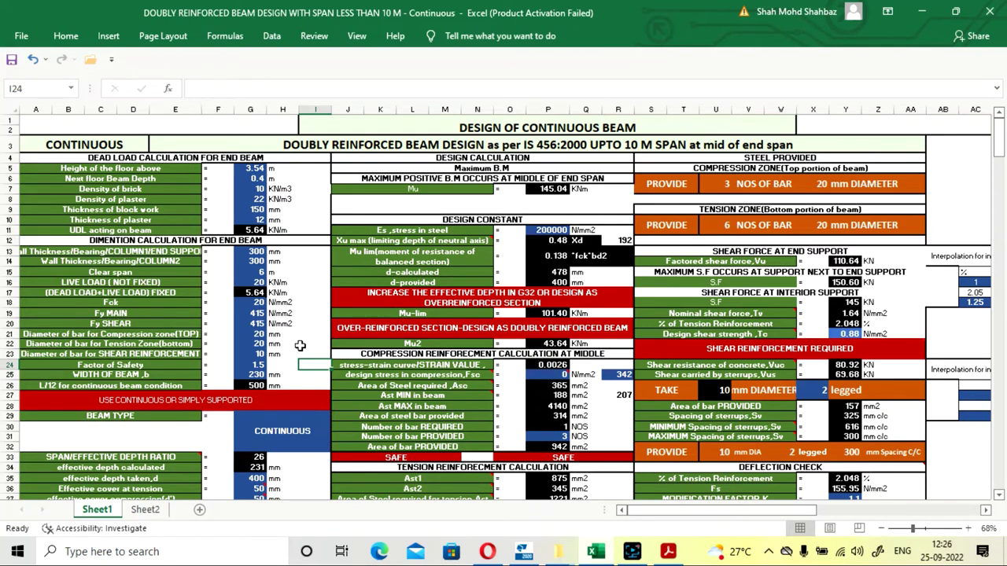
Compare the compression zone bar diameter entry on Sheet1 with the top bars on the Sheet2 drawing.
{"action": "left_click", "coordinate": [243, 336]}
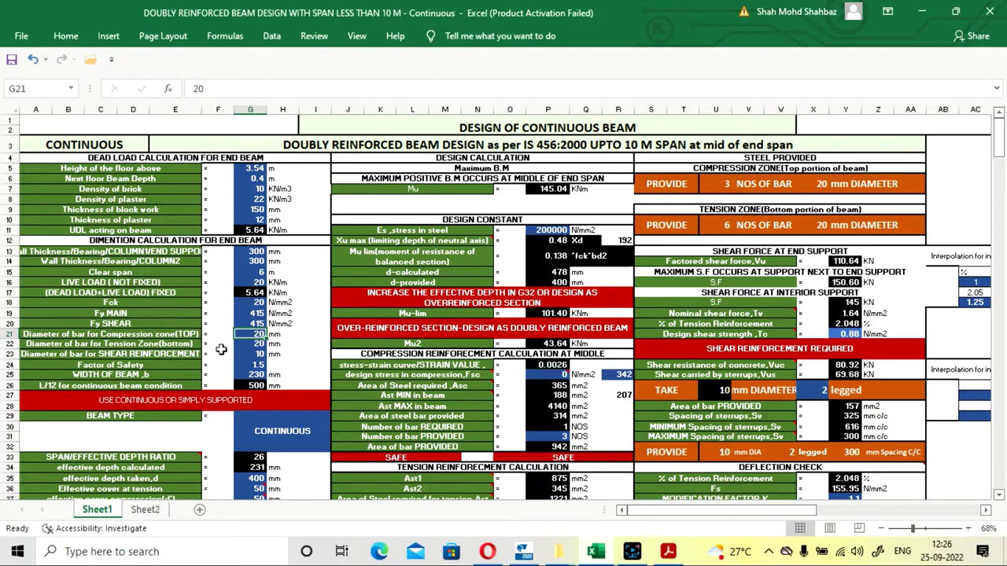
{"action": "left_click", "coordinate": [145, 510]}
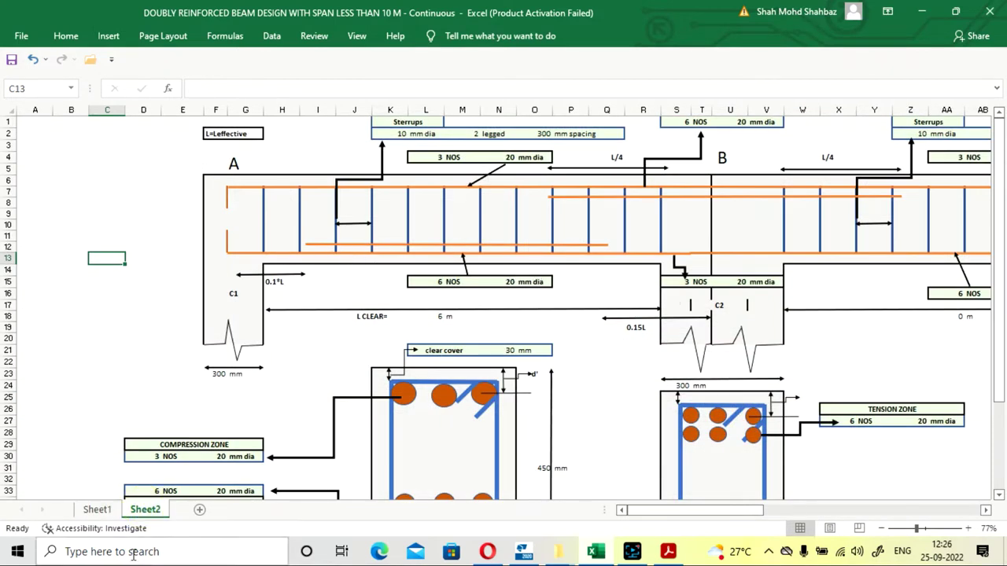
{"action": "left_click", "coordinate": [98, 510]}
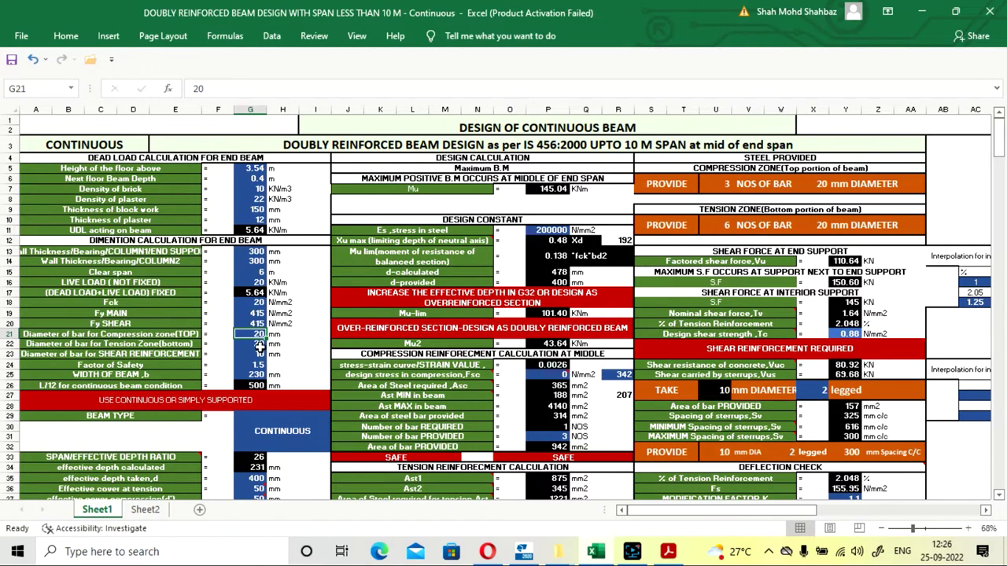
{"action": "left_click", "coordinate": [313, 343]}
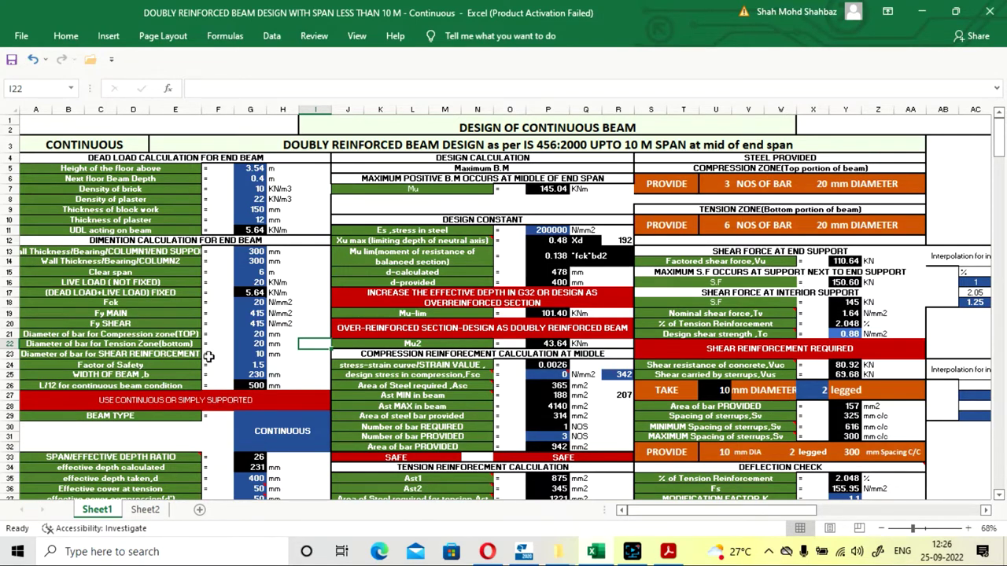
Check the stirrups along the beam and in the cross-sections on the Sheet2 drawing, and return to Sheet1.
{"action": "left_click", "coordinate": [143, 510]}
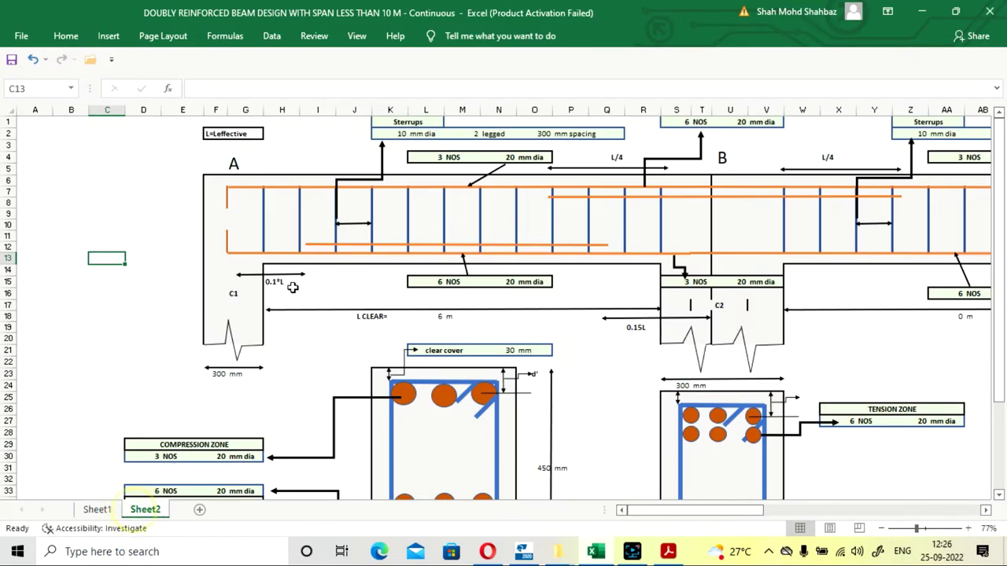
{"action": "scroll", "coordinate": [368, 275], "scroll_direction": "down", "scroll_amount": 1}
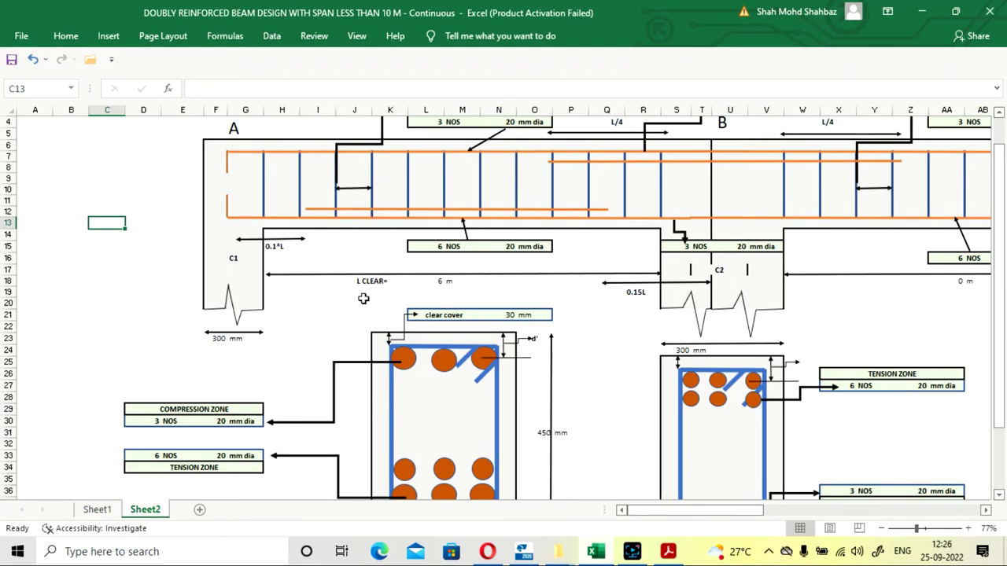
{"action": "left_click", "coordinate": [97, 509]}
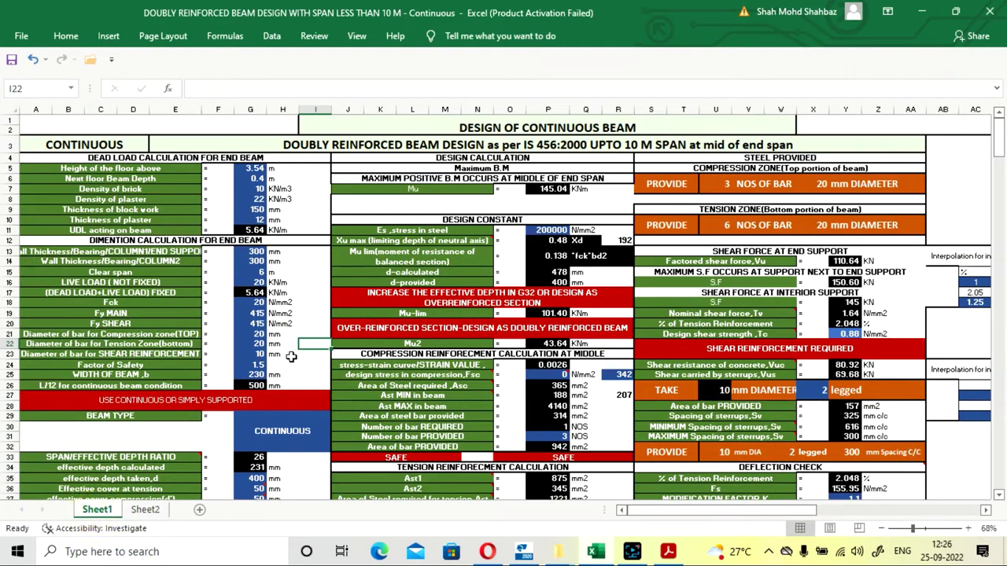
Review the end beam's shear reinforcement bar diameter and factor of safety entries.
{"action": "left_click", "coordinate": [250, 354]}
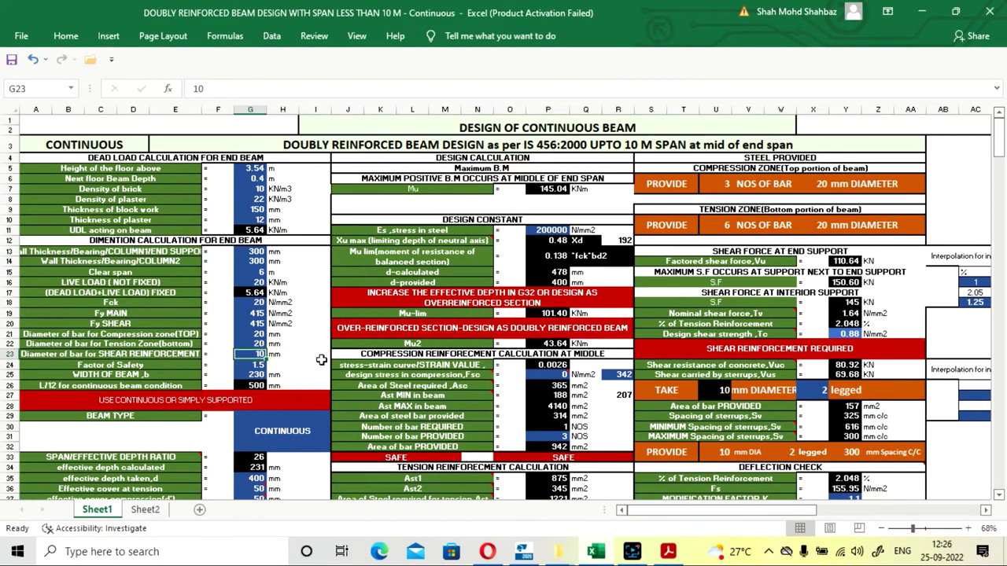
{"action": "key", "text": "Down"}
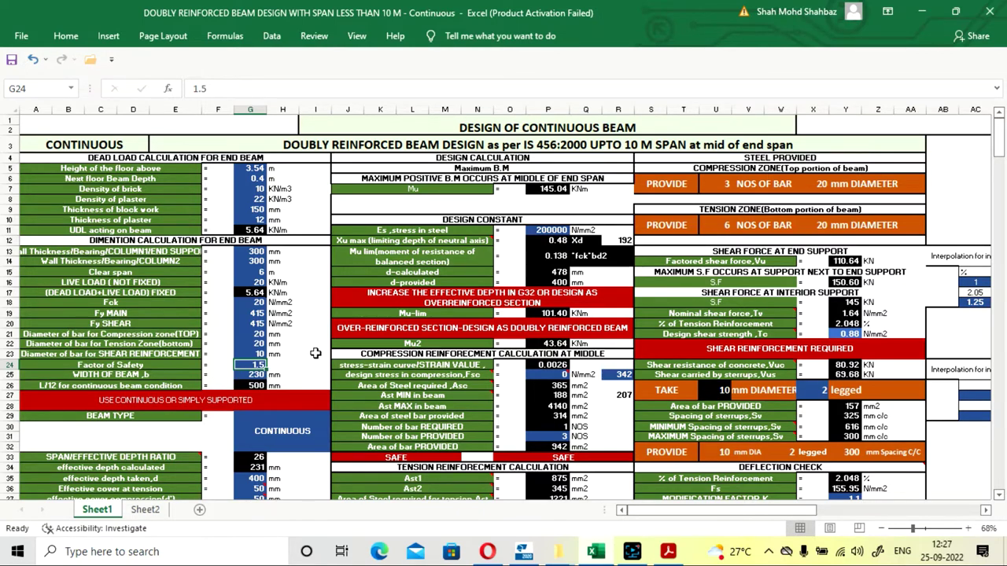
{"action": "scroll", "coordinate": [312, 355], "scroll_direction": "down", "scroll_amount": 2}
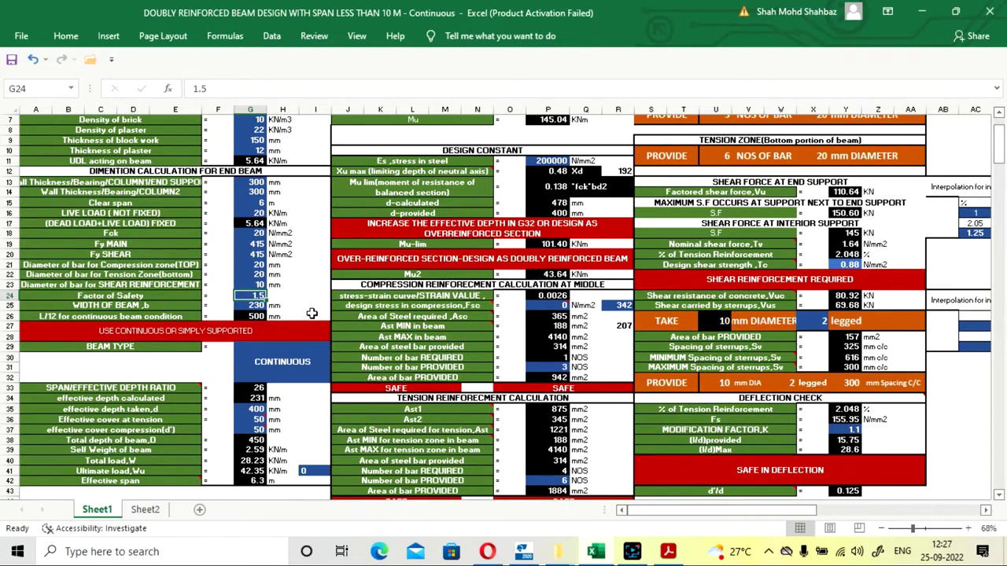
Compare the beam width entry with the width dimension of the cross-section on Sheet2, and return to Sheet1.
{"action": "key", "text": "Down"}
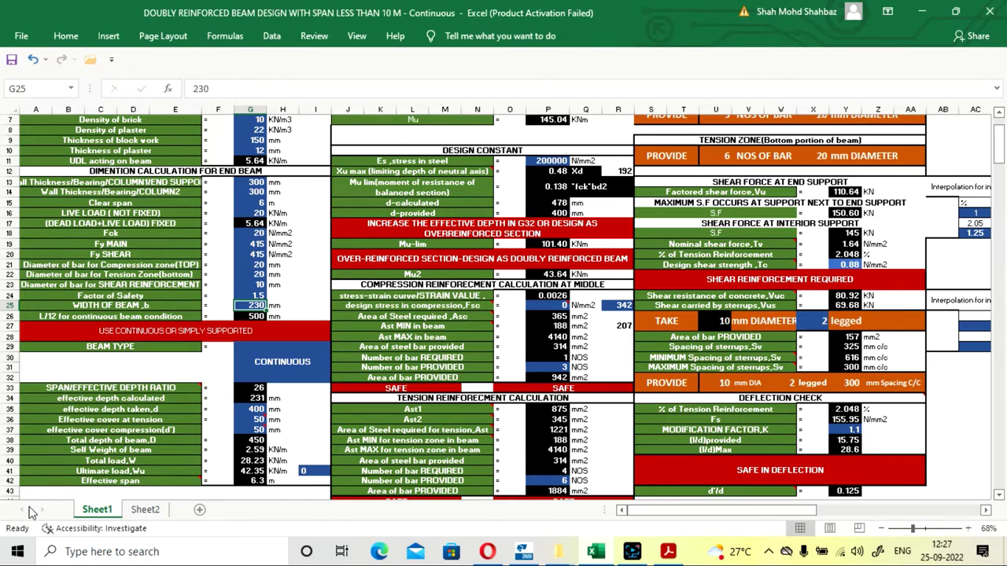
{"action": "left_click", "coordinate": [145, 510]}
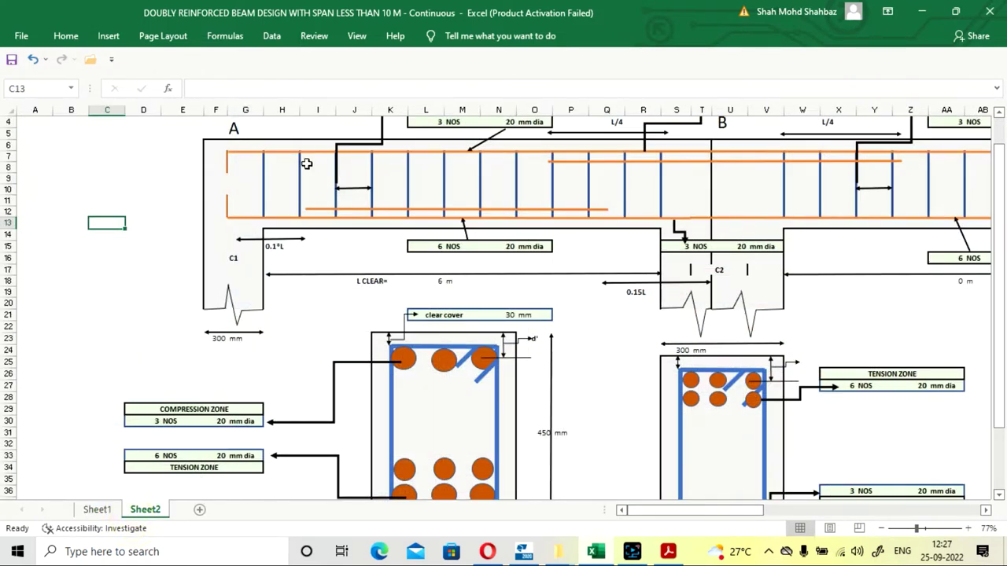
{"action": "scroll", "coordinate": [334, 257], "scroll_direction": "down", "scroll_amount": 3}
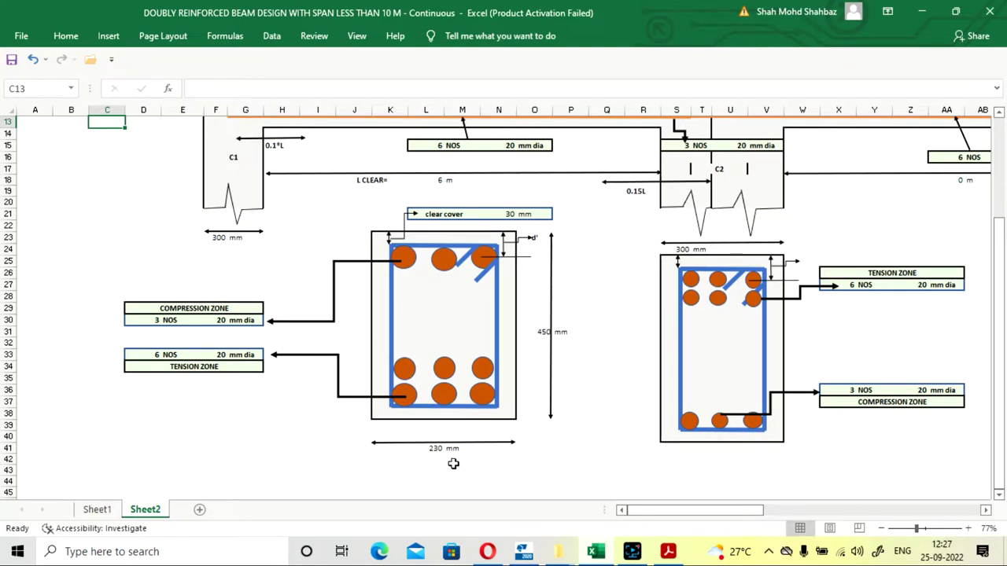
{"action": "left_click", "coordinate": [97, 509]}
{"action": "left_click", "coordinate": [143, 510]}
{"action": "left_click", "coordinate": [97, 509]}
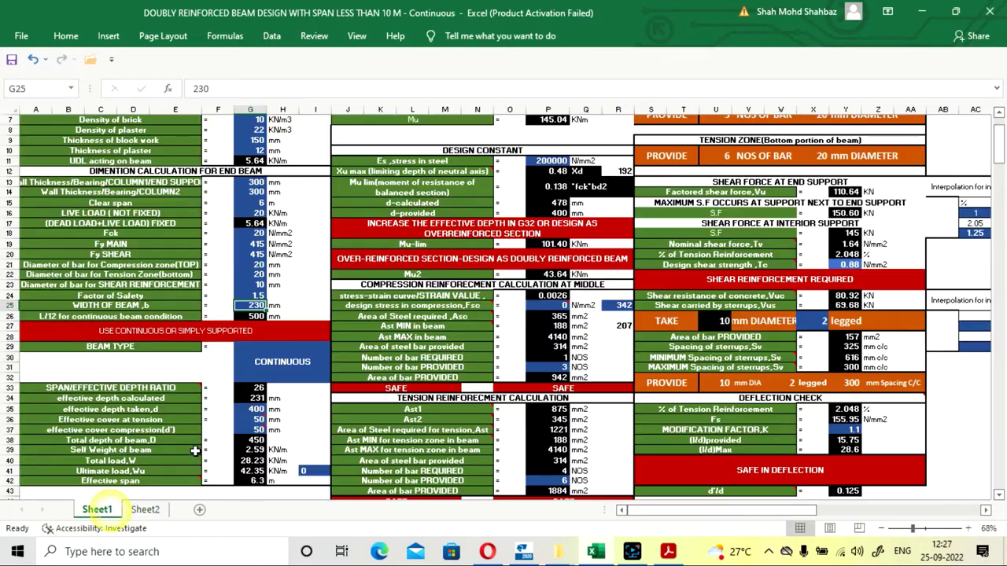
Review the L/12 continuous beam condition, the support recommendation below it and the beam type selection.
{"action": "left_click", "coordinate": [309, 286]}
{"action": "left_click", "coordinate": [252, 316]}
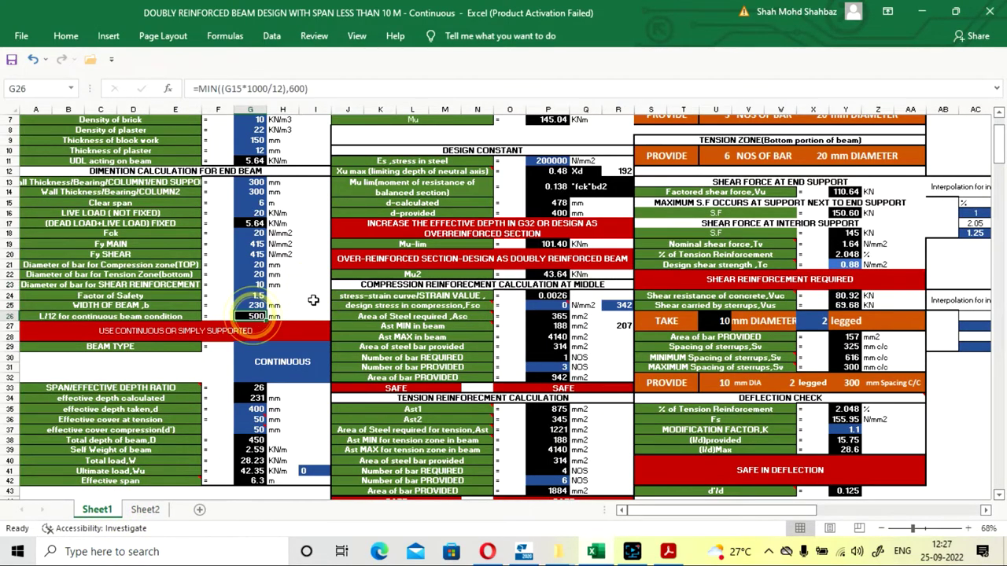
{"action": "left_click", "coordinate": [301, 296]}
{"action": "key", "text": "Down"}
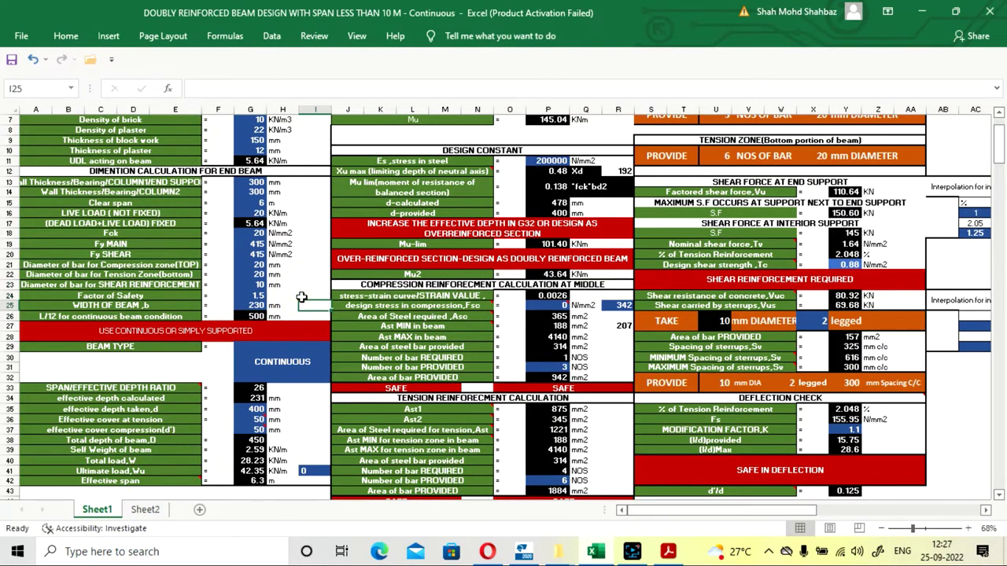
{"action": "key", "text": "Left"}
{"action": "key", "text": "Down"}
{"action": "key", "text": "Left"}
{"action": "key", "text": "Down"}
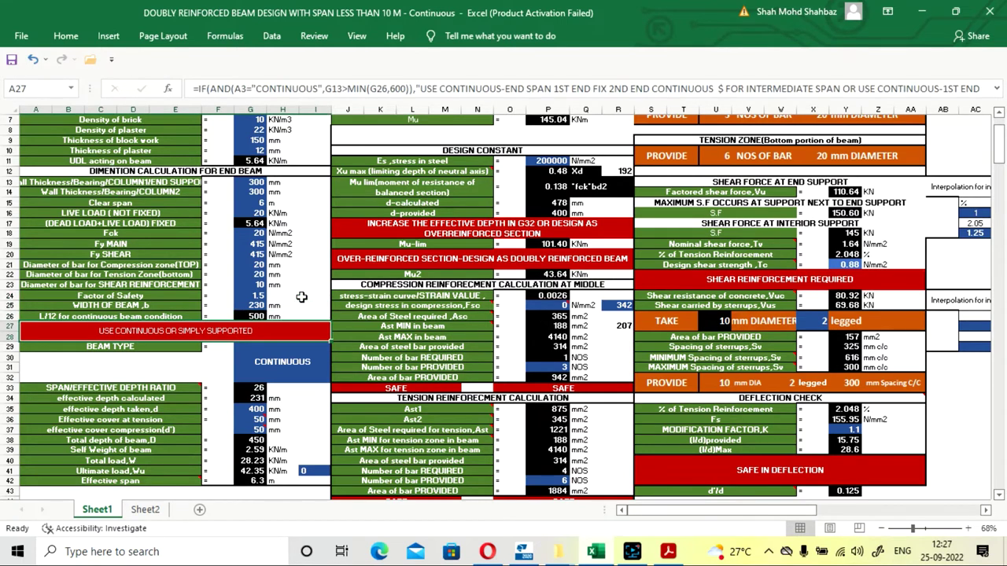
{"action": "key", "text": "Down"}
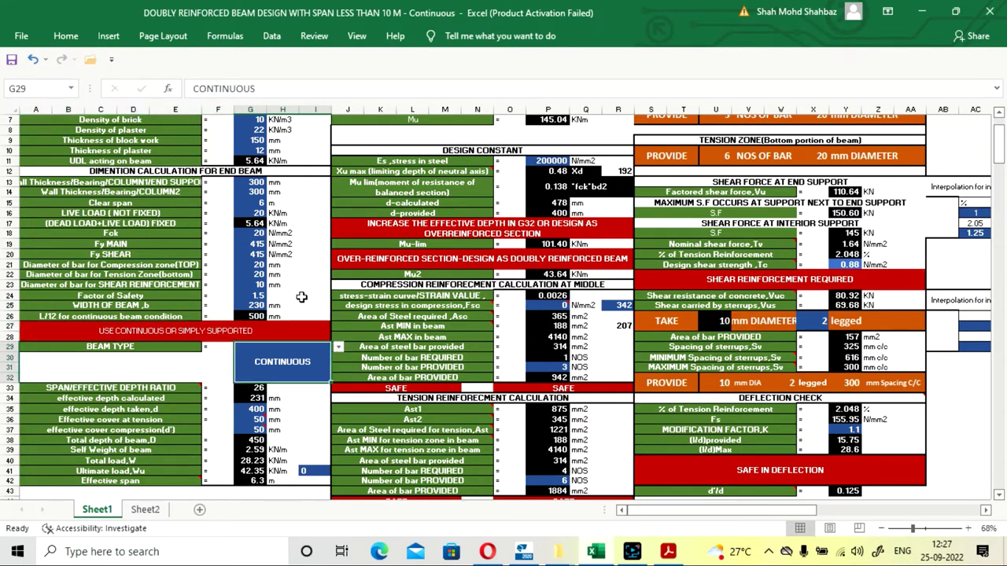
Inspect the span/effective depth ratio formula and its reference to the beam type, keeping the formula as it is.
{"action": "scroll", "coordinate": [315, 305], "scroll_direction": "down", "scroll_amount": 3}
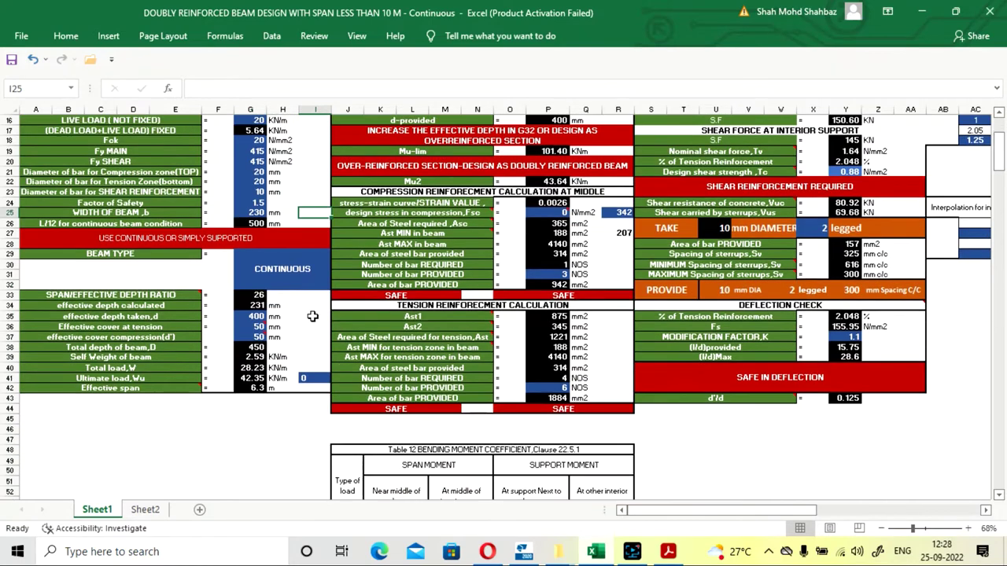
{"action": "left_click", "coordinate": [314, 307]}
{"action": "key", "text": "Down"}
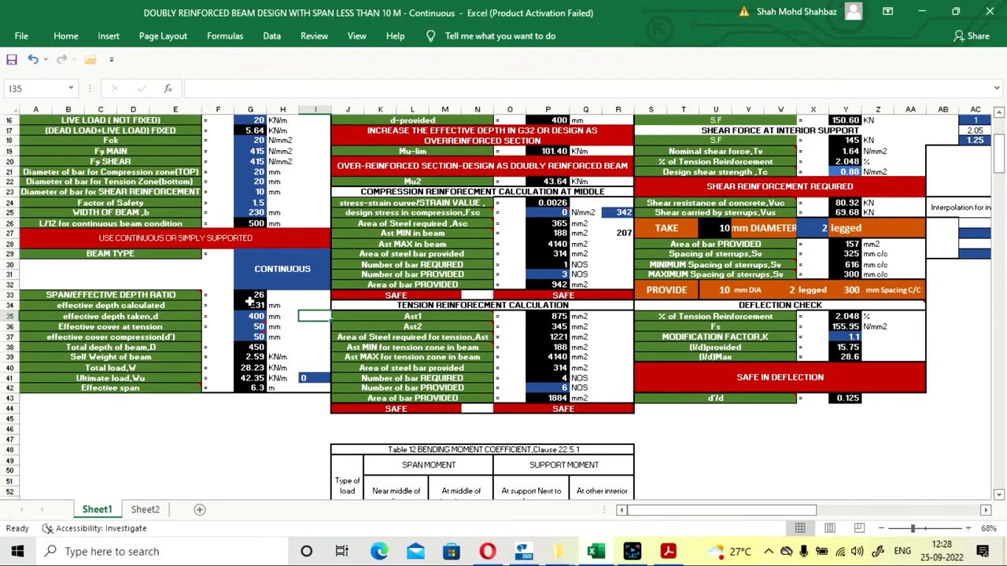
{"action": "left_click", "coordinate": [251, 295]}
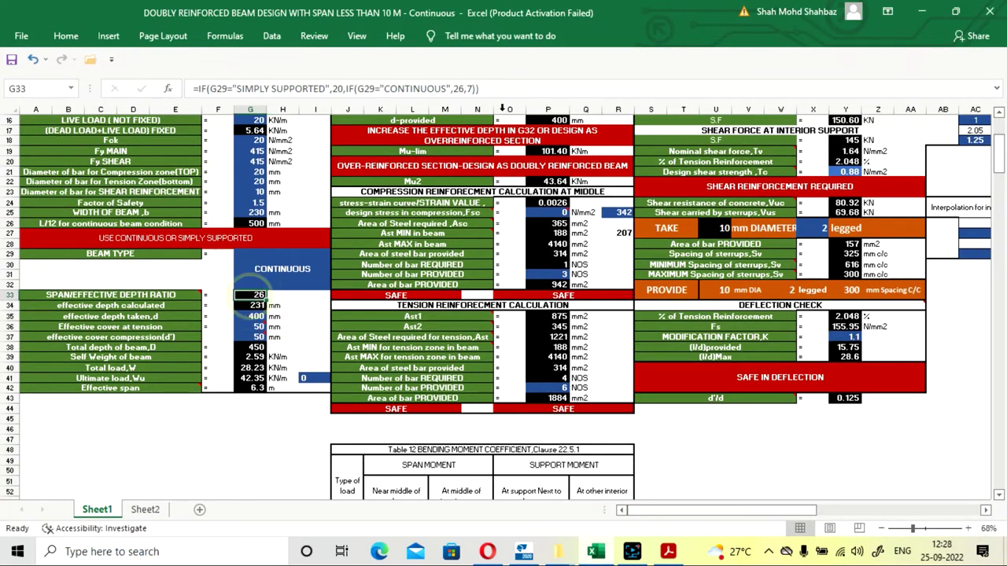
{"action": "double_click", "coordinate": [250, 295]}
{"action": "scroll", "coordinate": [284, 447], "scroll_direction": "up", "scroll_amount": 3}
{"action": "key", "text": "End"}
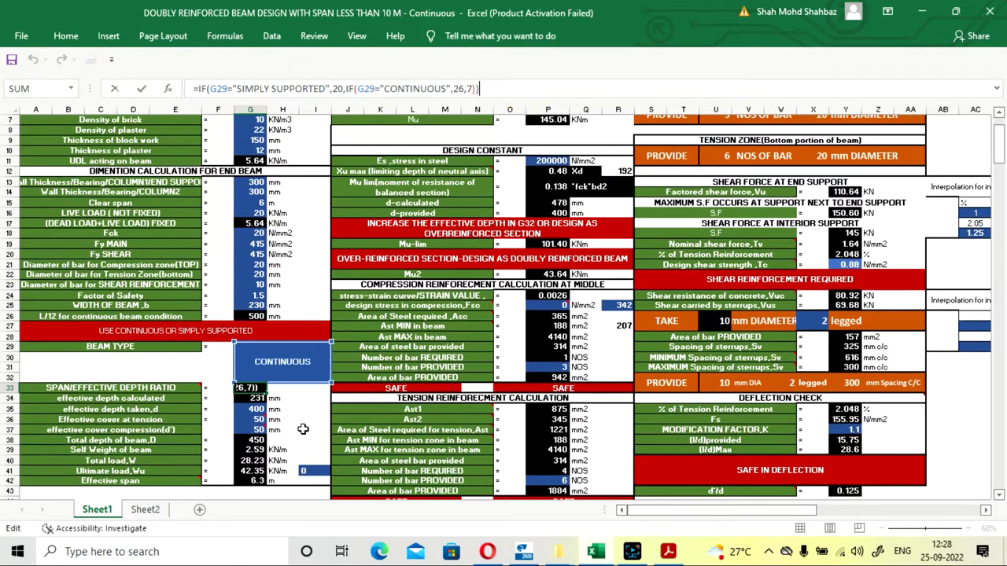
{"action": "scroll", "coordinate": [304, 427], "scroll_direction": "up", "scroll_amount": 2}
{"action": "scroll", "coordinate": [314, 361], "scroll_direction": "down", "scroll_amount": 3}
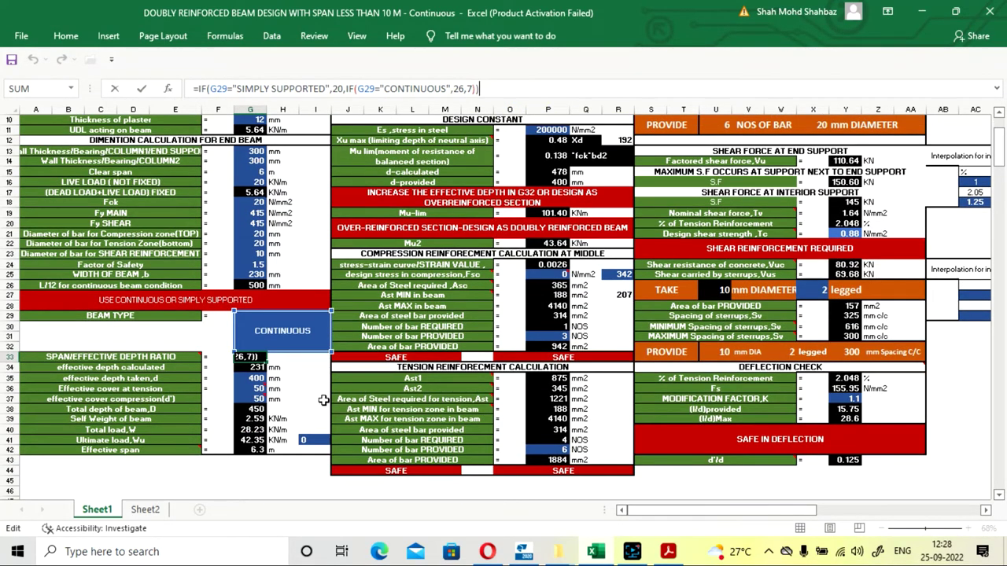
{"action": "key", "text": "Return"}
{"action": "left_click", "coordinate": [264, 356]}
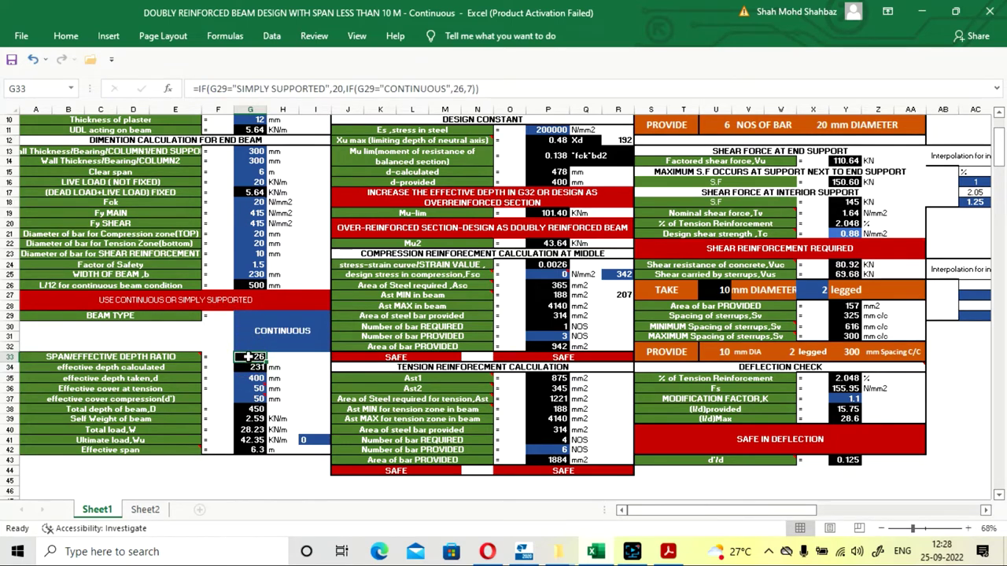
Recheck the span/effective depth ratio, and examine the formula for the calculated effective depth.
{"action": "left_click", "coordinate": [301, 390]}
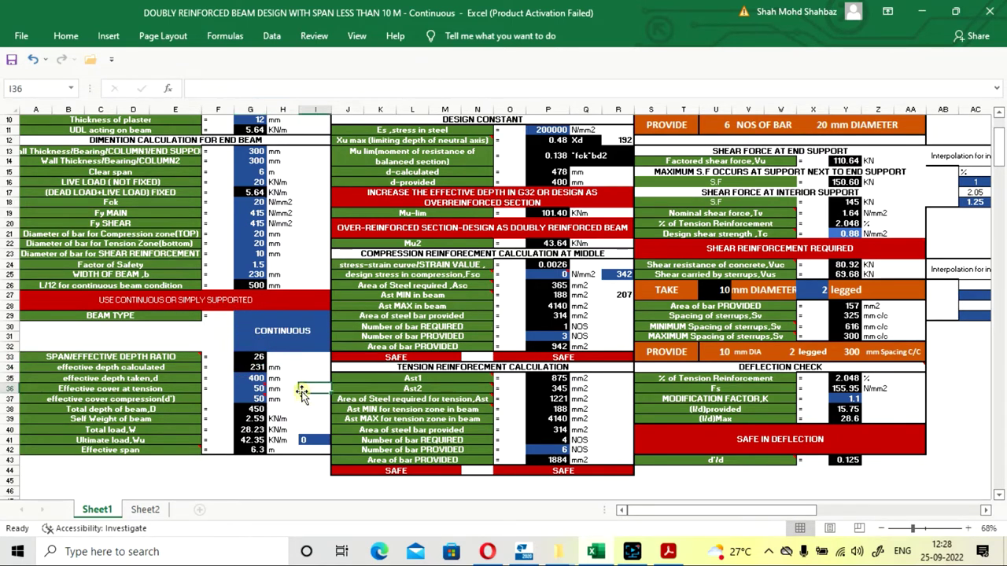
{"action": "key", "text": "Left"}
{"action": "key", "text": "Up"}
{"action": "key", "text": "Up"}
{"action": "key", "text": "Up"}
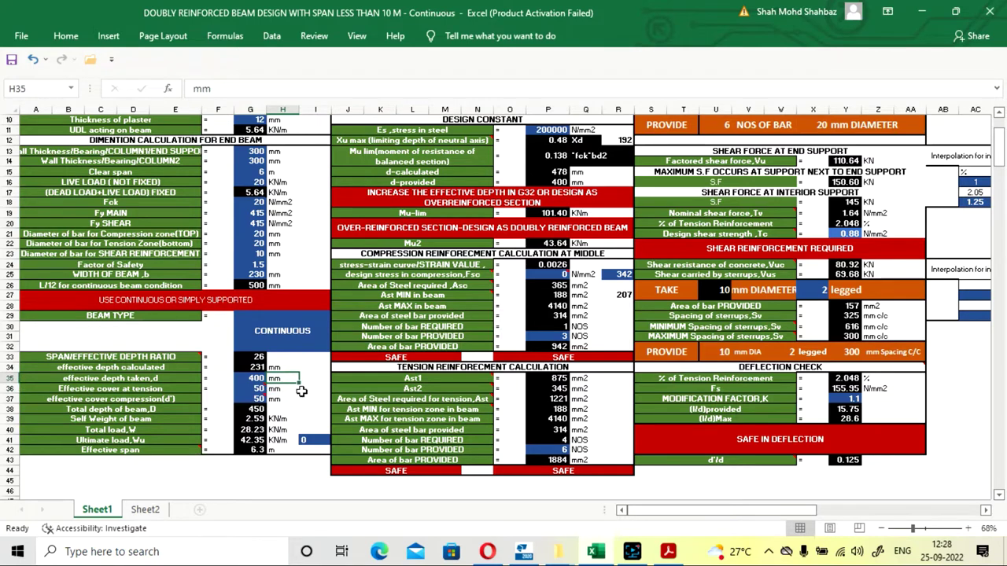
{"action": "key", "text": "Left"}
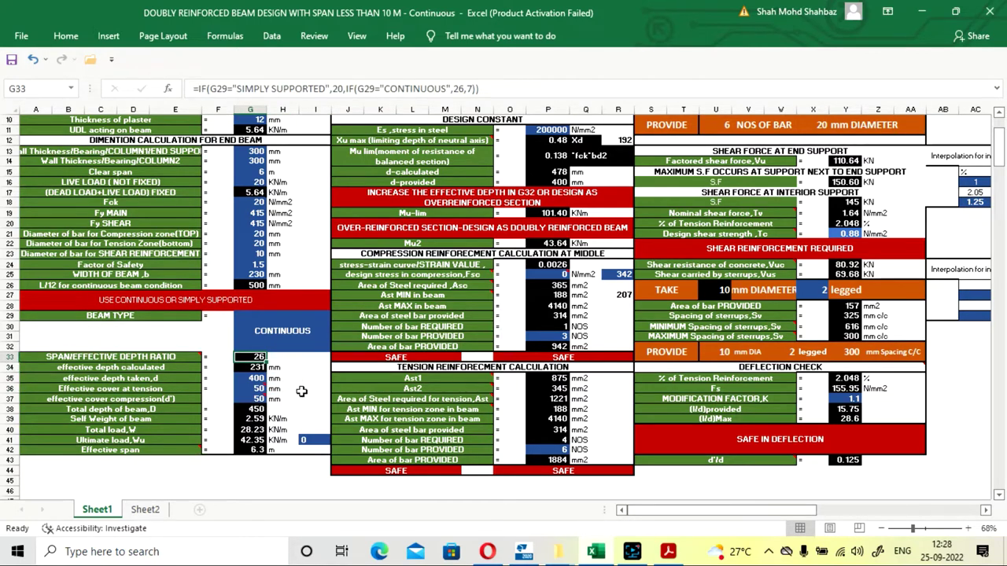
{"action": "key", "text": "Left"}
{"action": "key", "text": "Down"}
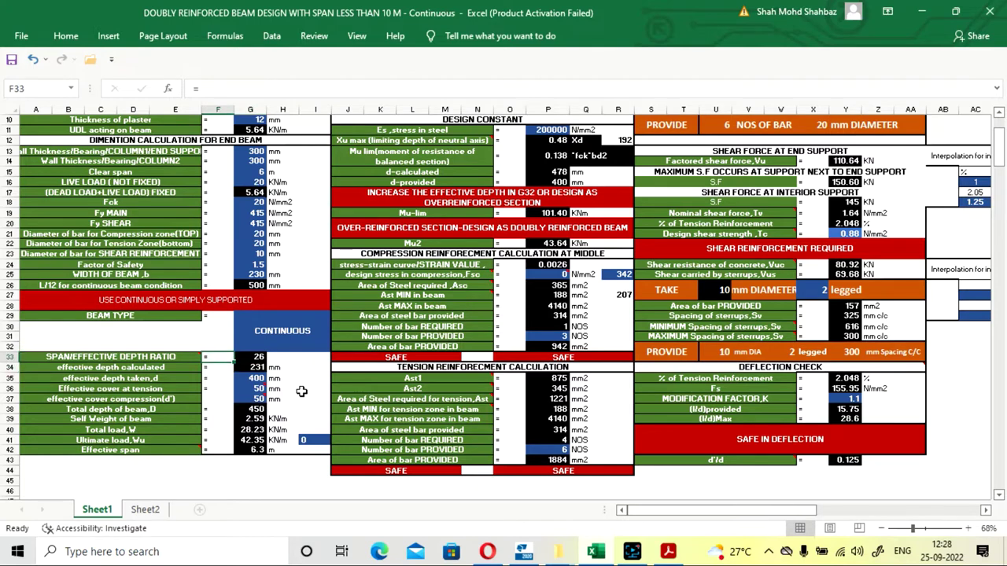
{"action": "key", "text": "Right"}
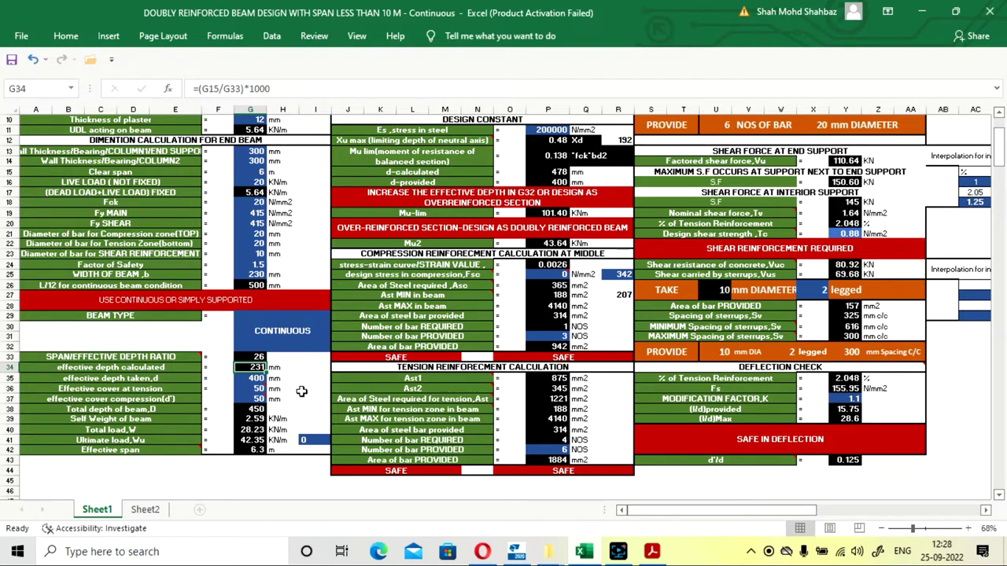
Review the effective depth taken against the design results and the Sheet2 beam cross-section, and return to Sheet1.
{"action": "key", "text": "Down"}
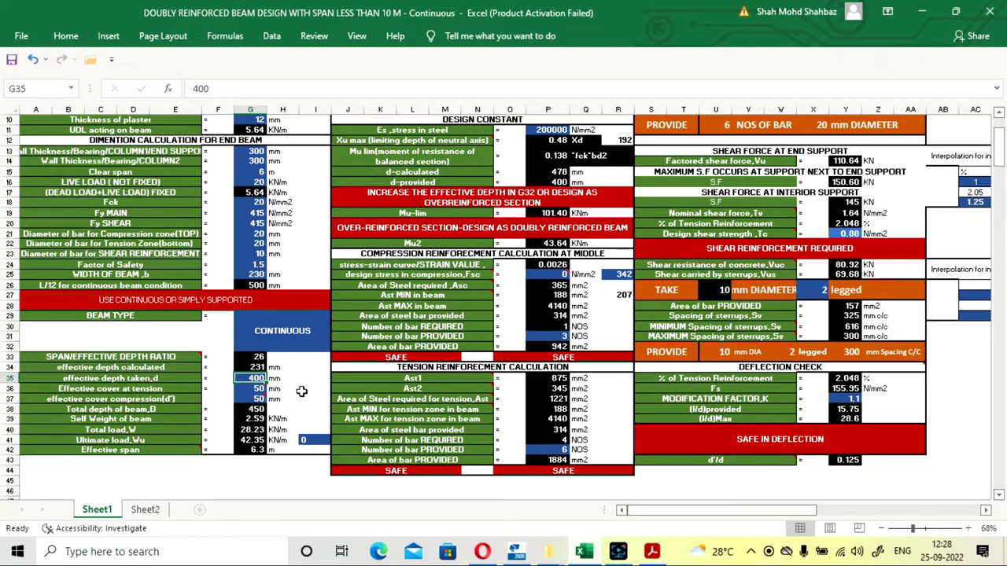
{"action": "scroll", "coordinate": [658, 310], "scroll_direction": "up", "scroll_amount": 3}
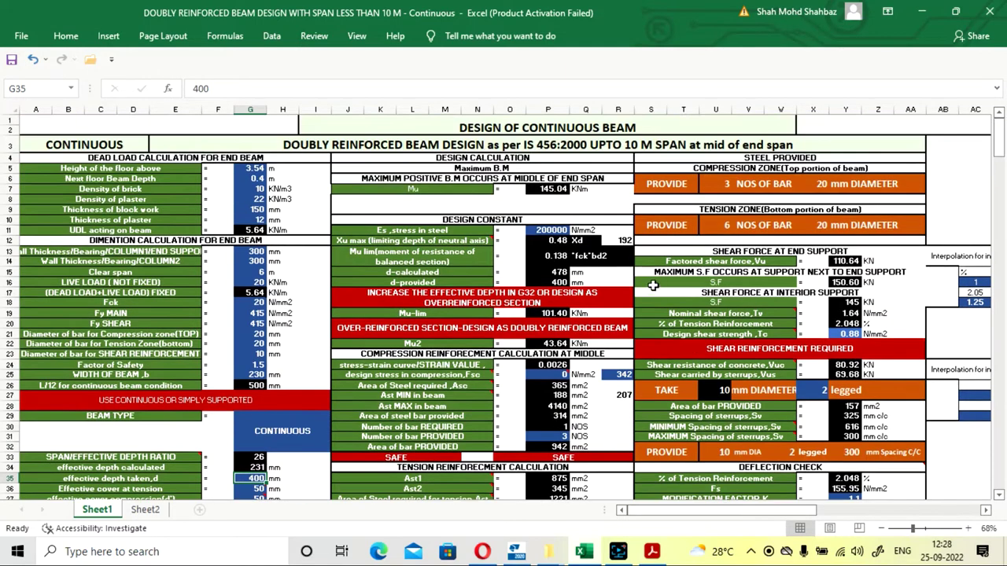
{"action": "scroll", "coordinate": [576, 298], "scroll_direction": "down", "scroll_amount": 2}
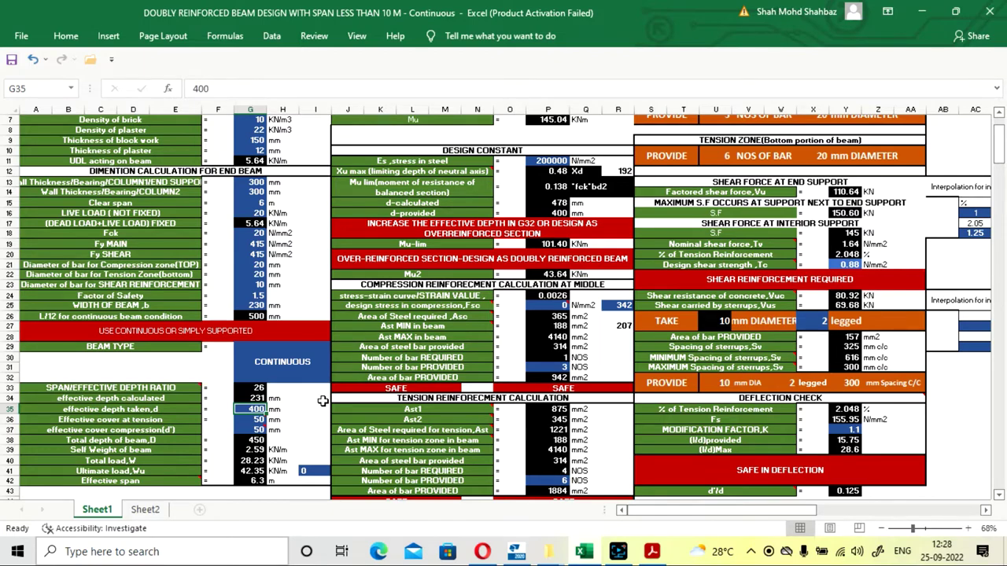
{"action": "left_click", "coordinate": [145, 510]}
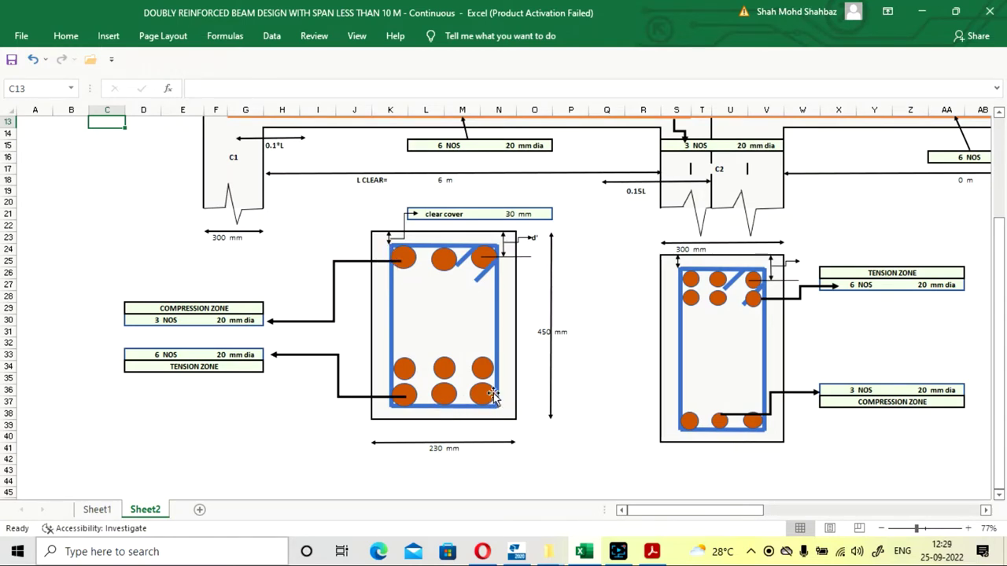
{"action": "left_click", "coordinate": [97, 510]}
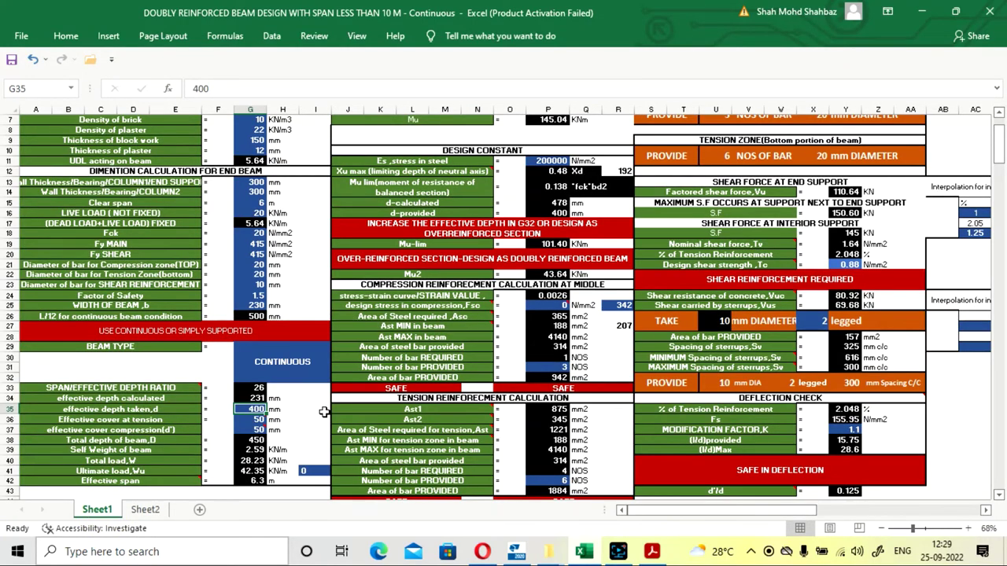
Compare the effective cover at tension entry with the bottom bars in the Sheet2 cross-section, and return to Sheet1.
{"action": "key", "text": "Down"}
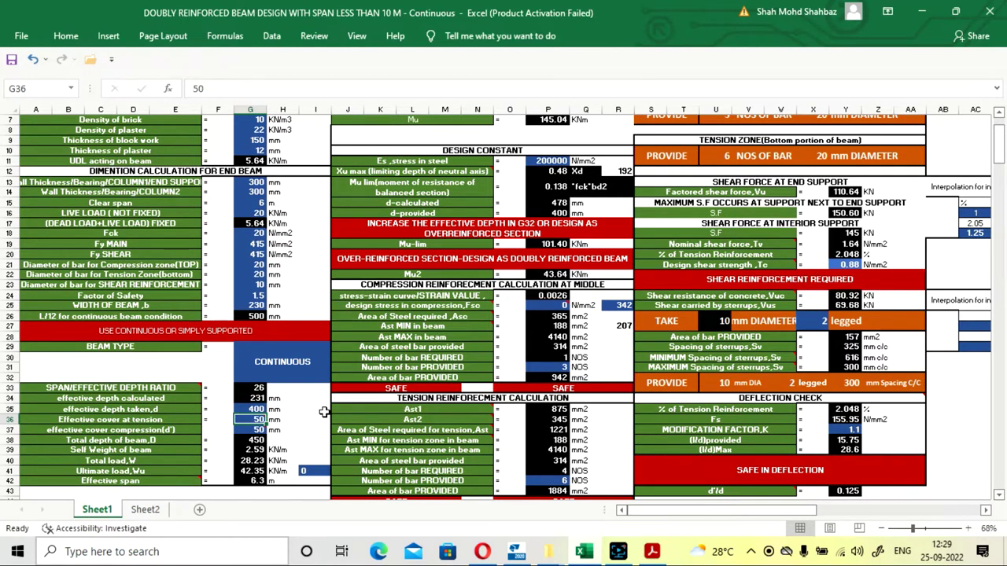
{"action": "key", "text": "Up"}
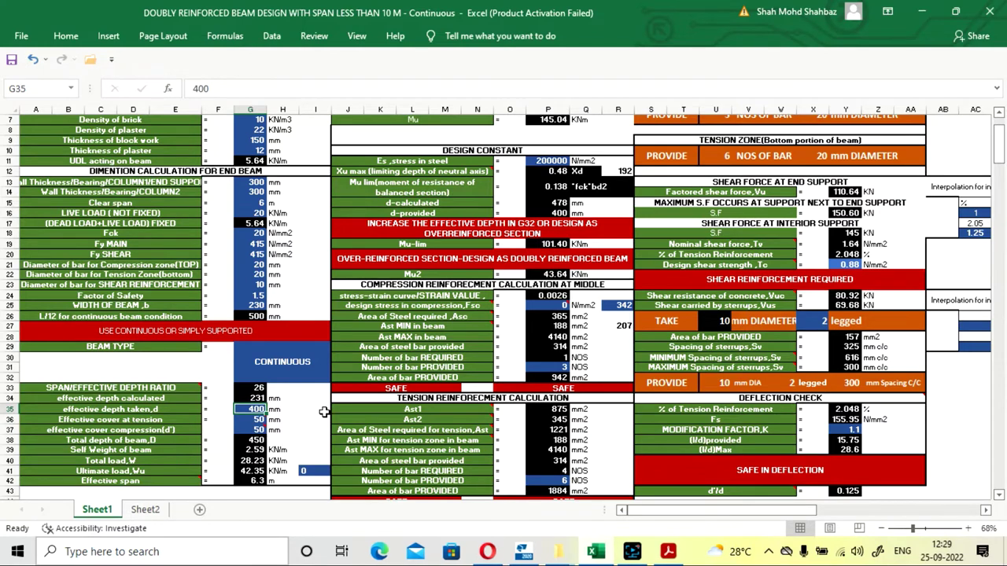
{"action": "key", "text": "Down"}
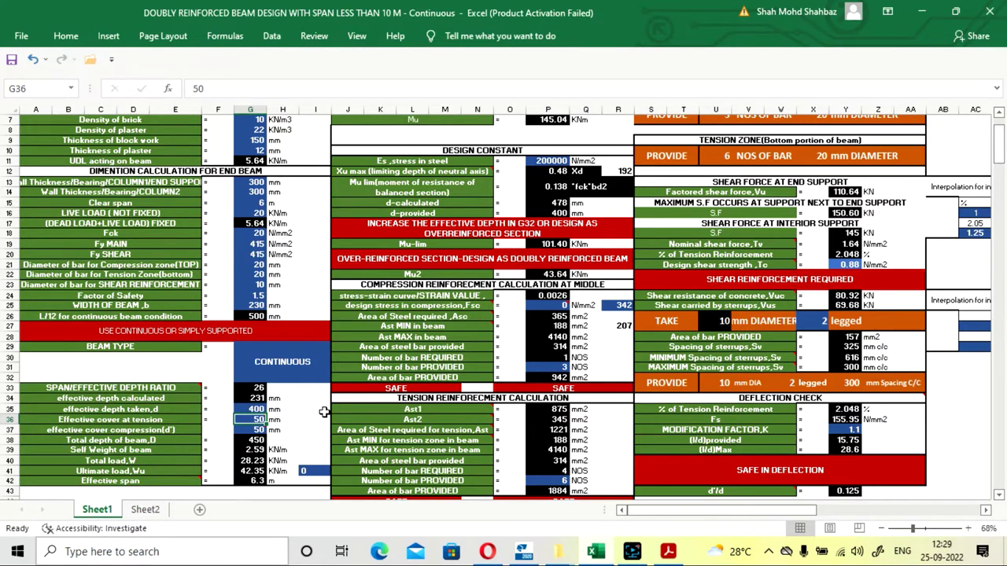
{"action": "left_click", "coordinate": [146, 512]}
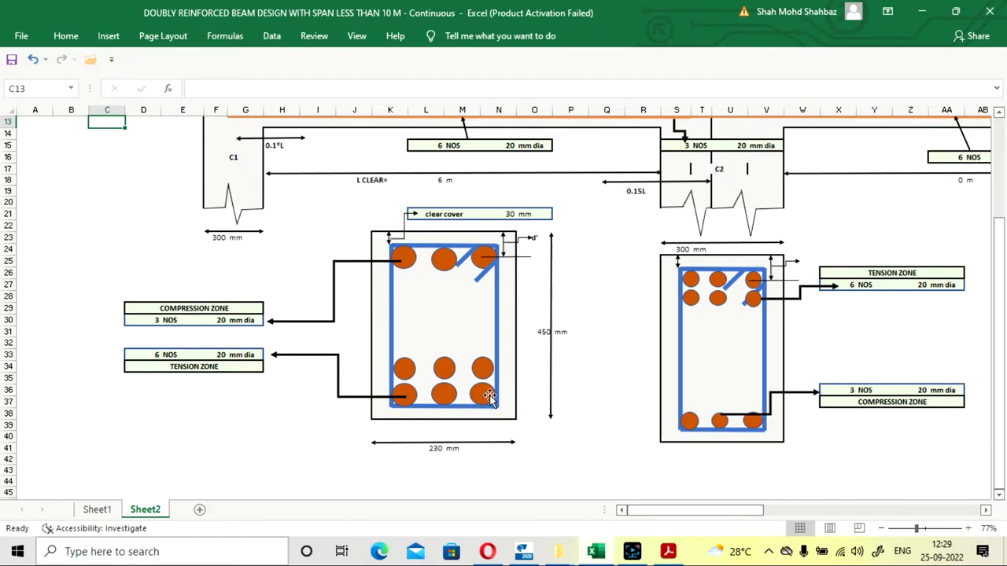
{"action": "left_click", "coordinate": [116, 511]}
Review the effective cover at compression entry and the formula for the total depth of the beam.
{"action": "key", "text": "Down"}
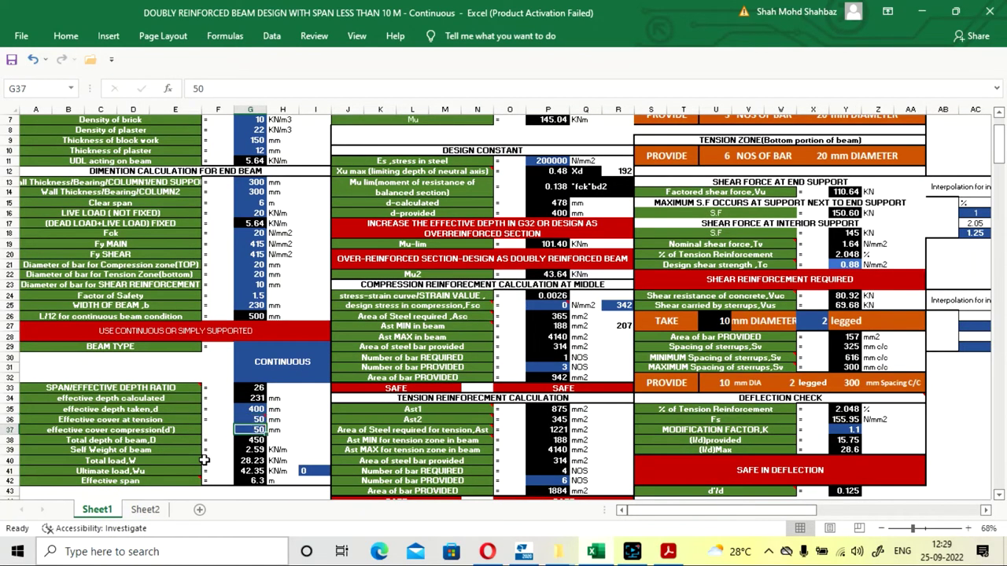
{"action": "key", "text": "Down"}
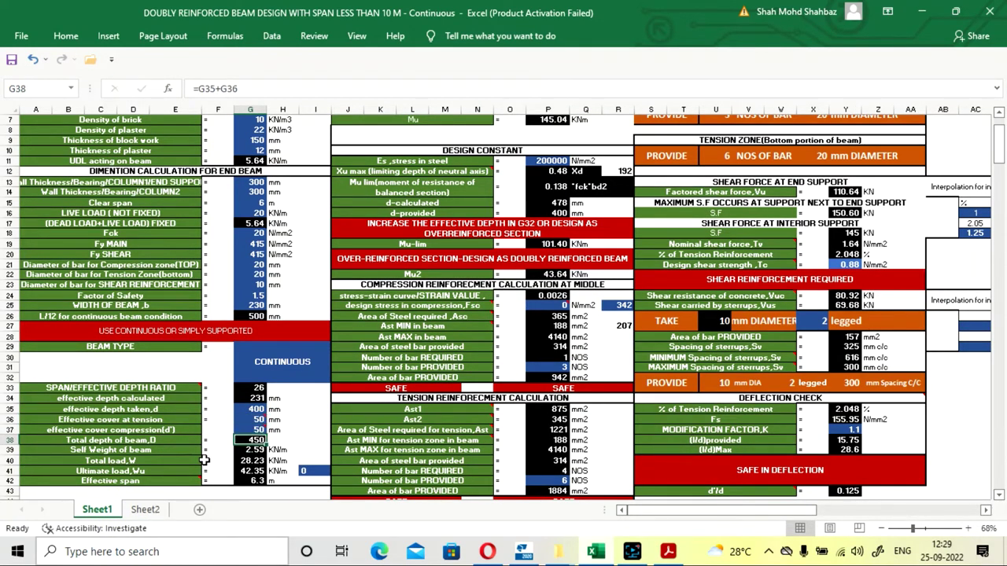
{"action": "key", "text": "Left"}
{"action": "key", "text": "Left"}
{"action": "key", "text": "Right"}
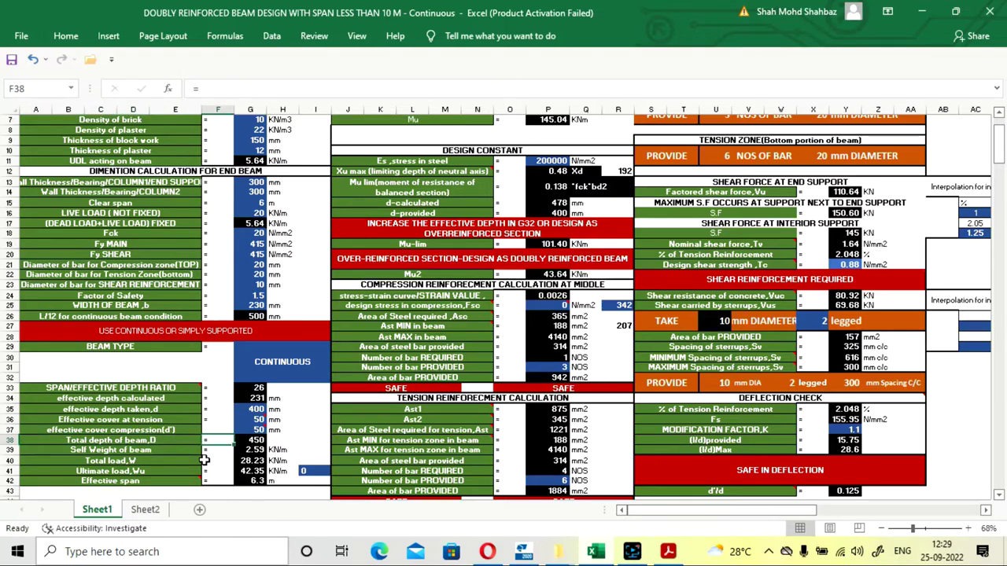
{"action": "key", "text": "Right"}
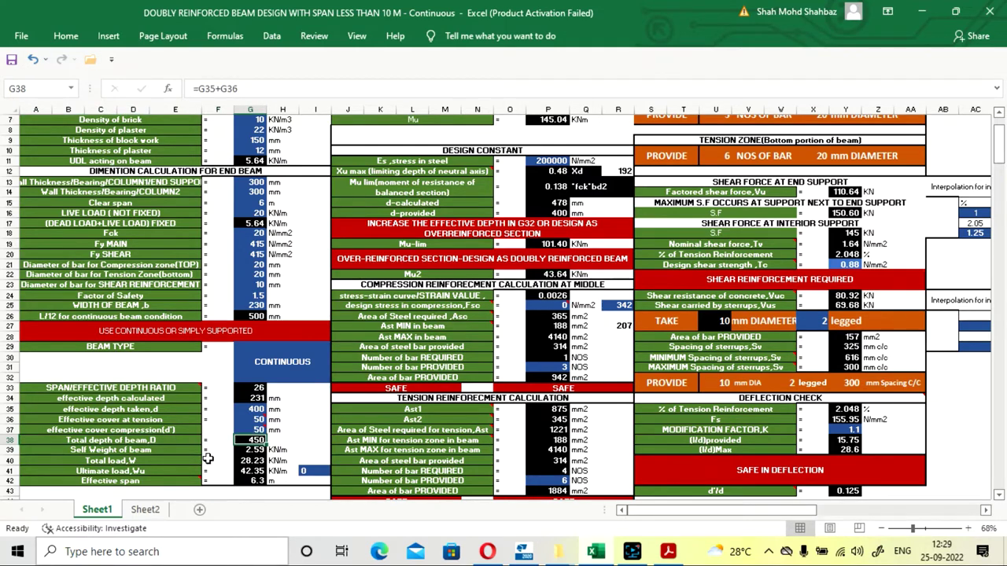
Examine the formulas for the self weight of beam, the total load W and the ultimate load Wu.
{"action": "scroll", "coordinate": [326, 412], "scroll_direction": "down", "scroll_amount": 1}
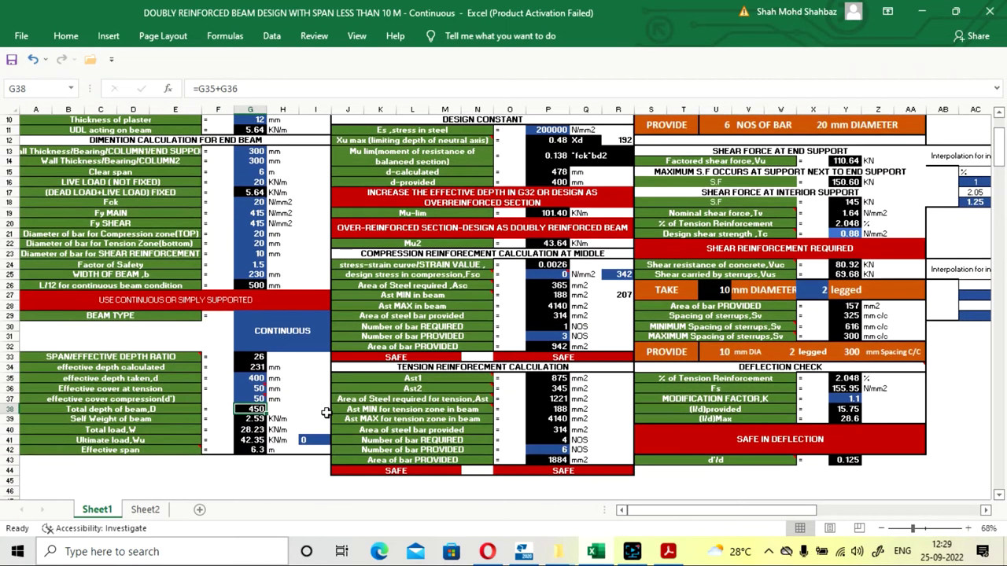
{"action": "key", "text": "Down"}
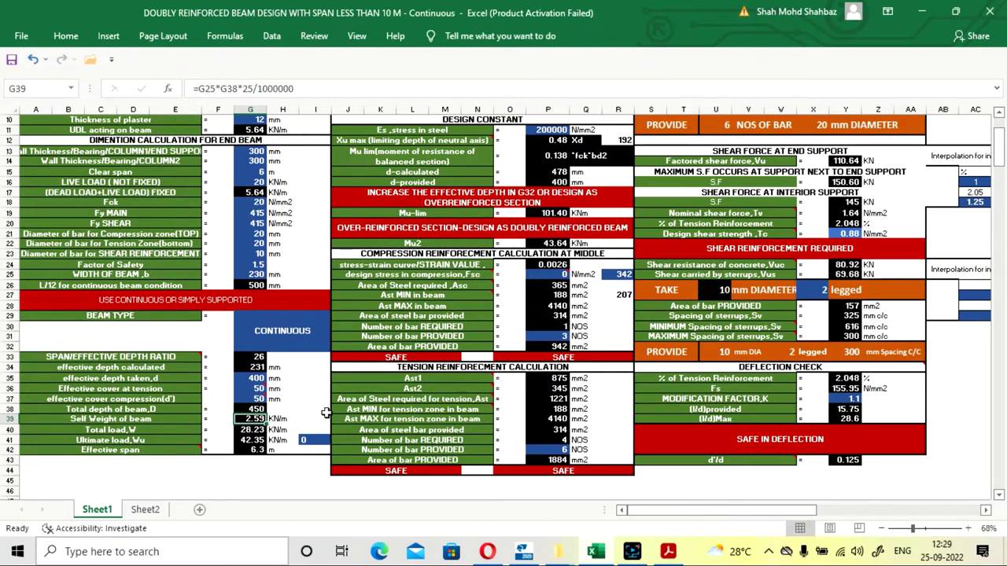
{"action": "key", "text": "Down"}
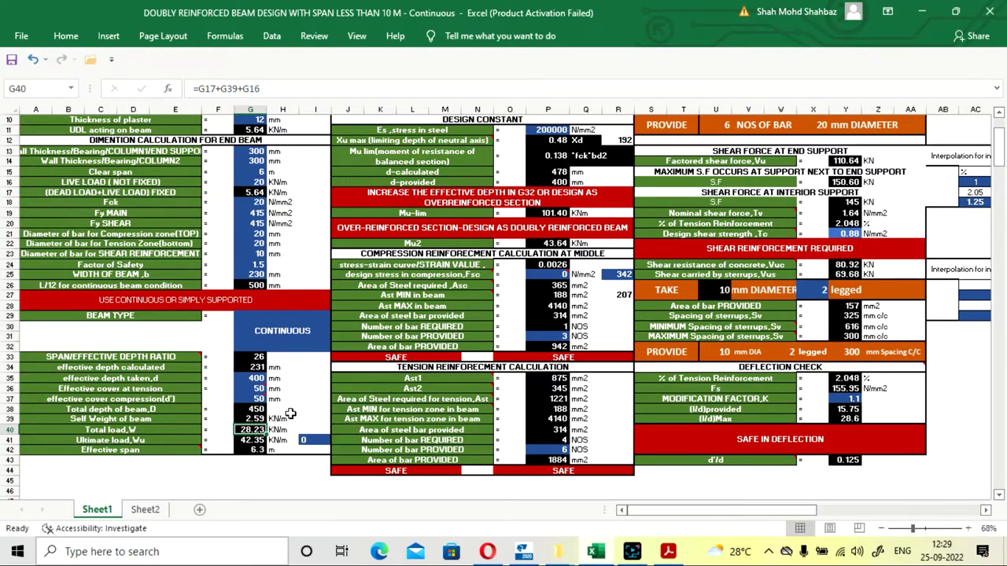
{"action": "key", "text": "Down"}
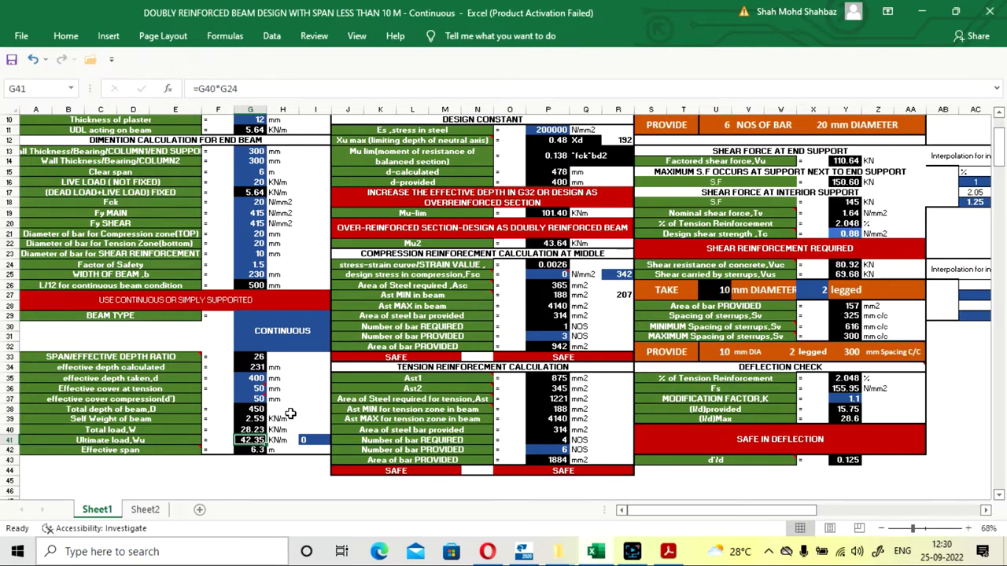
{"action": "key", "text": "Down"}
{"action": "key", "text": "Up"}
Enter 255 in the blue input cell beside the ultimate load Wu.
{"action": "key", "text": "Right"}
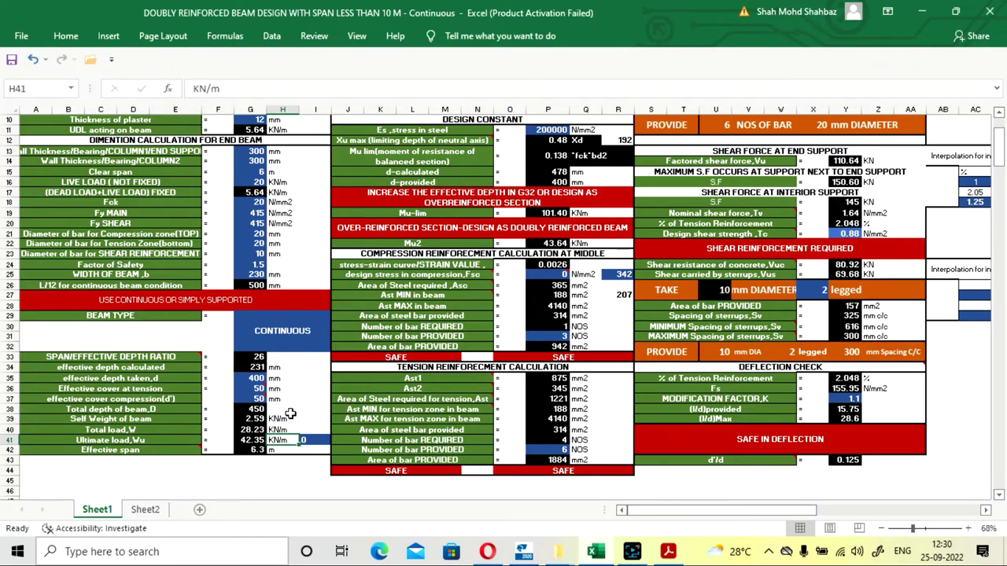
{"action": "key", "text": "Right"}
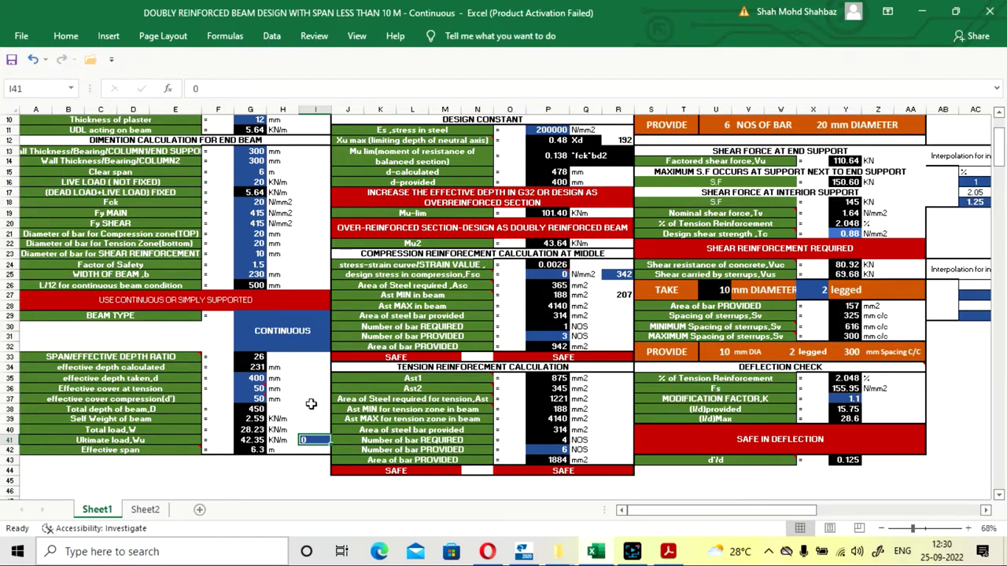
{"action": "type", "text": "255"}
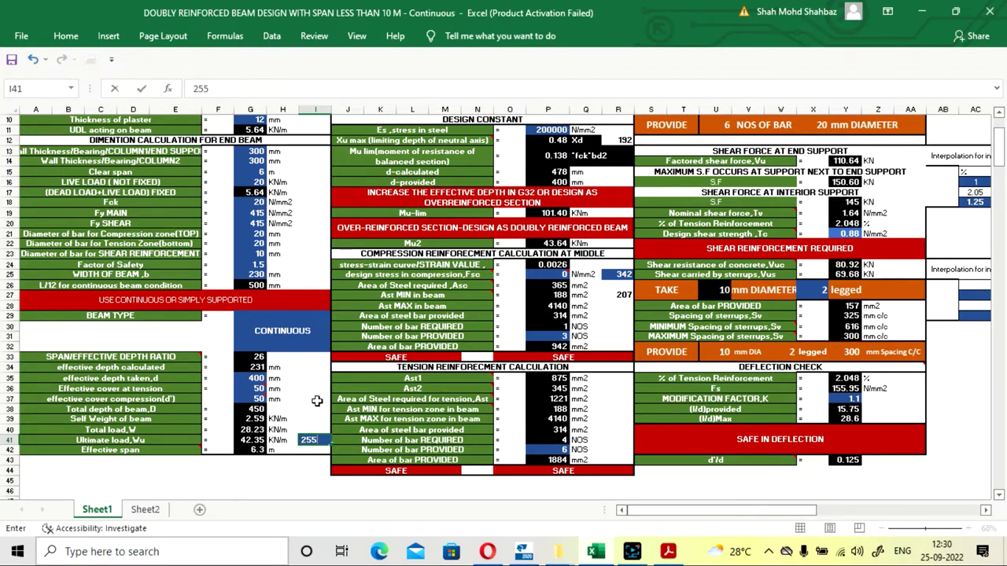
{"action": "key", "text": "Return"}
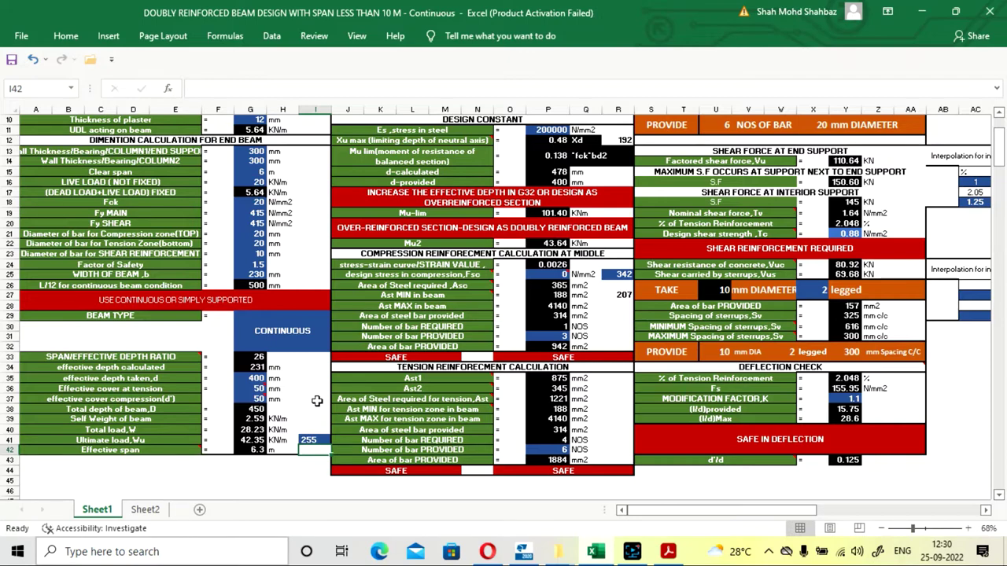
{"action": "left_click", "coordinate": [308, 442]}
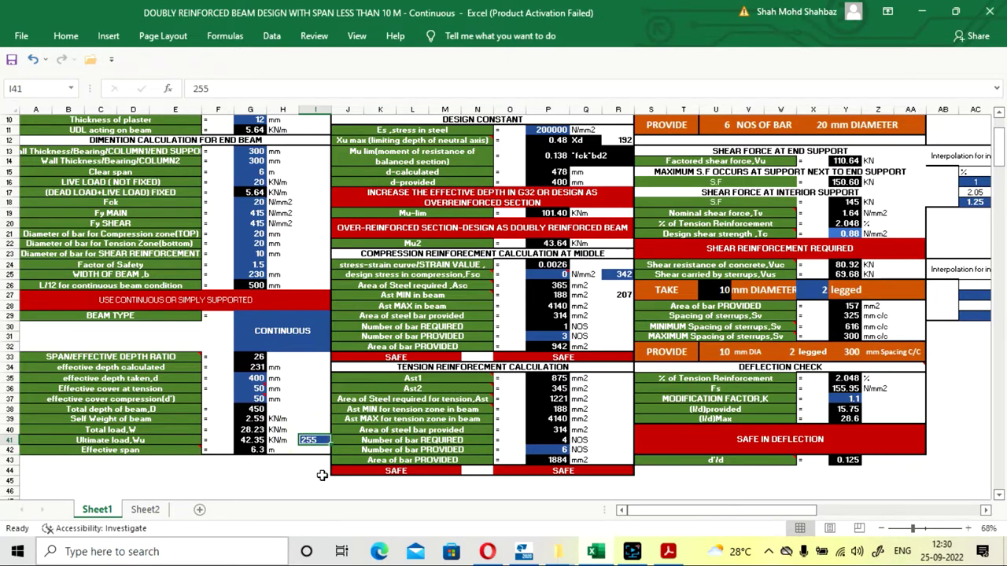
Examine the formula for the effective span and its reference to the beam type.
{"action": "scroll", "coordinate": [322, 475], "scroll_direction": "up", "scroll_amount": 3}
{"action": "scroll", "coordinate": [322, 475], "scroll_direction": "down", "scroll_amount": 3}
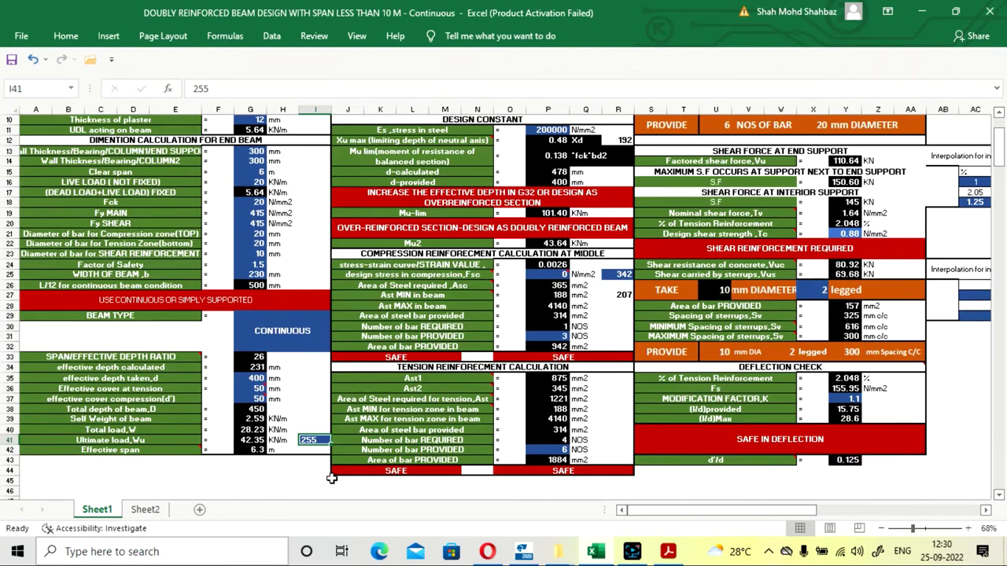
{"action": "double_click", "coordinate": [252, 450]}
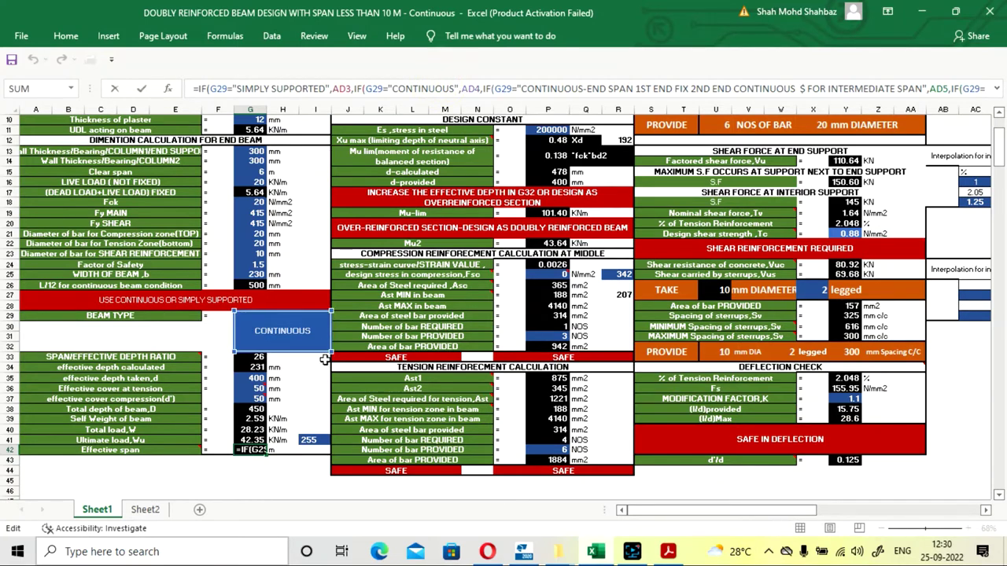
{"action": "key", "text": "Return"}
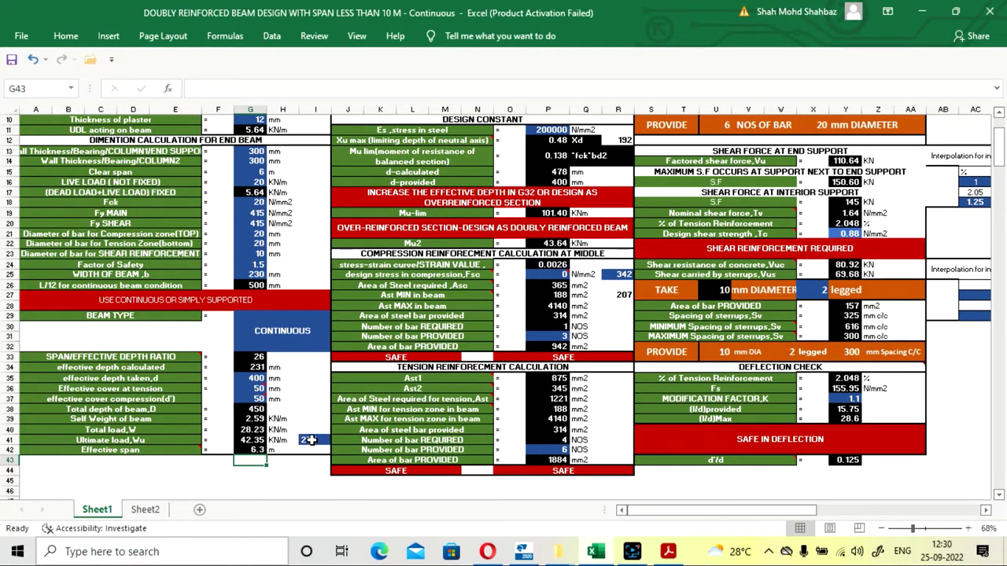
{"action": "left_click", "coordinate": [308, 480]}
{"action": "left_click", "coordinate": [625, 554]}
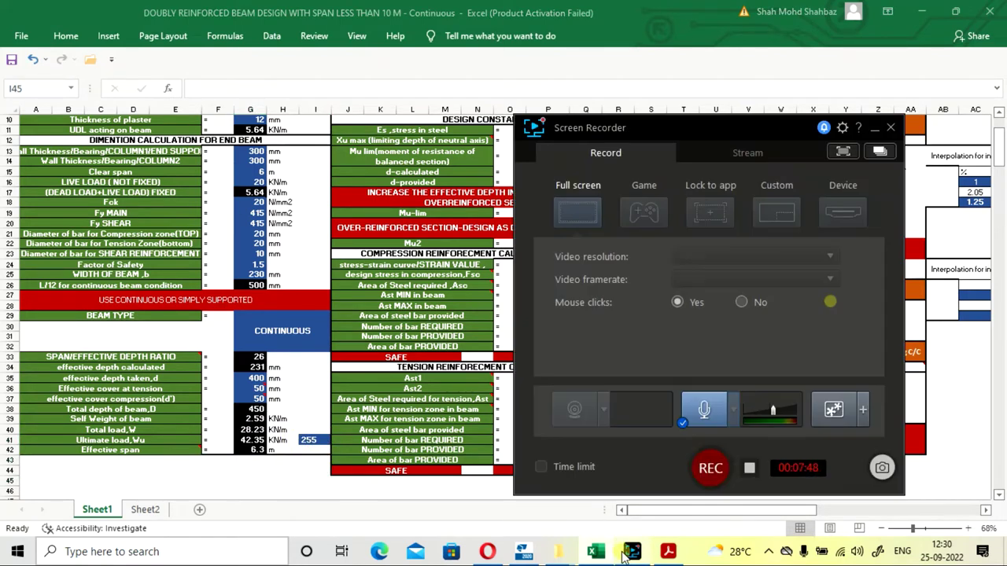
{"action": "left_click", "coordinate": [711, 468]}
{"action": "scroll", "coordinate": [307, 417], "scroll_direction": "down", "scroll_amount": 2}
{"action": "scroll", "coordinate": [312, 370], "scroll_direction": "up", "scroll_amount": 1}
{"action": "left_click", "coordinate": [311, 365]}
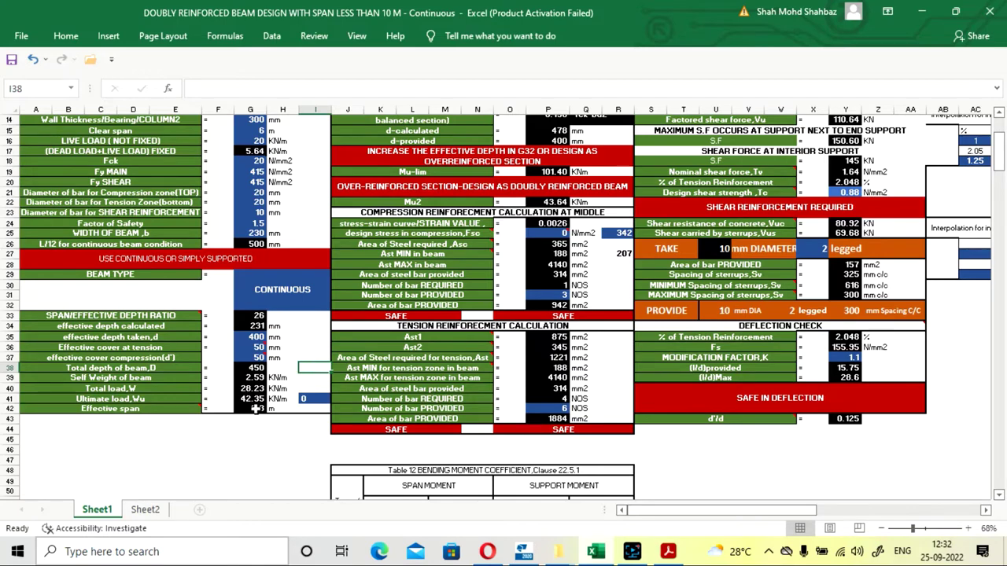
Examine the formula for Mu at the middle of the end span, and trace its coefficients to the Table 12 bending moment coefficients.
{"action": "scroll", "coordinate": [488, 307], "scroll_direction": "up", "scroll_amount": 5}
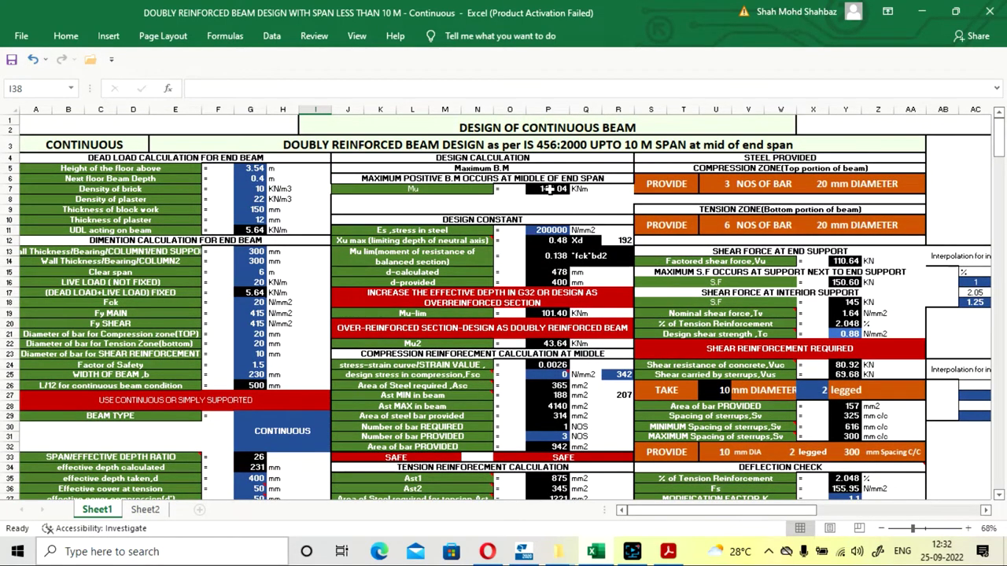
{"action": "left_click", "coordinate": [548, 189]}
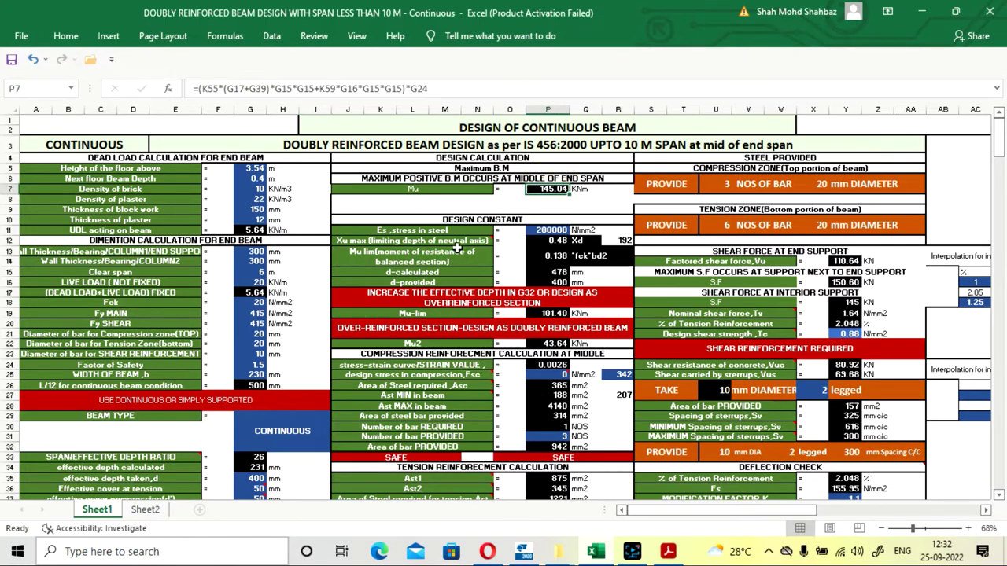
{"action": "scroll", "coordinate": [542, 209], "scroll_direction": "down", "scroll_amount": 3}
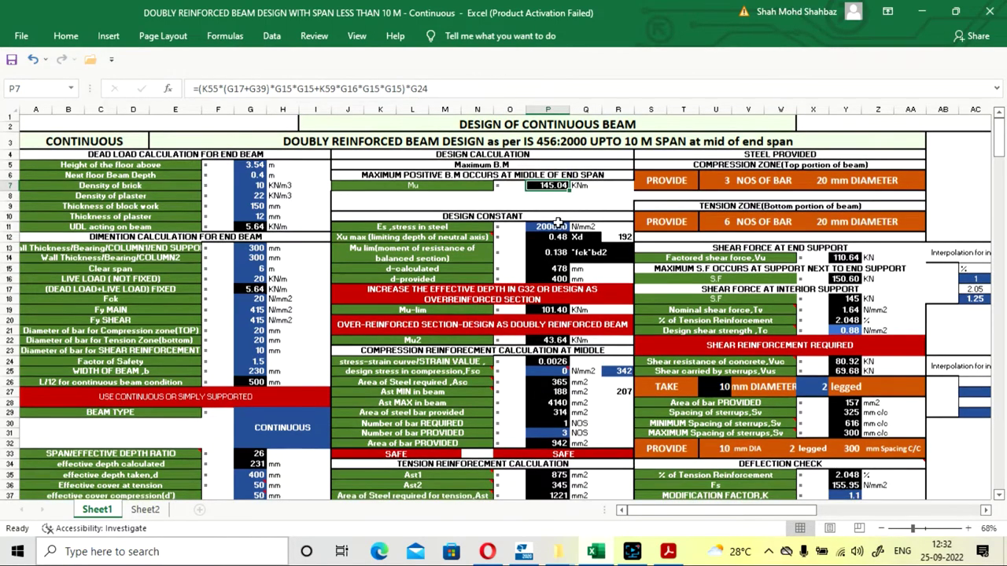
{"action": "left_click", "coordinate": [461, 89]}
{"action": "scroll", "coordinate": [485, 325], "scroll_direction": "down", "scroll_amount": 6}
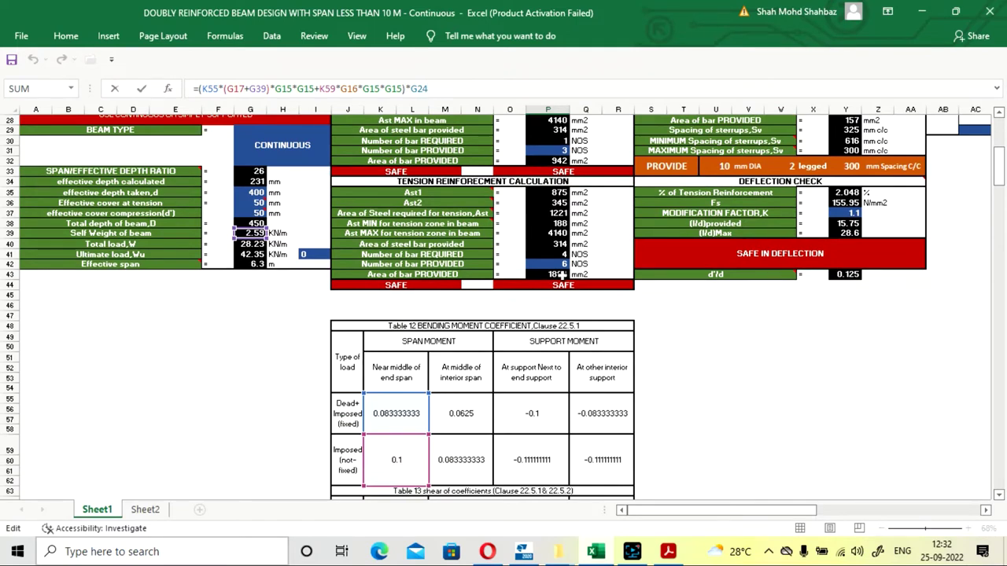
{"action": "scroll", "coordinate": [563, 277], "scroll_direction": "down", "scroll_amount": 2}
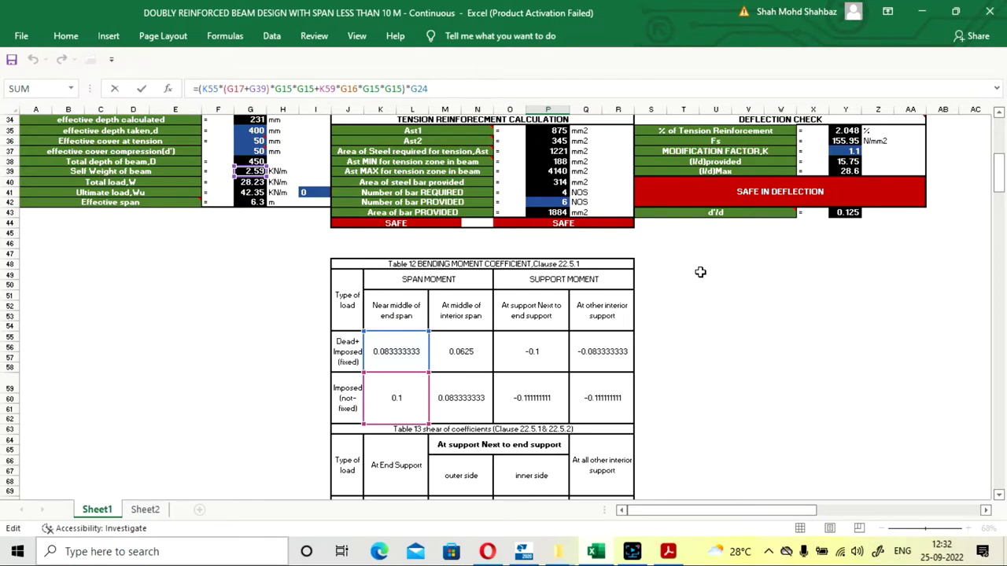
Compare the load, clear span and safety factor cells referenced by the Mu formula with the Table 12 end-span coefficients, and close the formula.
{"action": "scroll", "coordinate": [529, 346], "scroll_direction": "up", "scroll_amount": 11}
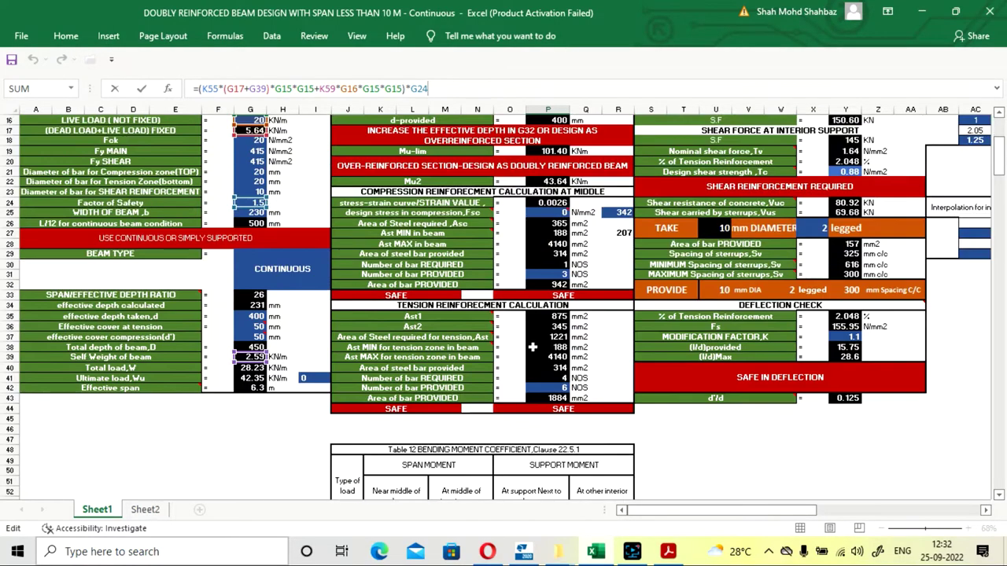
{"action": "scroll", "coordinate": [520, 287], "scroll_direction": "down", "scroll_amount": 3}
{"action": "scroll", "coordinate": [506, 244], "scroll_direction": "down", "scroll_amount": 2}
{"action": "scroll", "coordinate": [329, 206], "scroll_direction": "up", "scroll_amount": 4}
{"action": "scroll", "coordinate": [409, 248], "scroll_direction": "down", "scroll_amount": 5}
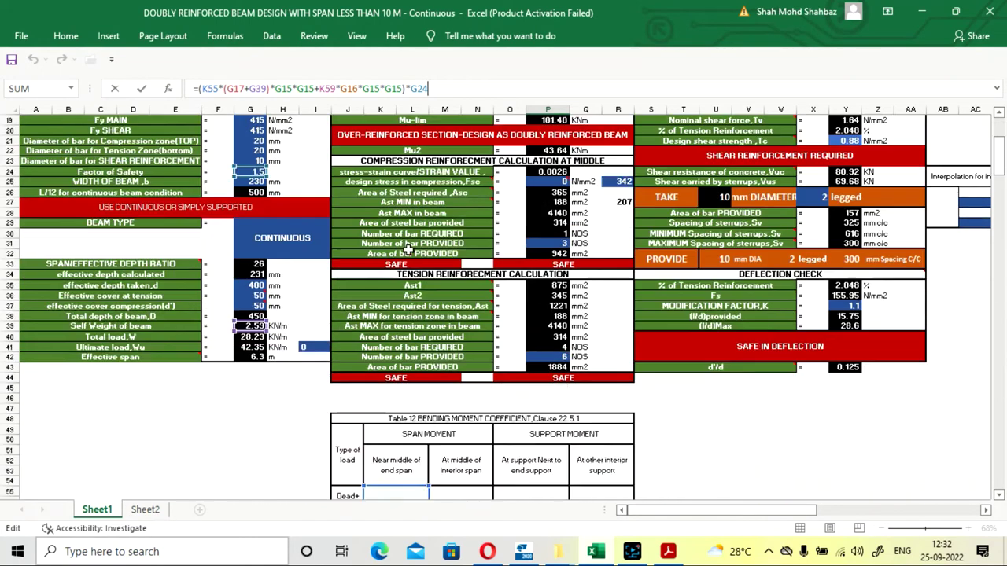
{"action": "scroll", "coordinate": [403, 394], "scroll_direction": "down", "scroll_amount": 2}
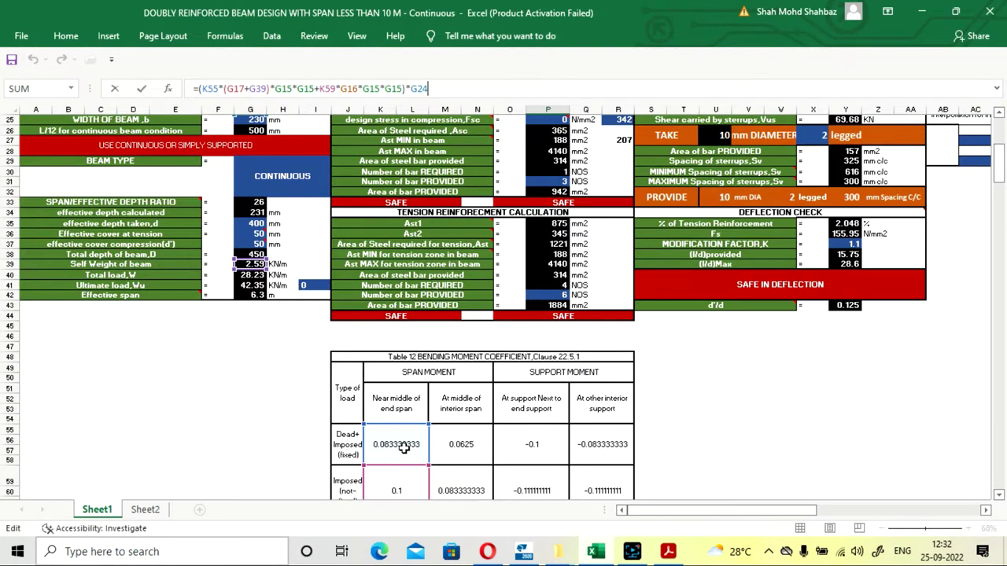
{"action": "scroll", "coordinate": [400, 445], "scroll_direction": "down", "scroll_amount": 2}
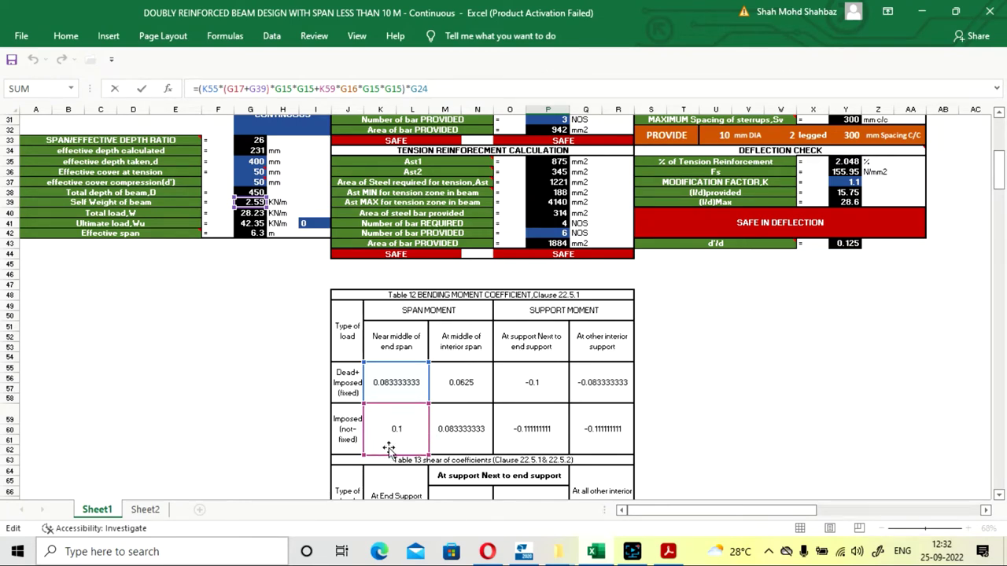
{"action": "scroll", "coordinate": [405, 413], "scroll_direction": "down", "scroll_amount": 2}
{"action": "scroll", "coordinate": [441, 424], "scroll_direction": "up", "scroll_amount": 7}
{"action": "scroll", "coordinate": [445, 423], "scroll_direction": "up", "scroll_amount": 5}
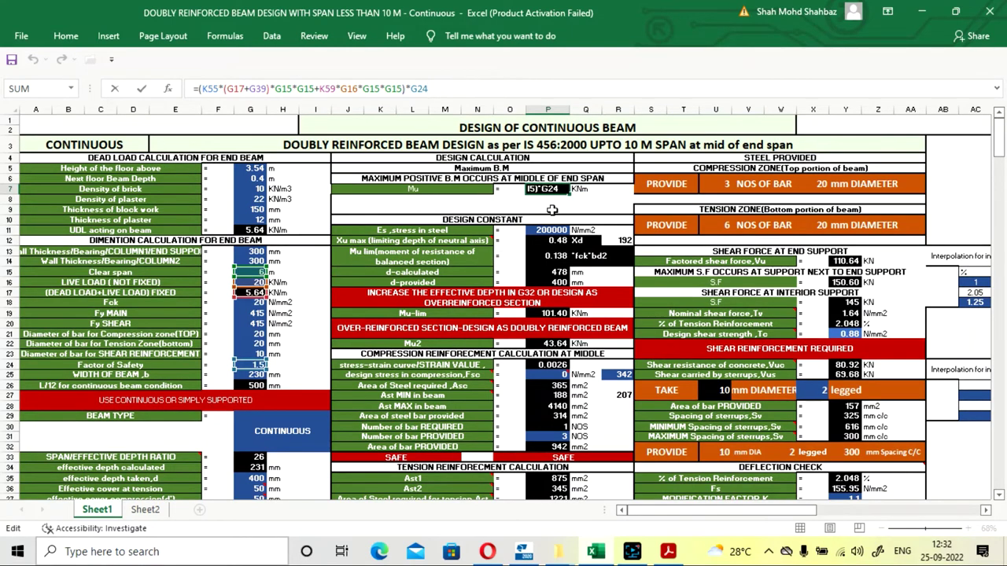
{"action": "key", "text": "Return"}
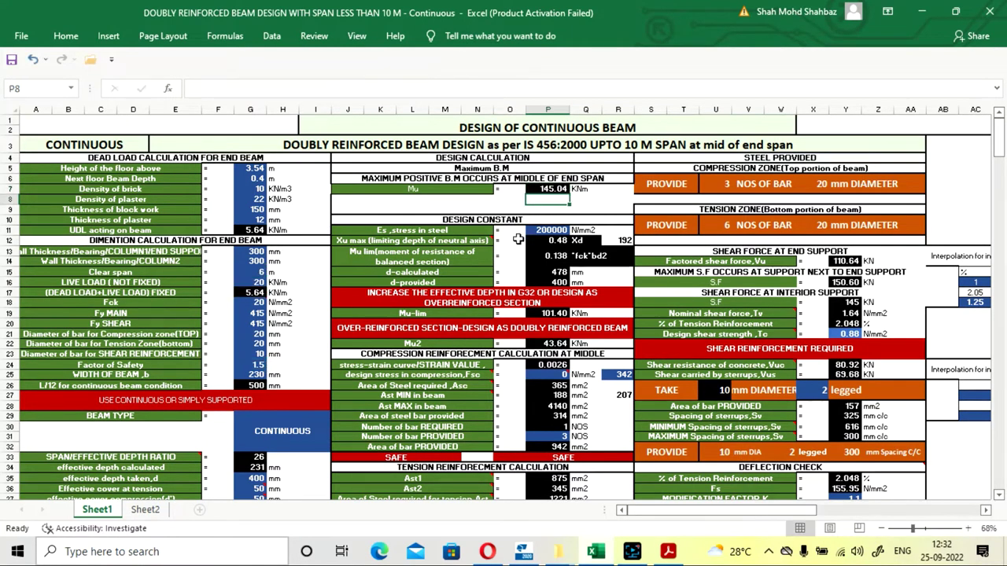
Recheck the maximum positive bending moment Mu against the limiting moment and the reinforcement results.
{"action": "left_click", "coordinate": [541, 180]}
{"action": "left_click", "coordinate": [551, 191]}
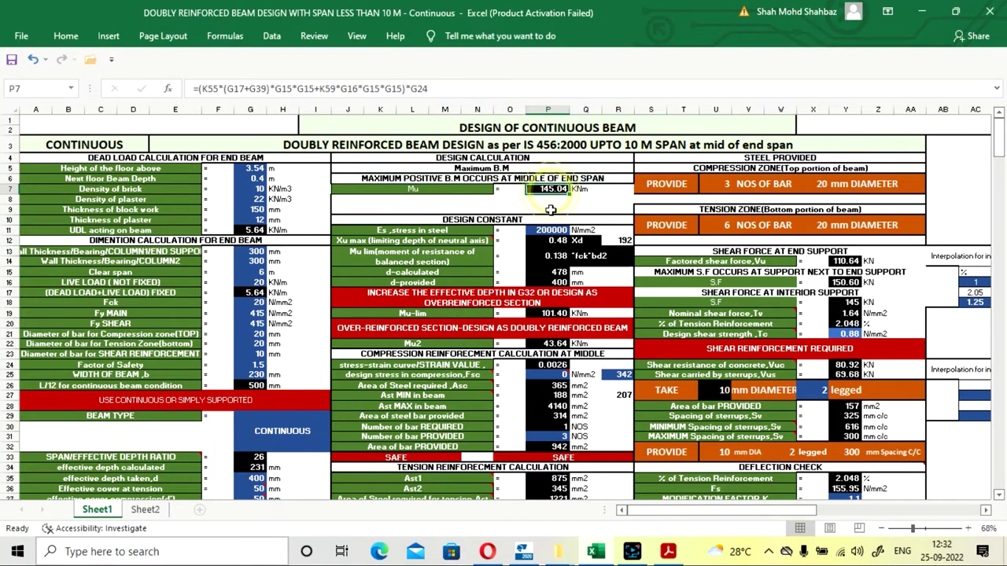
{"action": "scroll", "coordinate": [551, 210], "scroll_direction": "down", "scroll_amount": 6}
{"action": "scroll", "coordinate": [571, 276], "scroll_direction": "up", "scroll_amount": 12}
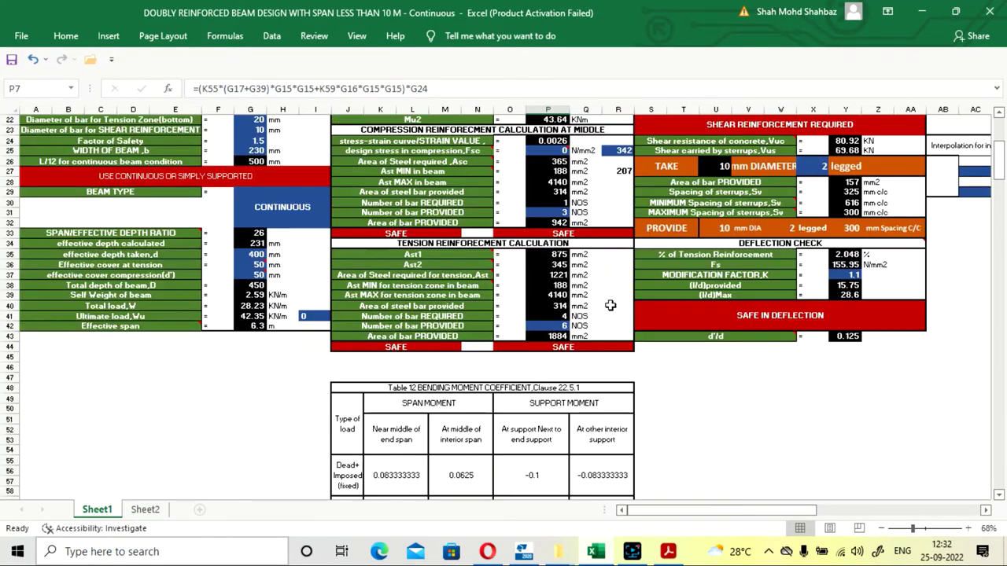
{"action": "scroll", "coordinate": [458, 110], "scroll_direction": "up", "scroll_amount": 2}
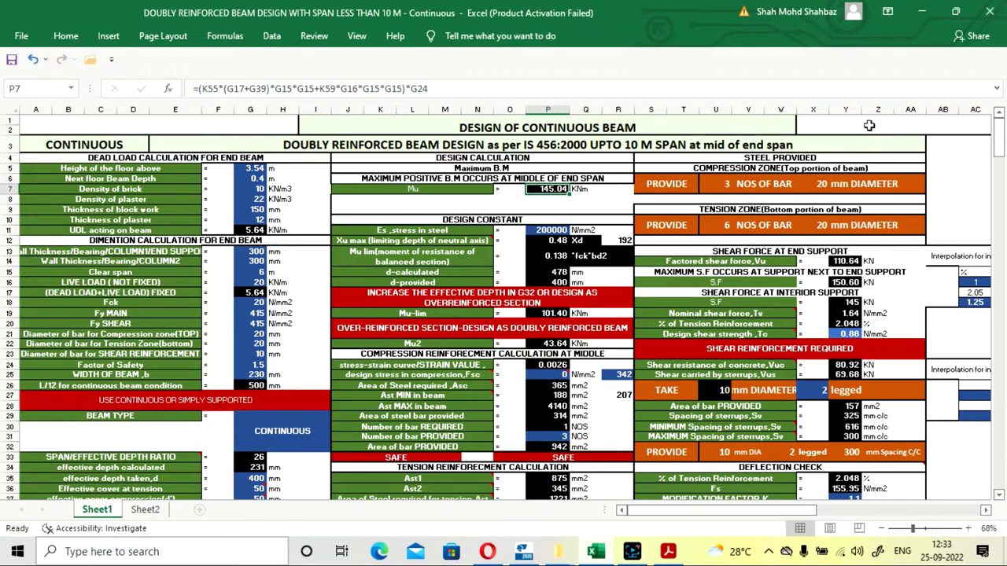
{"action": "left_click", "coordinate": [617, 208]}
{"action": "scroll", "coordinate": [546, 189], "scroll_direction": "down", "scroll_amount": 2}
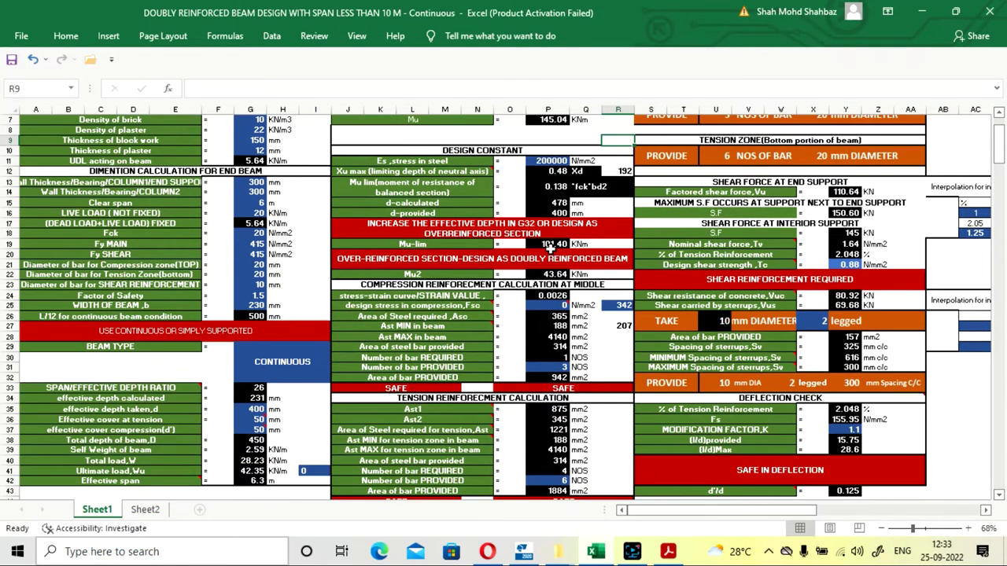
{"action": "scroll", "coordinate": [547, 189], "scroll_direction": "up", "scroll_amount": 2}
{"action": "left_click", "coordinate": [543, 189]}
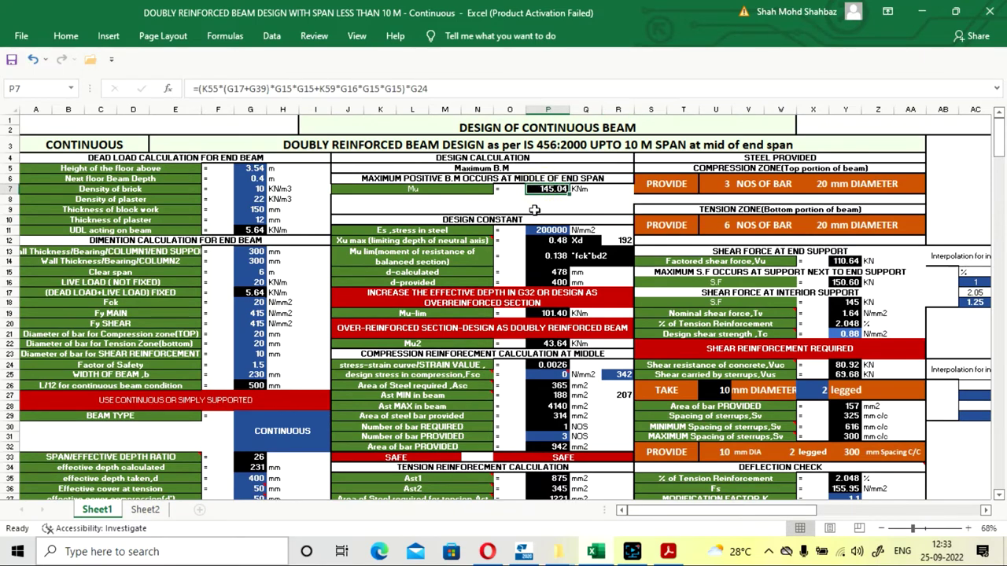
{"action": "left_click", "coordinate": [535, 209]}
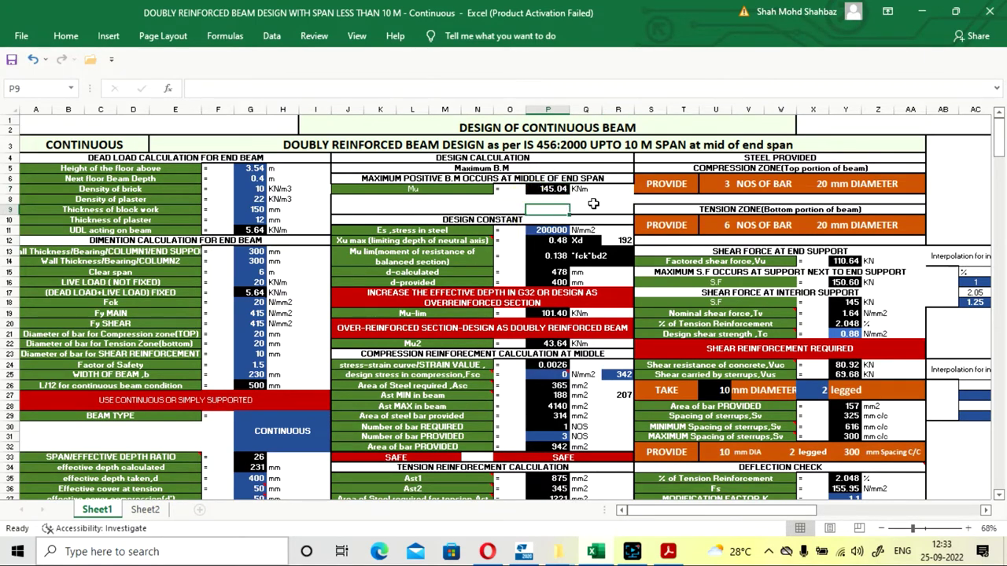
Review the steel modulus Es, the formula for the limiting neutral axis depth Xu max, and the Mu lim expression.
{"action": "scroll", "coordinate": [566, 197], "scroll_direction": "down", "scroll_amount": 1}
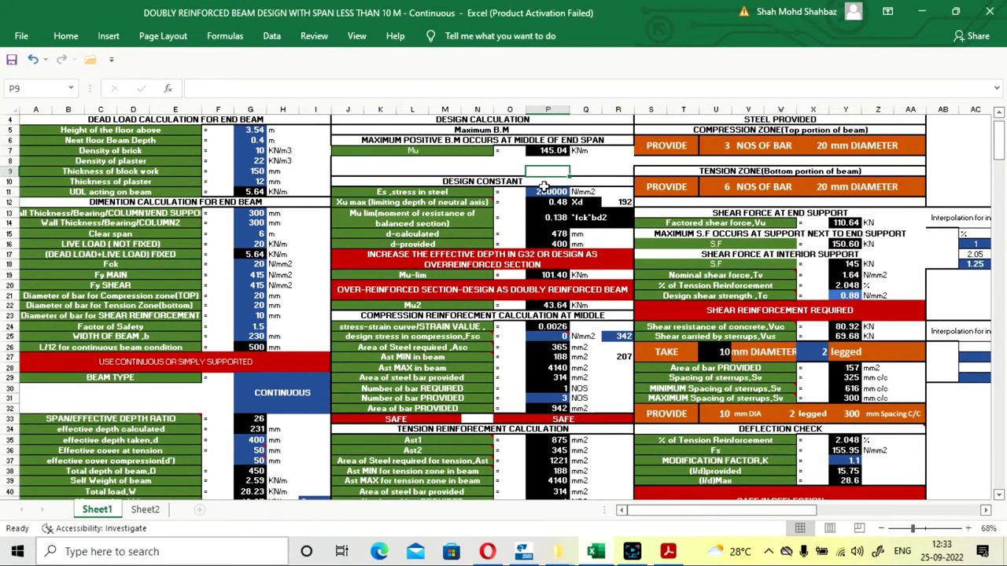
{"action": "left_click", "coordinate": [540, 191]}
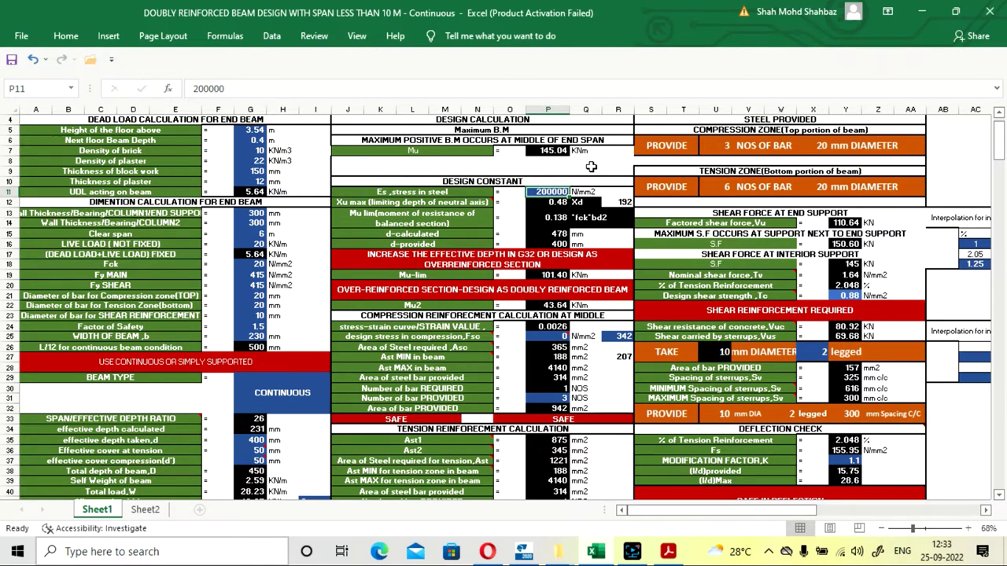
{"action": "key", "text": "Down"}
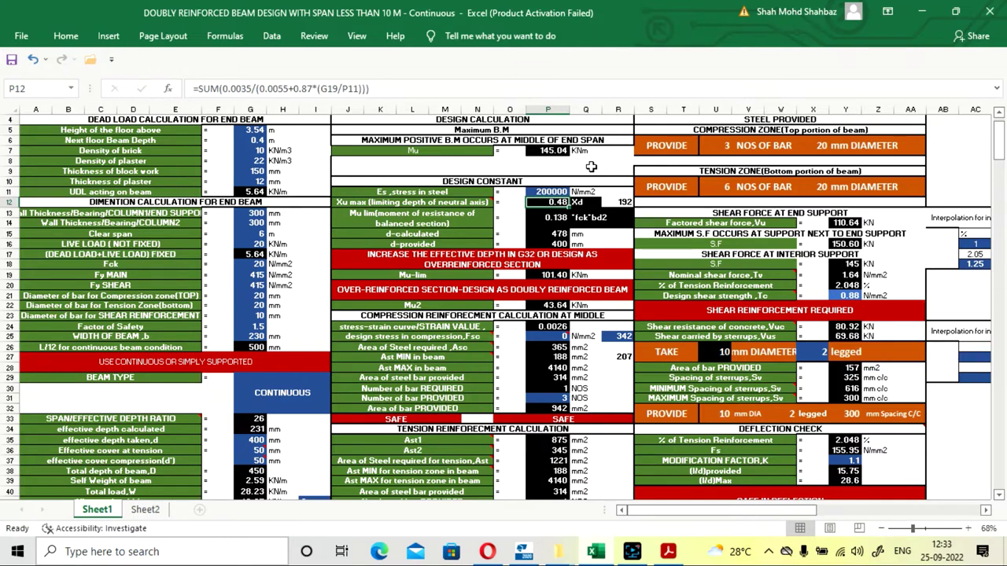
{"action": "key", "text": "Right"}
{"action": "key", "text": "Right"}
{"action": "key", "text": "Down"}
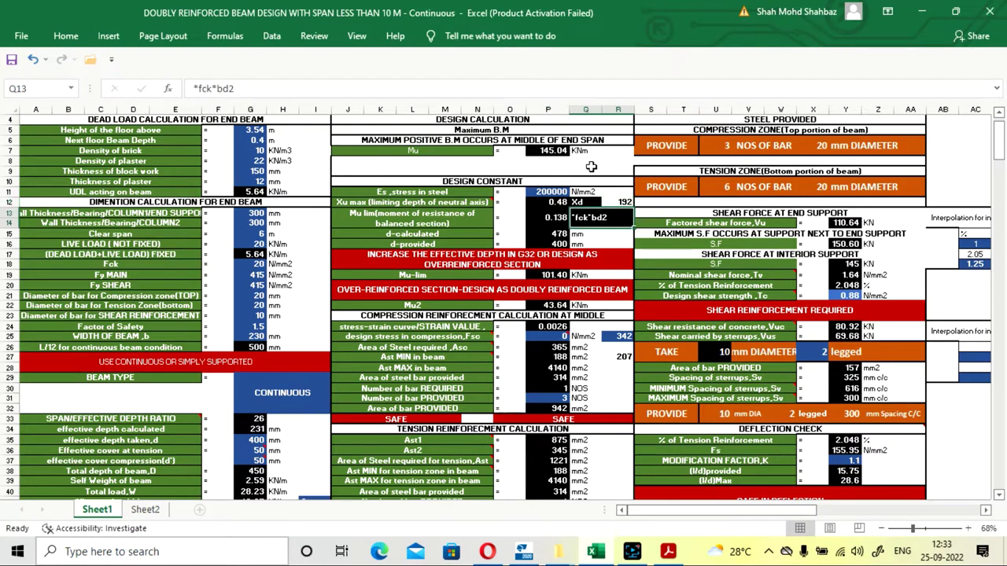
Compare the formulas for Mu lim, d-calculated and d-provided, trace d-provided to the effective depth taken, and examine the effective depth check.
{"action": "key", "text": "Left"}
{"action": "key", "text": "Down"}
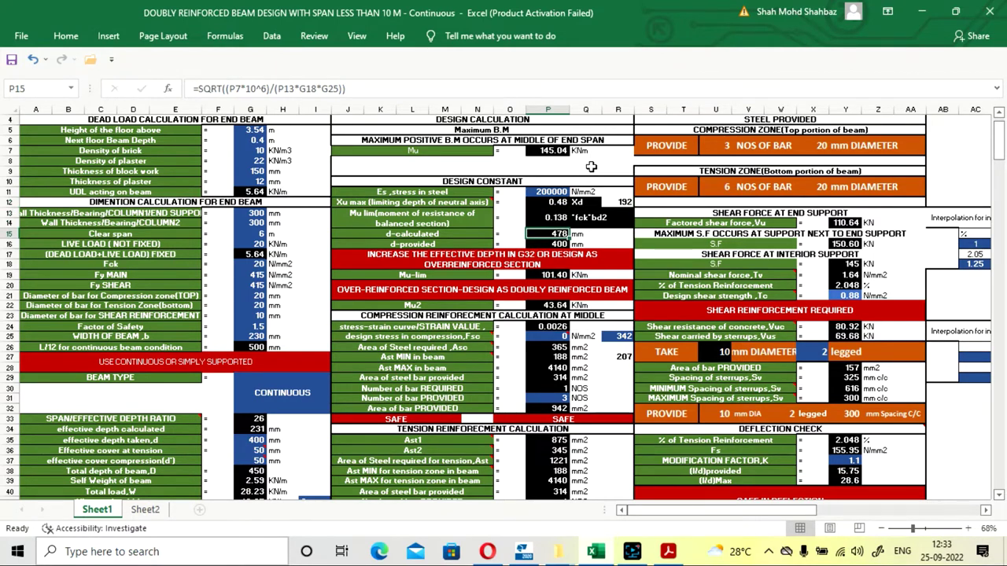
{"action": "key", "text": "Up"}
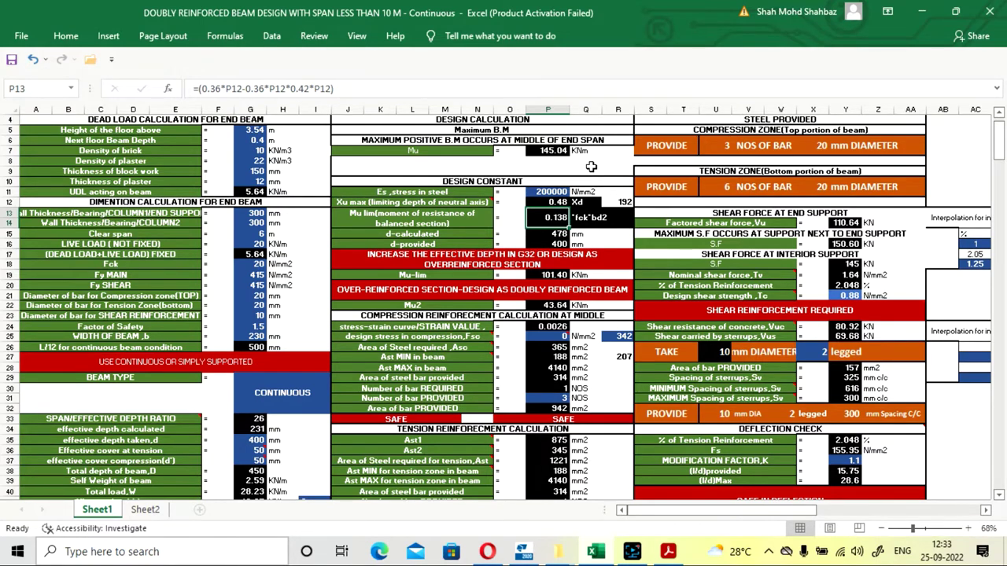
{"action": "key", "text": "Down"}
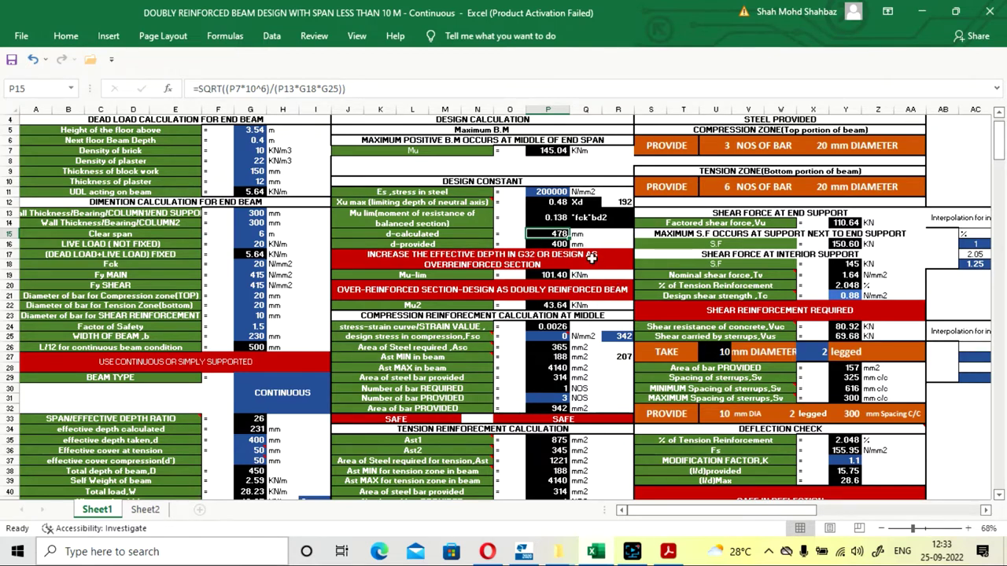
{"action": "left_click", "coordinate": [551, 243]}
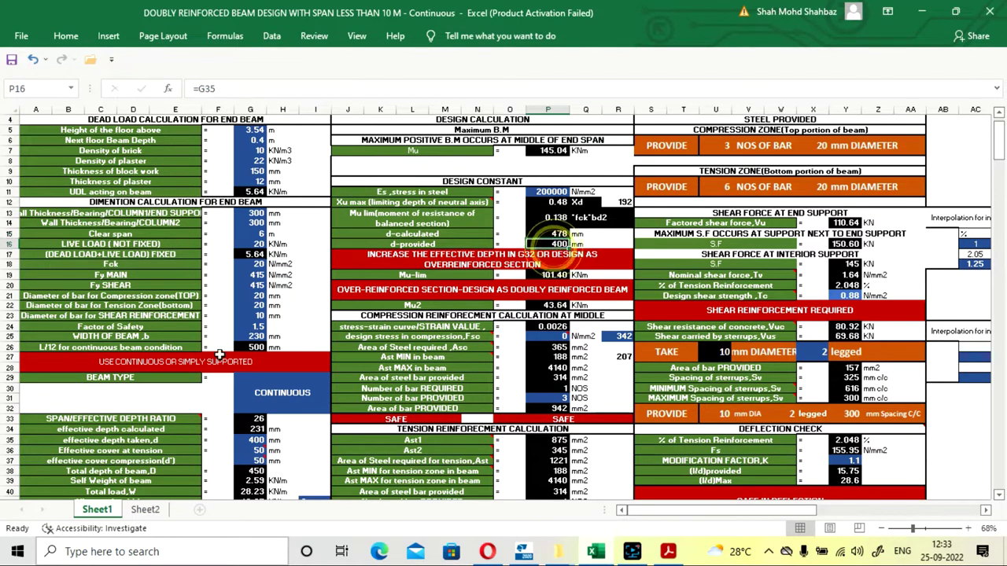
{"action": "scroll", "coordinate": [220, 355], "scroll_direction": "down", "scroll_amount": 4}
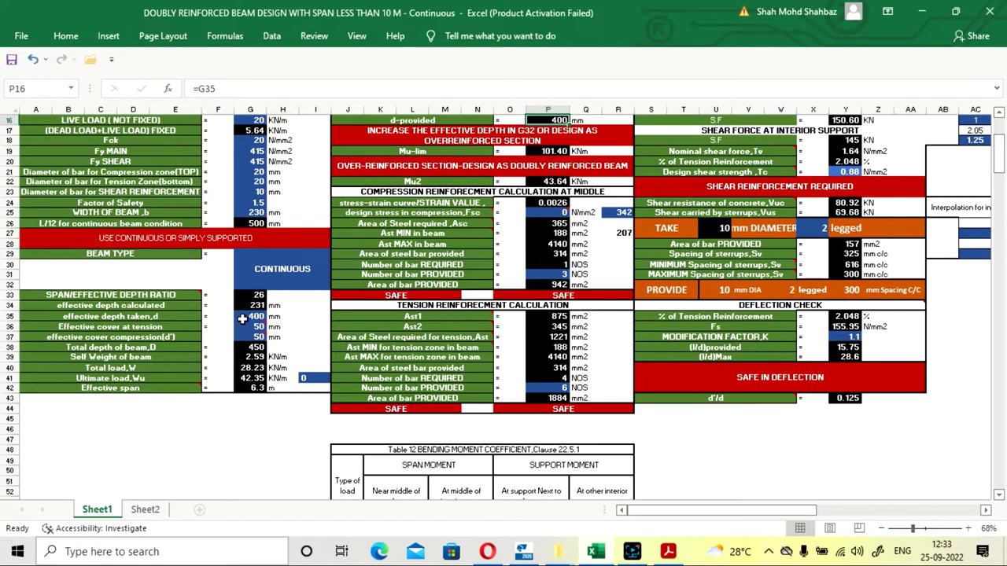
{"action": "scroll", "coordinate": [552, 353], "scroll_direction": "up", "scroll_amount": 4}
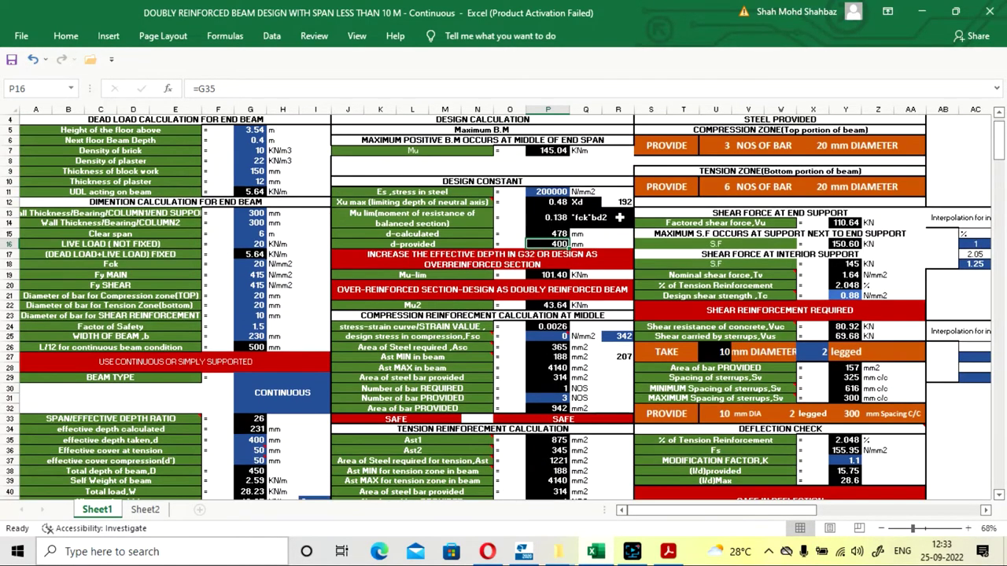
{"action": "key", "text": "Down"}
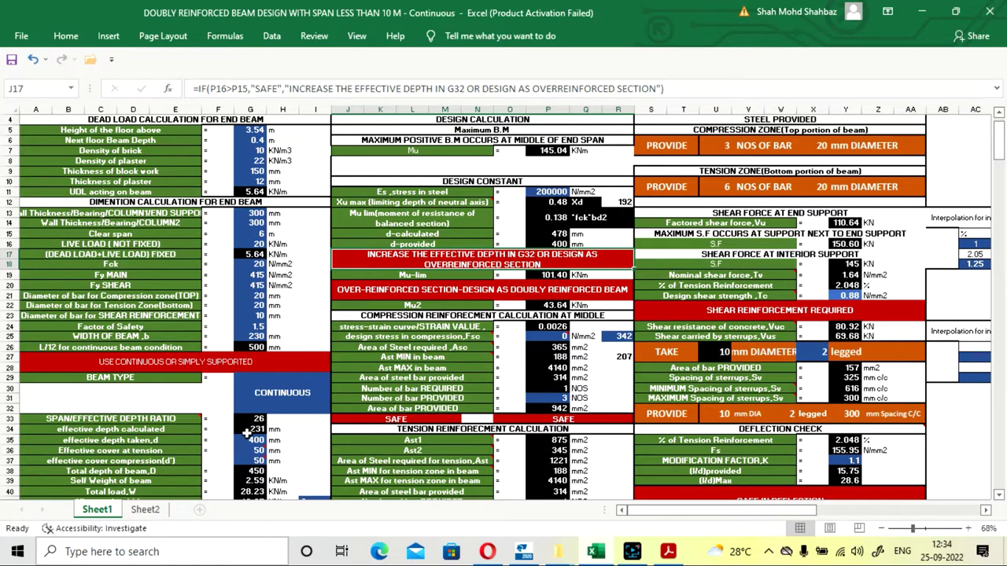
Examine the beam's longitudinal section and cross-sections on Sheet2 for the compression and tension zone bars, then return to Sheet1.
{"action": "left_click", "coordinate": [149, 513]}
{"action": "scroll", "coordinate": [306, 465], "scroll_direction": "up", "scroll_amount": 1}
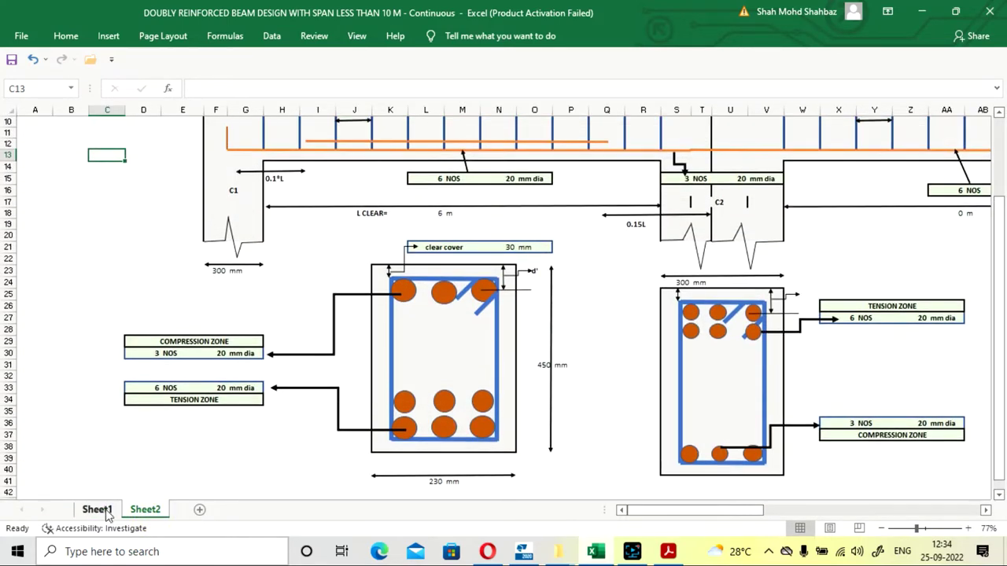
{"action": "left_click", "coordinate": [97, 509]}
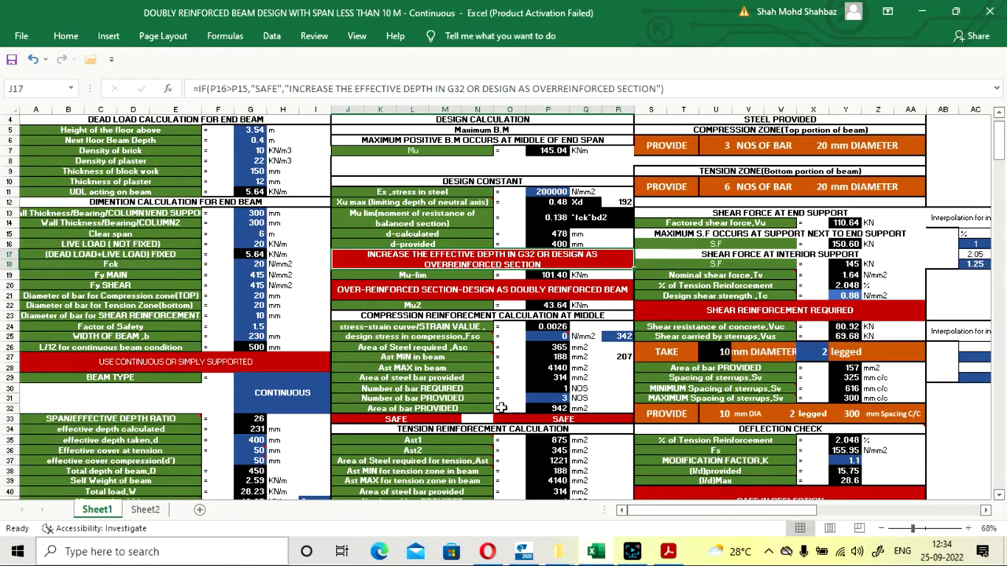
{"action": "left_click", "coordinate": [146, 511]}
{"action": "left_click", "coordinate": [95, 510]}
{"action": "left_click", "coordinate": [142, 510]}
{"action": "scroll", "coordinate": [371, 401], "scroll_direction": "up", "scroll_amount": 3}
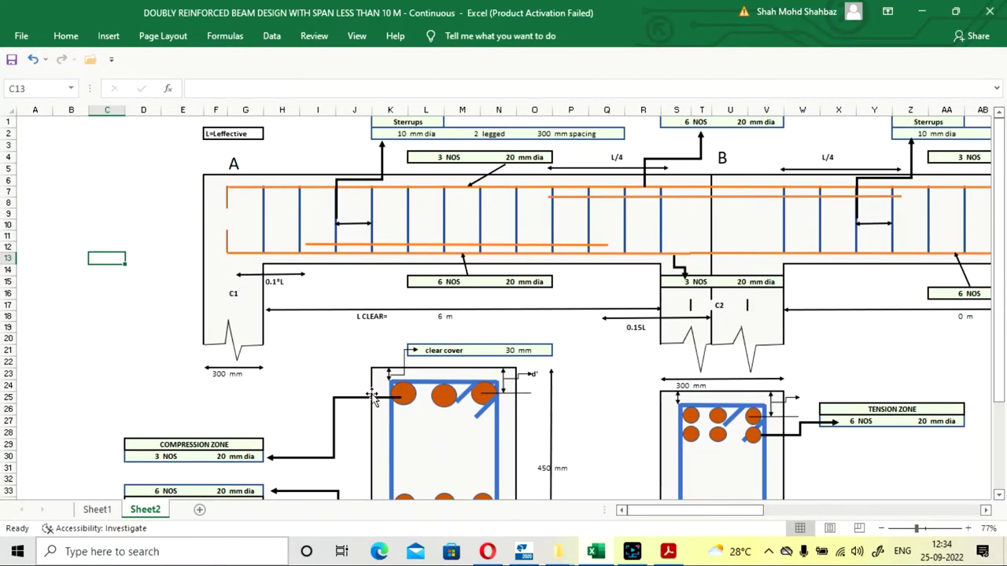
{"action": "scroll", "coordinate": [343, 262], "scroll_direction": "down", "scroll_amount": 2}
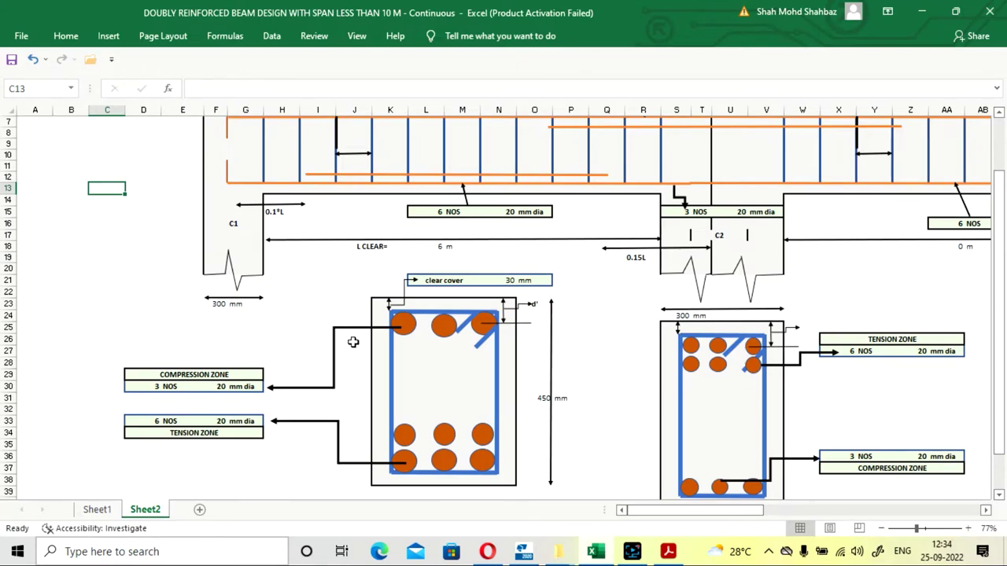
{"action": "scroll", "coordinate": [354, 342], "scroll_direction": "up", "scroll_amount": 2}
{"action": "scroll", "coordinate": [338, 311], "scroll_direction": "down", "scroll_amount": 1}
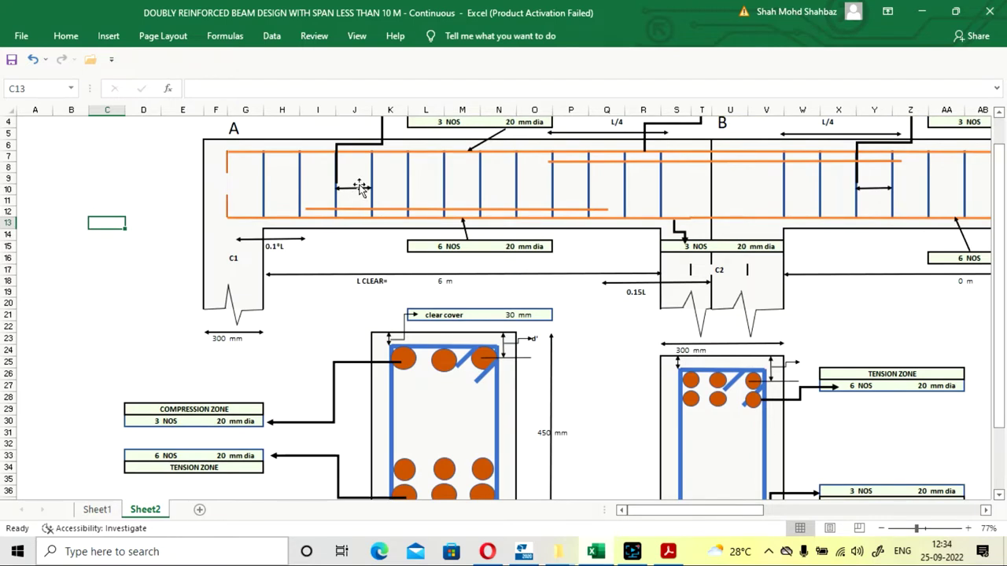
{"action": "scroll", "coordinate": [453, 231], "scroll_direction": "down", "scroll_amount": 1}
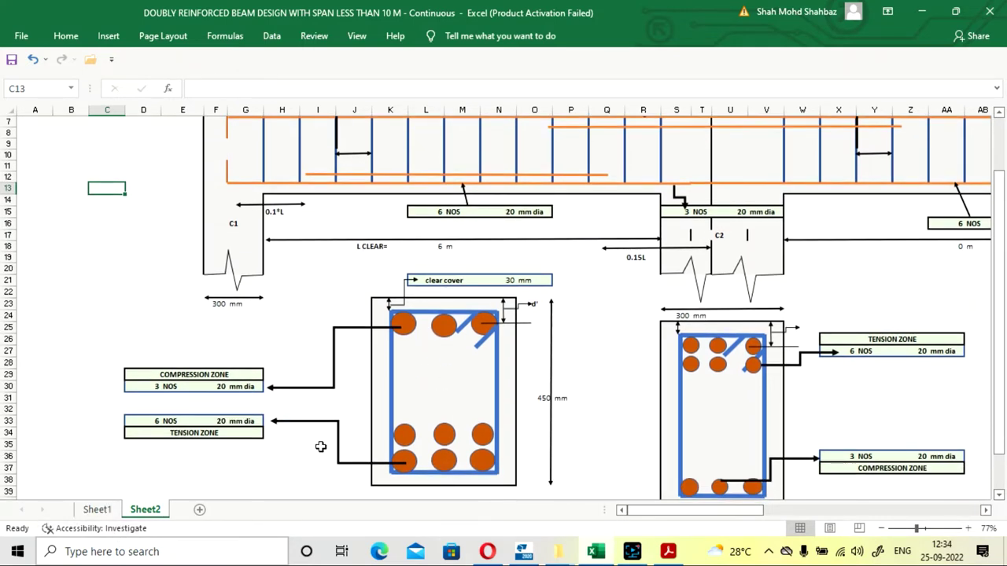
{"action": "left_click", "coordinate": [97, 510]}
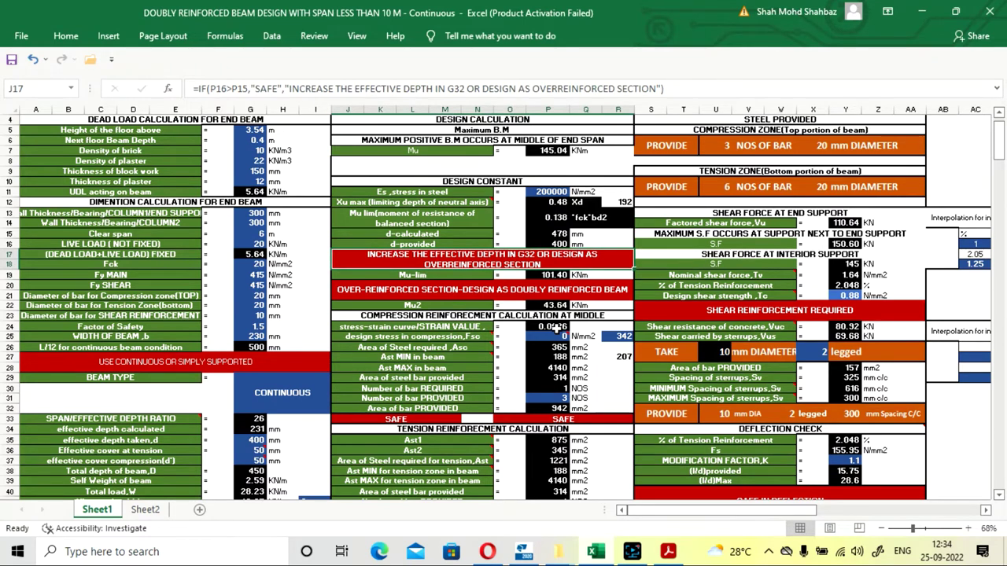
Review the Mu-lim formula and the check that classifies the section as under-reinforced, balanced or over-reinforced.
{"action": "key", "text": "Down"}
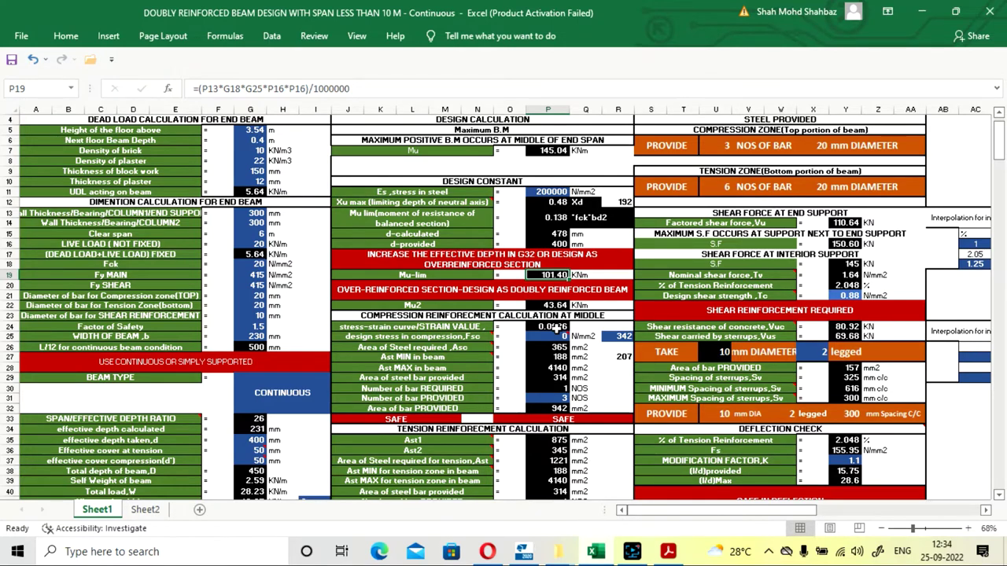
{"action": "key", "text": "Down"}
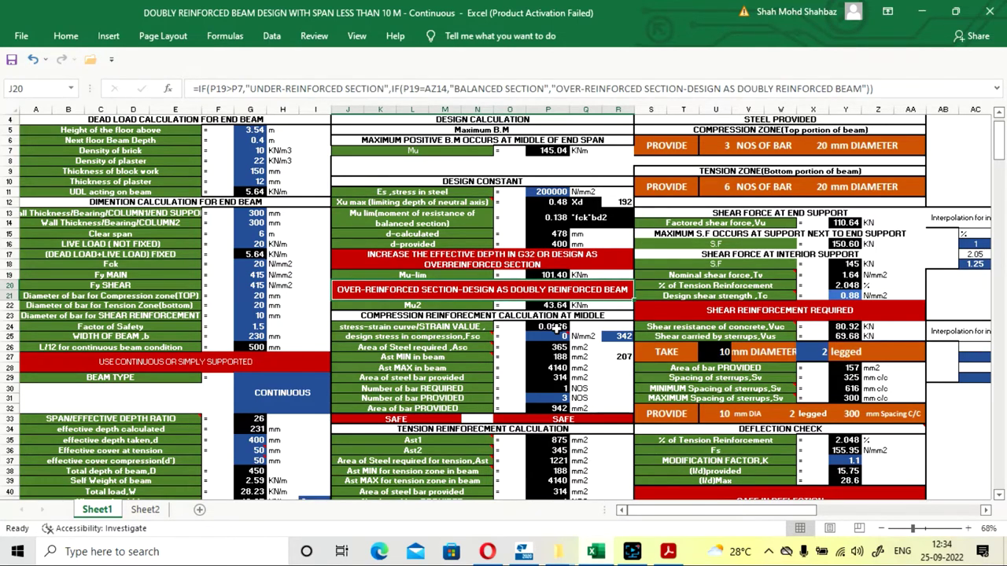
{"action": "key", "text": "Up"}
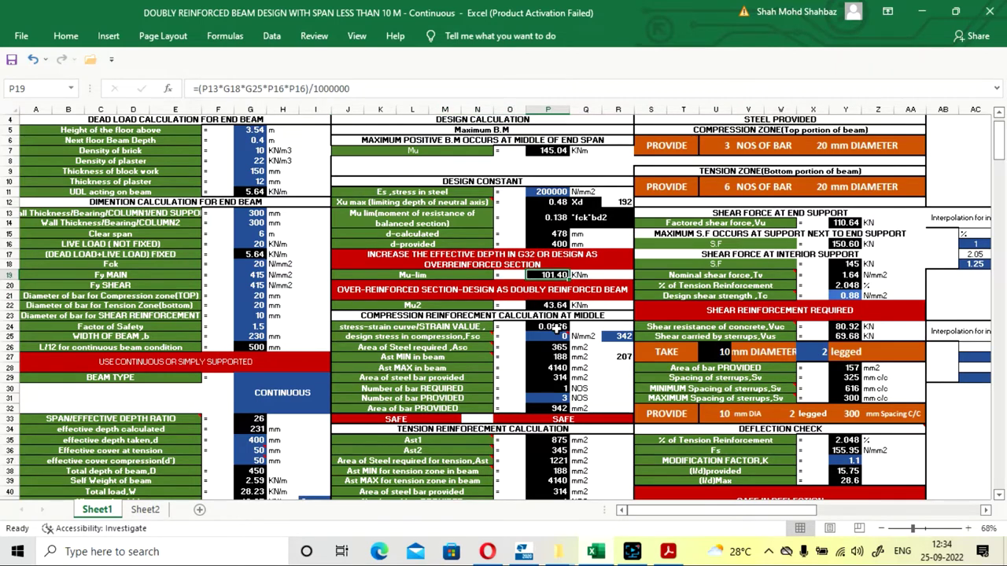
{"action": "key", "text": "Down"}
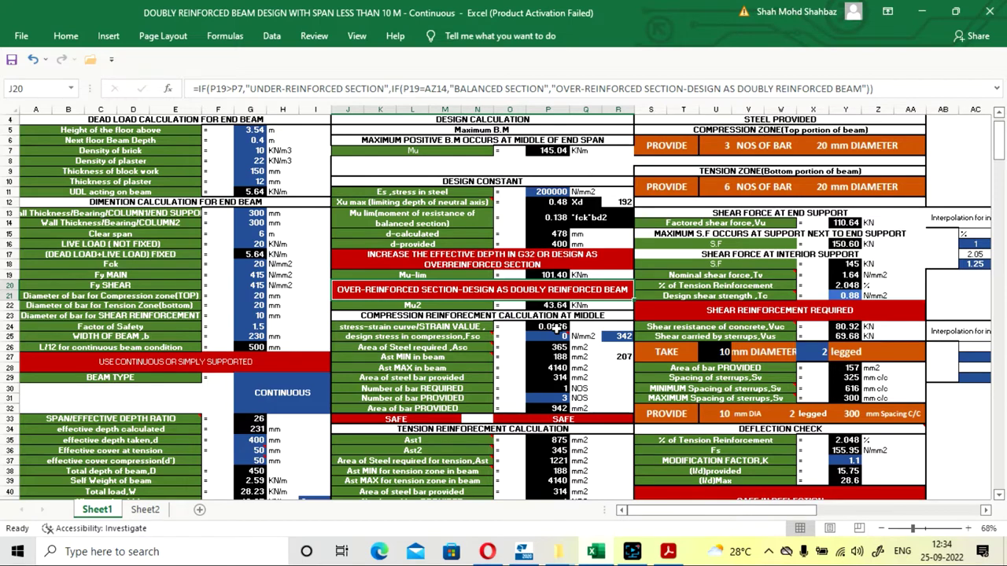
Review the Mu2 formula, which subtracts Mu-lim from Mu, alongside the over-reinforced section check.
{"action": "key", "text": "Down"}
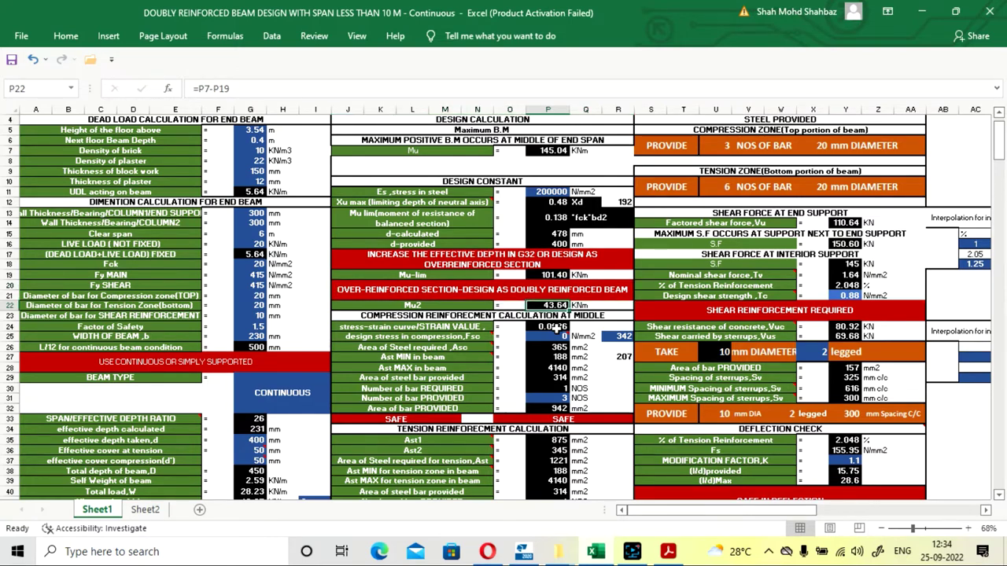
{"action": "key", "text": "Down"}
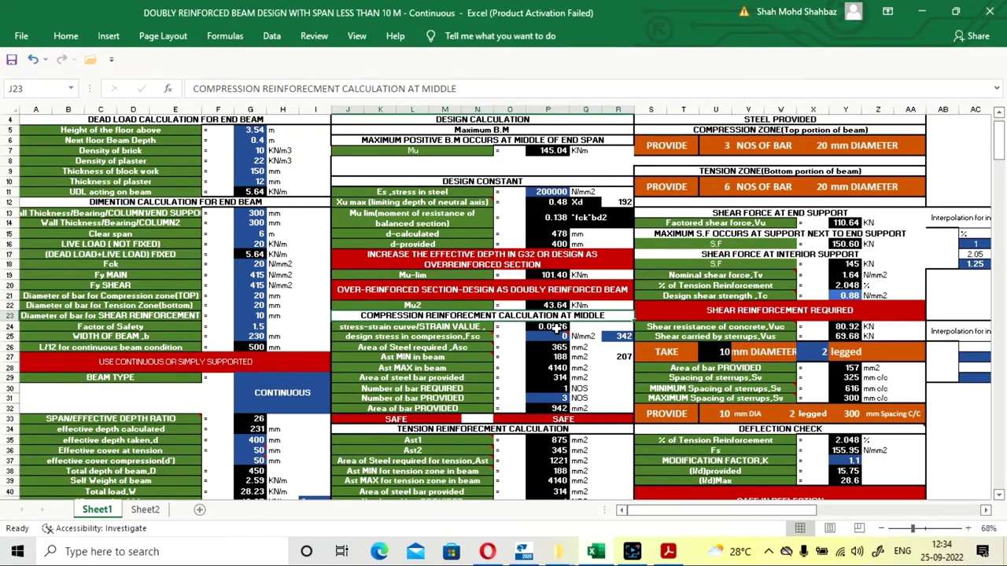
{"action": "left_click", "coordinate": [556, 330]}
{"action": "key", "text": "Up"}
{"action": "key", "text": "Up"}
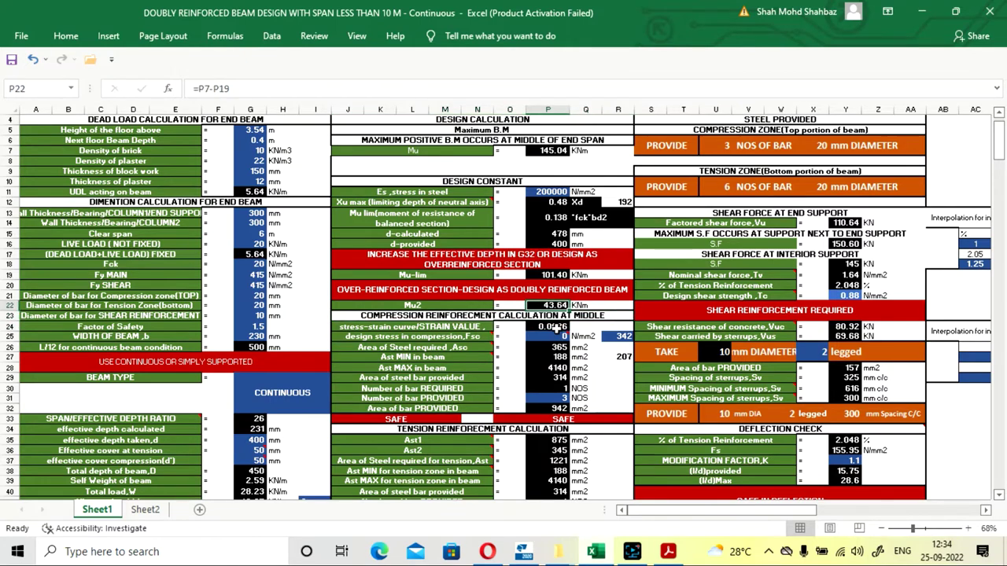
{"action": "key", "text": "Up"}
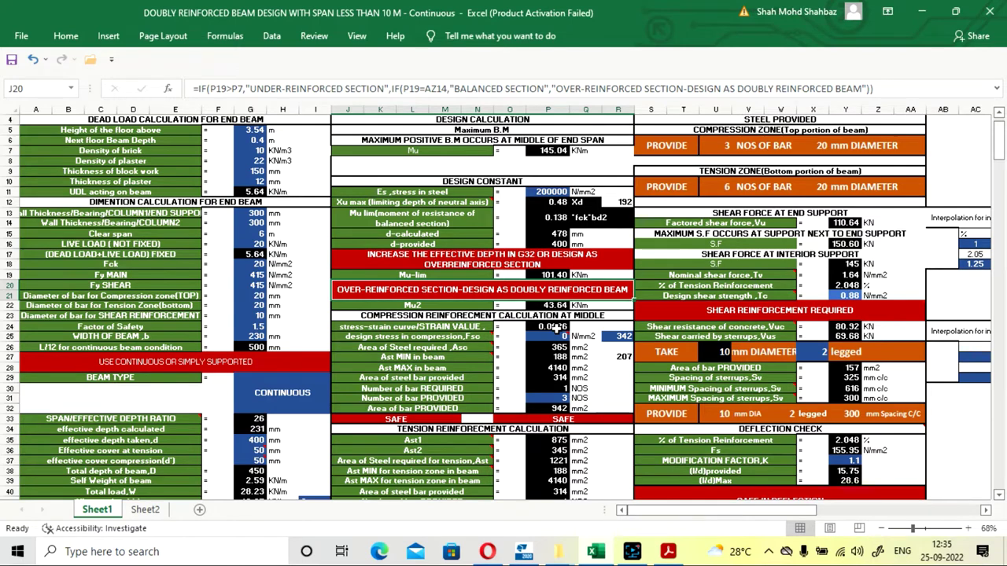
{"action": "key", "text": "Down"}
{"action": "key", "text": "Down"}
Examine the strain value formula in the compression reinforcement calculation, and compare it with the beam cross-section on Sheet2.
{"action": "left_click", "coordinate": [559, 330]}
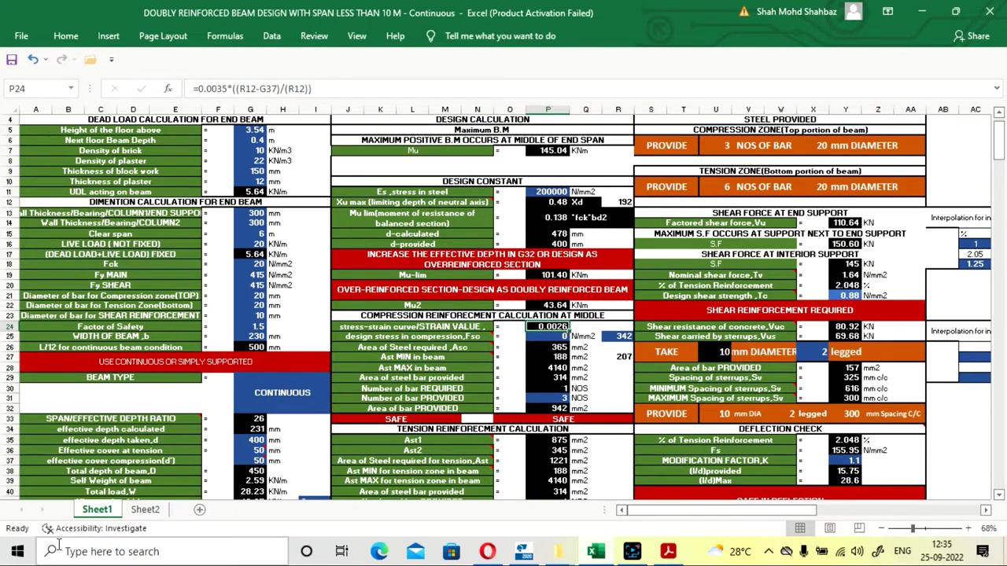
{"action": "left_click", "coordinate": [146, 509]}
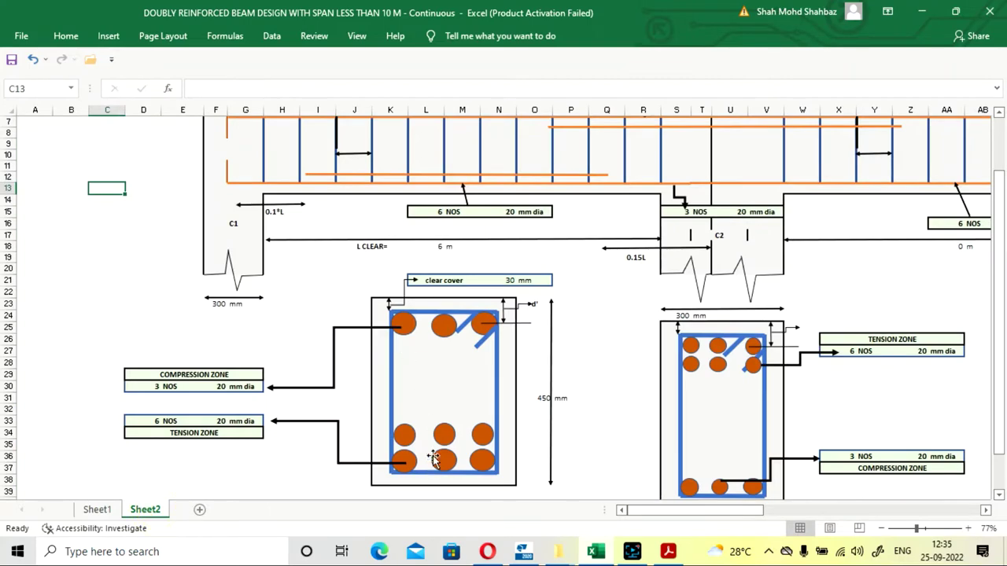
{"action": "left_click", "coordinate": [88, 511]}
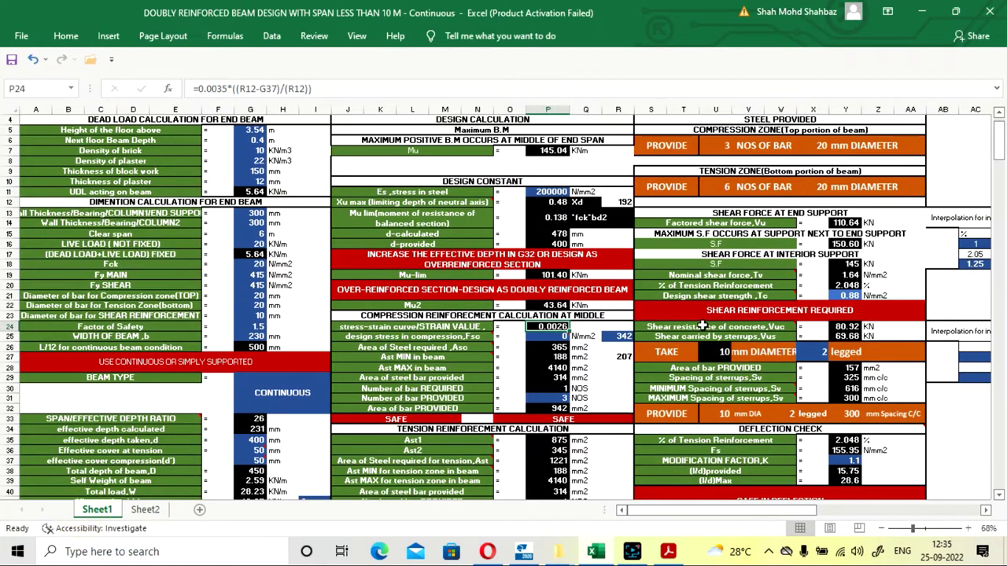
{"action": "mouse_move", "coordinate": [702, 325]}
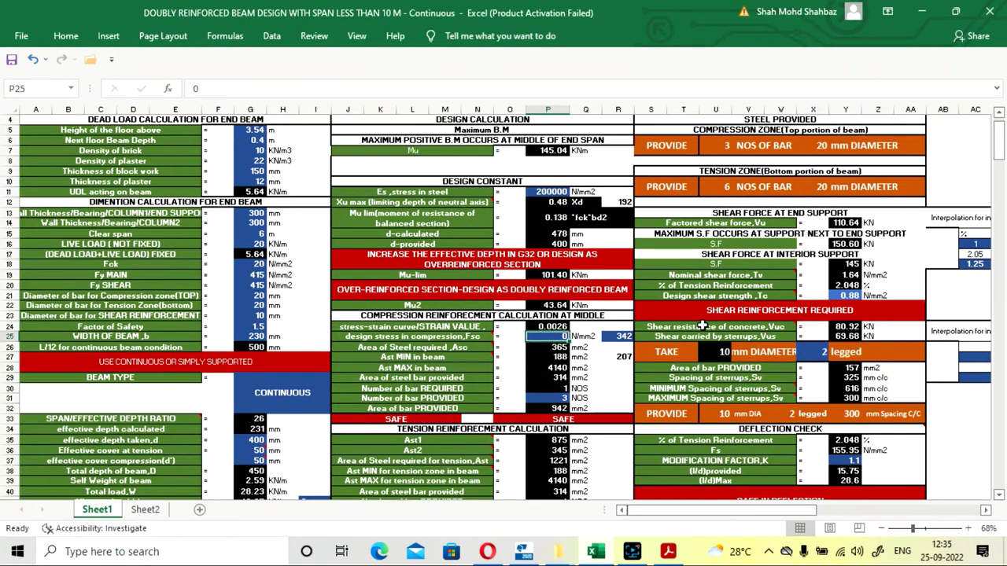
{"action": "key", "text": "Up"}
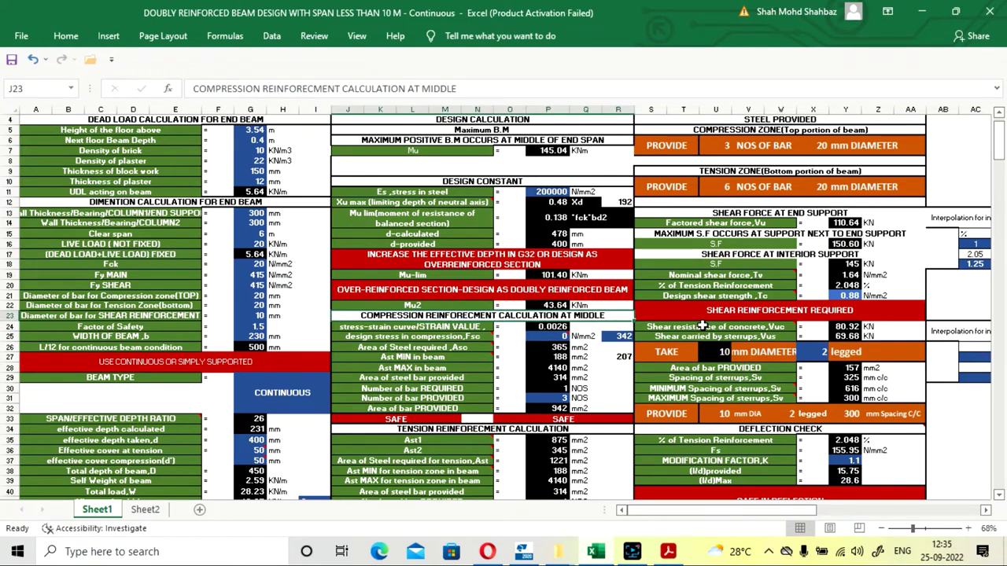
{"action": "key", "text": "Down"}
{"action": "key", "text": "Down"}
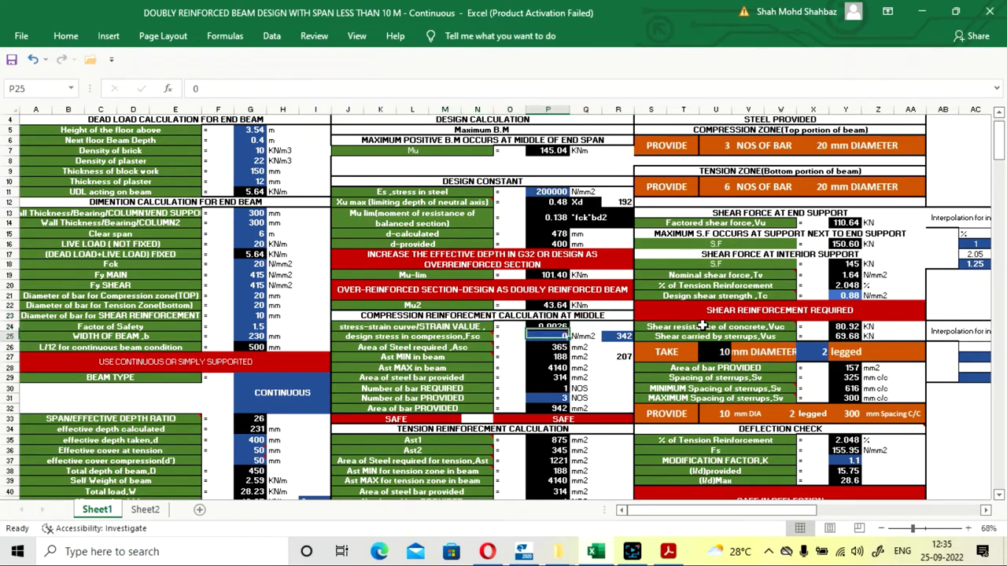
{"action": "key", "text": "Up"}
{"action": "scroll", "coordinate": [582, 299], "scroll_direction": "down", "scroll_amount": 1}
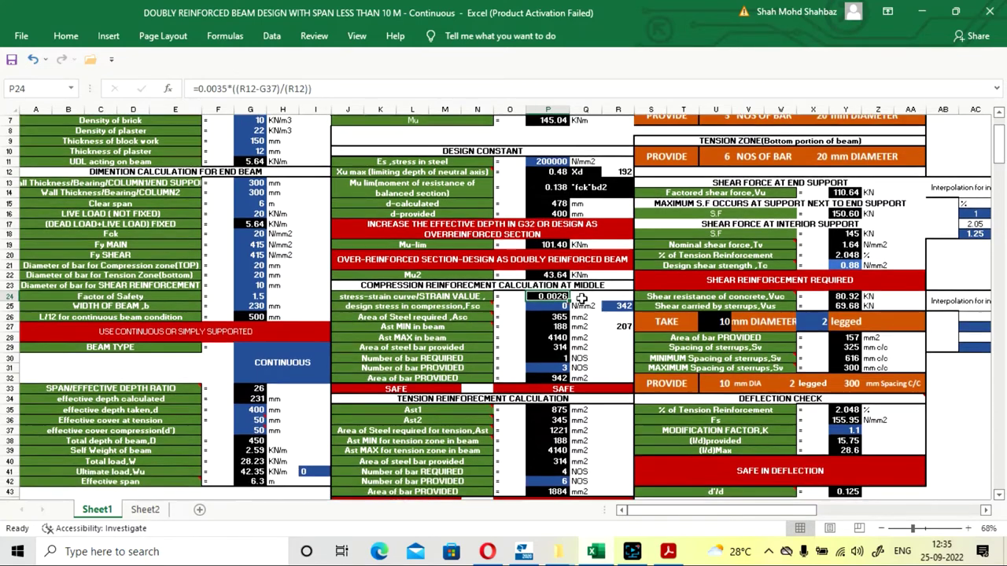
Look over the end span's longitudinal reinforcement section on Sheet2 and return to the strain value on Sheet1.
{"action": "left_click", "coordinate": [144, 509]}
{"action": "scroll", "coordinate": [319, 251], "scroll_direction": "up", "scroll_amount": 5}
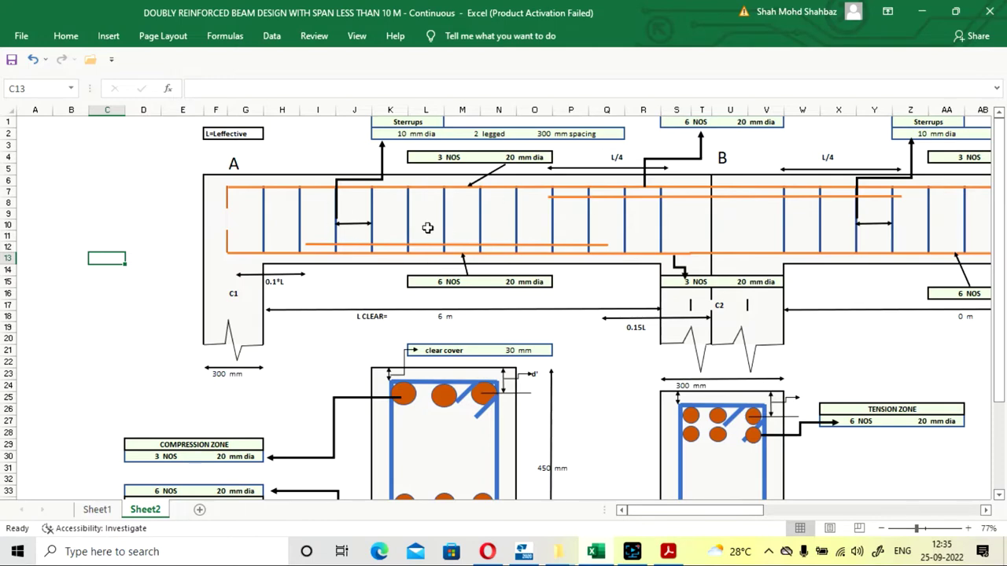
{"action": "left_click", "coordinate": [114, 512]}
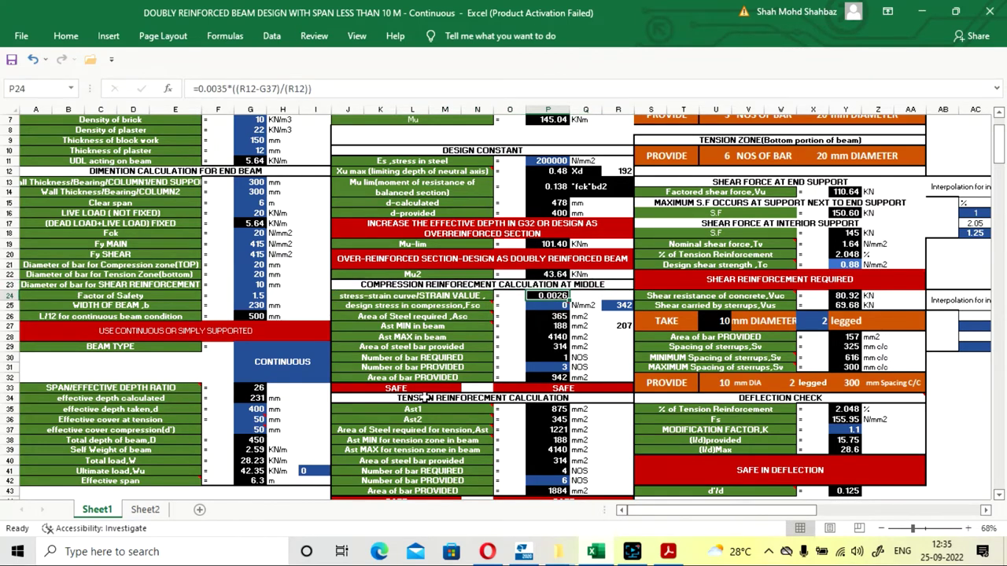
Inspect the design stress in compression Fsc input, and consult the stress-strain curve for cold worked deformed bars for it.
{"action": "key", "text": "Down"}
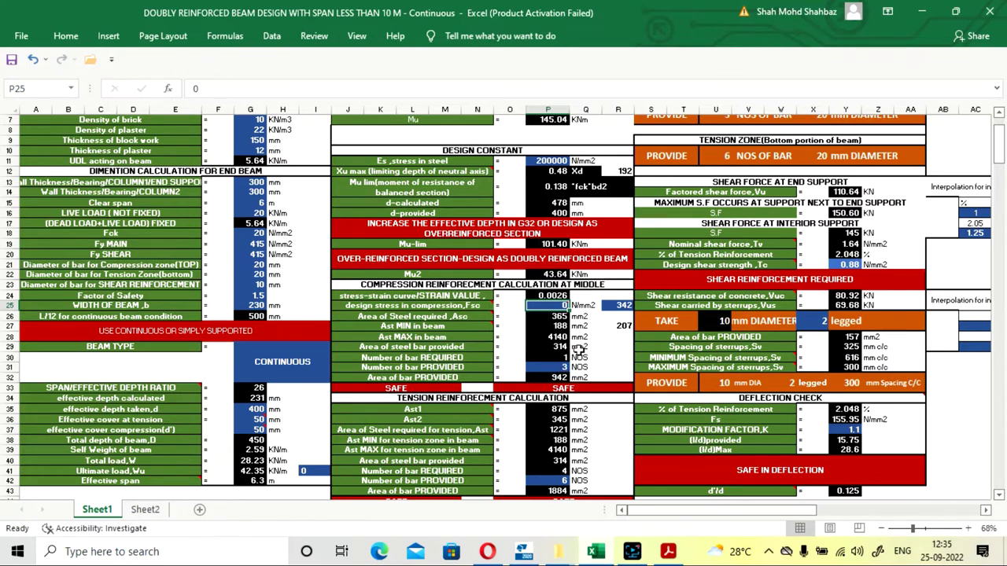
{"action": "mouse_move", "coordinate": [470, 305]}
{"action": "mouse_move", "coordinate": [540, 305]}
{"action": "left_click_drag", "start_coordinate": [670, 510], "coordinate": [728, 515]}
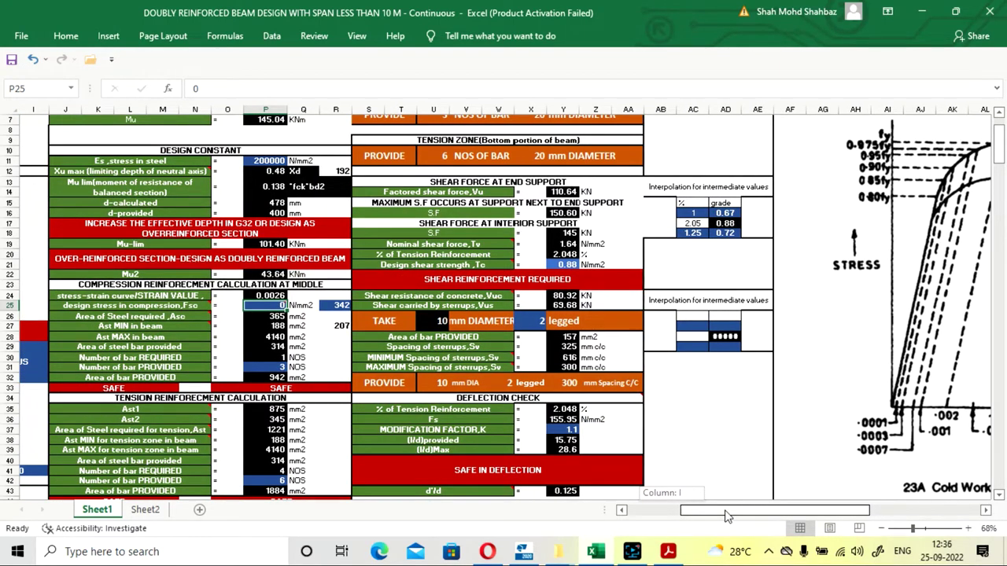
{"action": "left_click_drag", "start_coordinate": [727, 516], "coordinate": [765, 516]}
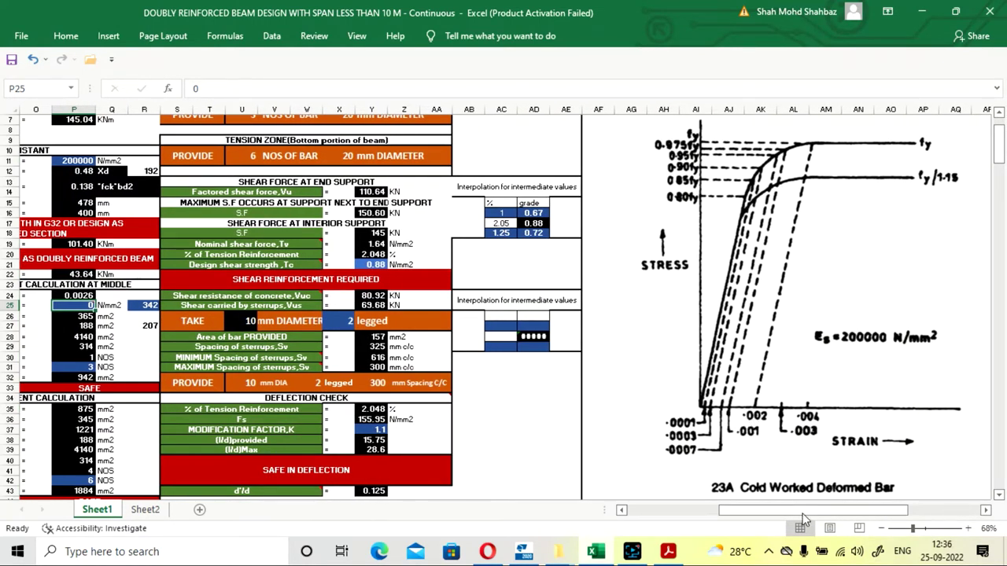
{"action": "left_click_drag", "start_coordinate": [804, 519], "coordinate": [766, 520]}
{"action": "mouse_move", "coordinate": [256, 306]}
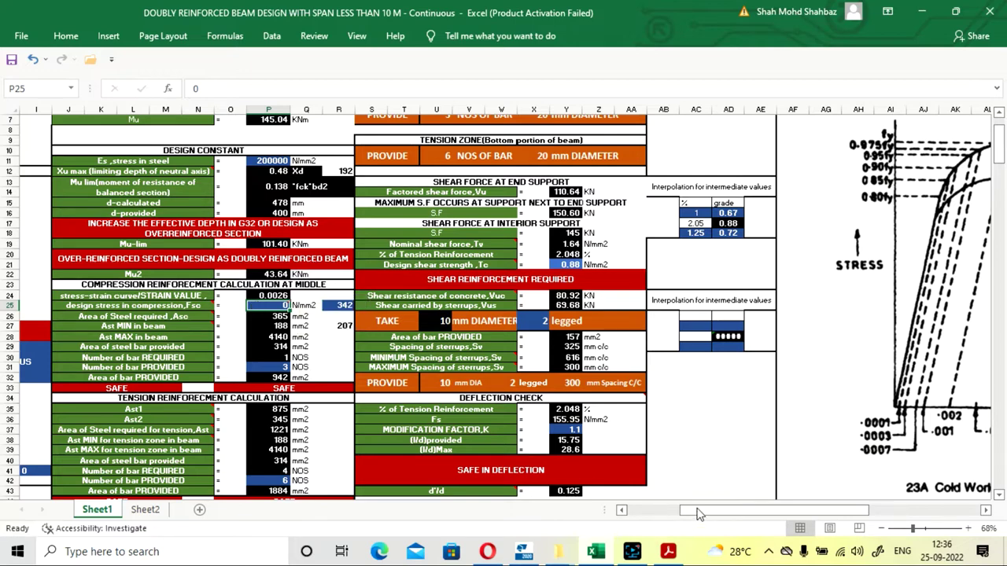
Compare the Fsc input in P25 with the stress-strain curve for cold worked deformed bars.
{"action": "left_click_drag", "start_coordinate": [700, 513], "coordinate": [758, 513]}
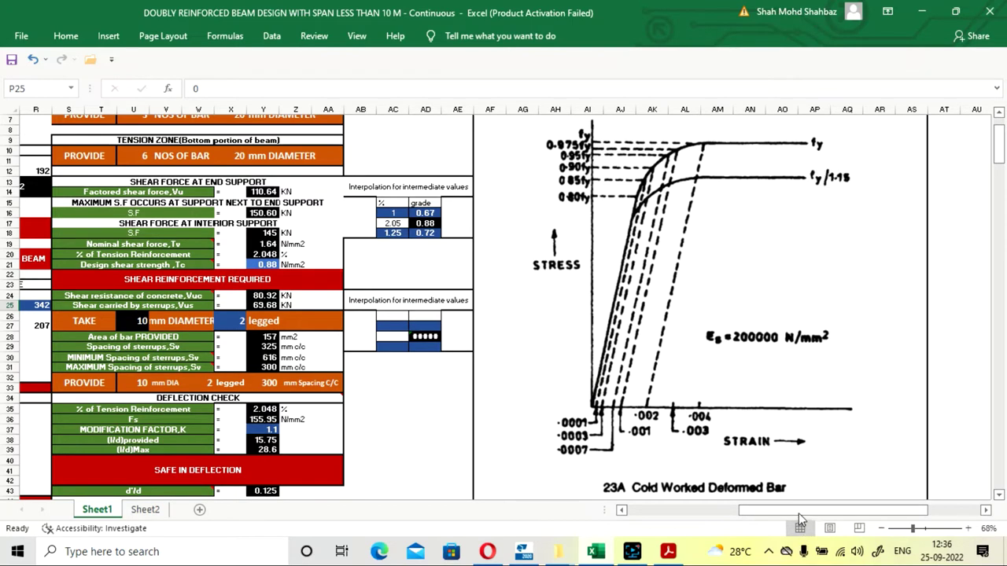
{"action": "left_click_drag", "start_coordinate": [798, 513], "coordinate": [774, 515]}
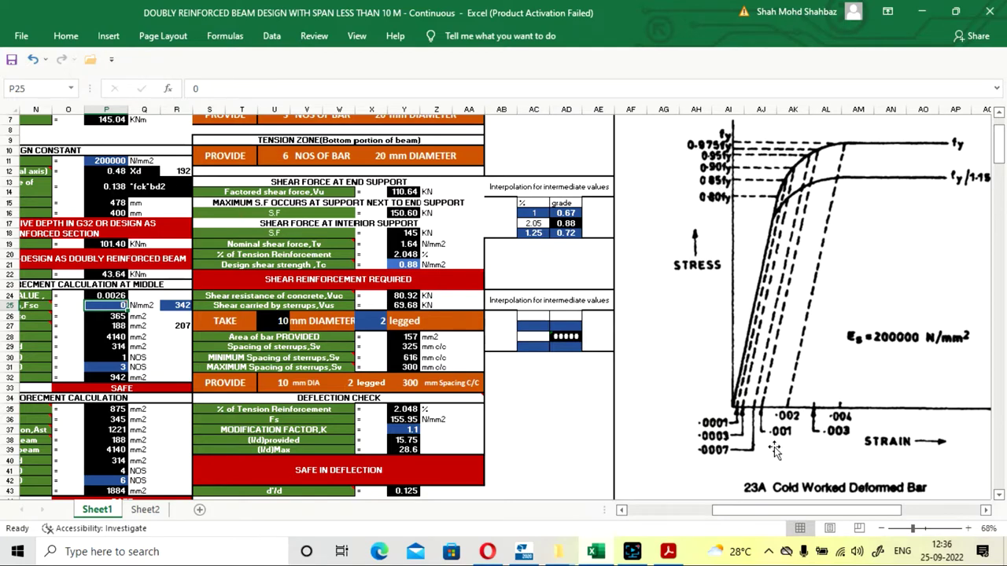
{"action": "mouse_move", "coordinate": [805, 511]}
{"action": "left_mouse_down"}
{"action": "mouse_move", "coordinate": [779, 515]}
{"action": "mouse_move", "coordinate": [794, 517]}
{"action": "left_mouse_up"}
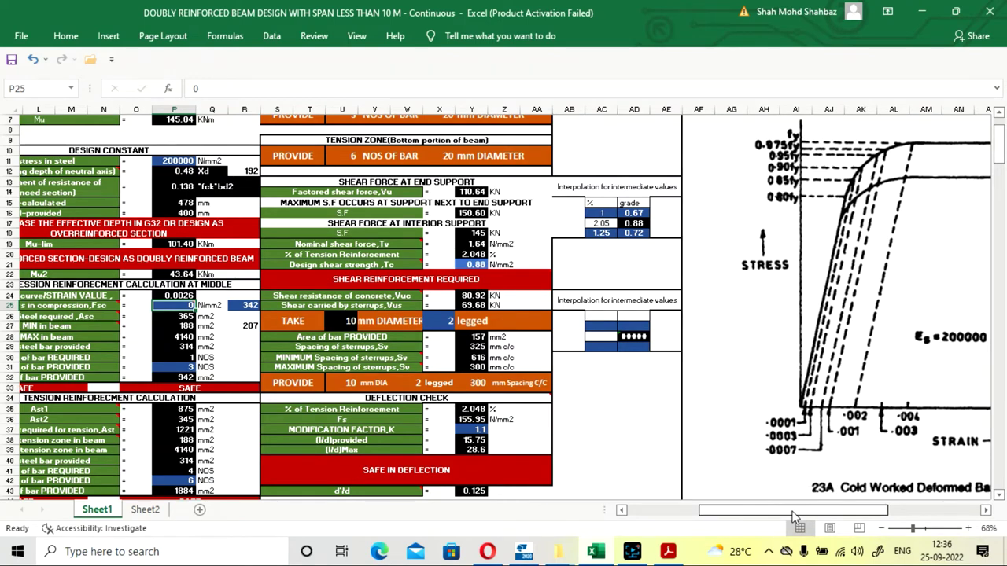
Try 0 as the second Fsc value in R25, and undo the entry.
{"action": "left_click", "coordinate": [243, 306]}
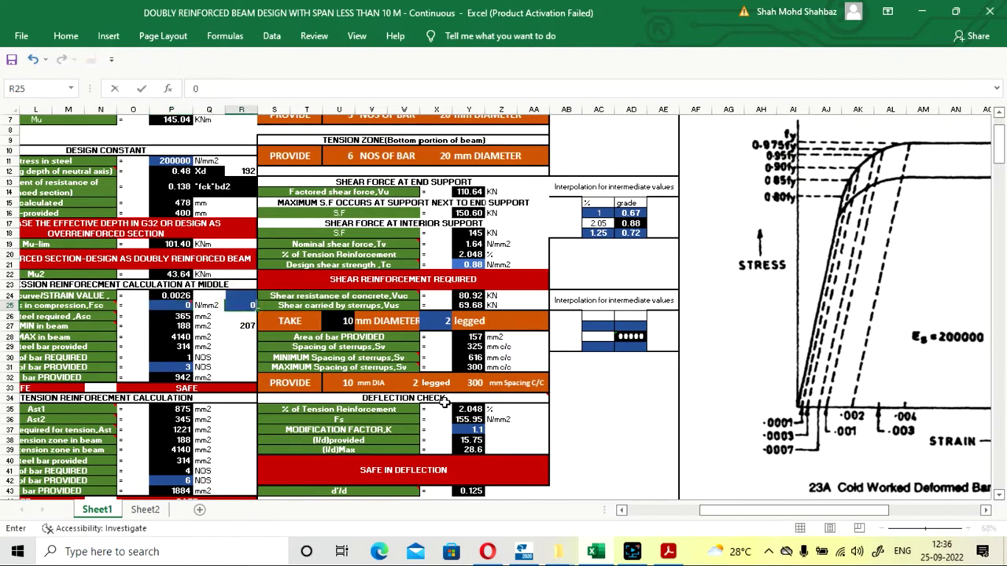
{"action": "type", "text": "0"}
{"action": "key", "text": "Return"}
{"action": "key", "text": "ctrl+z"}
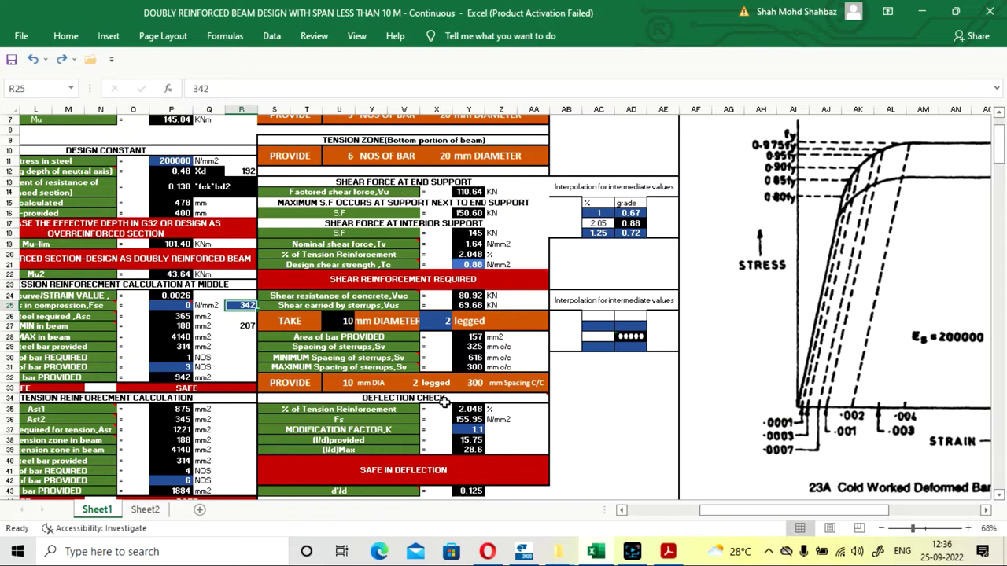
Consult the stress-strain curve, and enter =085*G19 as the design stress in compression Fsc in P25.
{"action": "left_click", "coordinate": [602, 429]}
{"action": "left_click_drag", "start_coordinate": [757, 513], "coordinate": [780, 517]}
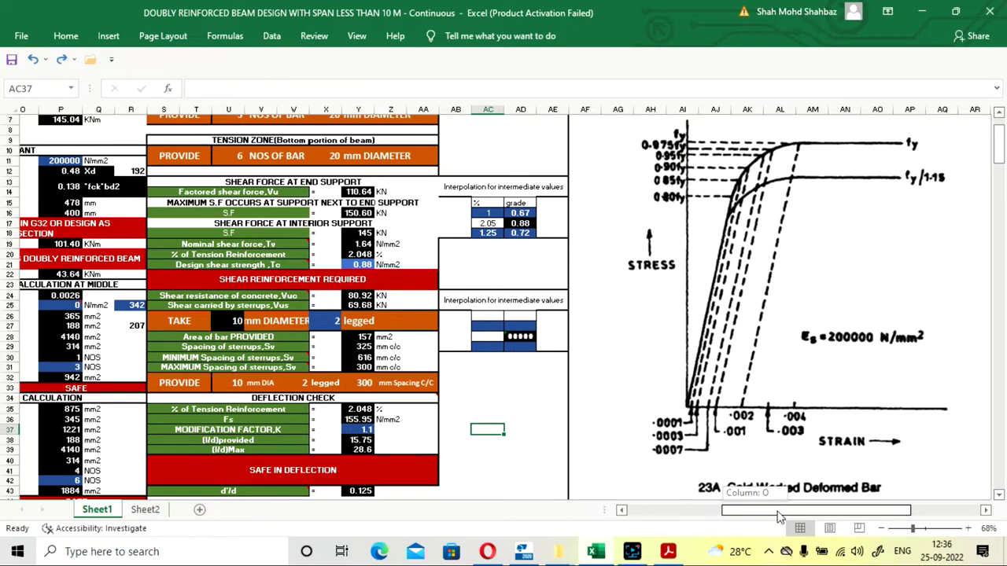
{"action": "left_click_drag", "start_coordinate": [779, 517], "coordinate": [788, 513]}
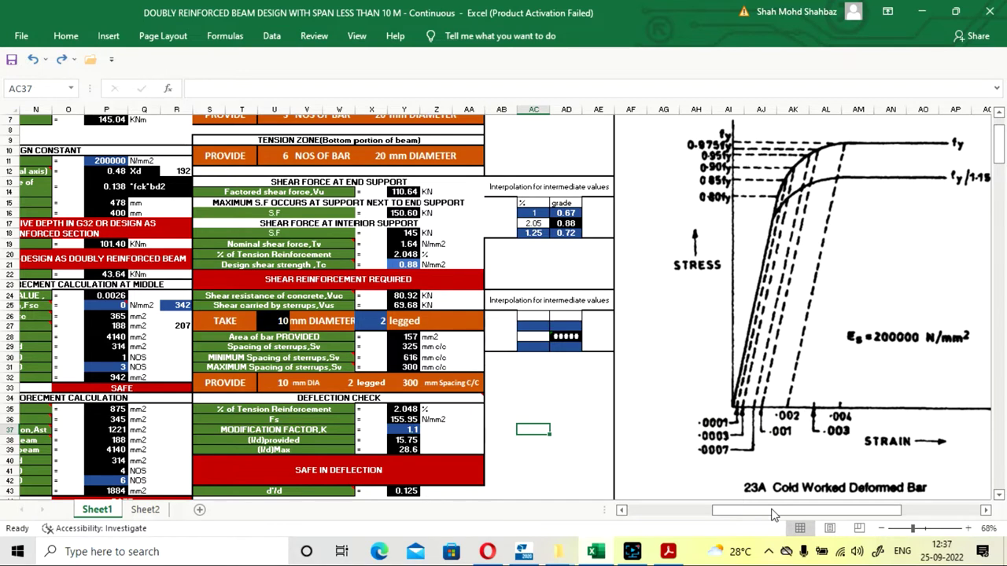
{"action": "left_click", "coordinate": [114, 305]}
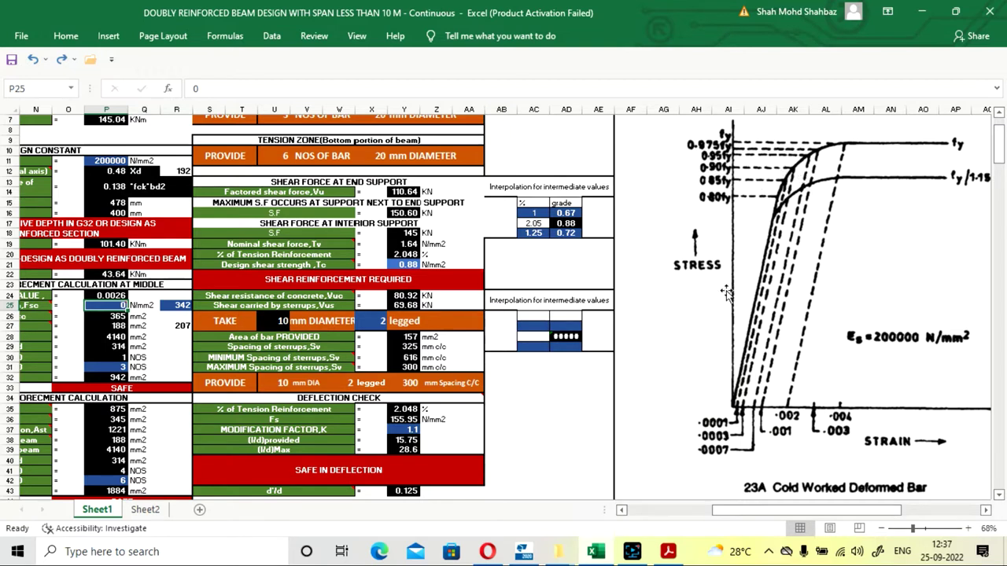
{"action": "type", "text": "="}
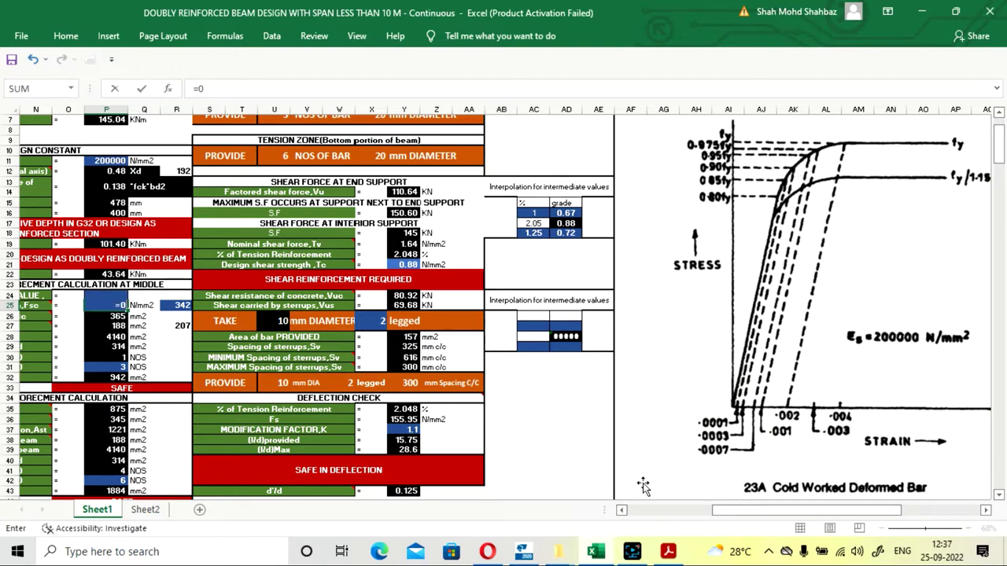
{"action": "type", "text": "085*"}
{"action": "left_click_drag", "start_coordinate": [747, 512], "coordinate": [665, 512]}
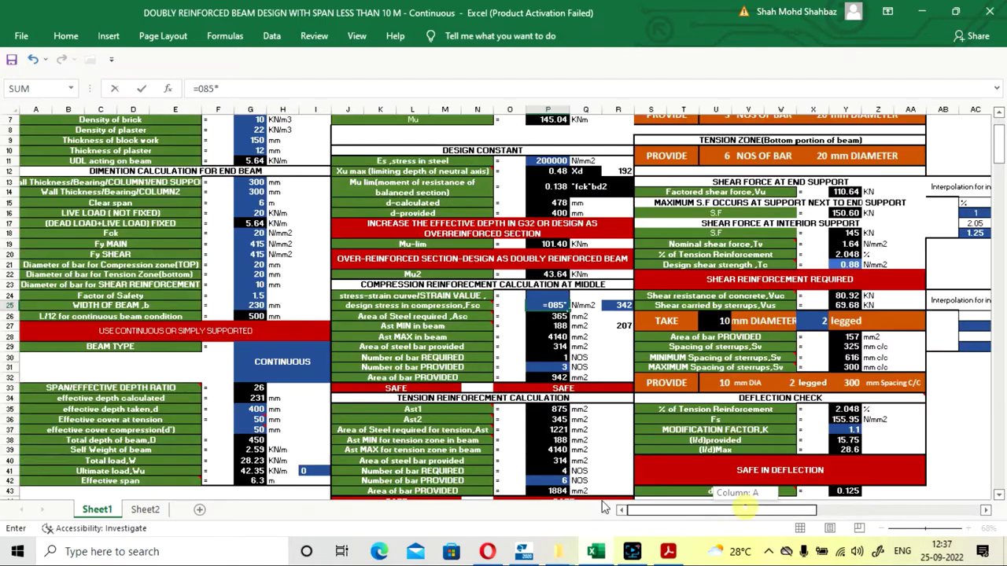
{"action": "left_click", "coordinate": [241, 245]}
{"action": "key", "text": "Return"}
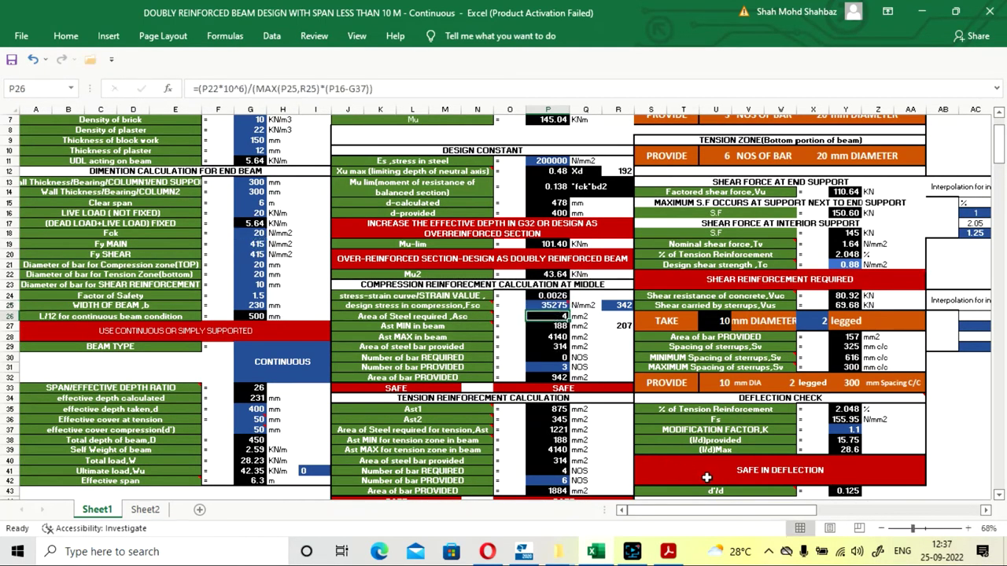
Correct the factor in the Fsc formula in P25 to 0.85.
{"action": "left_click", "coordinate": [536, 304]}
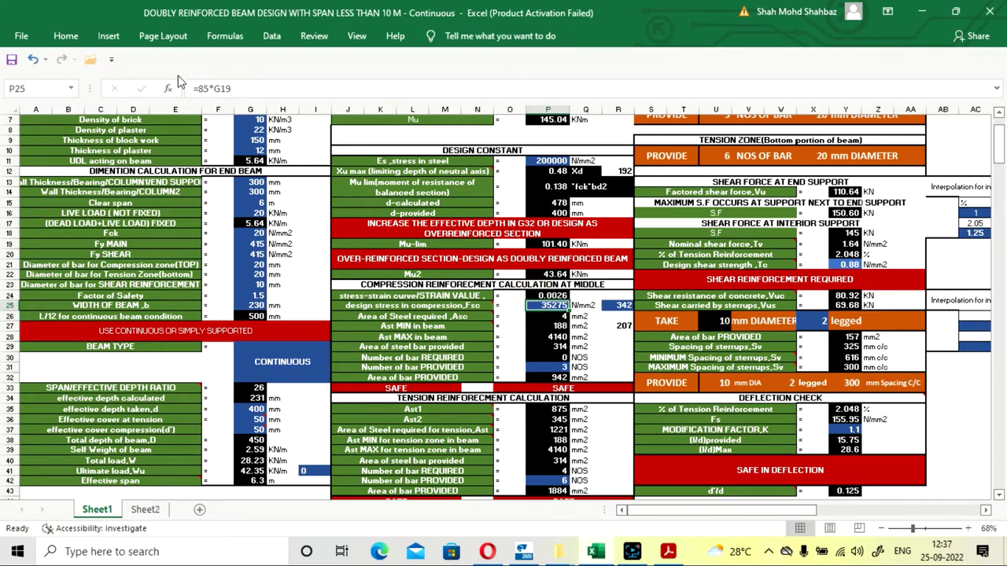
{"action": "left_click", "coordinate": [200, 89]}
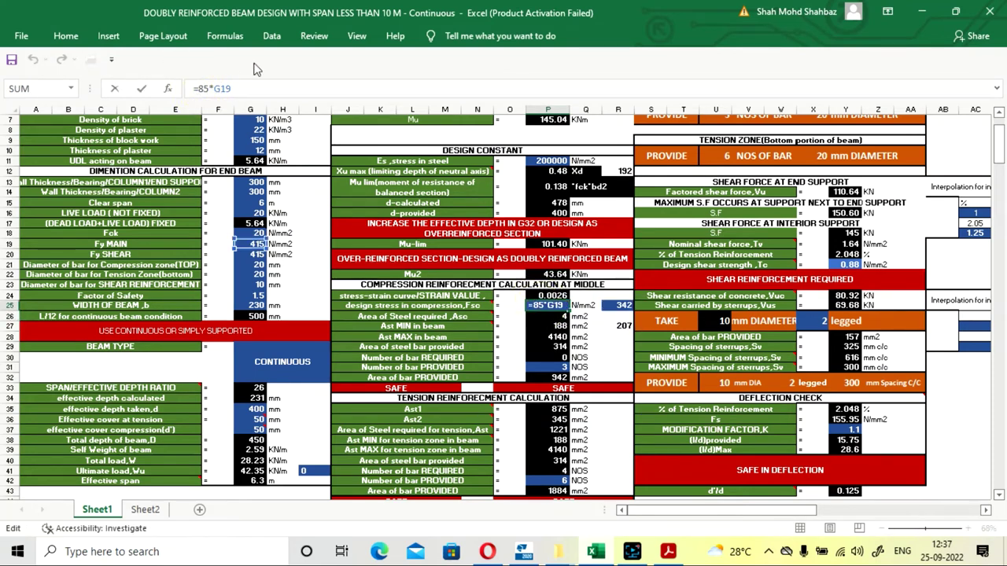
{"action": "type", "text": "."}
{"action": "key", "text": "Return"}
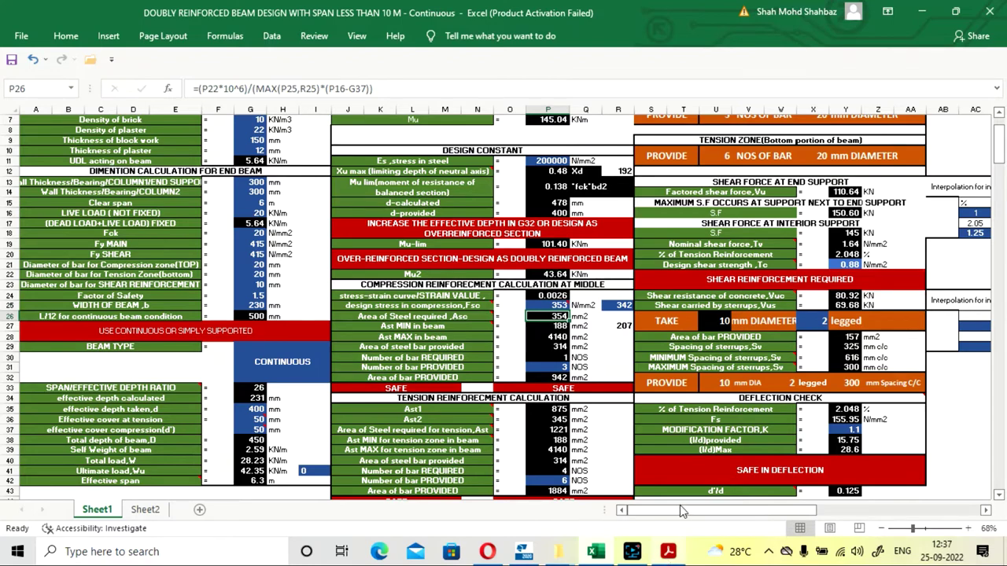
Set the second Fsc value in R25 to 0, and check P25 against the stress-strain curve.
{"action": "scroll", "coordinate": [708, 511], "scroll_direction": "right", "scroll_amount": 4}
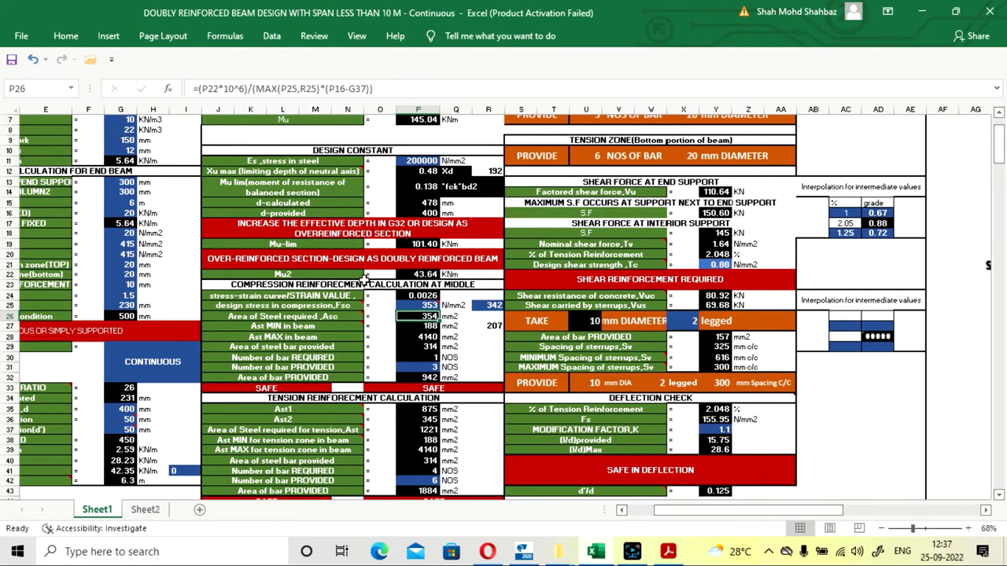
{"action": "left_click", "coordinate": [486, 305]}
{"action": "type", "text": "0"}
{"action": "key", "text": "Return"}
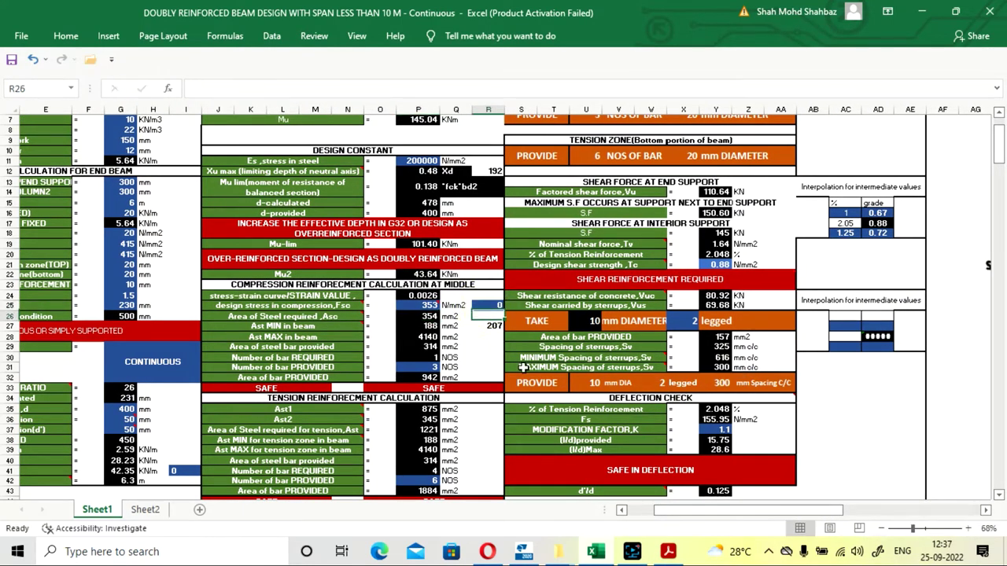
{"action": "left_click", "coordinate": [488, 358]}
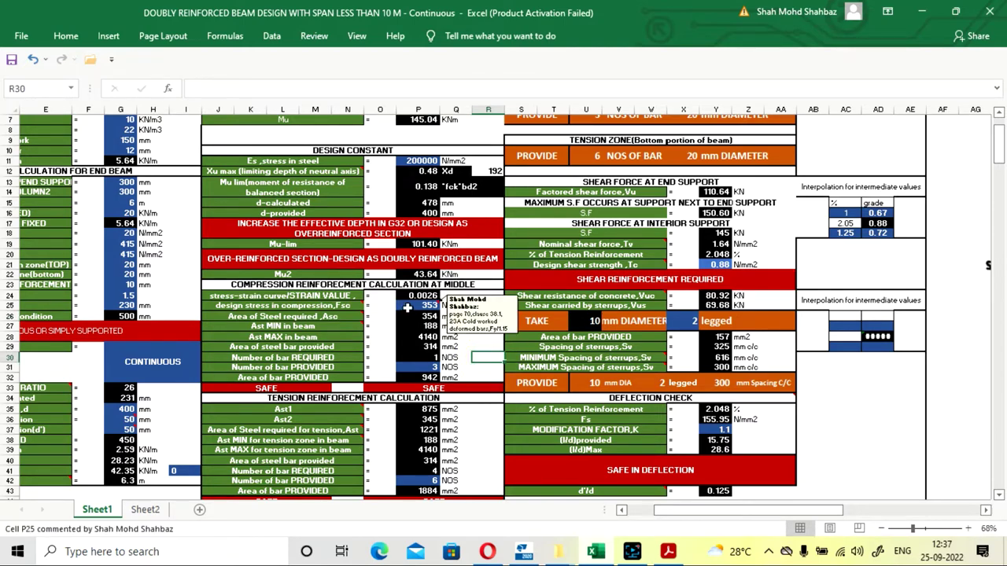
{"action": "left_click_drag", "start_coordinate": [772, 511], "coordinate": [805, 516]}
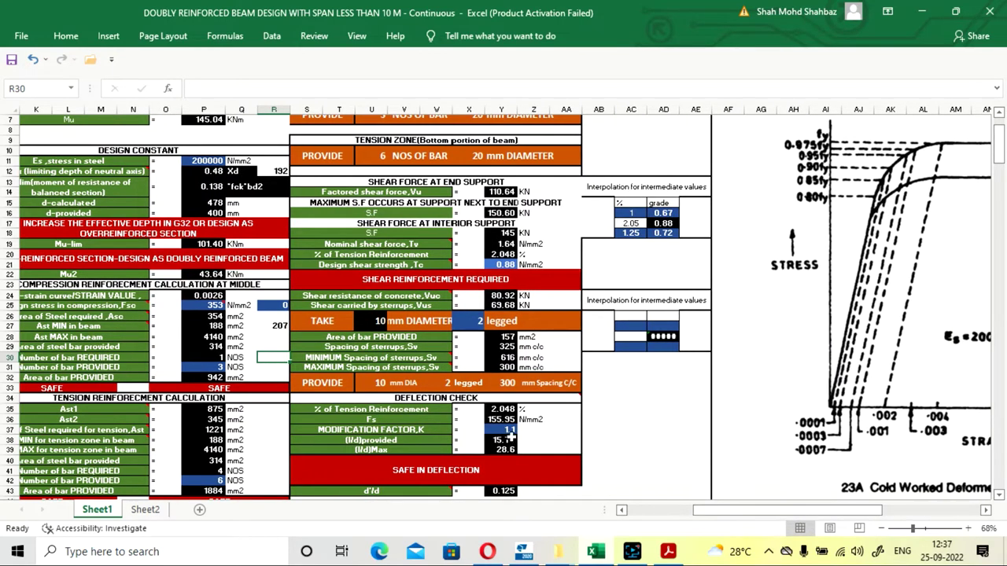
Try 42, 244 and 450 in turn as the second Fsc value in R25.
{"action": "left_click", "coordinate": [265, 305]}
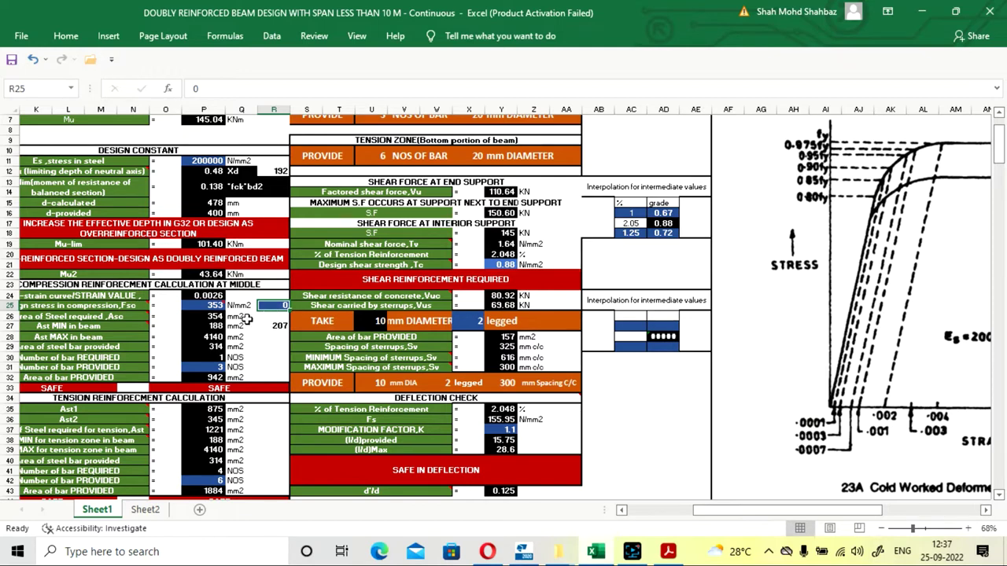
{"action": "key", "text": "F2"}
{"action": "type", "text": "42"}
{"action": "key", "text": "Return"}
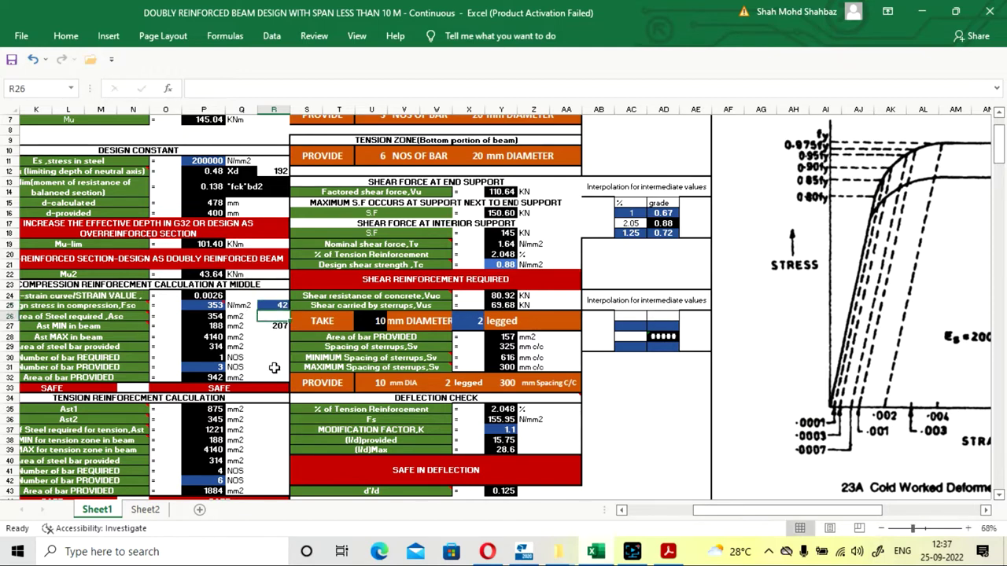
{"action": "key", "text": "Up"}
{"action": "type", "text": "2"}
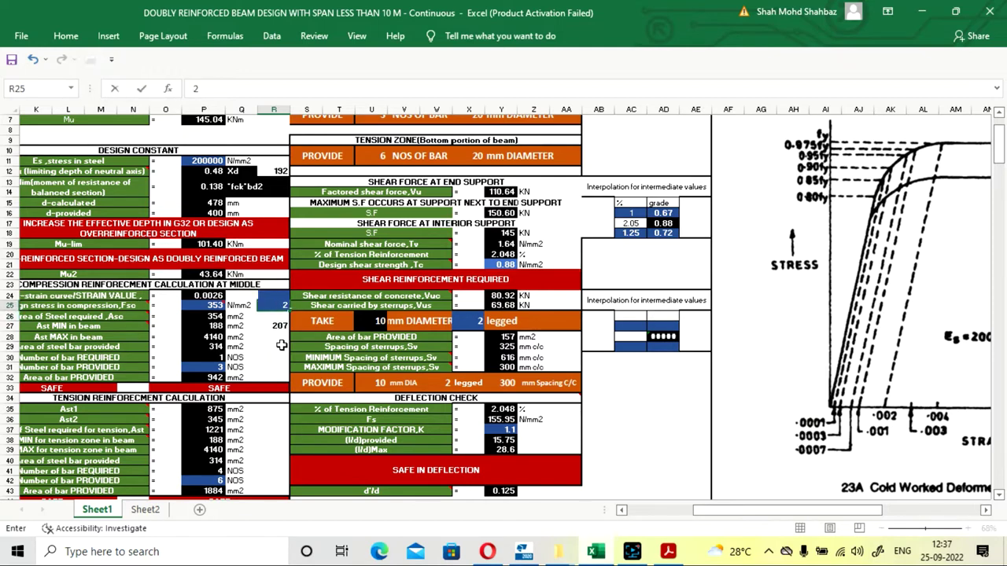
{"action": "type", "text": "44"}
{"action": "key", "text": "Return"}
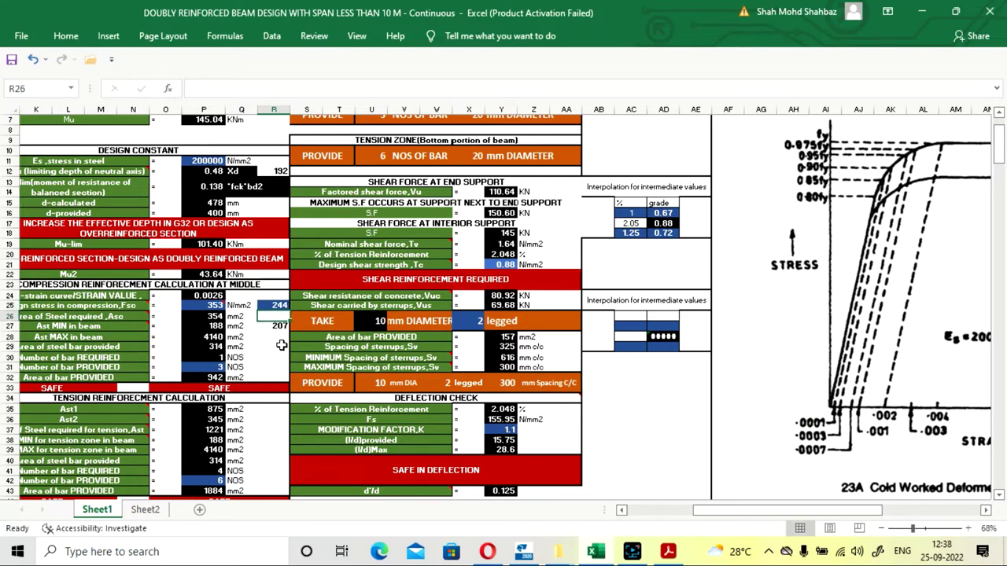
{"action": "left_click", "coordinate": [273, 304]}
{"action": "type", "text": "450"}
{"action": "key", "text": "Return"}
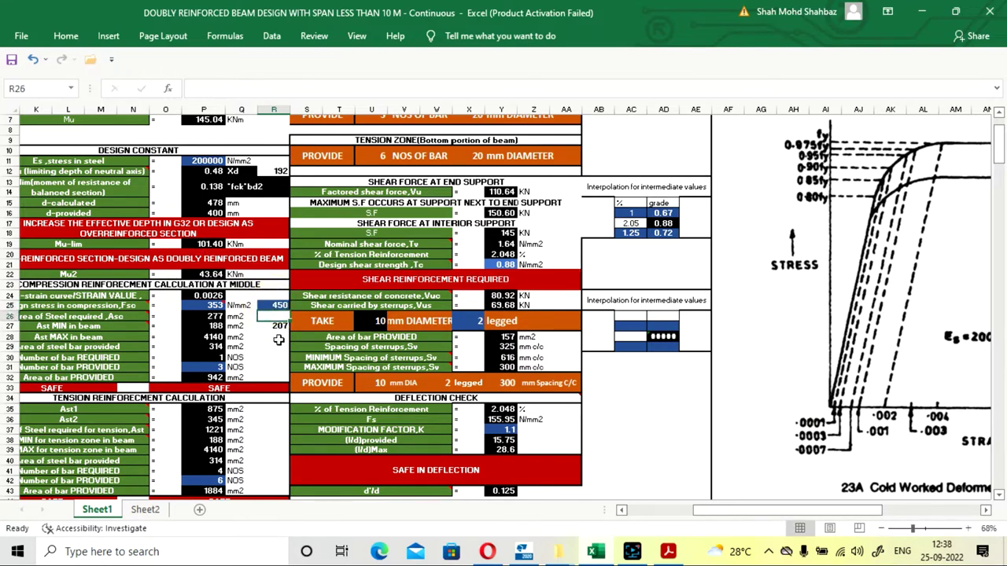
Try 0 as the design stress Fsc in P25, and undo the entry.
{"action": "left_click_drag", "start_coordinate": [752, 516], "coordinate": [693, 516]}
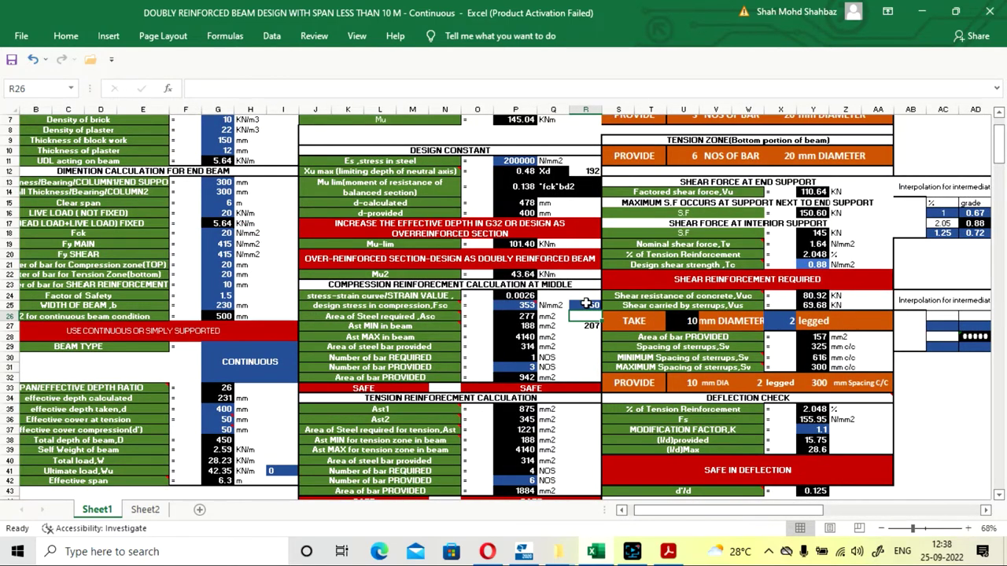
{"action": "left_click", "coordinate": [506, 310]}
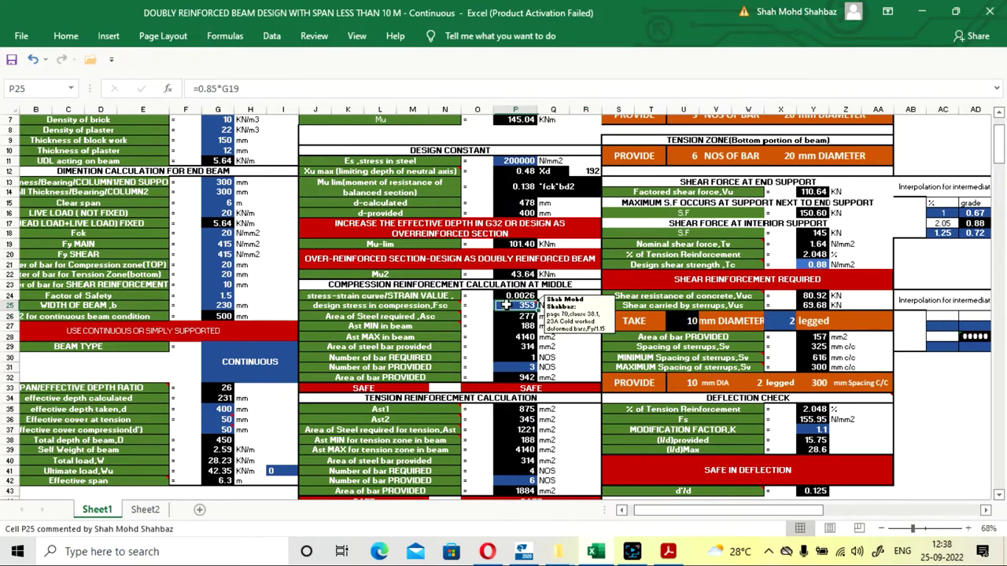
{"action": "type", "text": "0"}
{"action": "key", "text": "Return"}
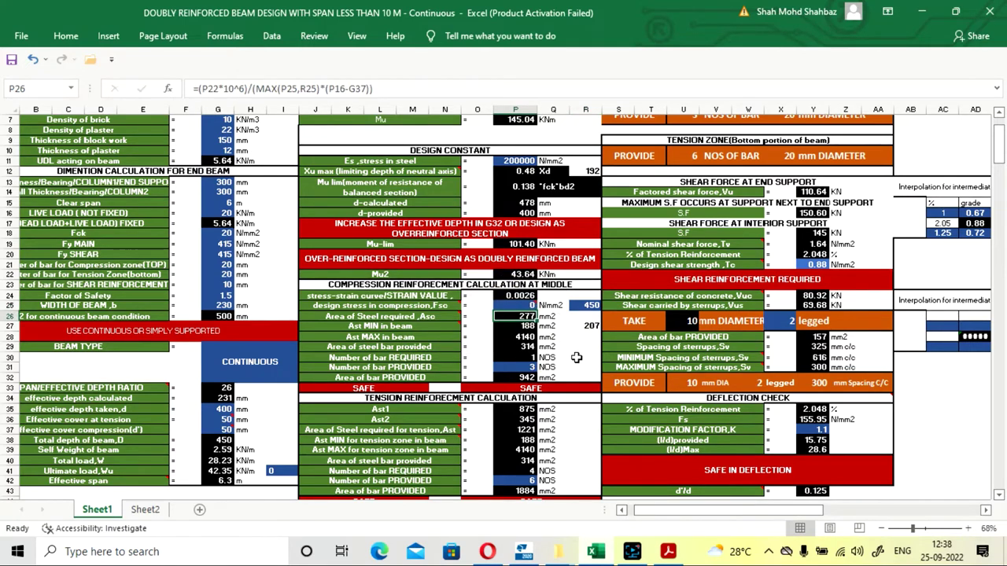
{"action": "key", "text": "ctrl+z"}
Reset R25 to 0, and review the =0.85*G19 formula in P25 alongside the stress-strain curve.
{"action": "left_click", "coordinate": [590, 306]}
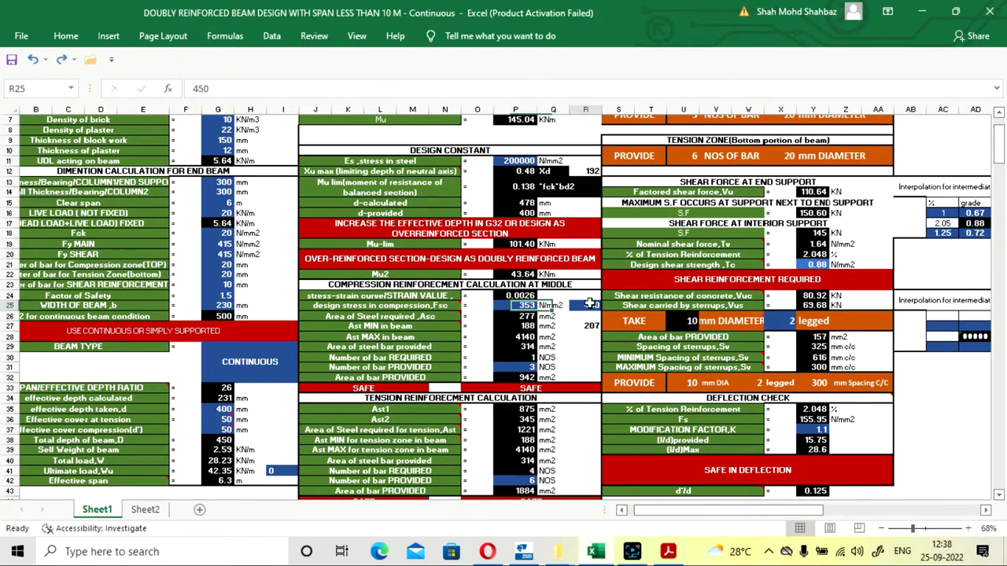
{"action": "type", "text": "0"}
{"action": "key", "text": "Return"}
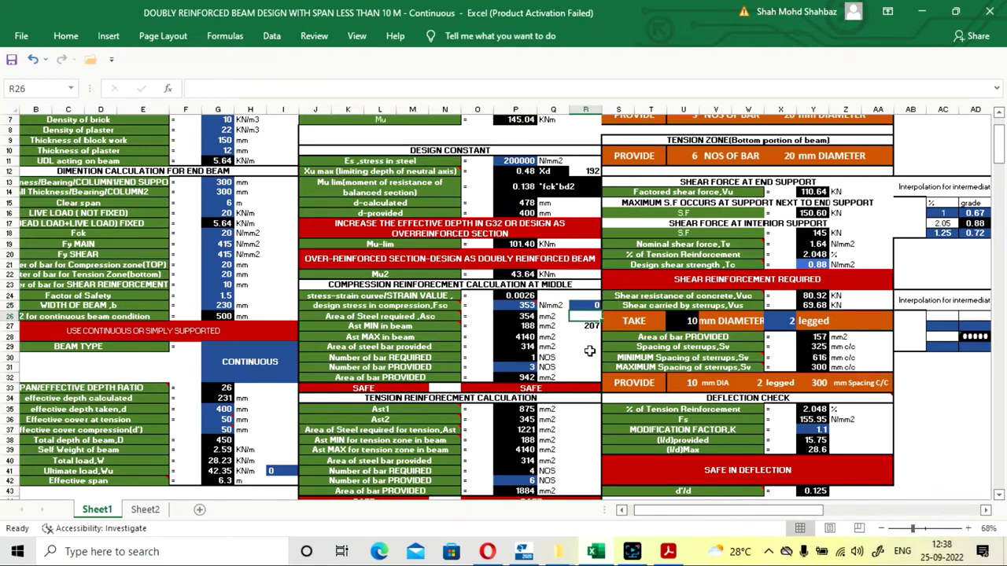
{"action": "left_click", "coordinate": [514, 306]}
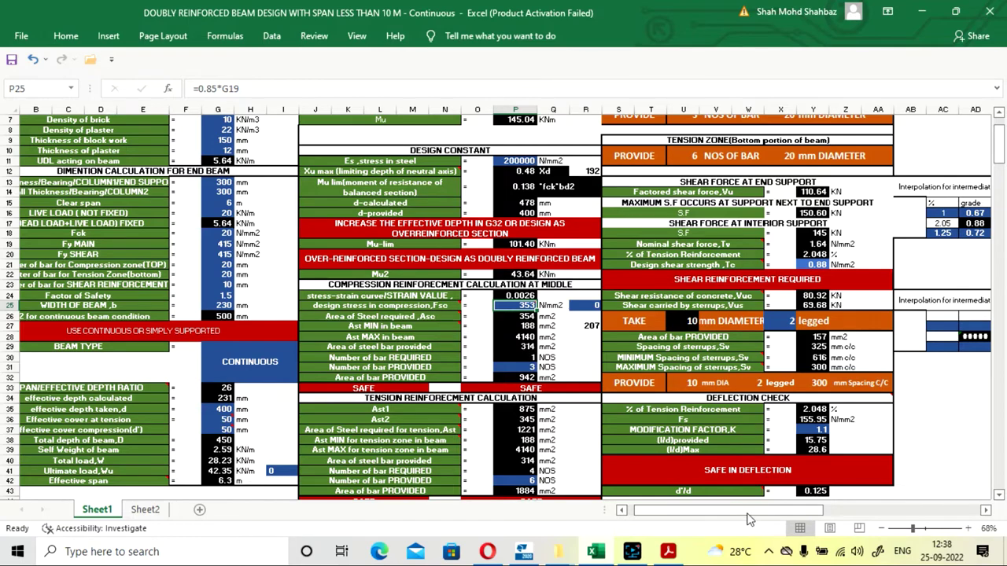
{"action": "left_click_drag", "start_coordinate": [748, 513], "coordinate": [826, 519]}
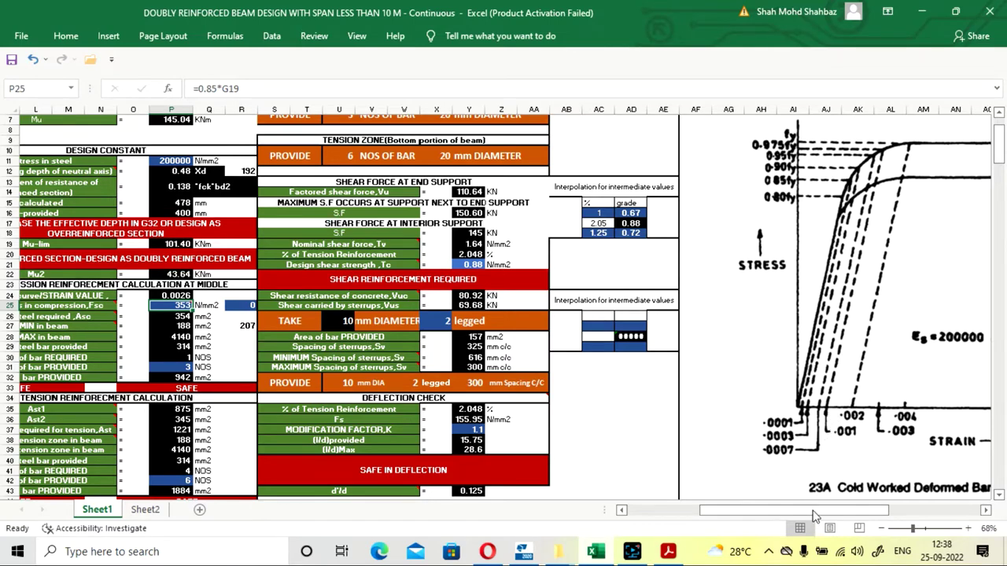
{"action": "left_click_drag", "start_coordinate": [815, 515], "coordinate": [736, 516]}
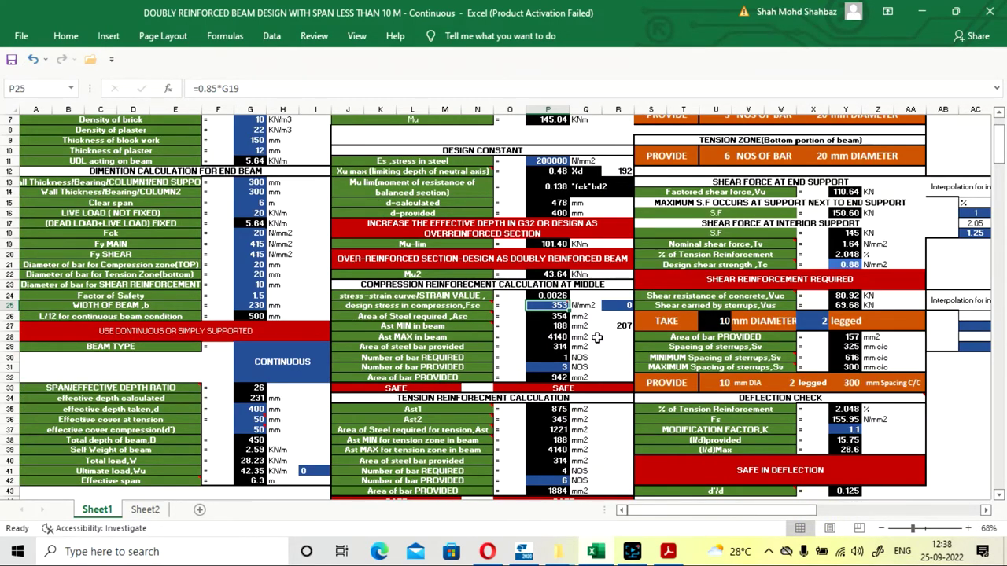
Set the second Fsc value in R25 to 450.
{"action": "key", "text": "Right"}
{"action": "key", "text": "Right"}
{"action": "type", "text": "450"}
{"action": "key", "text": "ctrl+Return"}
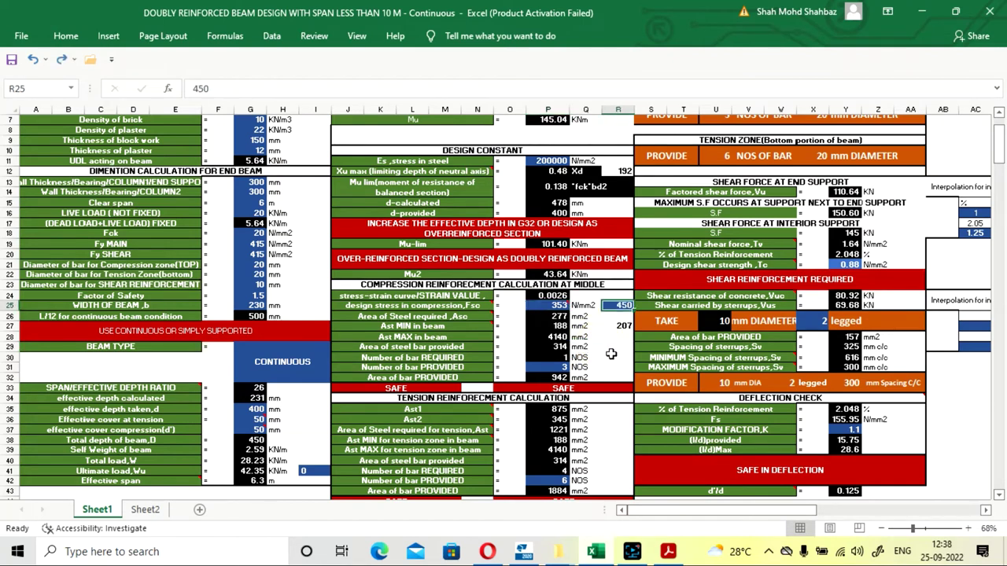
{"action": "left_click", "coordinate": [611, 356]}
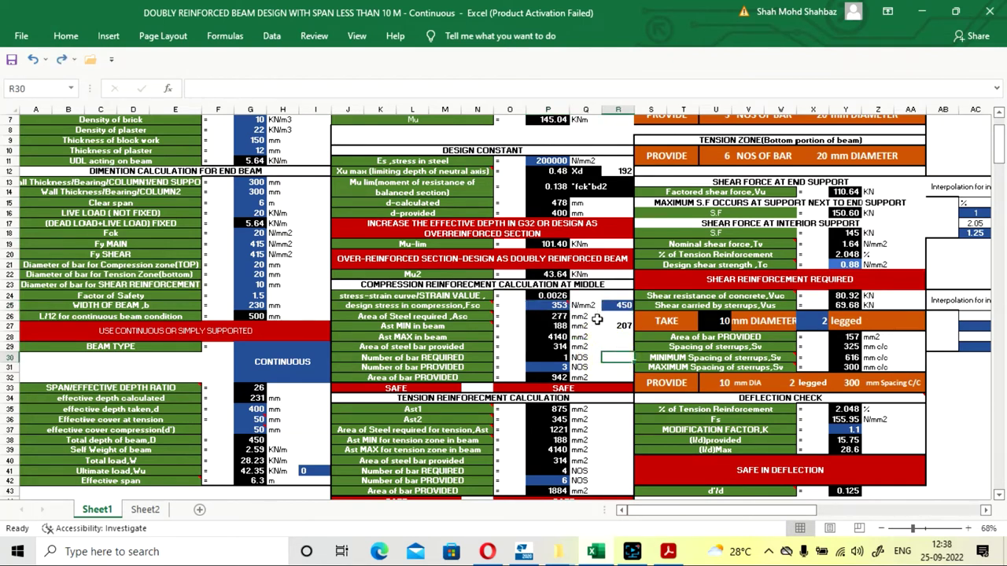
Undo the trial entries in P25 and R25 back to the original Fsc inputs.
{"action": "key", "text": "ctrl+z"}
{"action": "key", "text": "ctrl+z"}
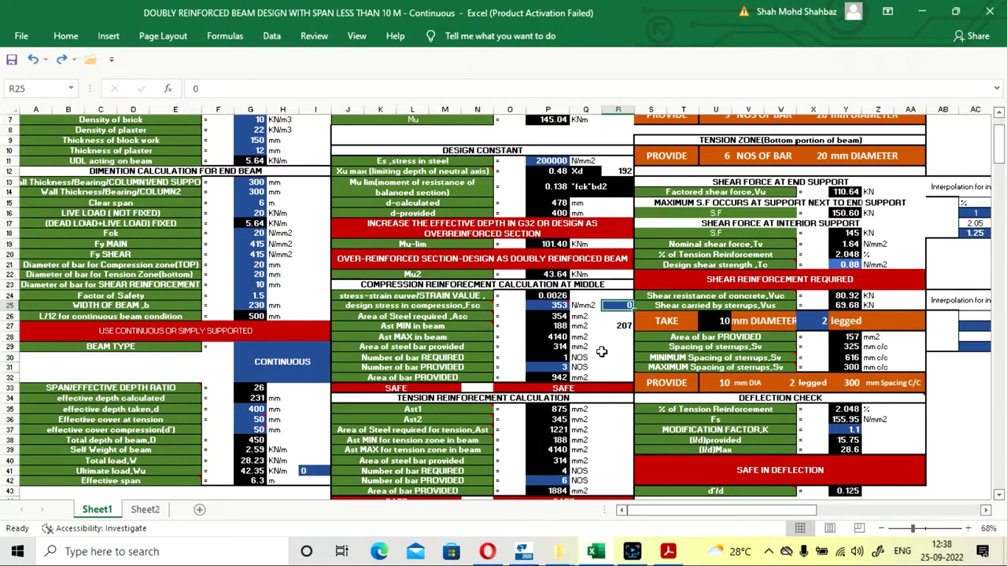
{"action": "key", "text": "ctrl+z"}
{"action": "key", "text": "ctrl+z"}
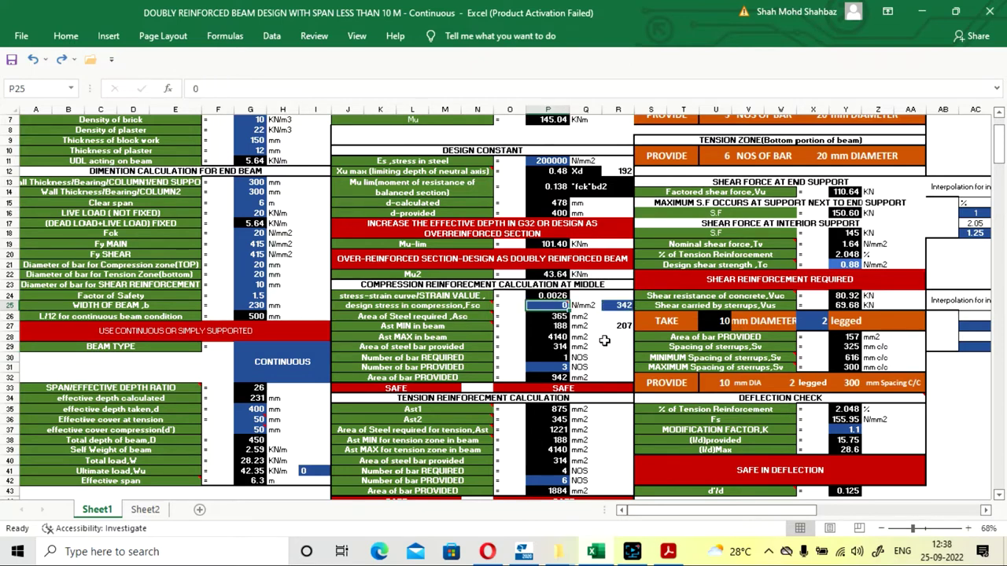
Review the Ast MIN and Ast MAX formulas in P27 and P28, along with the neighbouring value in R27.
{"action": "left_click", "coordinate": [616, 347]}
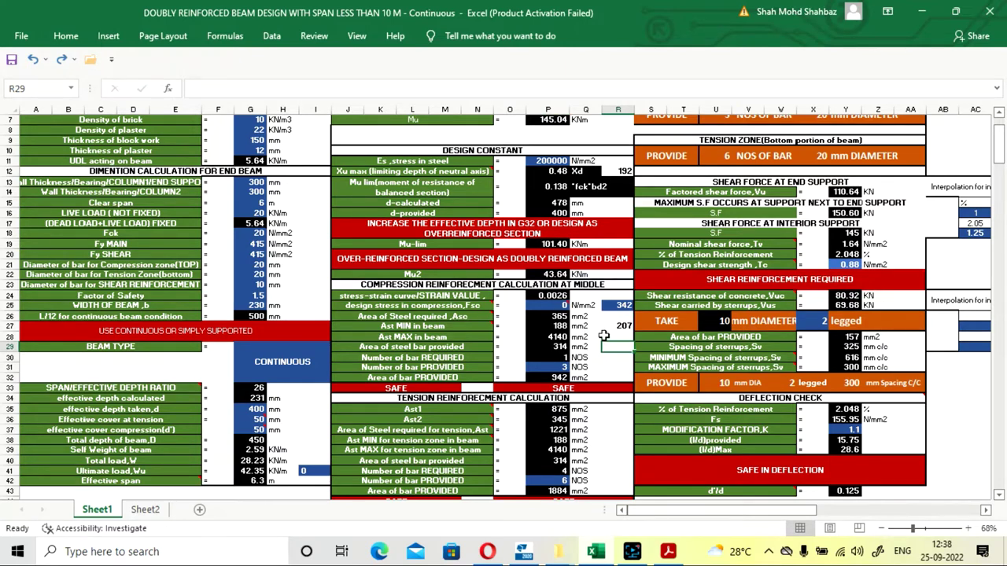
{"action": "key", "text": "Up"}
{"action": "key", "text": "Up"}
{"action": "key", "text": "Left"}
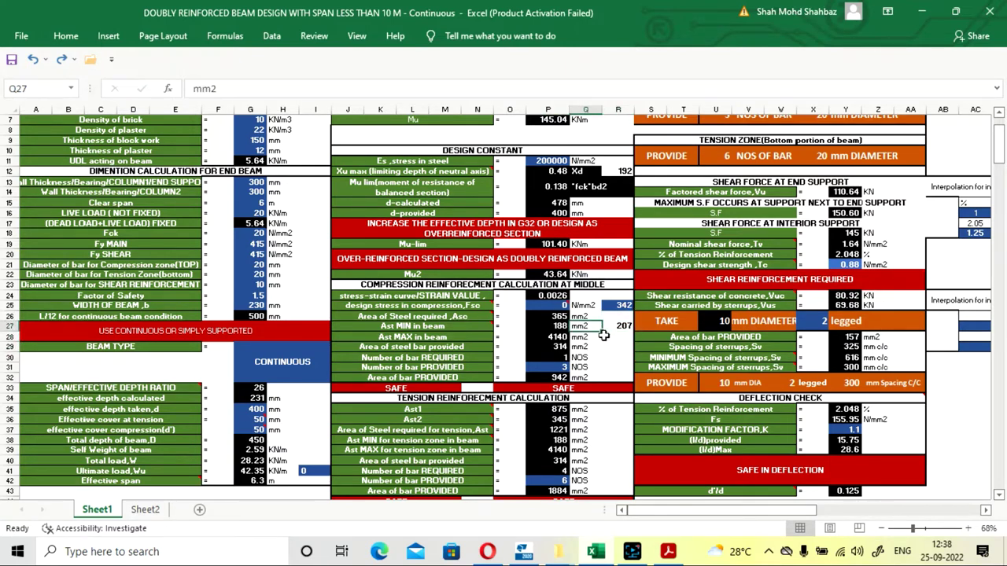
{"action": "key", "text": "Left"}
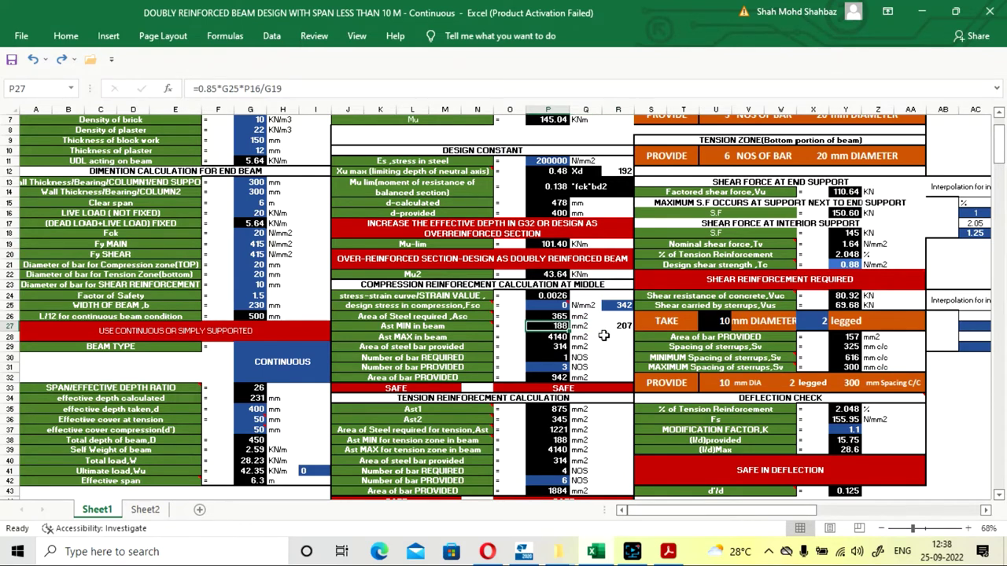
{"action": "key", "text": "Up"}
{"action": "key", "text": "Down"}
{"action": "key", "text": "Down"}
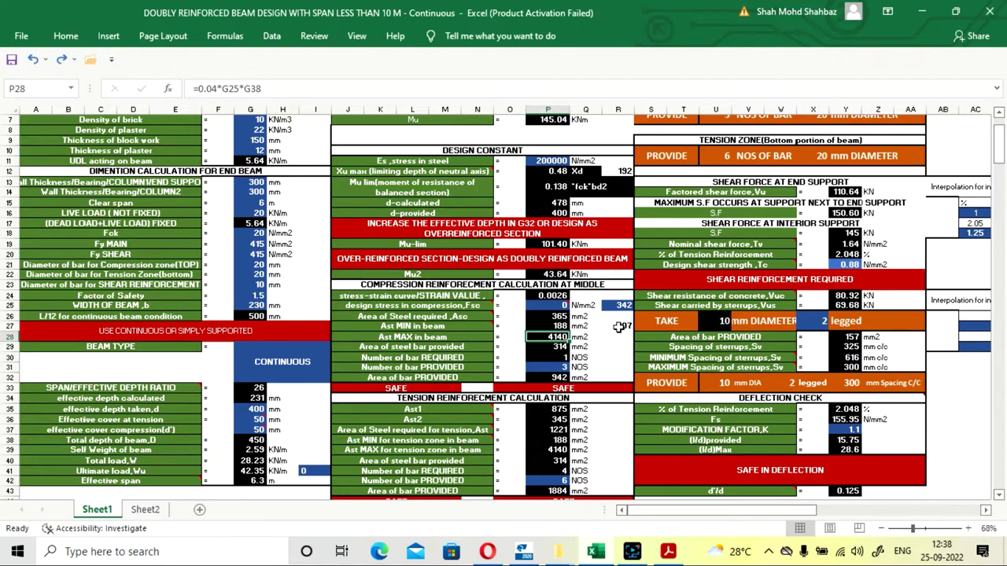
{"action": "left_click", "coordinate": [620, 325]}
{"action": "left_click", "coordinate": [621, 347]}
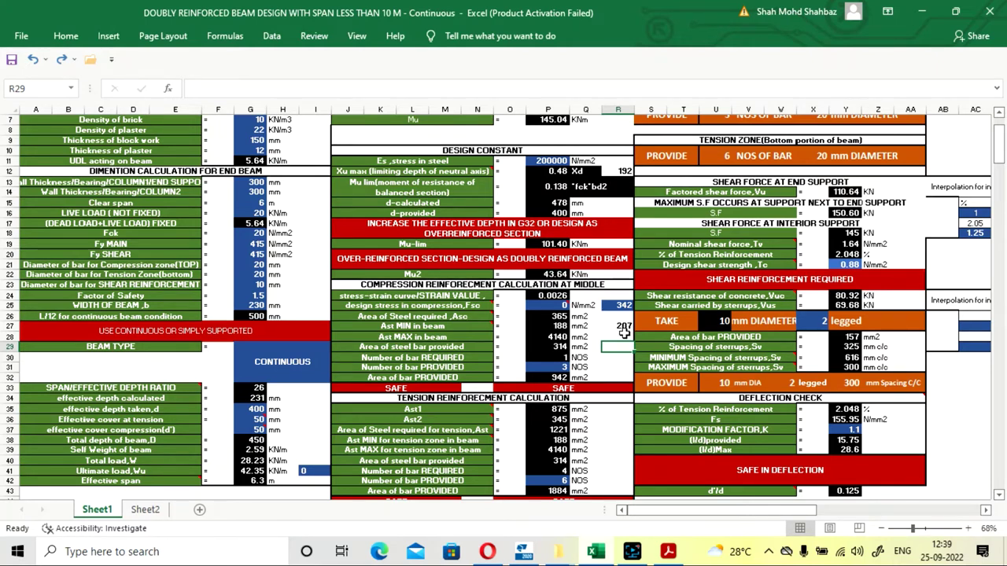
{"action": "left_click", "coordinate": [621, 327]}
{"action": "left_click", "coordinate": [617, 367]}
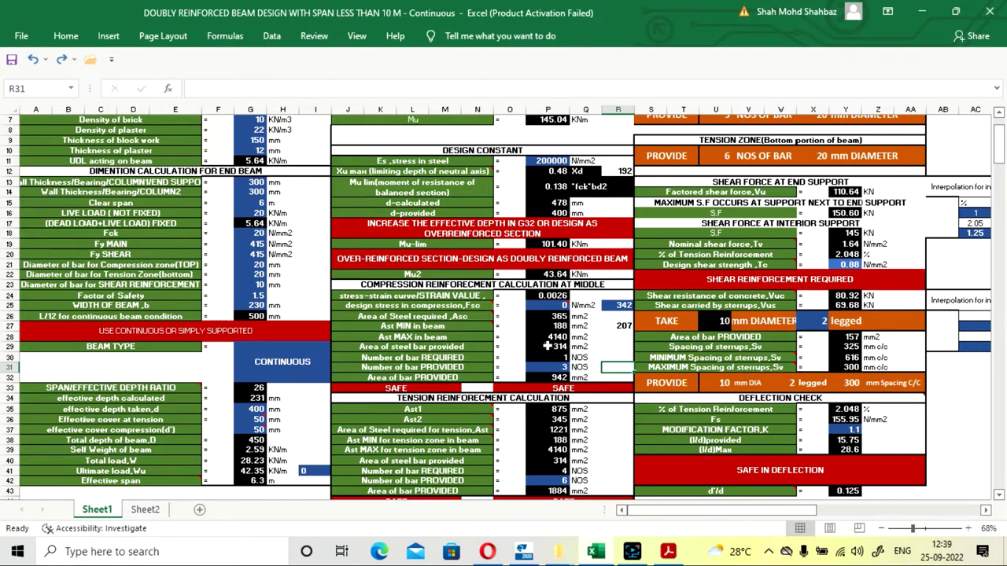
Inspect the compression bar area formula in P29 with its referenced diameter cell, and the number of bars required formula in P30.
{"action": "left_click", "coordinate": [546, 346]}
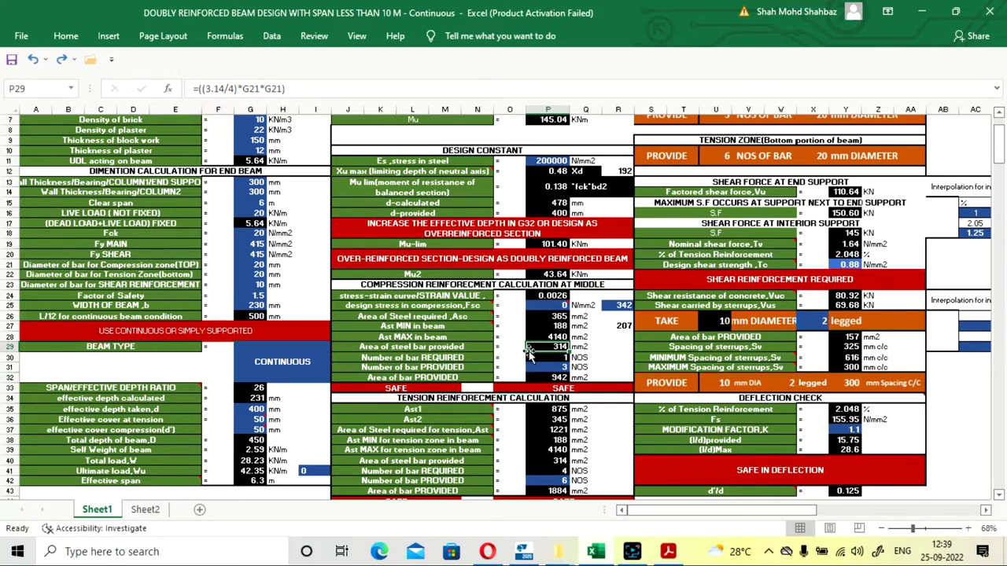
{"action": "key", "text": "F2"}
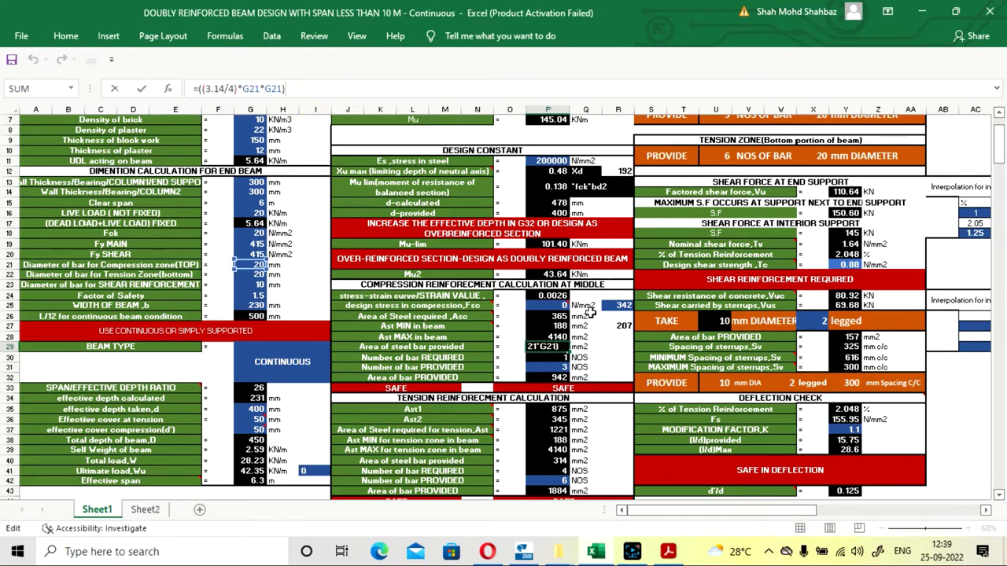
{"action": "left_click", "coordinate": [607, 359]}
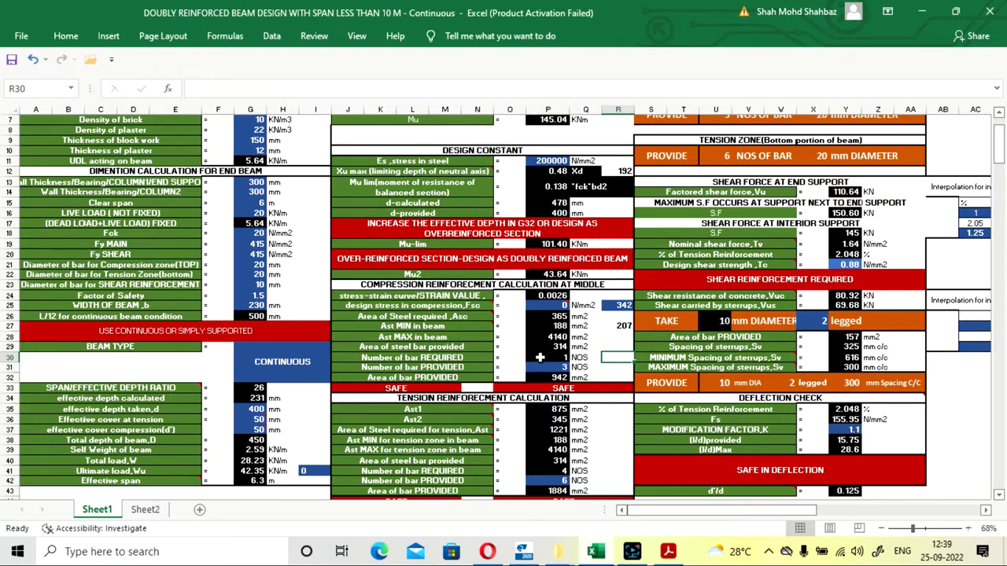
{"action": "left_click", "coordinate": [546, 357]}
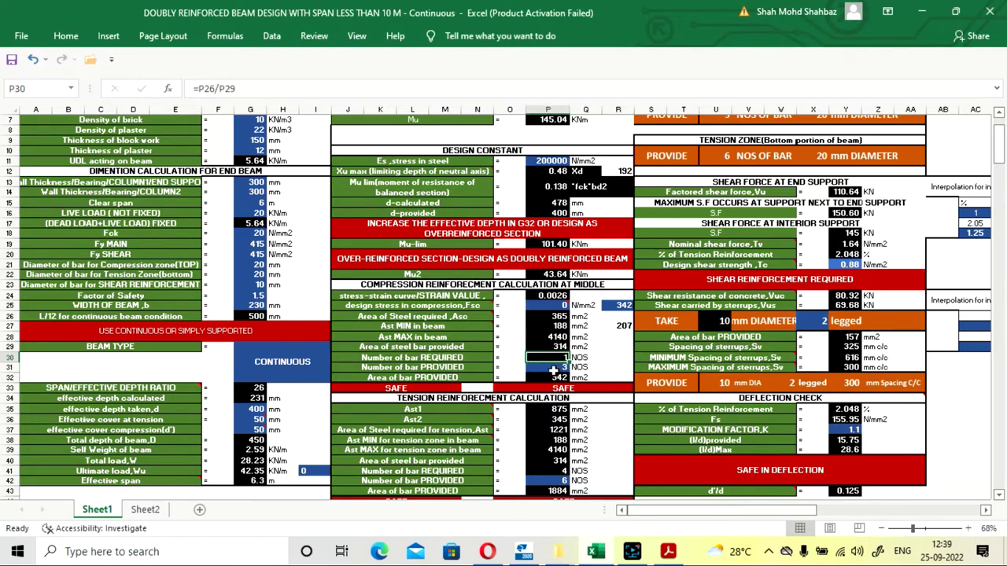
Set the number of compression bars provided in P31 to 2.
{"action": "left_click", "coordinate": [553, 368]}
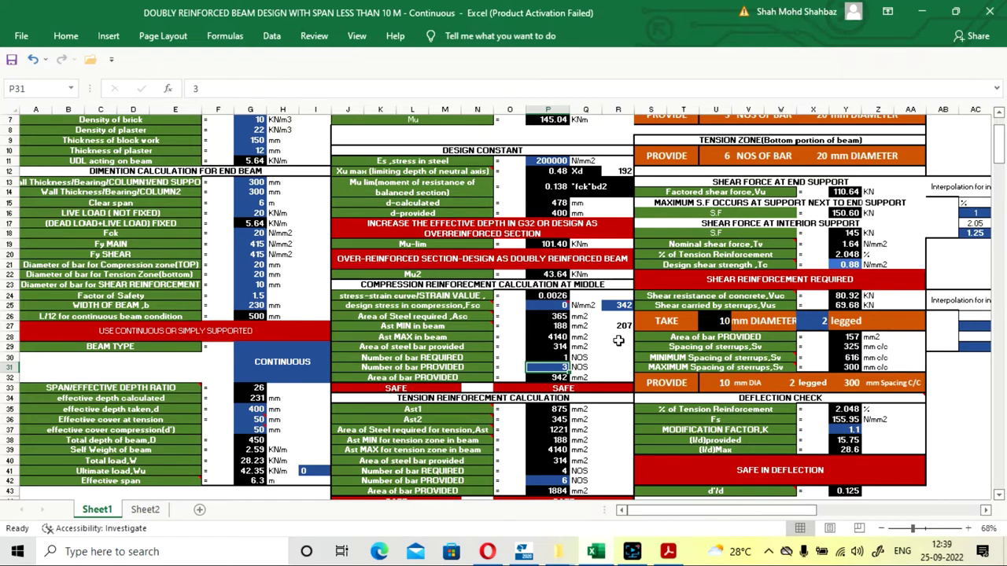
{"action": "type", "text": "2"}
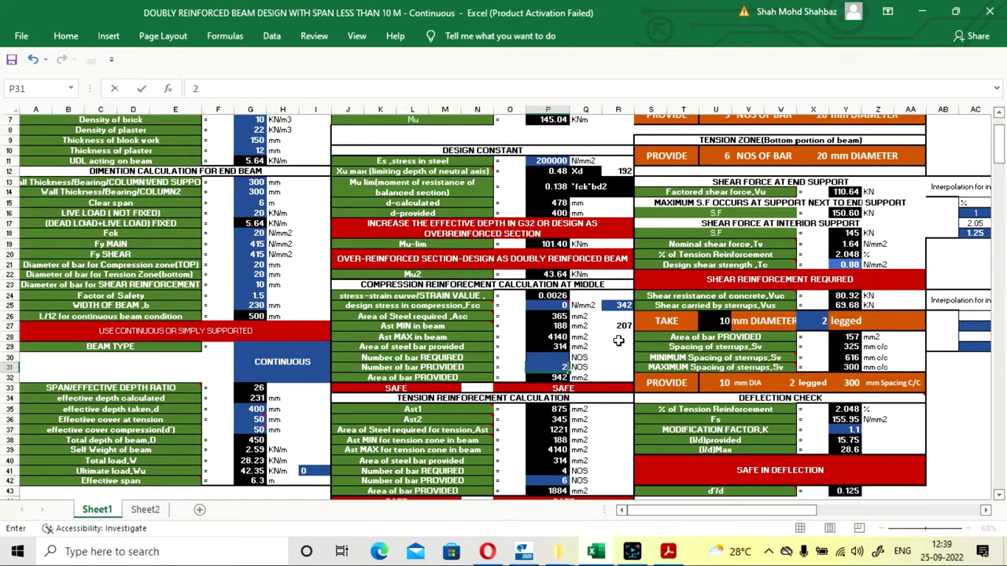
{"action": "key", "text": "Return"}
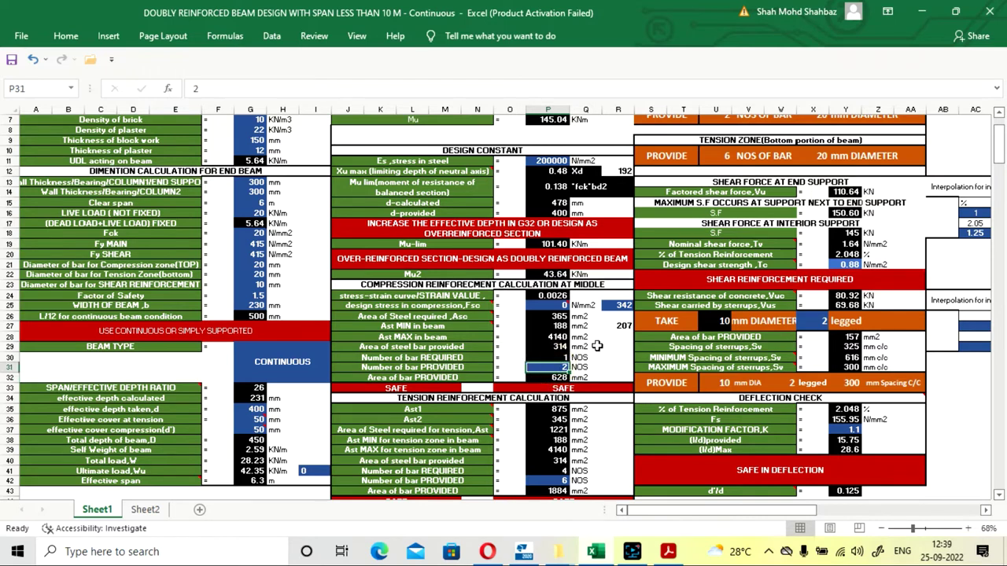
{"action": "left_click", "coordinate": [605, 355]}
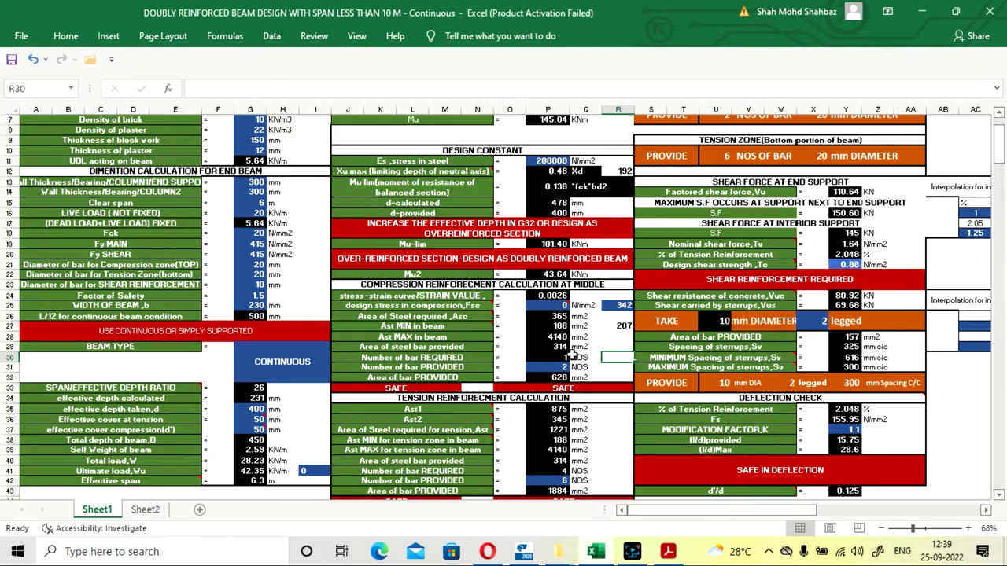
Try a 16 mm compression zone bar diameter in G21, and undo the change.
{"action": "left_click", "coordinate": [246, 265]}
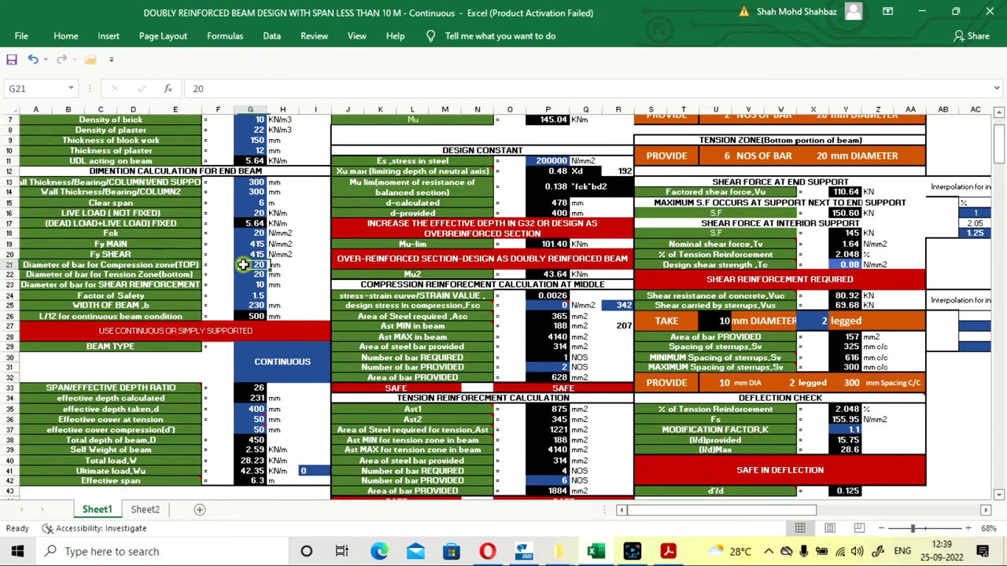
{"action": "type", "text": "1"}
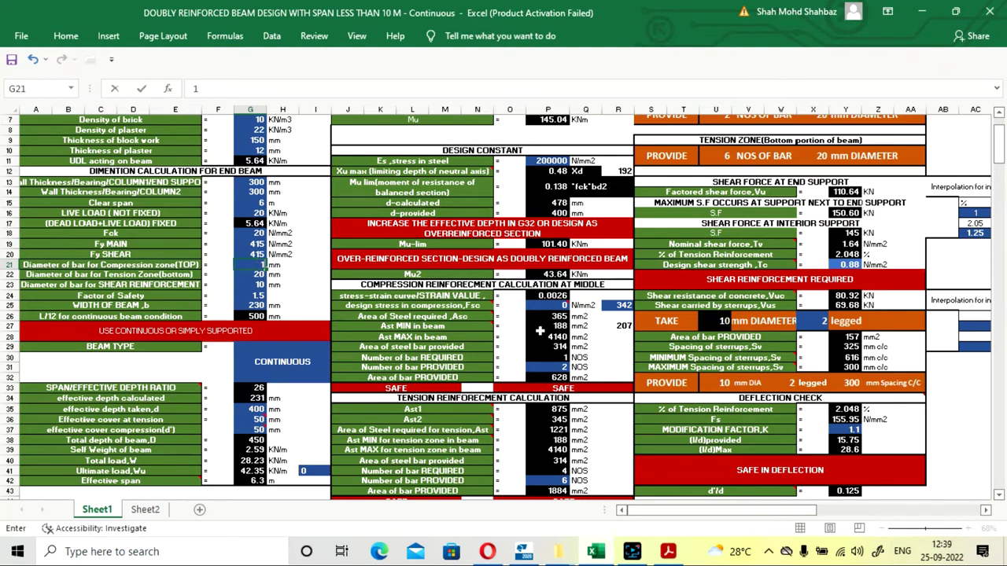
{"action": "type", "text": "6"}
{"action": "key", "text": "Return"}
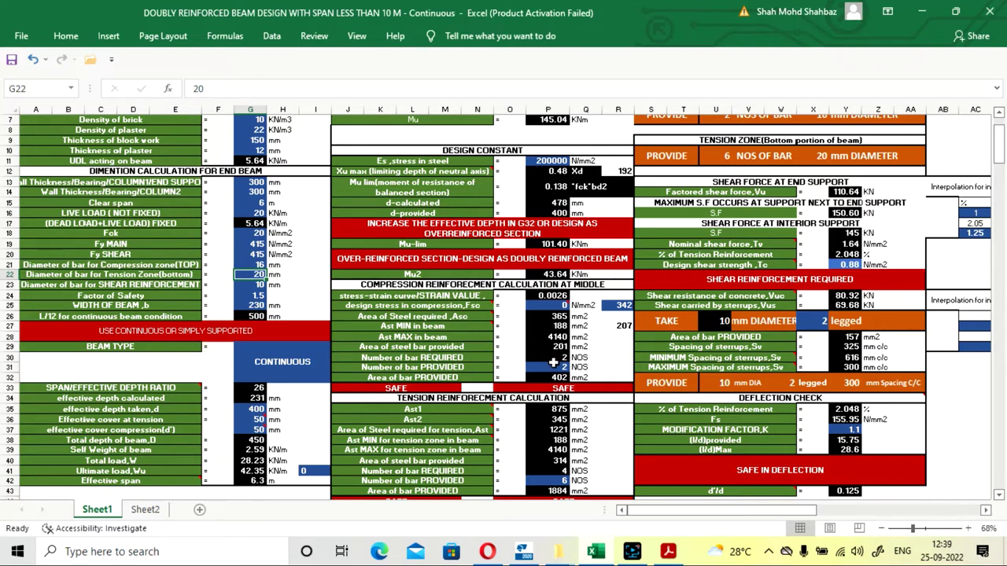
{"action": "left_click", "coordinate": [619, 358]}
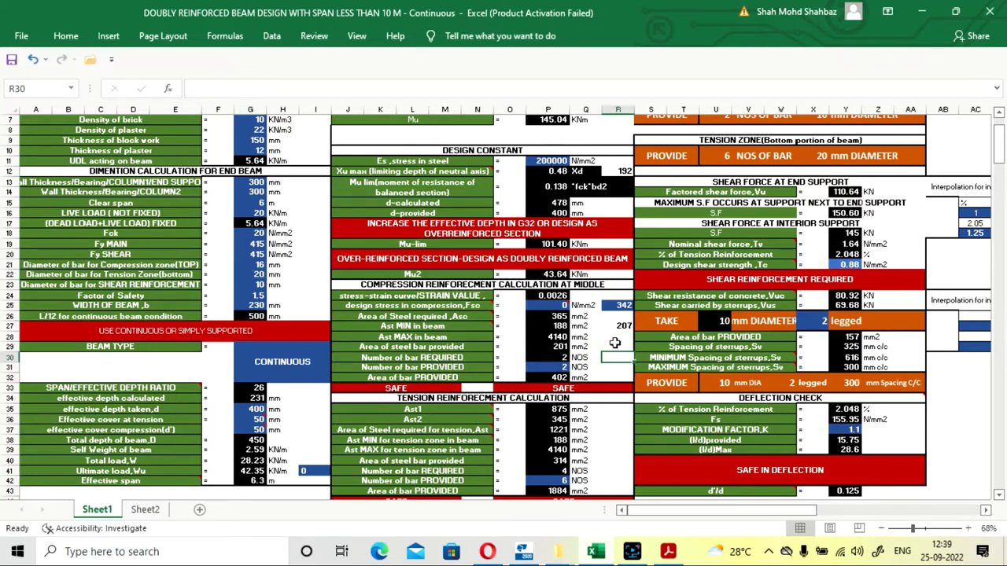
{"action": "key", "text": "ctrl+z"}
{"action": "left_click", "coordinate": [617, 347]}
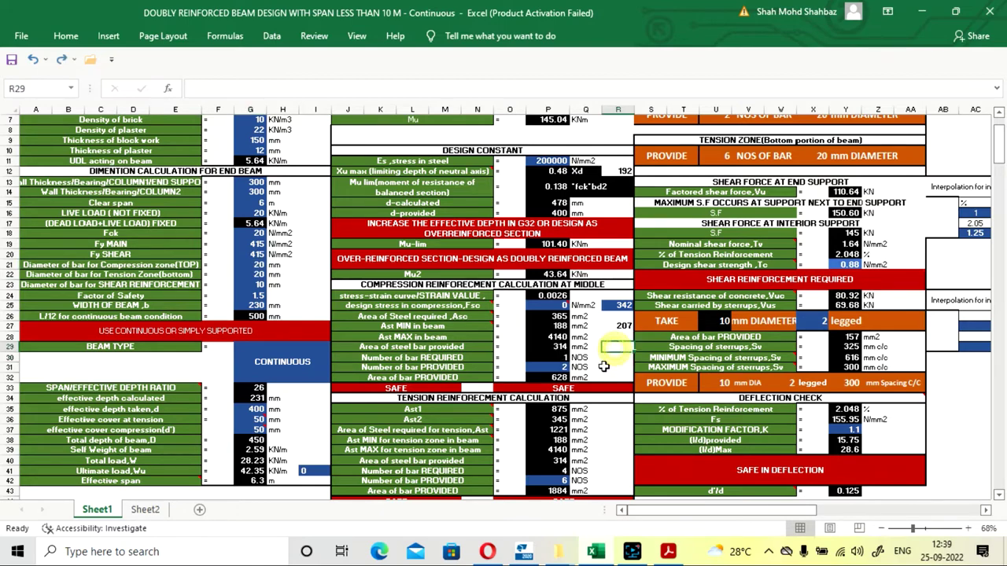
Review the tension reinforcement calculation on Sheet1 against the beam reinforcement drawing on Sheet2.
{"action": "scroll", "coordinate": [606, 350], "scroll_direction": "down", "scroll_amount": 1}
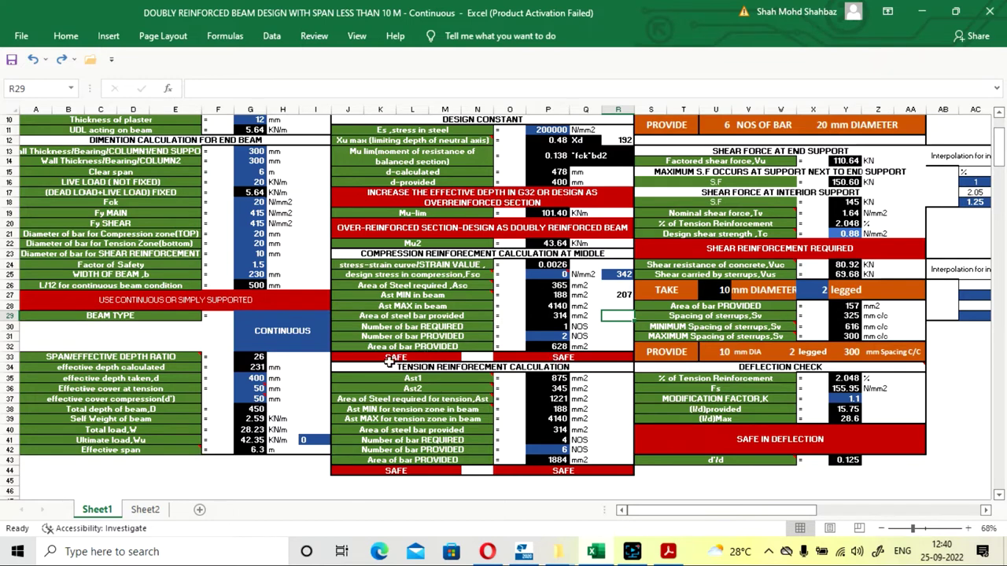
{"action": "left_click", "coordinate": [618, 338]}
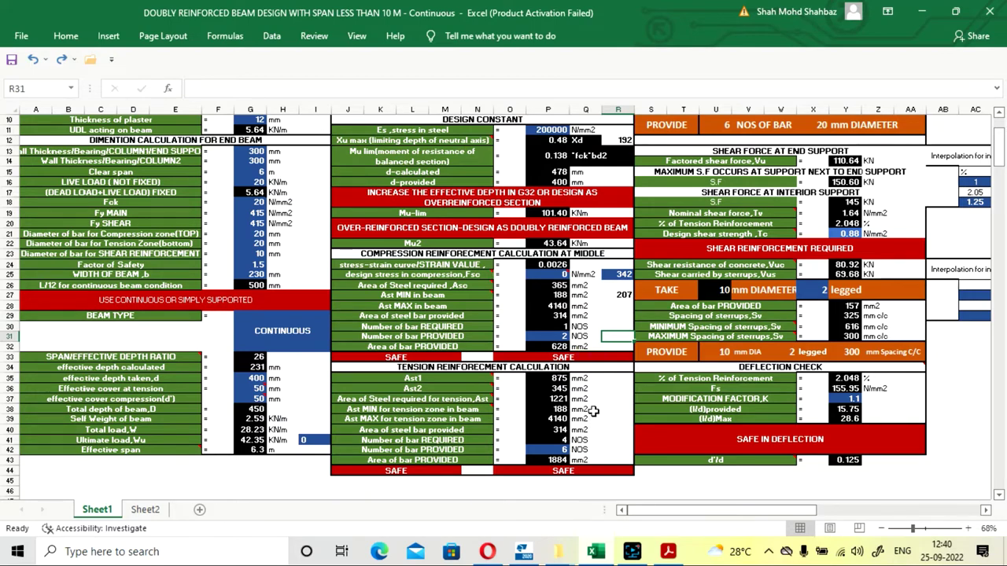
{"action": "scroll", "coordinate": [594, 405], "scroll_direction": "down", "scroll_amount": 1}
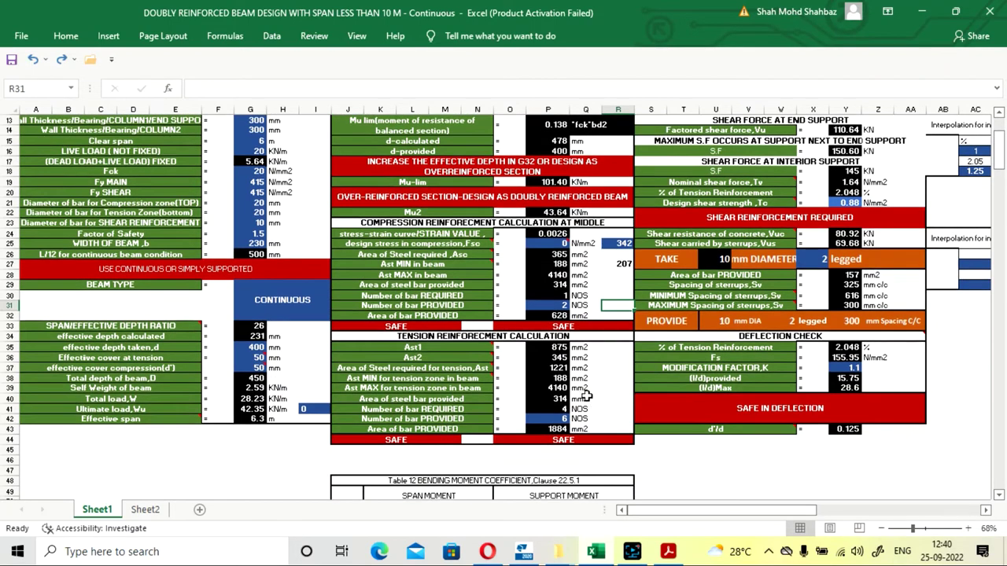
{"action": "left_click", "coordinate": [153, 516]}
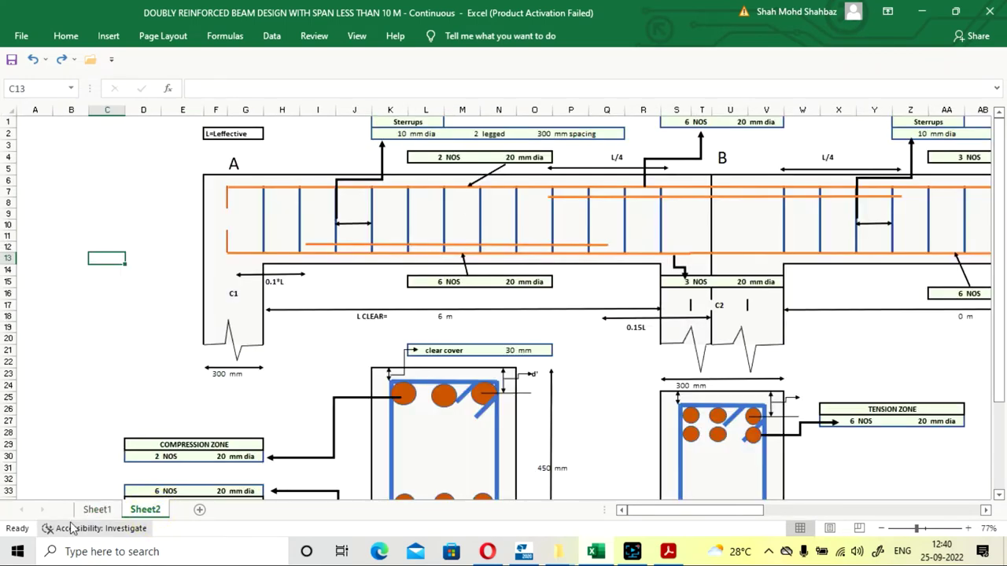
{"action": "left_click", "coordinate": [98, 510]}
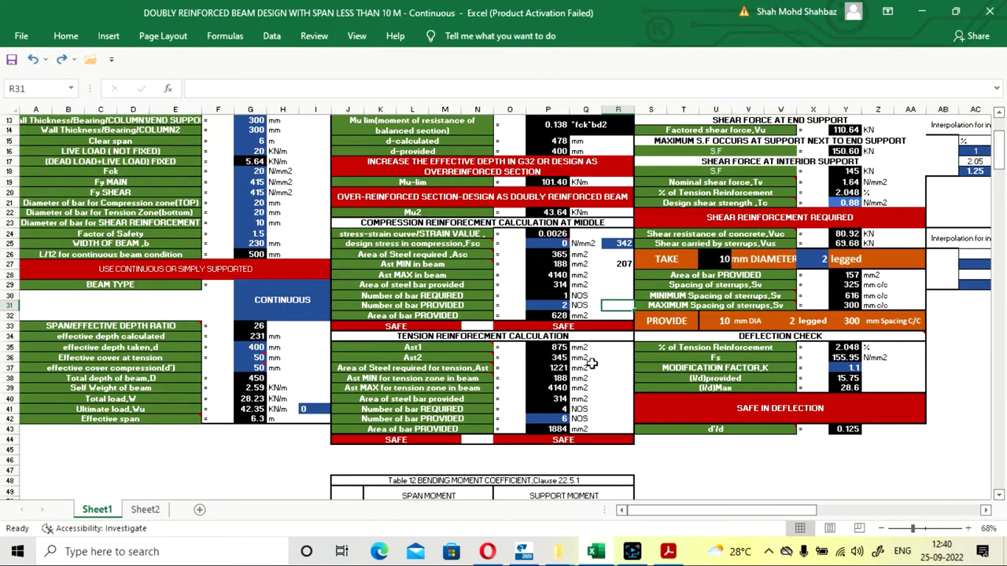
{"action": "mouse_move", "coordinate": [450, 352]}
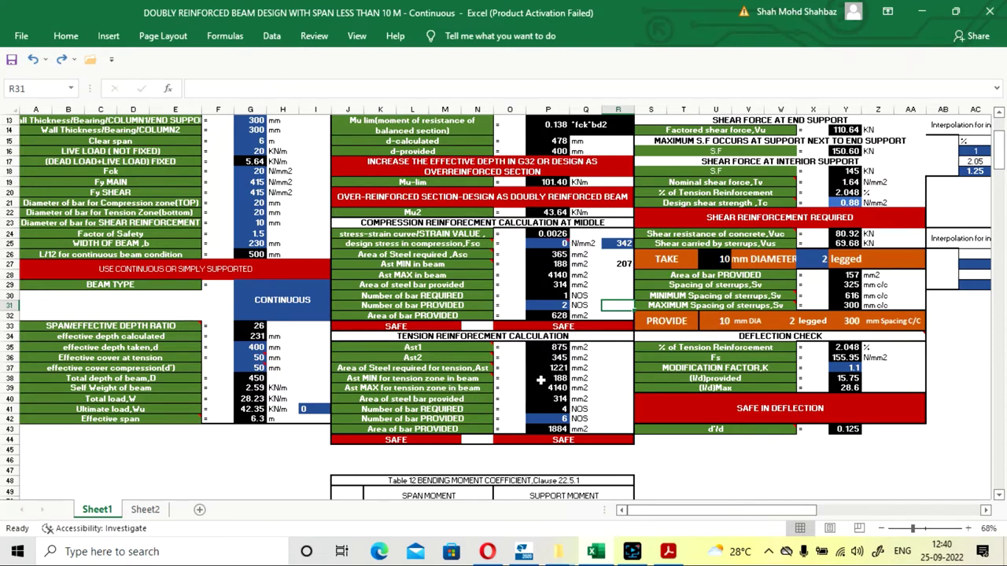
{"action": "left_click", "coordinate": [135, 511]}
{"action": "left_click", "coordinate": [97, 509]}
Try 4 tension bars provided in P42, and inspect the Fs formula in Y36 of the deflection check.
{"action": "left_click", "coordinate": [559, 418]}
{"action": "type", "text": "4"}
{"action": "key", "text": "Return"}
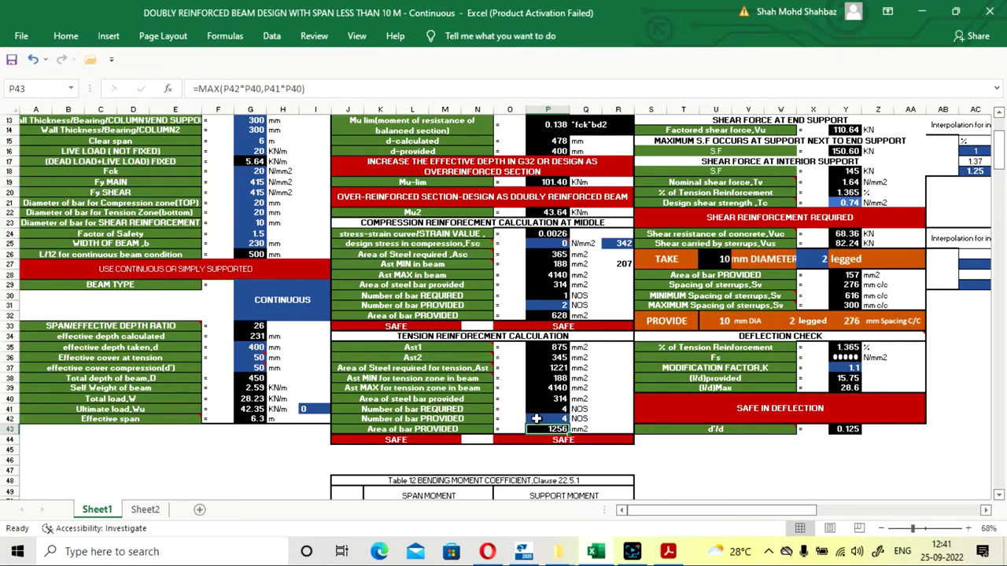
{"action": "double_click", "coordinate": [853, 358]}
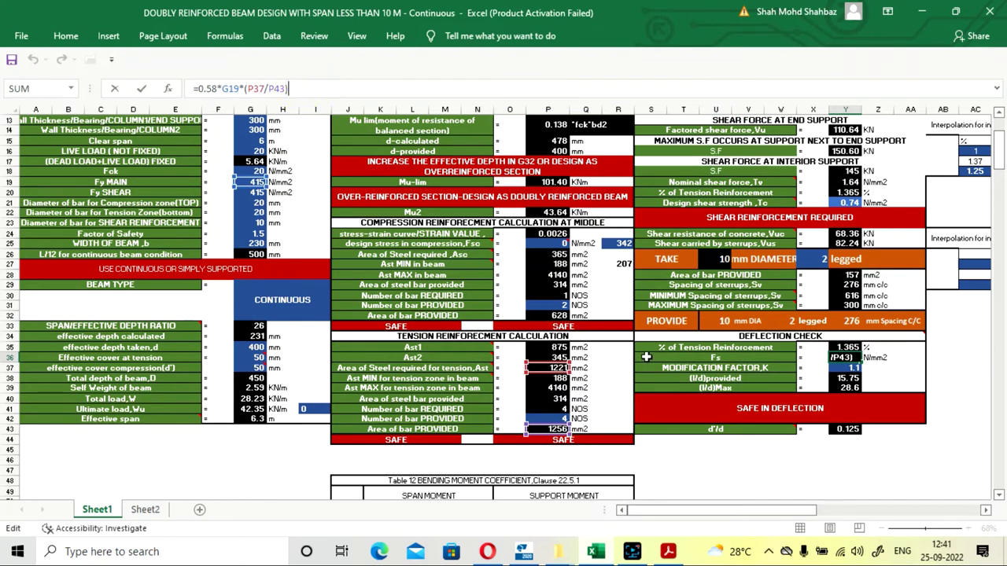
{"action": "key", "text": "Return"}
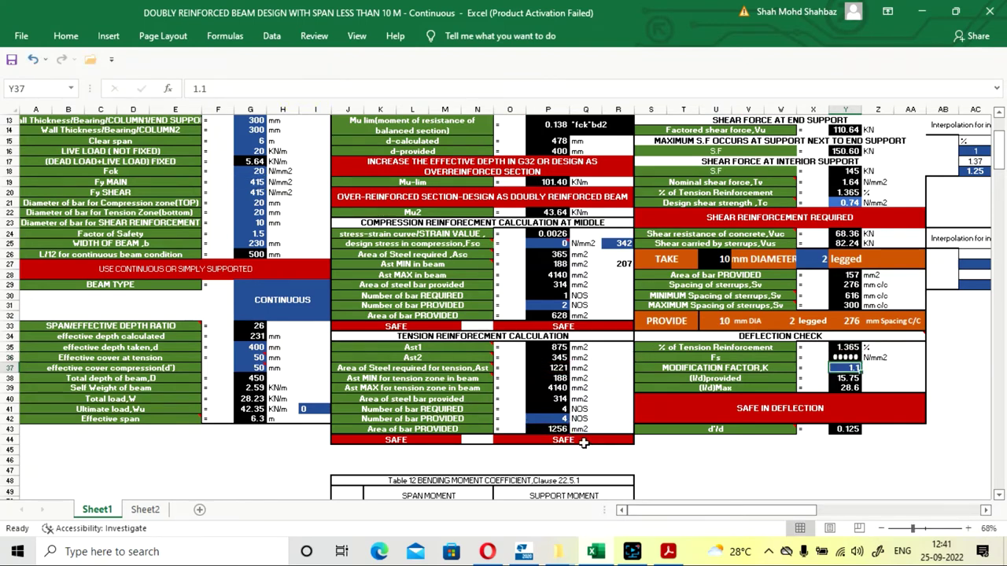
Set the number of tension bars provided in P42 back to 6.
{"action": "left_click", "coordinate": [555, 419]}
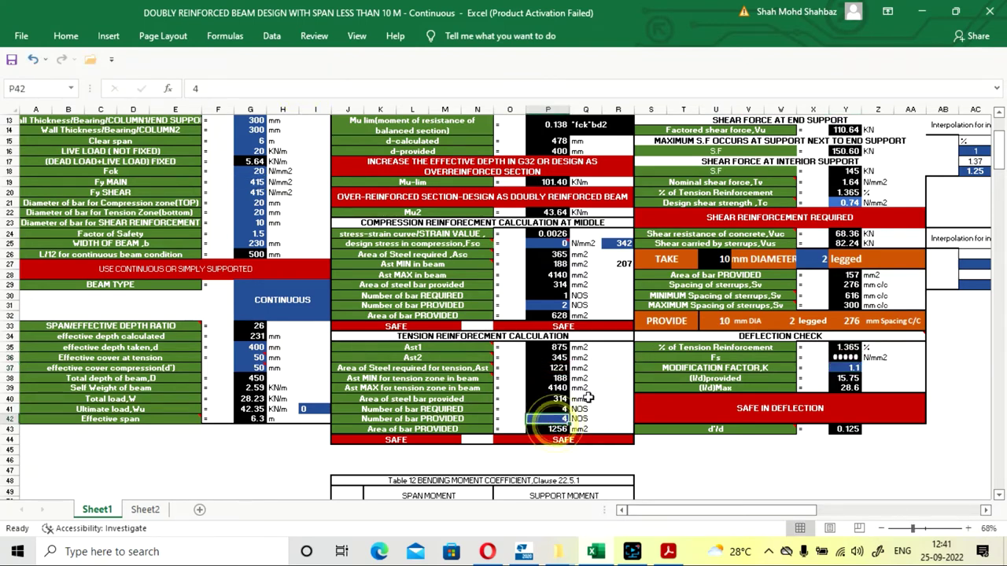
{"action": "type", "text": "6"}
{"action": "key", "text": "Return"}
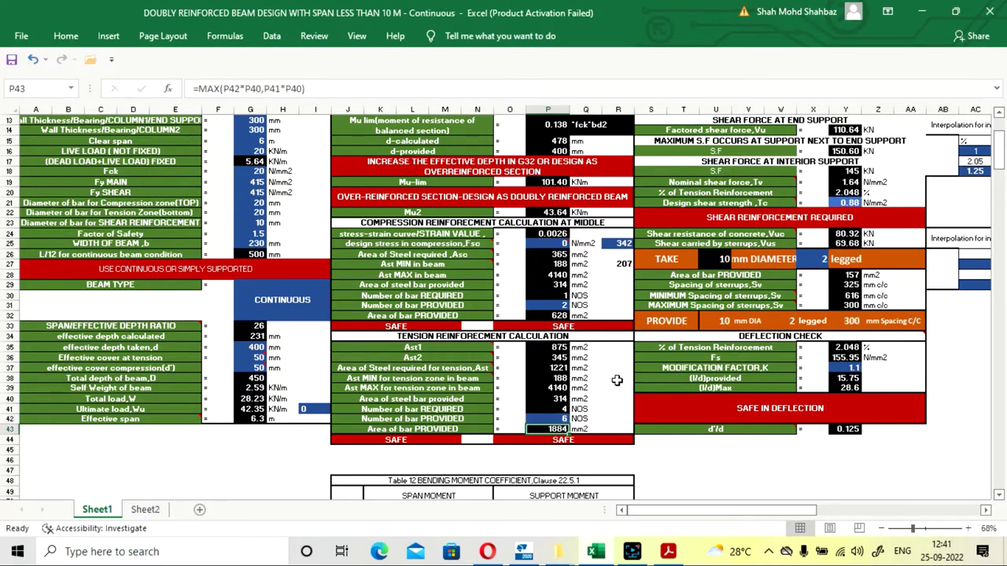
Set the number of tension bars provided in P42 to 4, and review the shear, deflection and interpolation sections.
{"action": "mouse_move", "coordinate": [717, 510]}
{"action": "left_mouse_down"}
{"action": "mouse_move", "coordinate": [760, 517]}
{"action": "mouse_move", "coordinate": [731, 512]}
{"action": "left_mouse_up"}
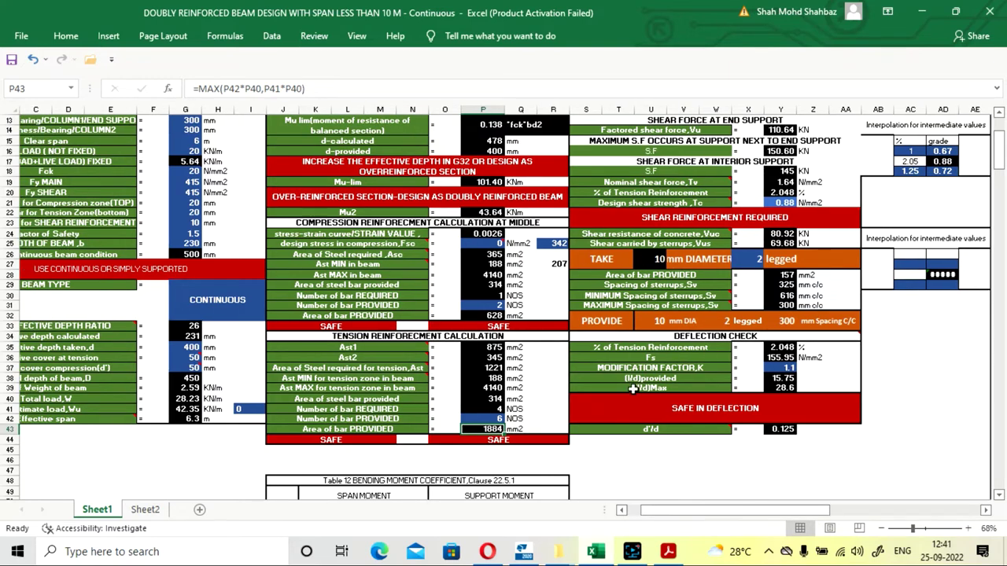
{"action": "left_click", "coordinate": [494, 419]}
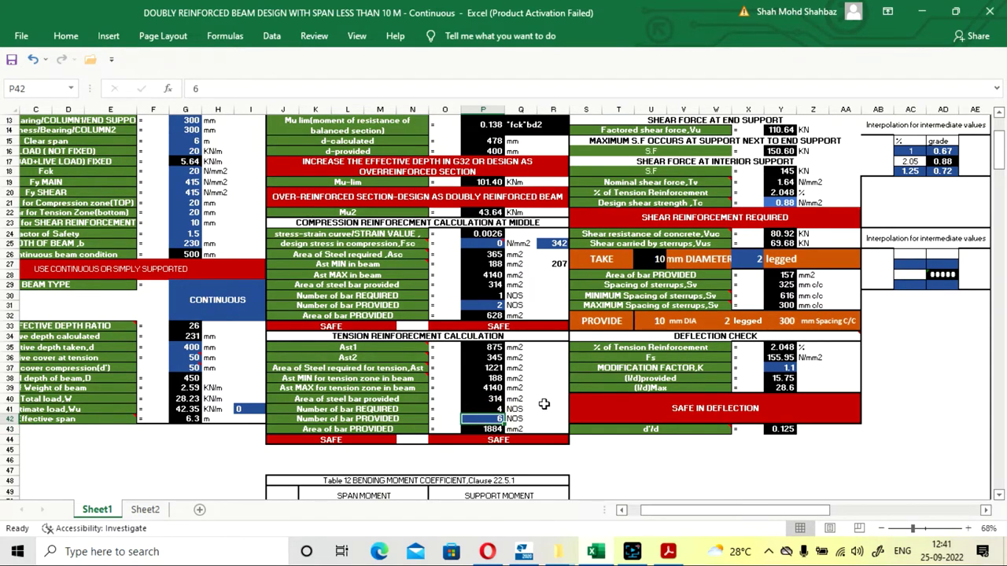
{"action": "type", "text": "4"}
{"action": "key", "text": "Return"}
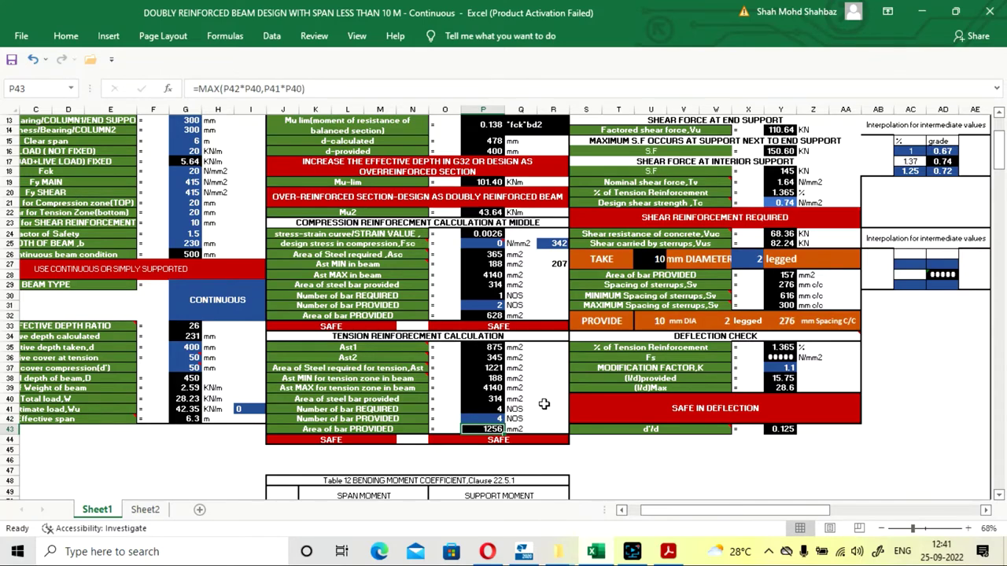
{"action": "scroll", "coordinate": [543, 405], "scroll_direction": "up", "scroll_amount": 4}
{"action": "scroll", "coordinate": [546, 404], "scroll_direction": "down", "scroll_amount": 4}
{"action": "left_click", "coordinate": [470, 418]}
{"action": "scroll", "coordinate": [768, 418], "scroll_direction": "up", "scroll_amount": 1}
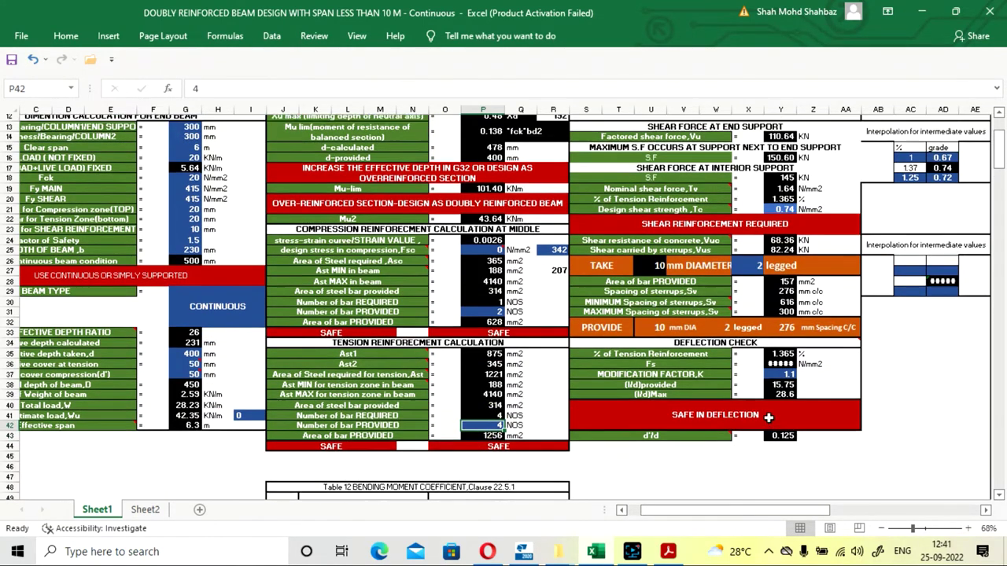
{"action": "scroll", "coordinate": [769, 418], "scroll_direction": "up", "scroll_amount": 4}
{"action": "scroll", "coordinate": [582, 390], "scroll_direction": "down", "scroll_amount": 4}
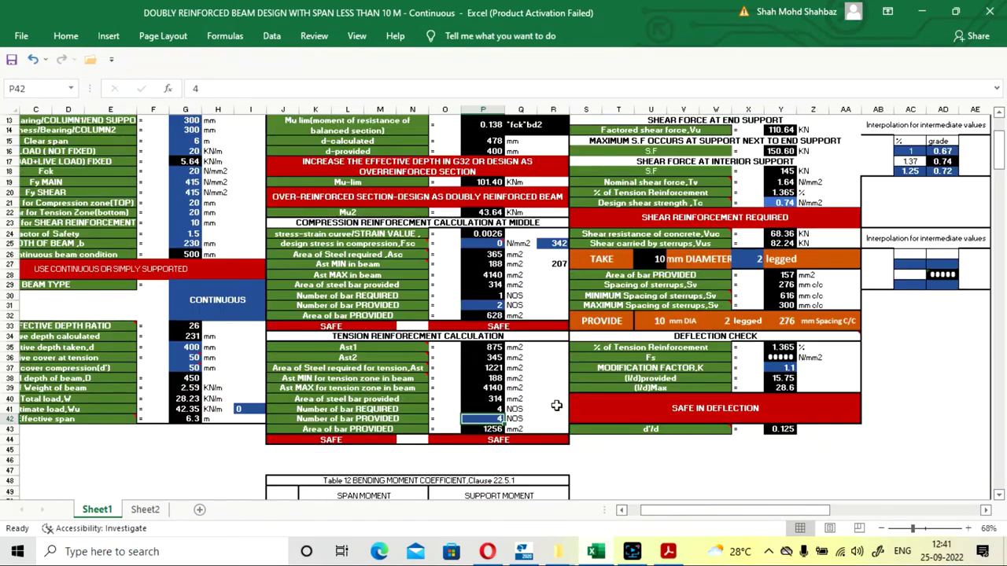
Set the number of tension bars provided in P42 to 6, and review the beam inputs and tension reinforcement results.
{"action": "type", "text": "6"}
{"action": "key", "text": "Return"}
{"action": "left_click", "coordinate": [547, 391]}
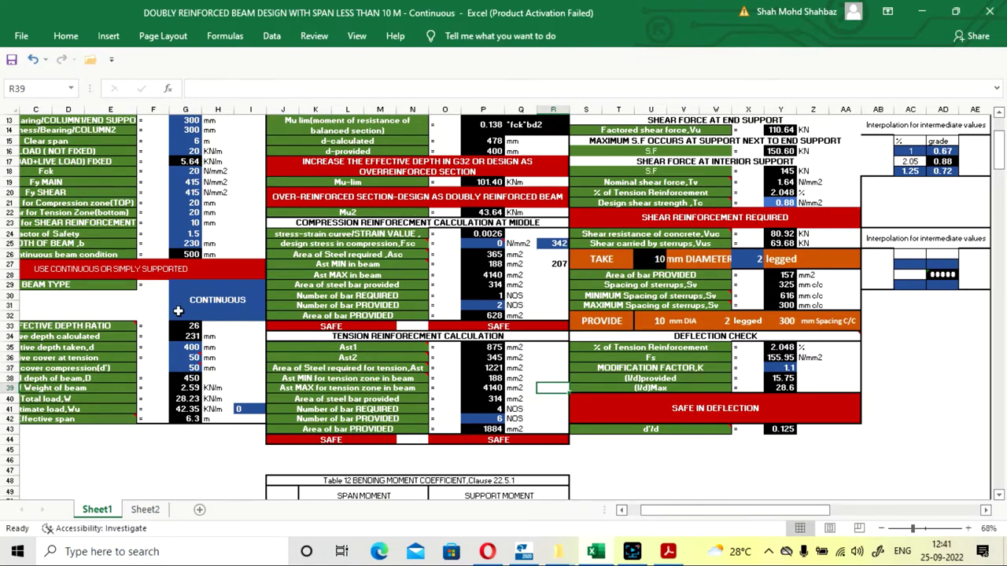
{"action": "scroll", "coordinate": [178, 315], "scroll_direction": "up", "scroll_amount": 3}
{"action": "scroll", "coordinate": [181, 340], "scroll_direction": "up", "scroll_amount": 1}
{"action": "scroll", "coordinate": [197, 326], "scroll_direction": "down", "scroll_amount": 2}
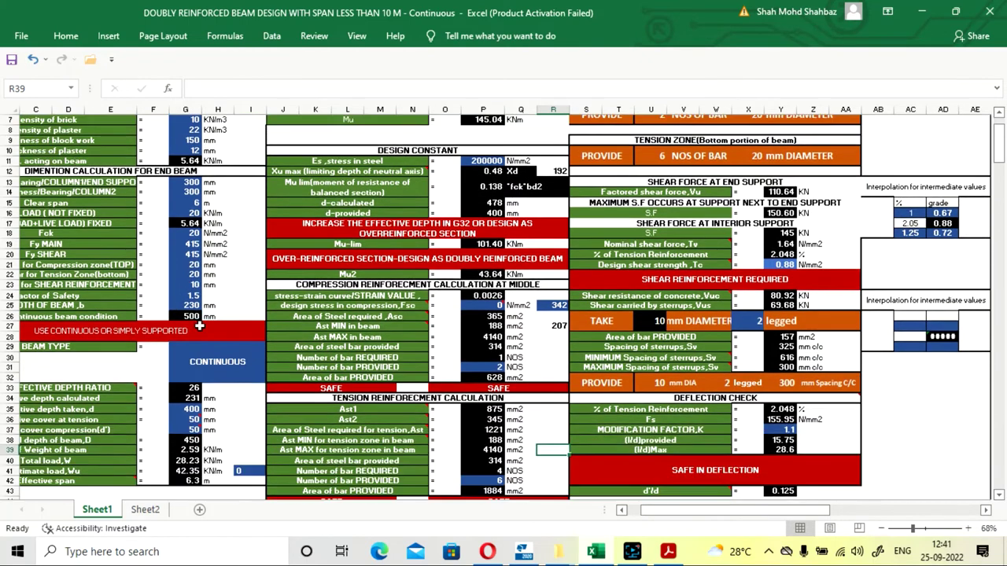
{"action": "scroll", "coordinate": [186, 265], "scroll_direction": "down", "scroll_amount": 1}
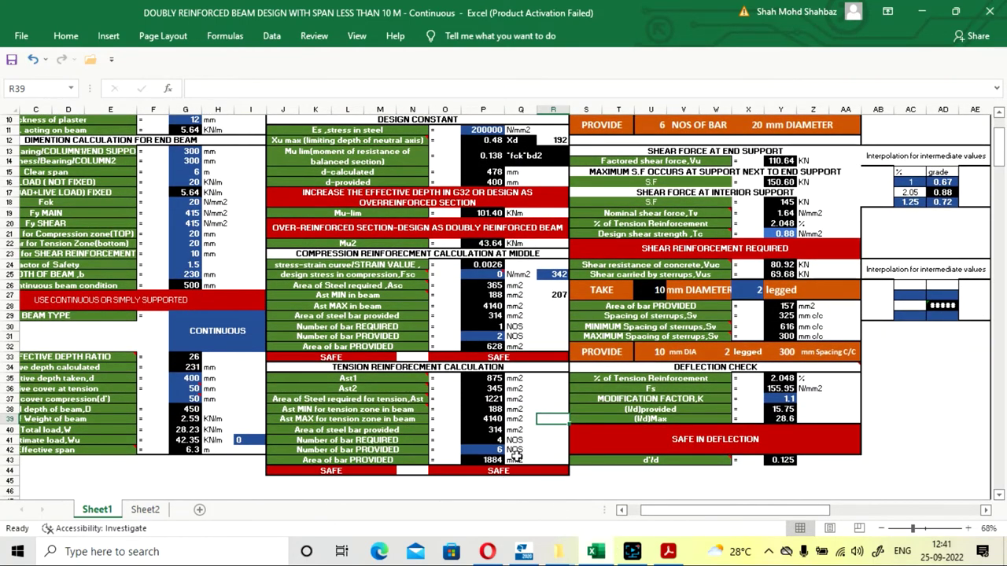
{"action": "left_click", "coordinate": [551, 449]}
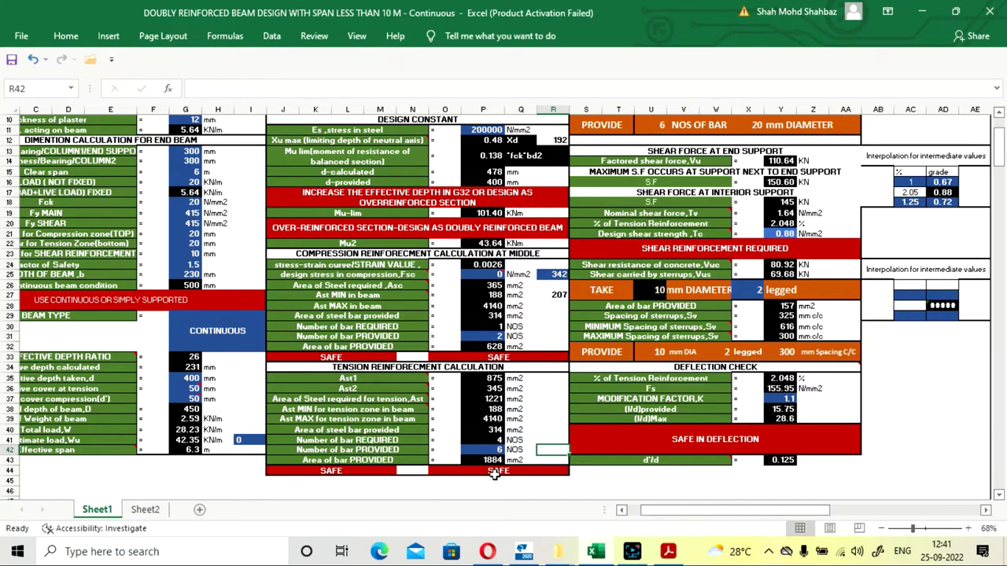
Compare the compression and tension bars listed under Steel Provided on Sheet1 with the beam elevation and midspan cross-section on Sheet2.
{"action": "scroll", "coordinate": [494, 473], "scroll_direction": "up", "scroll_amount": 3}
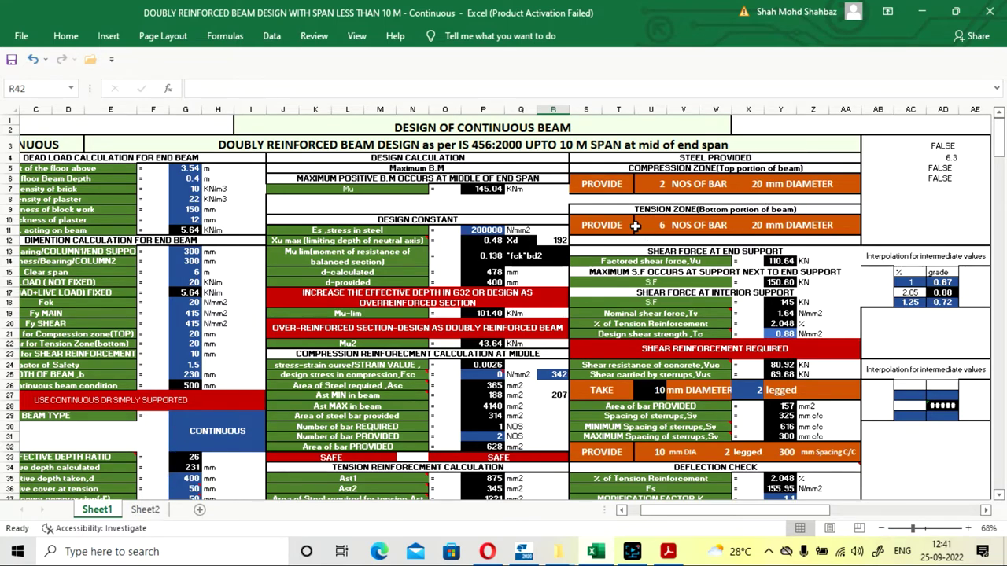
{"action": "left_click", "coordinate": [145, 511]}
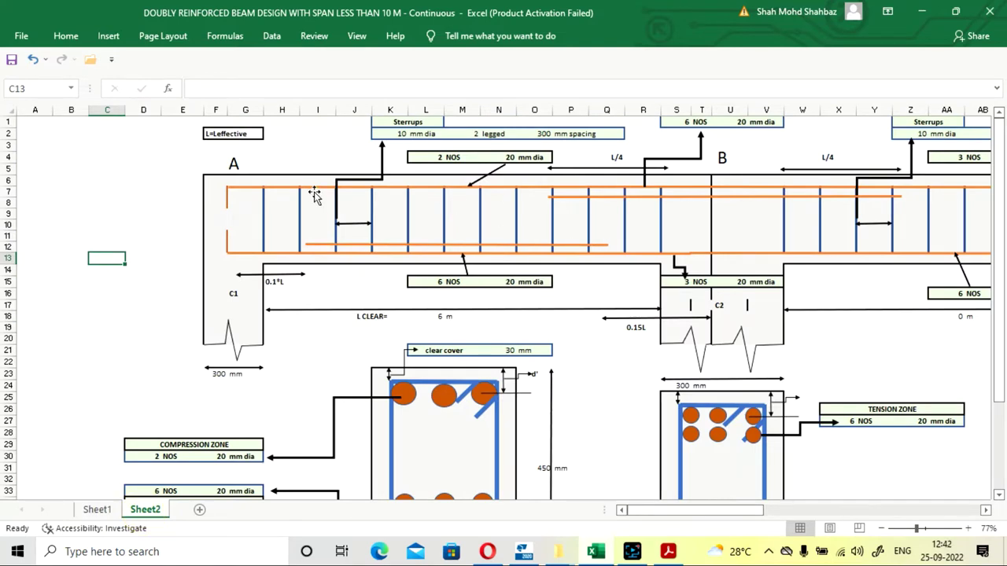
{"action": "scroll", "coordinate": [446, 285], "scroll_direction": "down", "scroll_amount": 2}
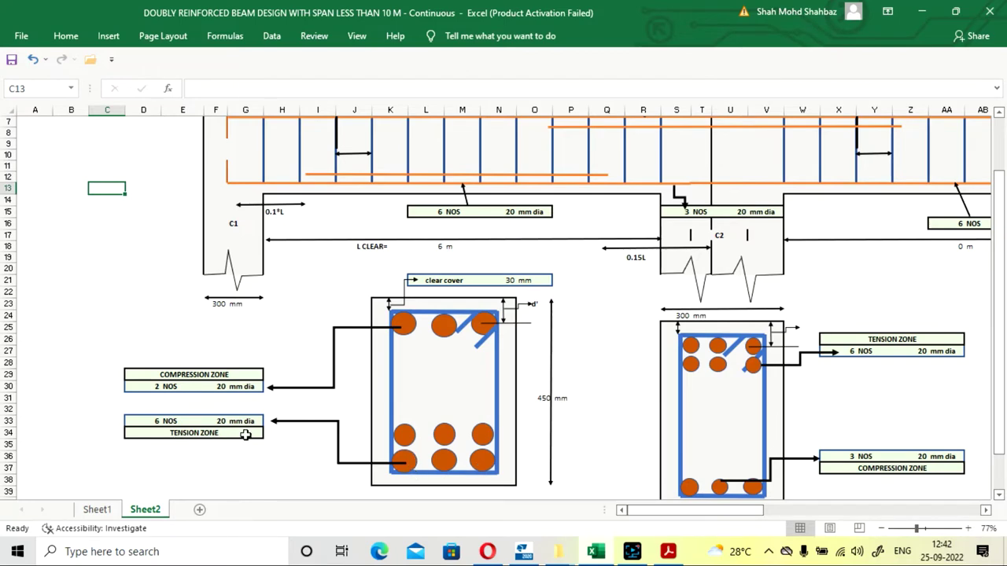
{"action": "left_click", "coordinate": [97, 510]}
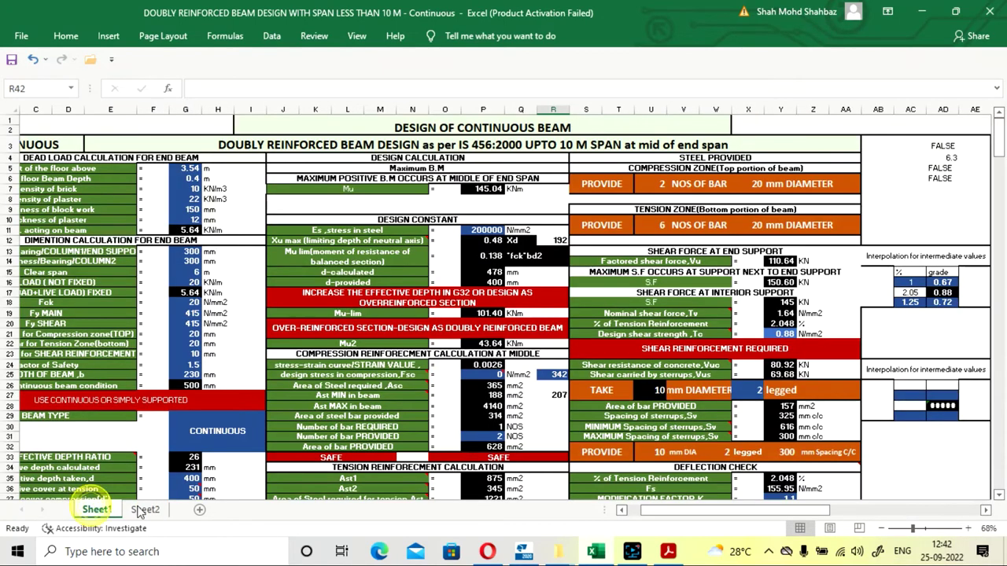
{"action": "scroll", "coordinate": [744, 201], "scroll_direction": "down", "scroll_amount": 1}
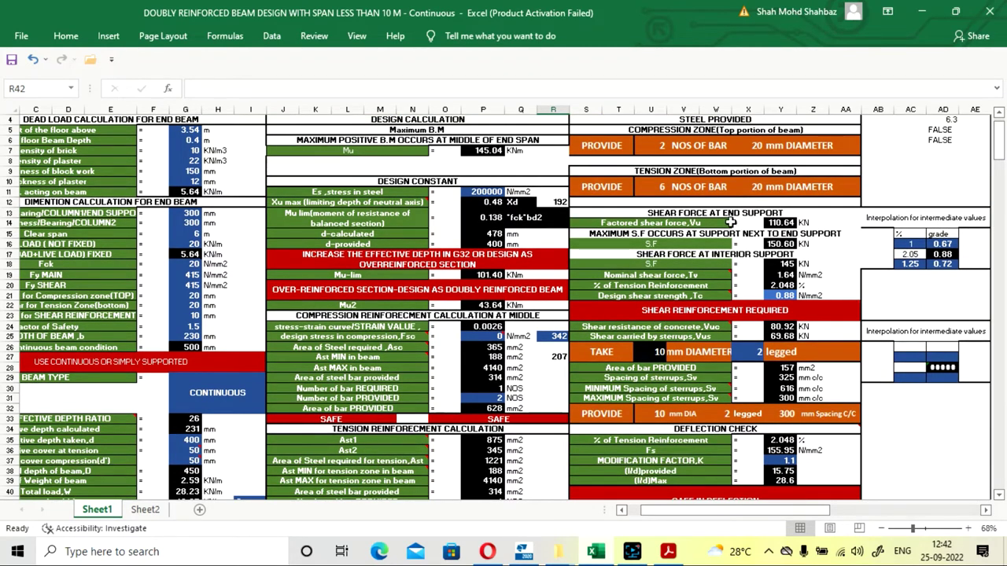
Compare the shear force at the end support on Sheet1 with support A in the Sheet2 beam elevation.
{"action": "left_click", "coordinate": [144, 511]}
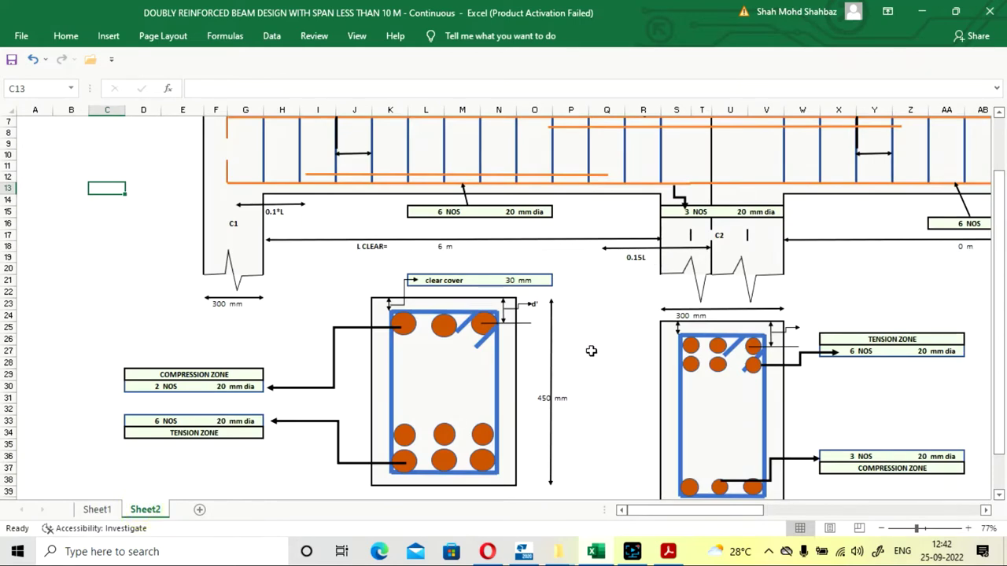
{"action": "scroll", "coordinate": [591, 349], "scroll_direction": "up", "scroll_amount": 3}
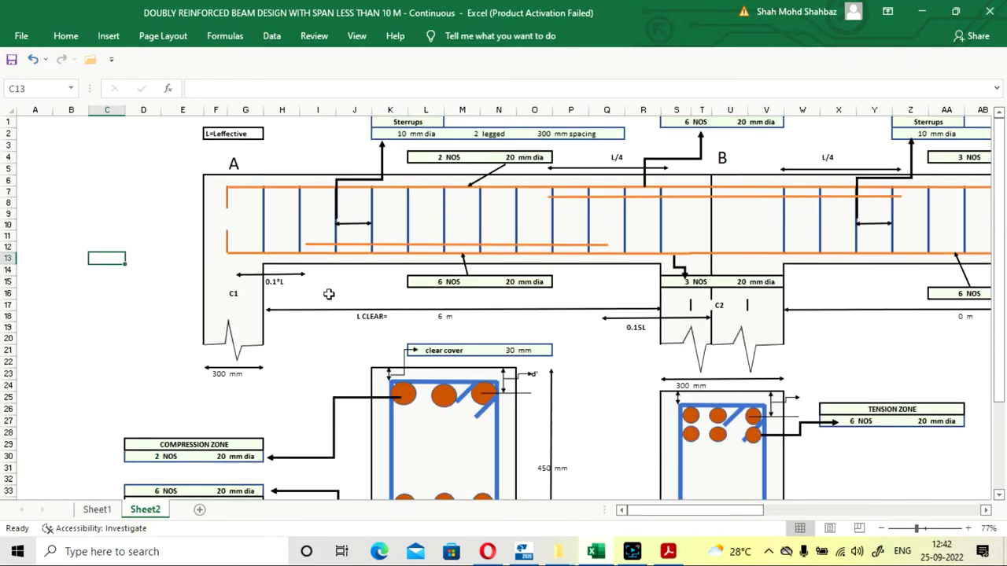
{"action": "left_click", "coordinate": [96, 510]}
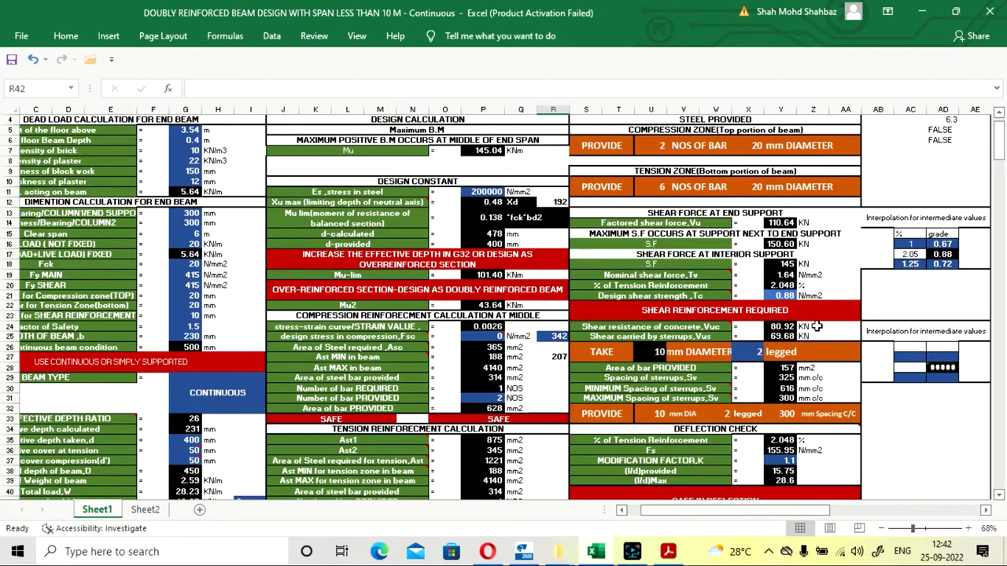
{"action": "left_click", "coordinate": [157, 510]}
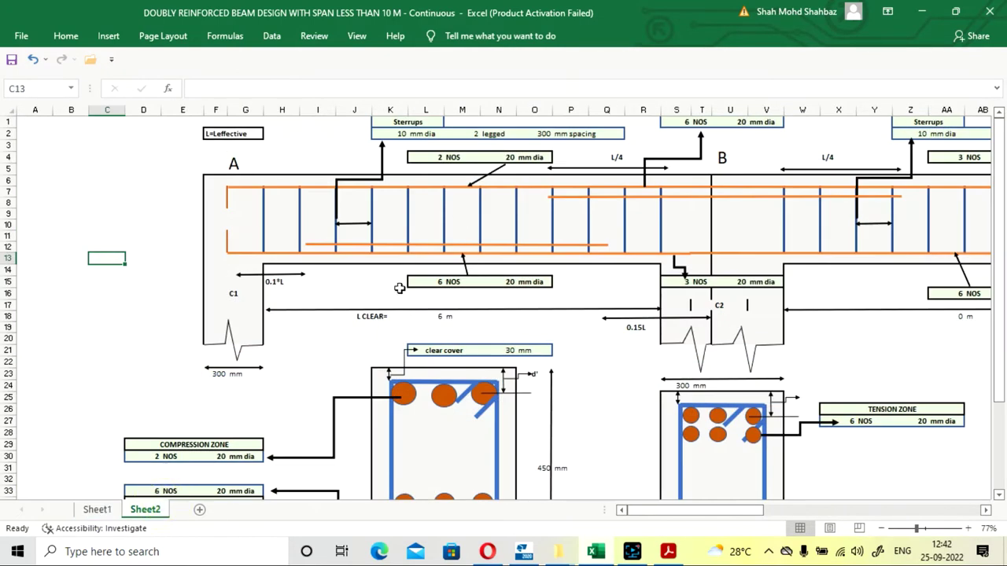
{"action": "left_click", "coordinate": [97, 509]}
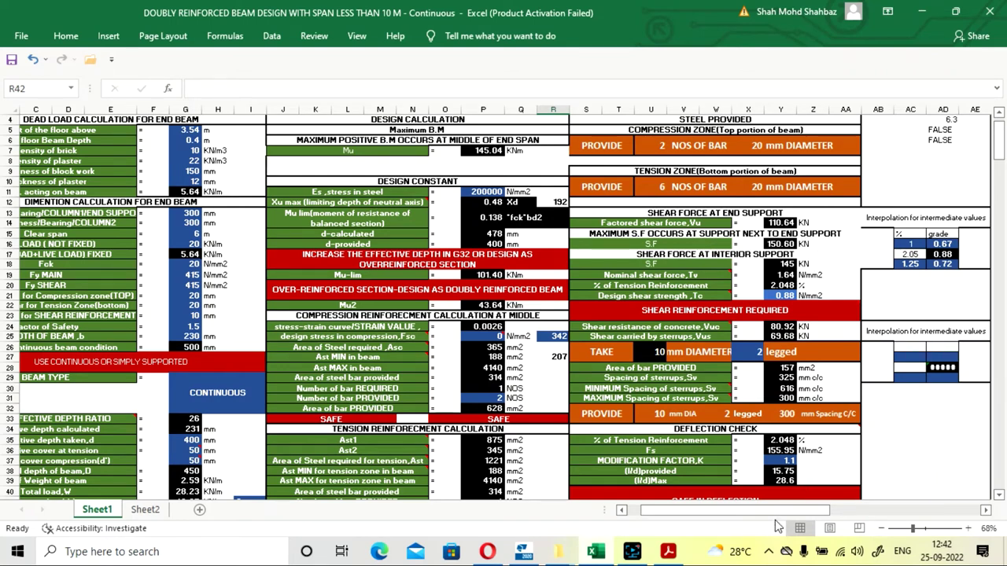
Review the shear forces next to the end support and at the interior support against supports B and C on Sheet2.
{"action": "scroll", "coordinate": [783, 516], "scroll_direction": "right", "scroll_amount": 3}
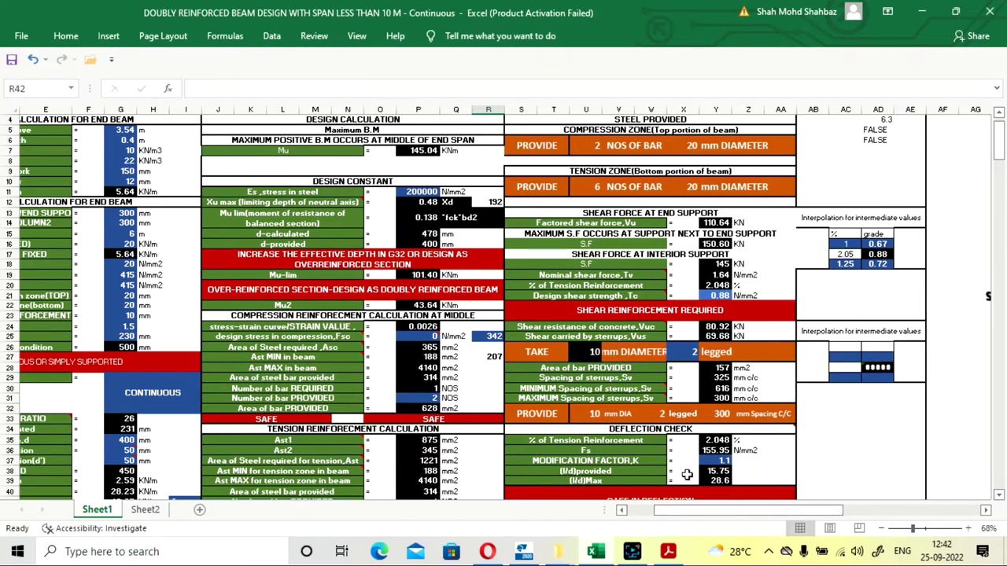
{"action": "left_click", "coordinate": [633, 552]}
{"action": "left_click", "coordinate": [633, 552]}
{"action": "left_click", "coordinate": [145, 510]}
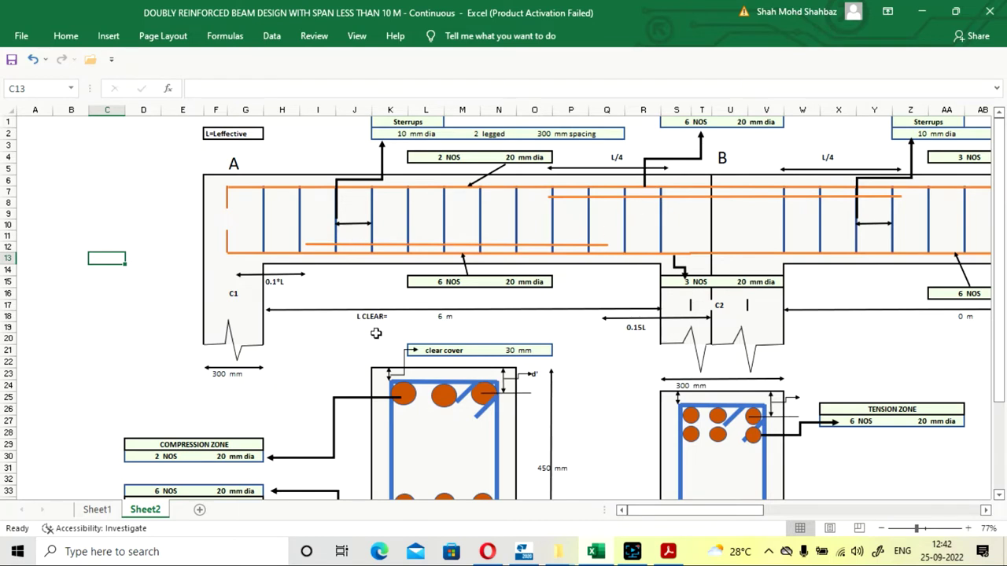
{"action": "left_click", "coordinate": [109, 511]}
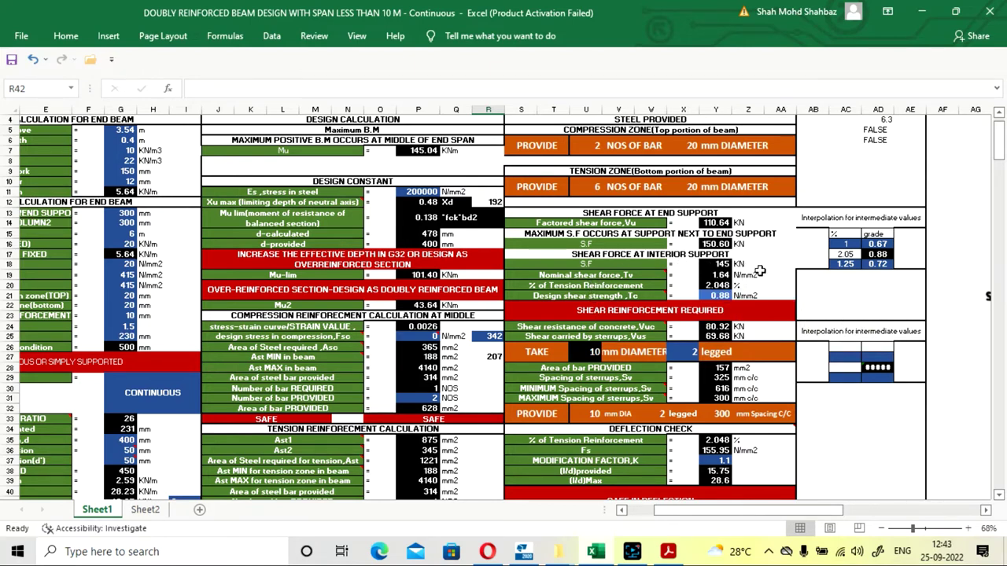
{"action": "left_click", "coordinate": [144, 510]}
{"action": "left_click_drag", "start_coordinate": [712, 510], "coordinate": [762, 510]}
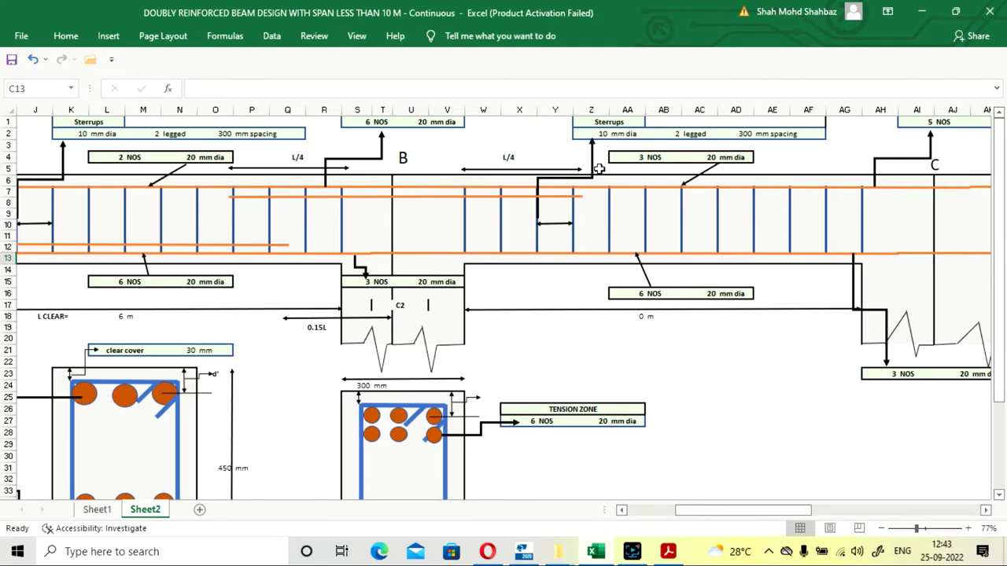
{"action": "left_click", "coordinate": [97, 510]}
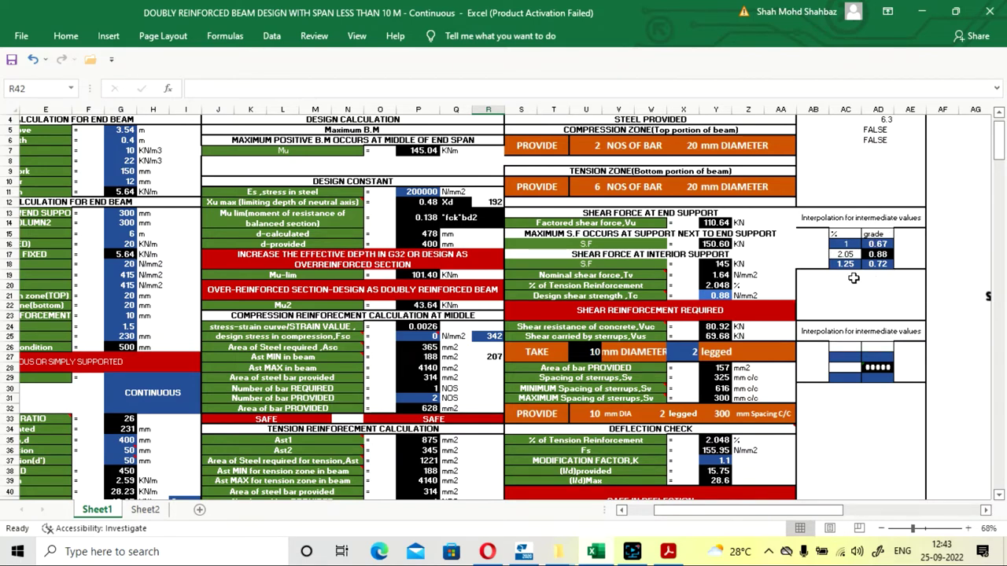
Read the code reference note for design shear strength Tc, and inspect the formula in Y21 that links to the interpolation table.
{"action": "mouse_move", "coordinate": [654, 294]}
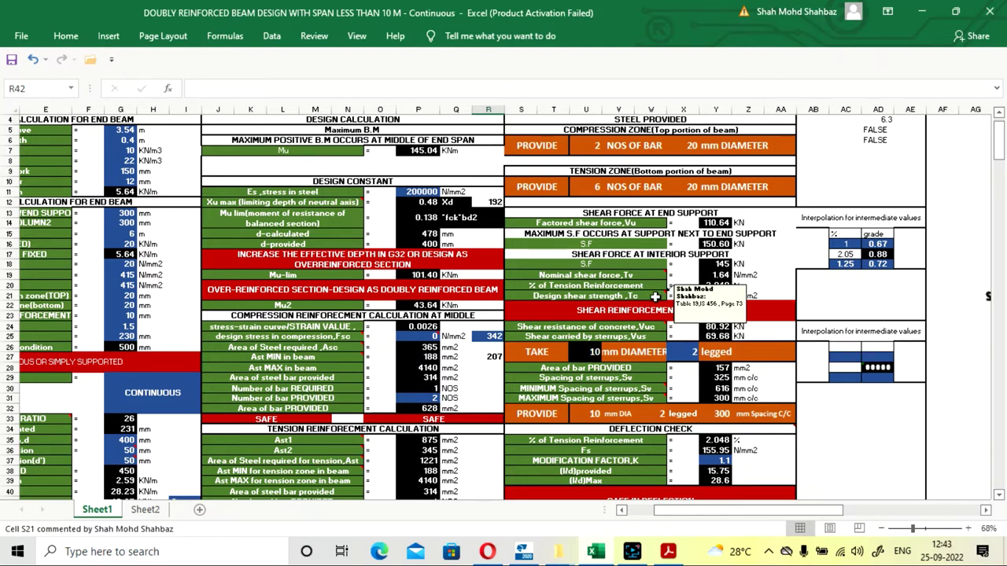
{"action": "left_click", "coordinate": [845, 316]}
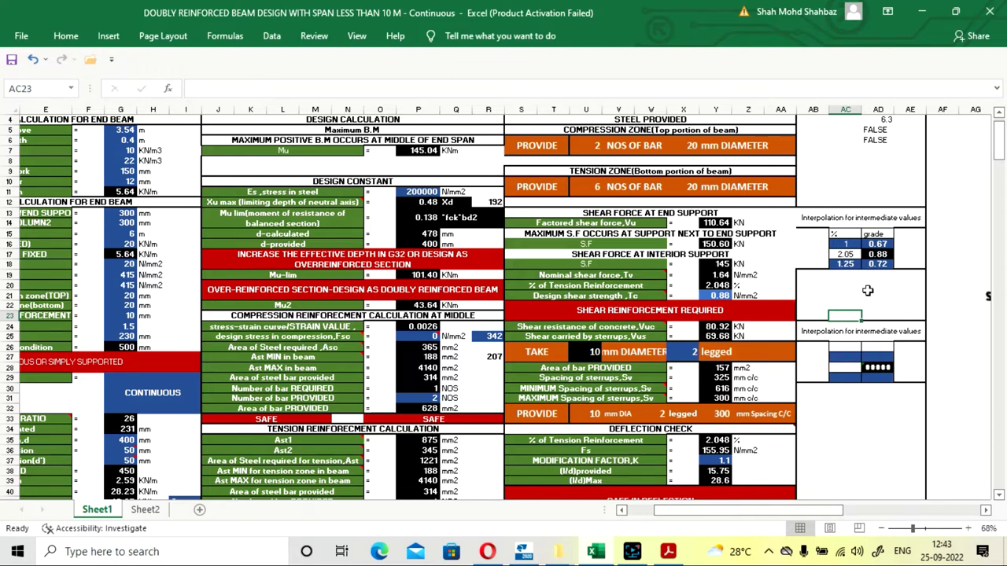
{"action": "left_click", "coordinate": [718, 296]}
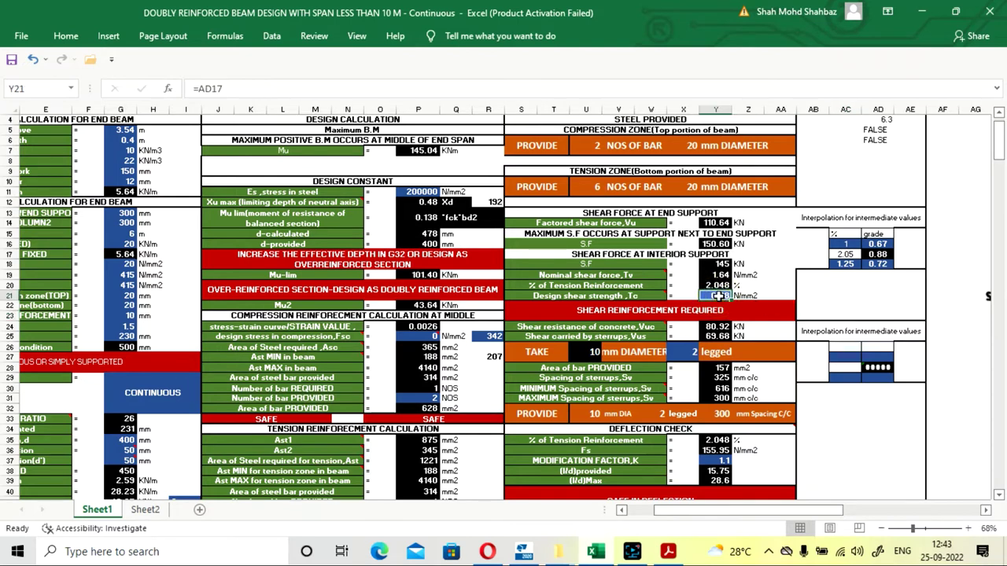
{"action": "left_click", "coordinate": [396, 90]}
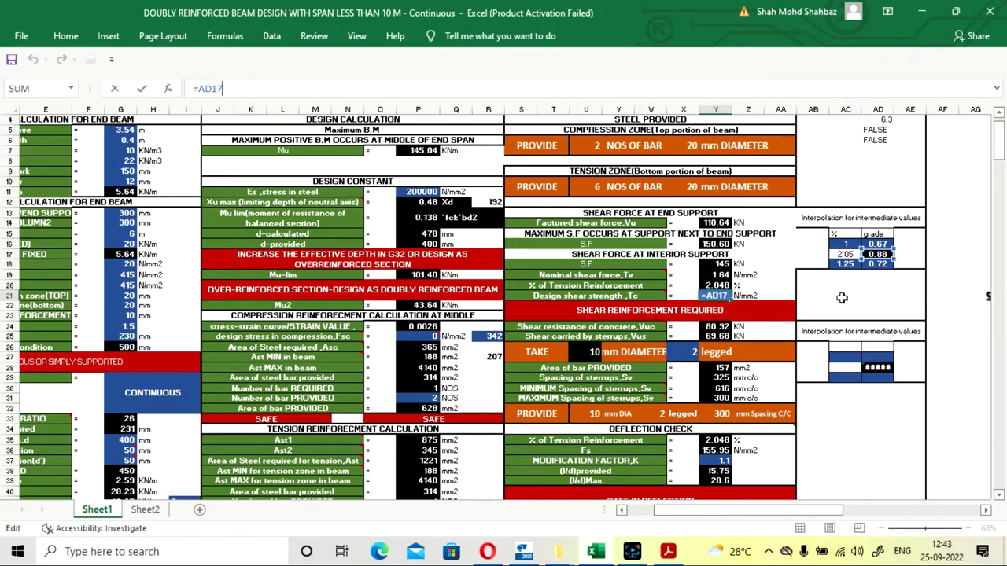
{"action": "key", "text": "Return"}
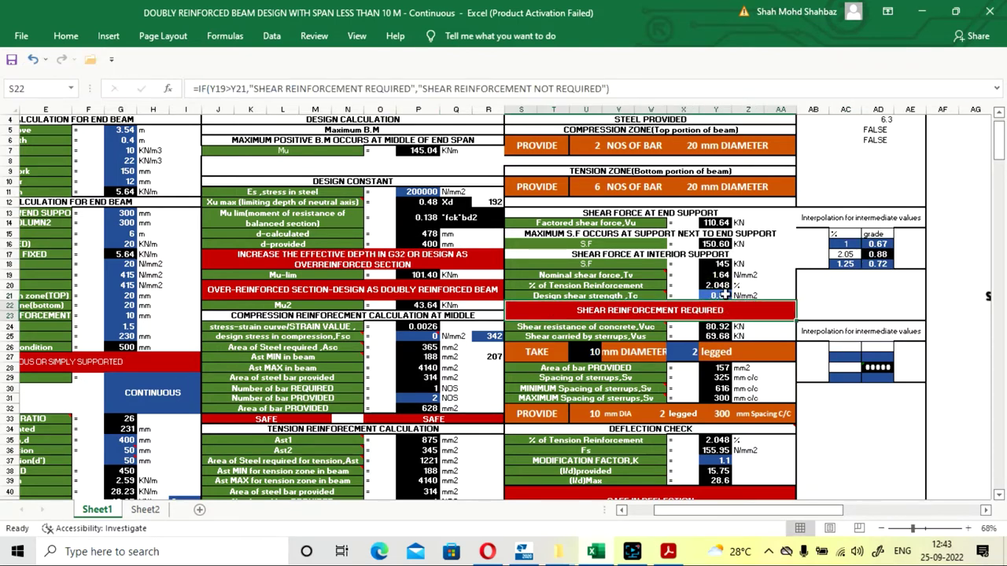
{"action": "left_click", "coordinate": [877, 305]}
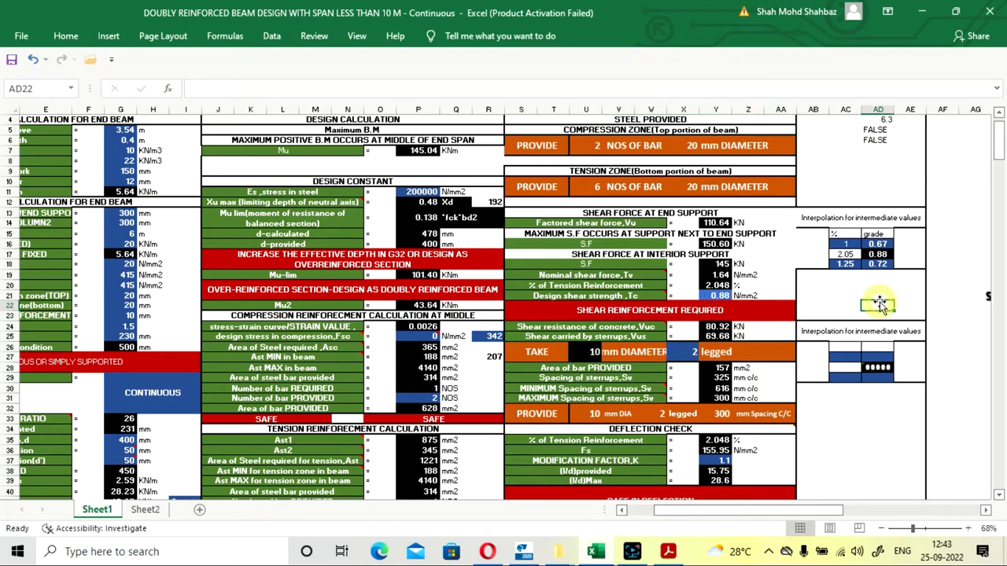
Review the stirrup diameter and number of legs on Sheet1 against the stirrups in the Sheet2 cross-sections.
{"action": "scroll", "coordinate": [791, 272], "scroll_direction": "down", "scroll_amount": 2}
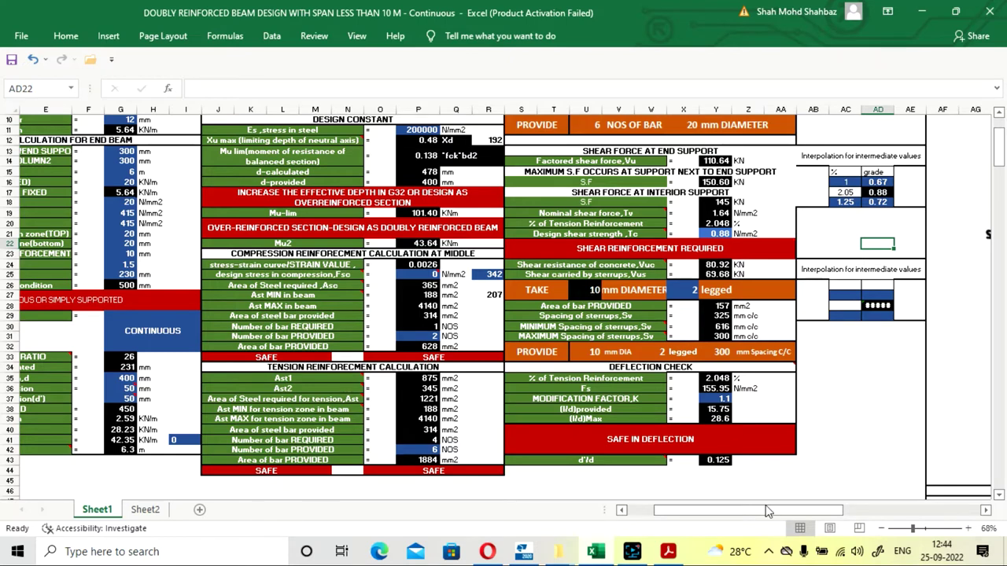
{"action": "left_click_drag", "start_coordinate": [767, 512], "coordinate": [730, 511]}
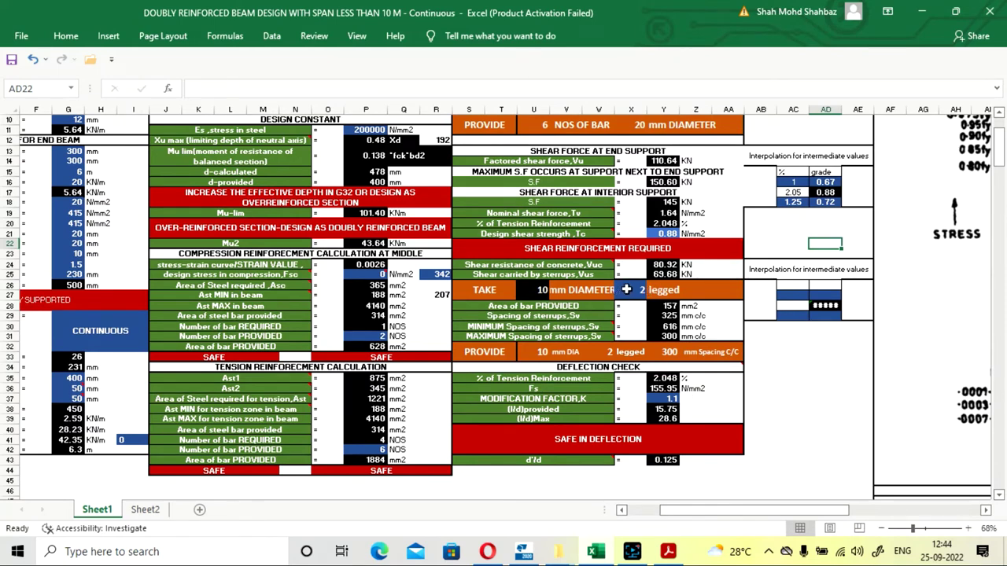
{"action": "left_click", "coordinate": [144, 510]}
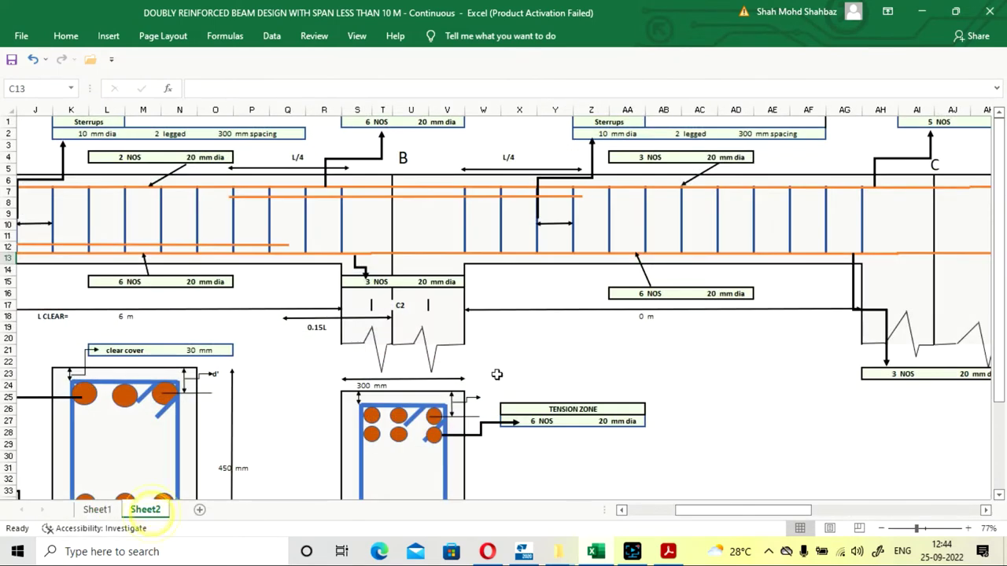
{"action": "scroll", "coordinate": [585, 294], "scroll_direction": "down", "scroll_amount": 2}
{"action": "scroll", "coordinate": [346, 378], "scroll_direction": "down", "scroll_amount": 2}
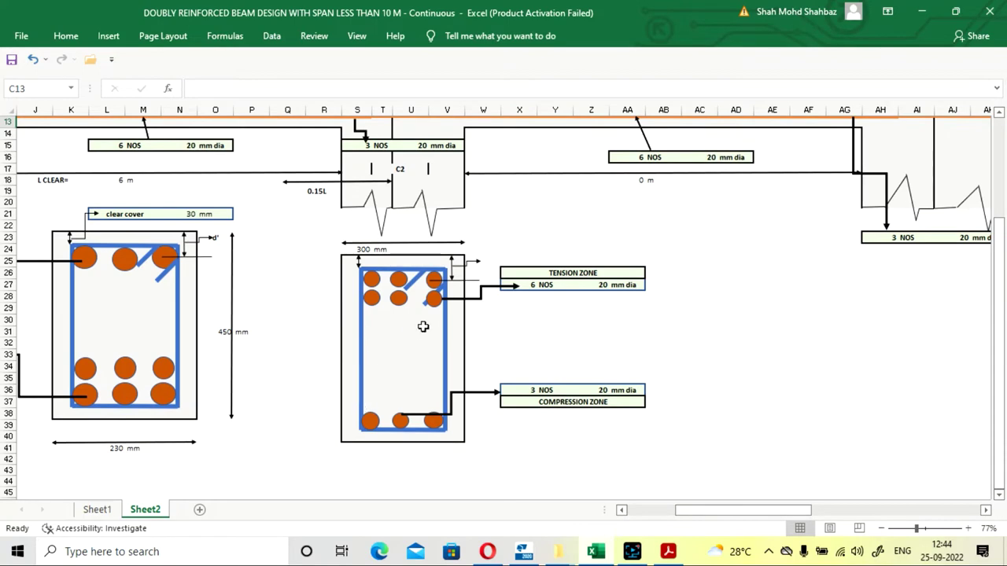
{"action": "left_click", "coordinate": [96, 510]}
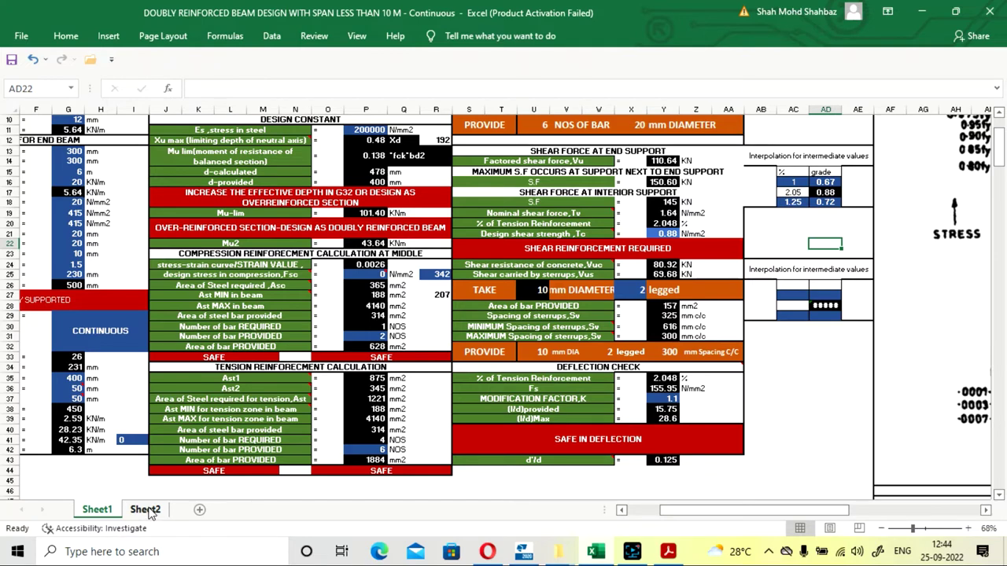
Review the stirrup spacing limits, and inspect the MIN formula behind the provided stirrup spacing above the deflection check.
{"action": "left_click", "coordinate": [790, 376]}
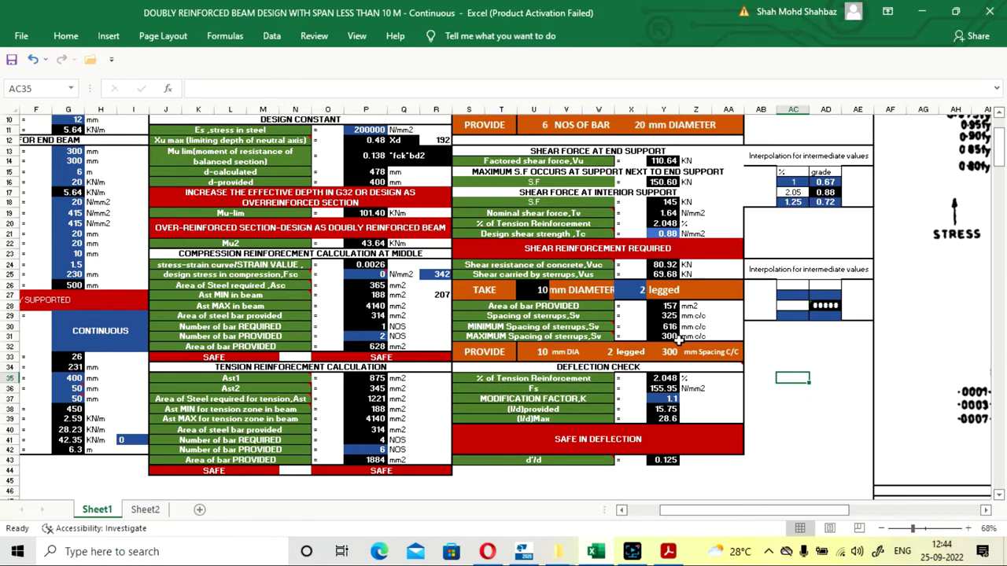
{"action": "left_click", "coordinate": [798, 357]}
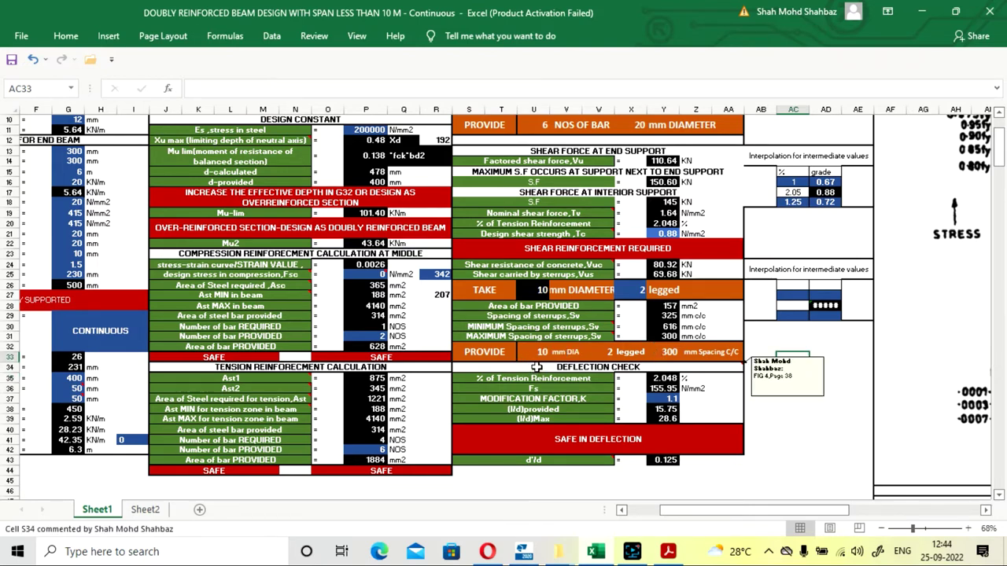
{"action": "mouse_move", "coordinate": [642, 366]}
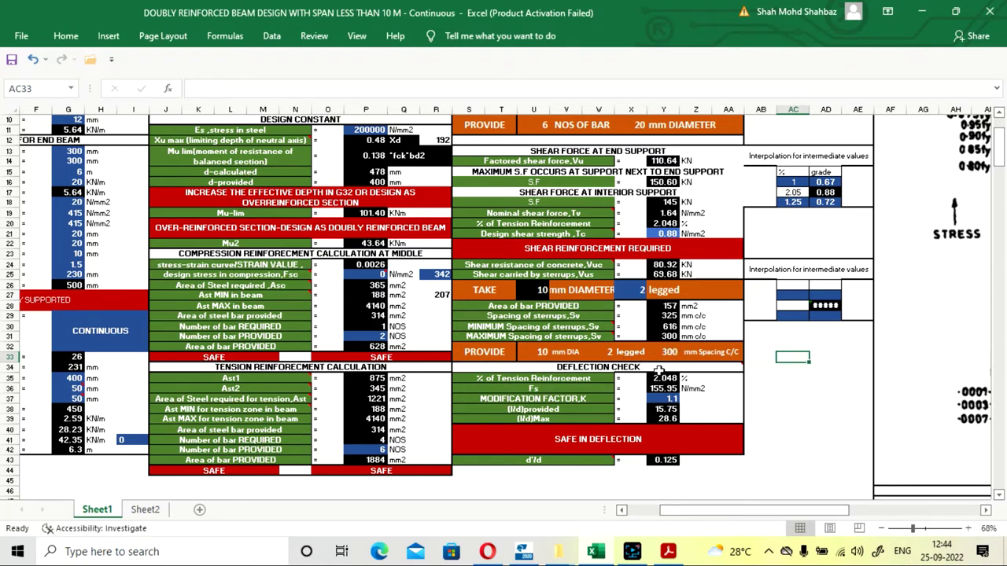
{"action": "double_click", "coordinate": [666, 351]}
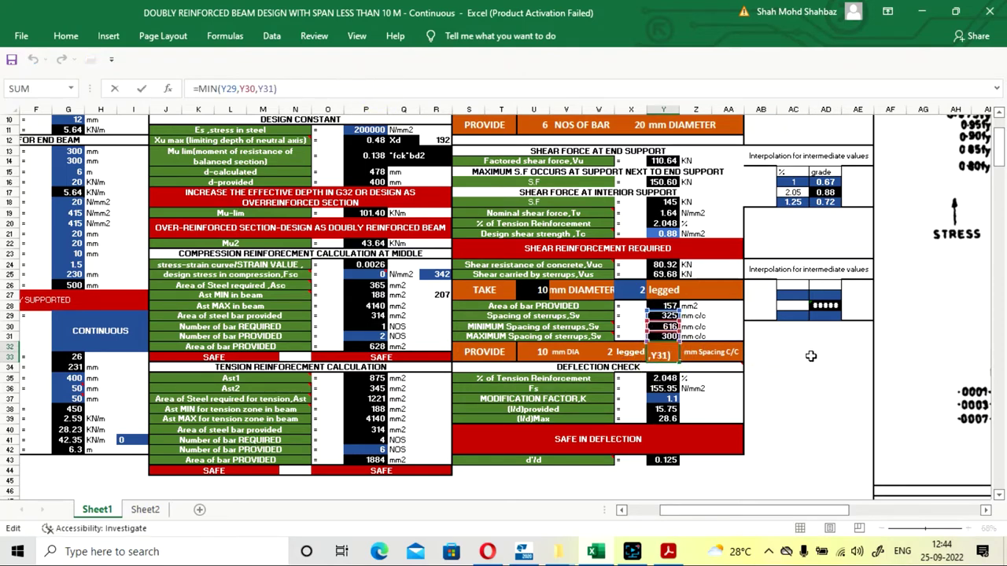
{"action": "key", "text": "Return"}
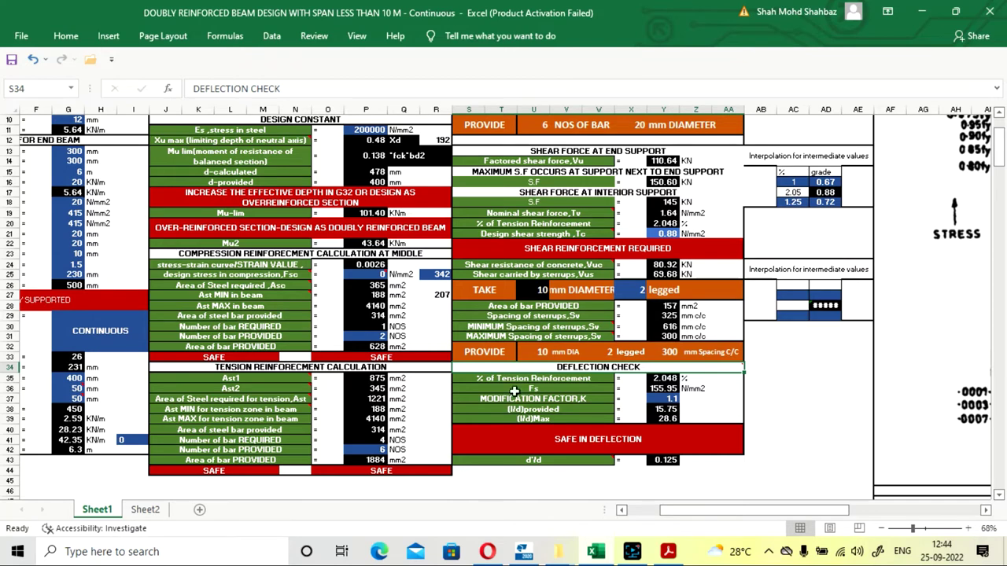
Review the beam elevation and cross-sections on Sheet2, and compare them with the steel provided and shear design on Sheet1.
{"action": "left_click", "coordinate": [150, 511]}
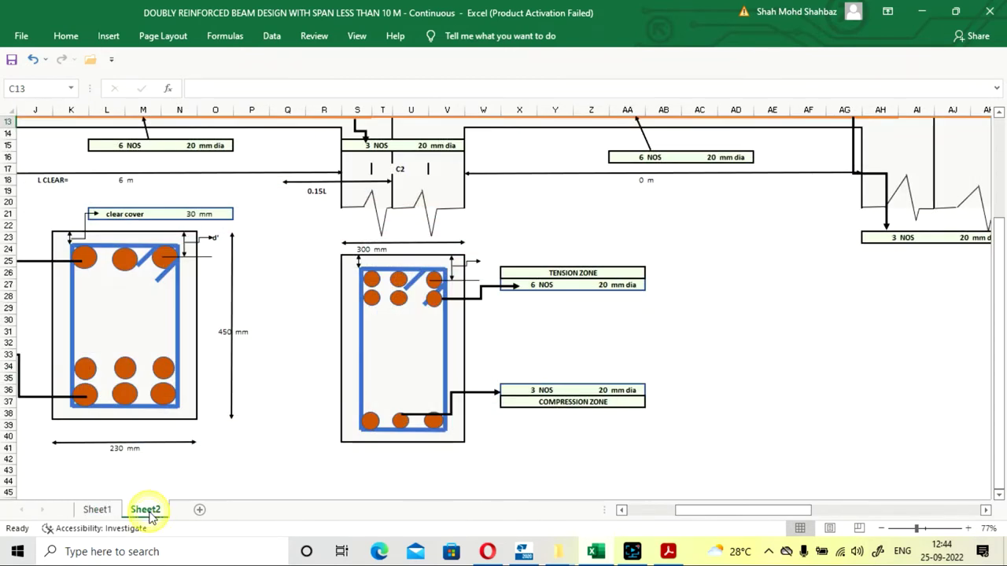
{"action": "left_click_drag", "start_coordinate": [686, 513], "coordinate": [639, 511]}
{"action": "scroll", "coordinate": [494, 407], "scroll_direction": "up", "scroll_amount": 4}
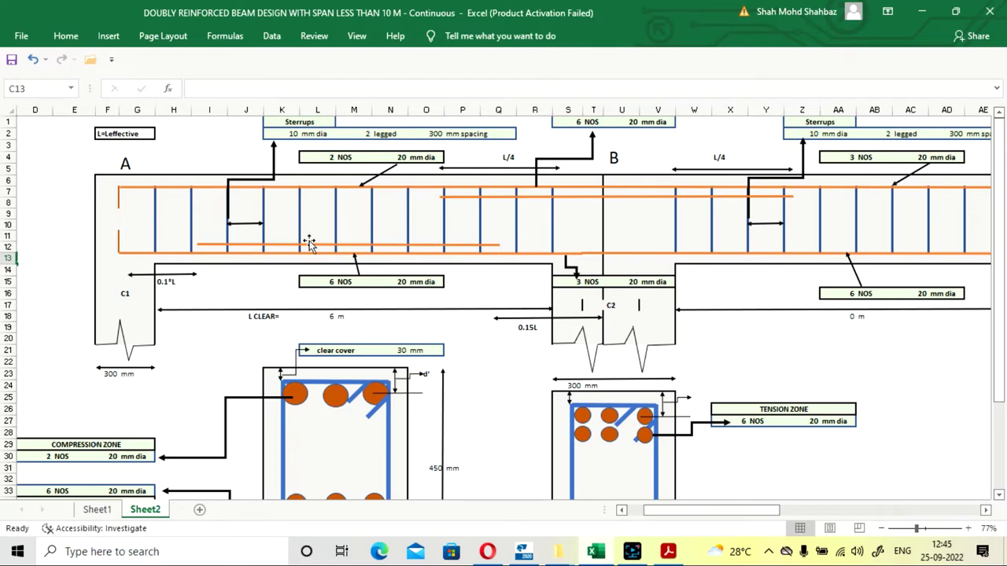
{"action": "scroll", "coordinate": [313, 206], "scroll_direction": "down", "scroll_amount": 3}
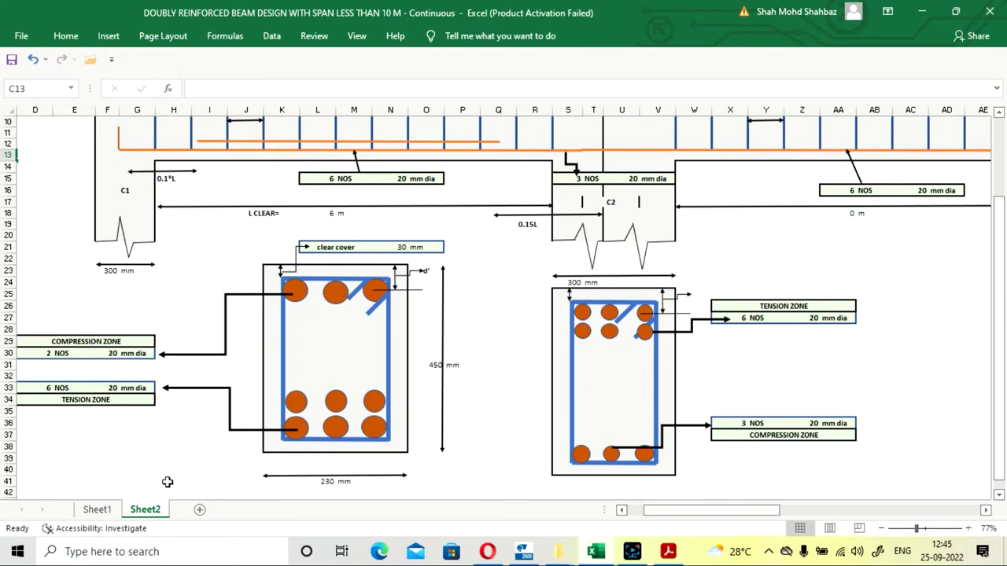
{"action": "left_click", "coordinate": [93, 510]}
{"action": "scroll", "coordinate": [766, 447], "scroll_direction": "up", "scroll_amount": 2}
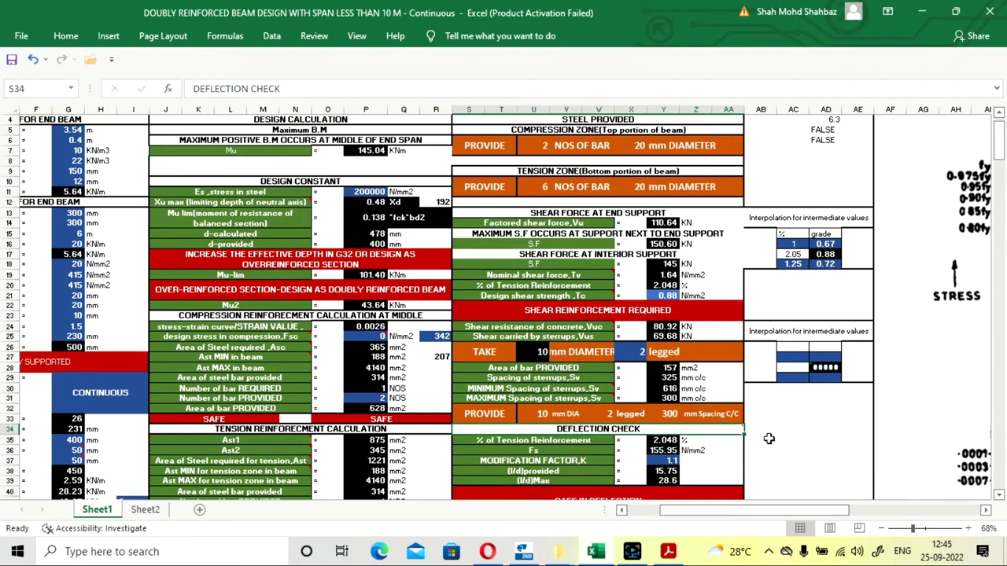
{"action": "scroll", "coordinate": [842, 279], "scroll_direction": "down", "scroll_amount": 1}
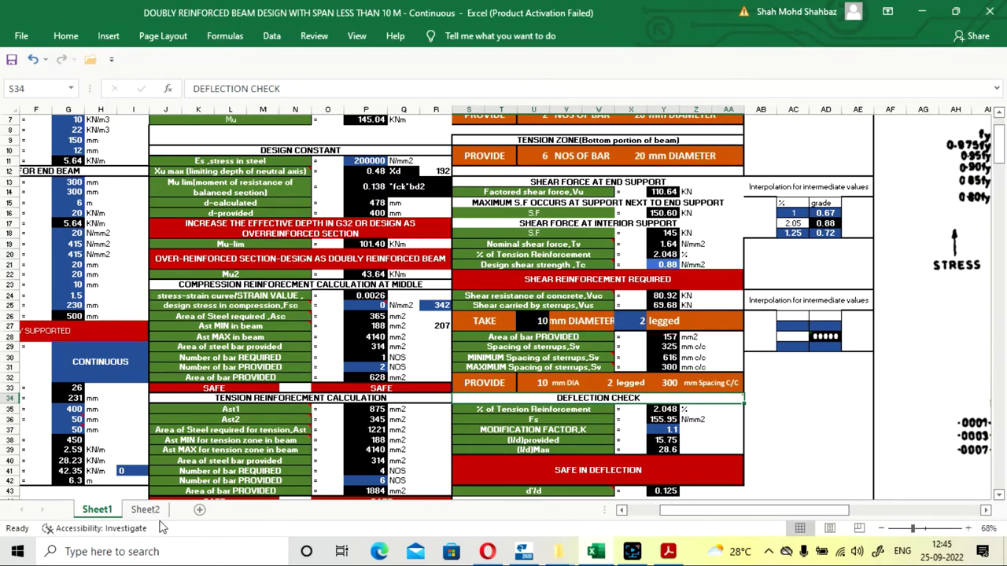
Check the deflection check section on Sheet1 against the end-span reinforcement drawn on Sheet2.
{"action": "scroll", "coordinate": [626, 398], "scroll_direction": "down", "scroll_amount": 3}
{"action": "scroll", "coordinate": [626, 397], "scroll_direction": "up", "scroll_amount": 2}
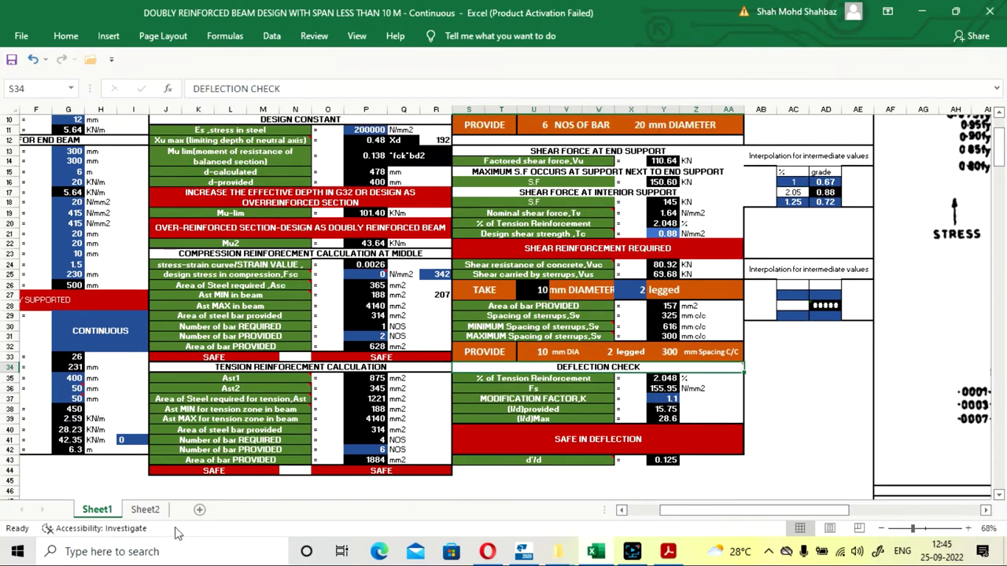
{"action": "left_click", "coordinate": [147, 511]}
{"action": "scroll", "coordinate": [285, 342], "scroll_direction": "up", "scroll_amount": 2}
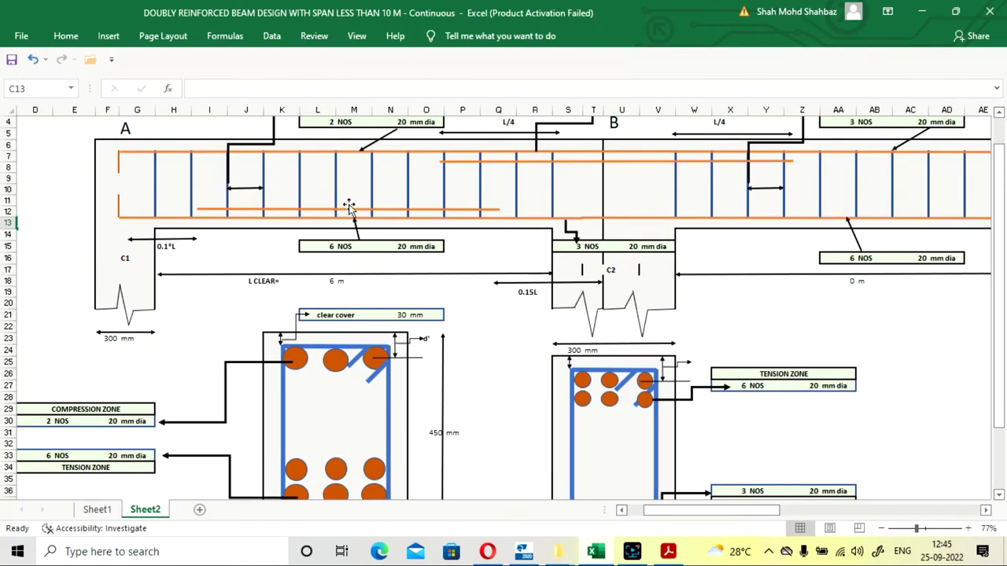
{"action": "left_click", "coordinate": [98, 509]}
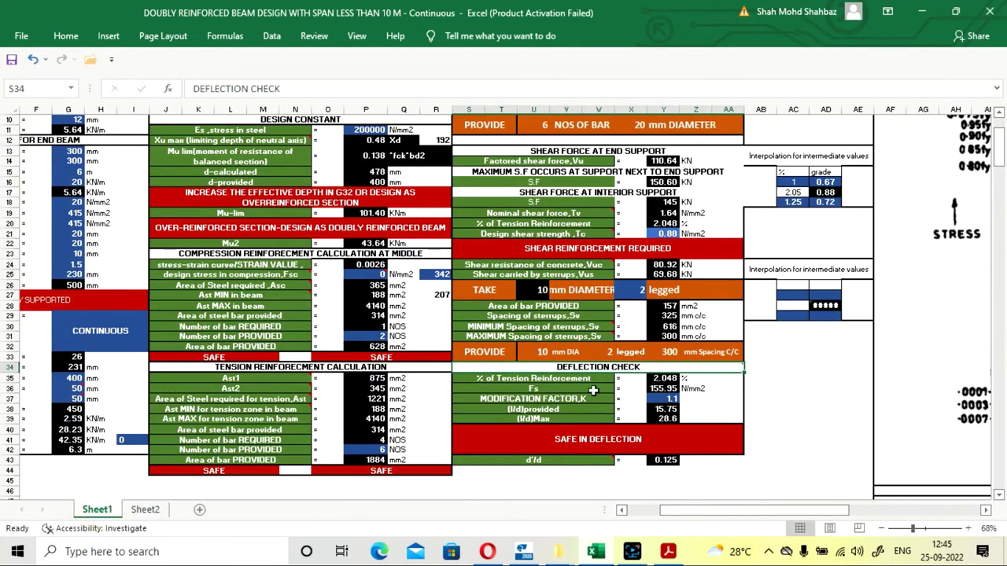
{"action": "scroll", "coordinate": [654, 366], "scroll_direction": "down", "scroll_amount": 1}
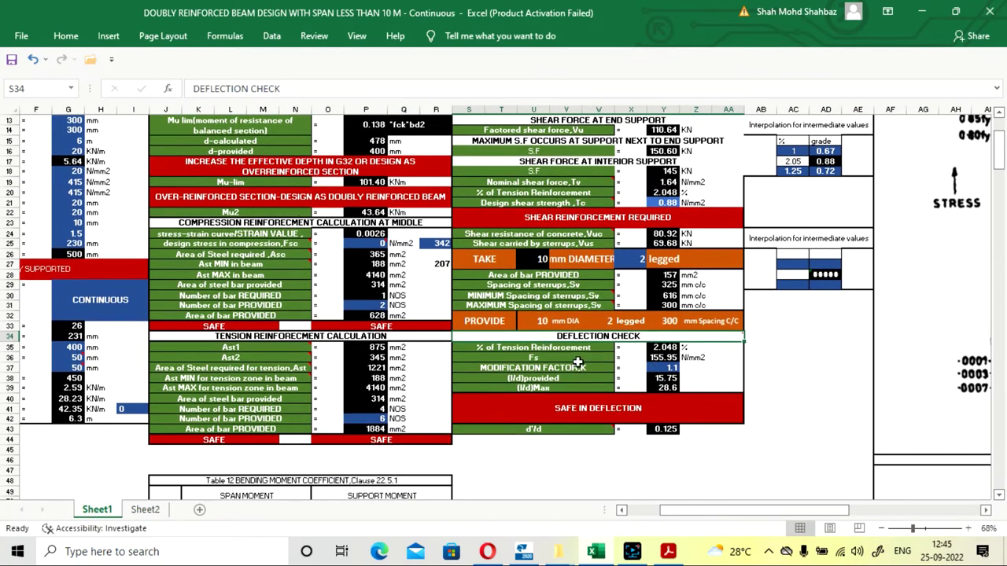
{"action": "left_click", "coordinate": [632, 551]}
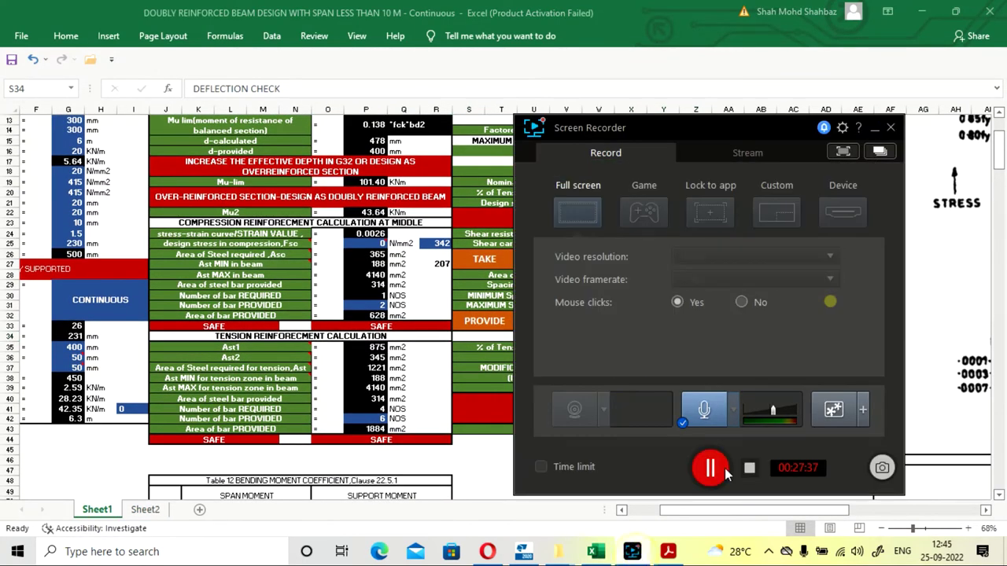
{"action": "left_click", "coordinate": [706, 467]}
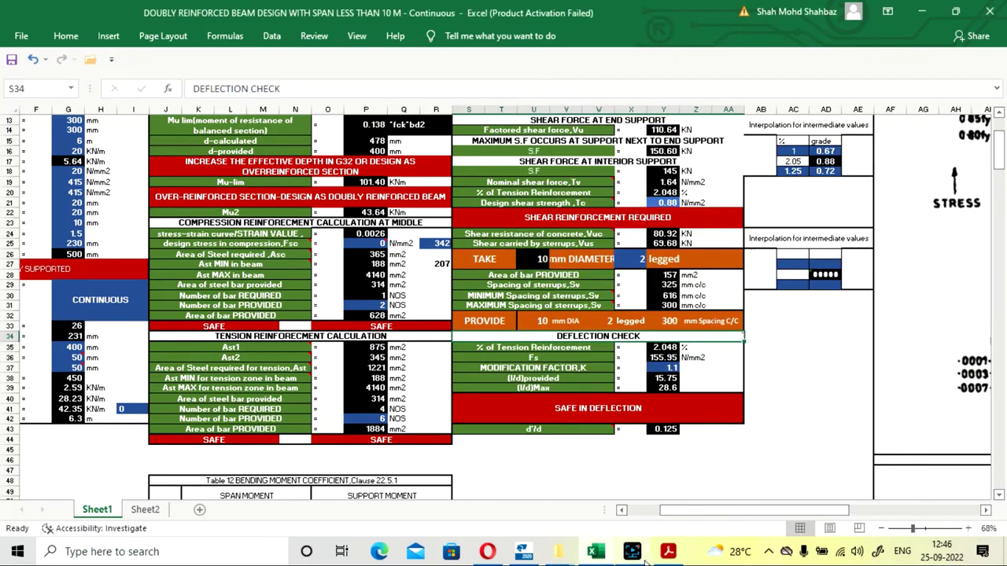
{"action": "left_click", "coordinate": [632, 551]}
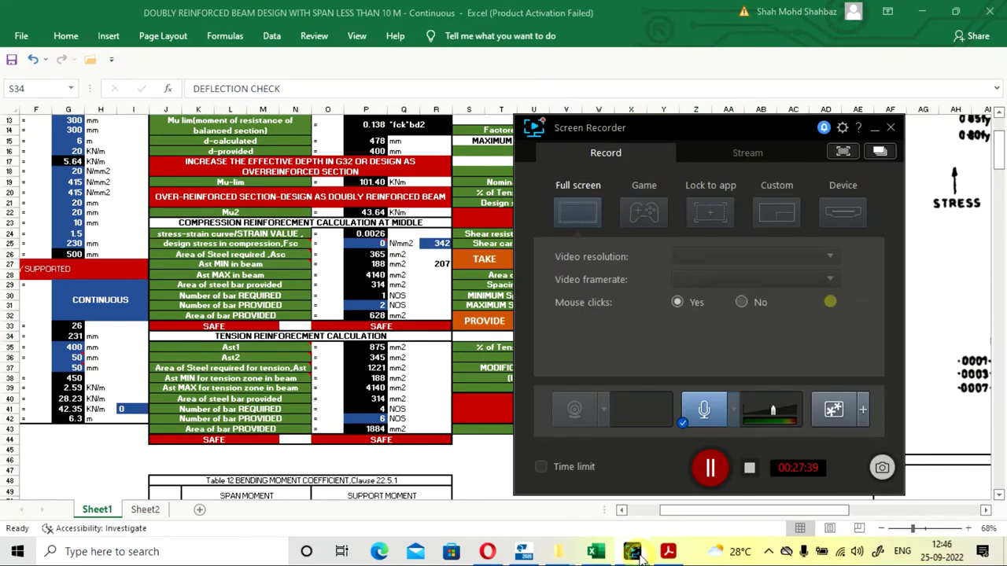
{"action": "left_click", "coordinate": [705, 467]}
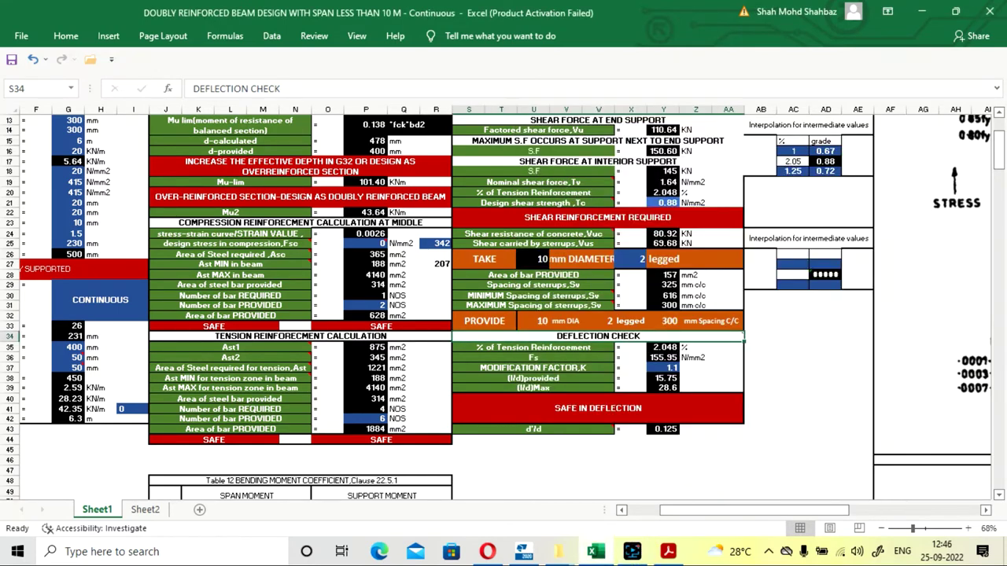
{"action": "left_click", "coordinate": [631, 551]}
{"action": "left_click", "coordinate": [706, 466]}
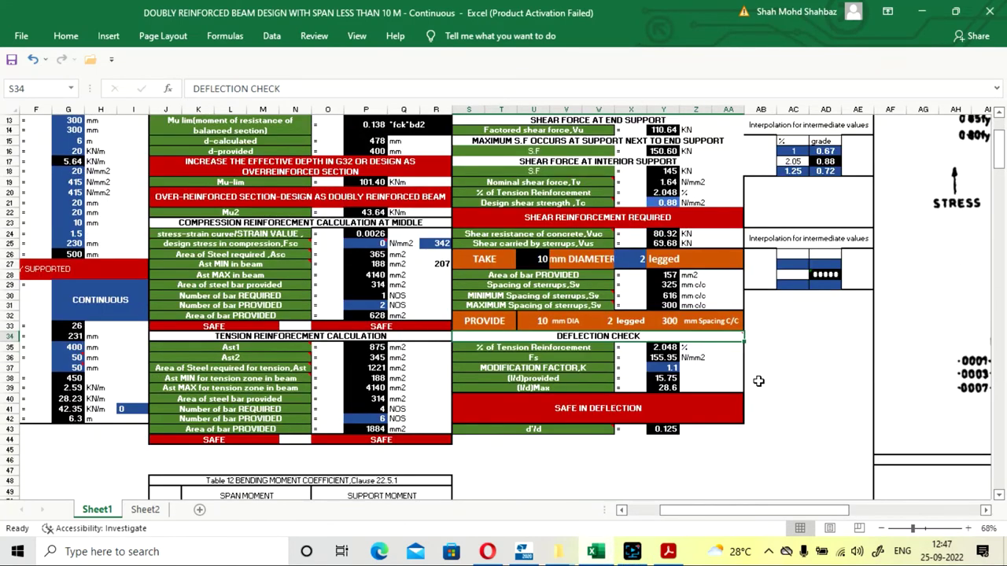
Review the tension reinforcement percentage, Fs and modification factor K in the deflection check on Sheet1.
{"action": "left_click", "coordinate": [785, 359]}
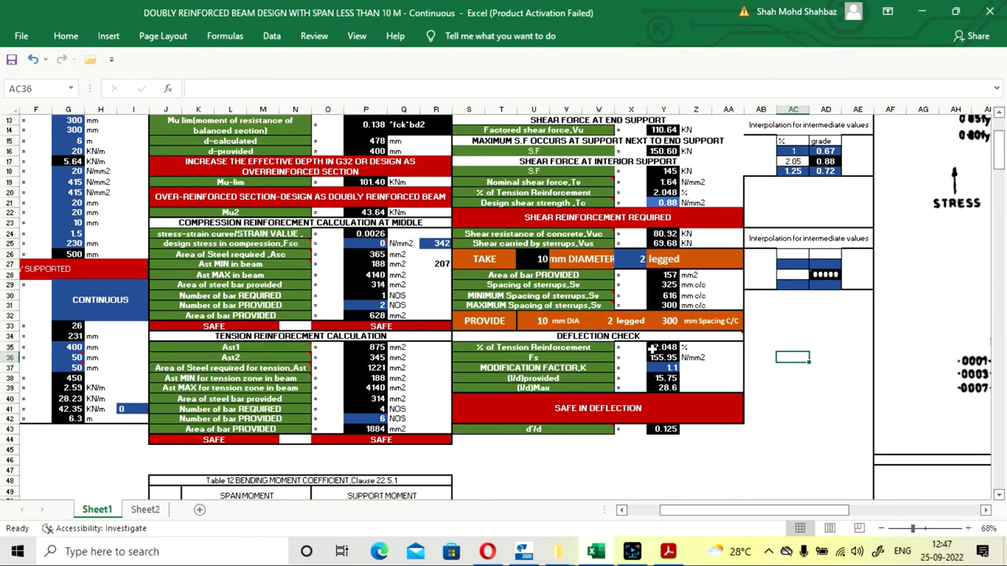
{"action": "left_click", "coordinate": [794, 368]}
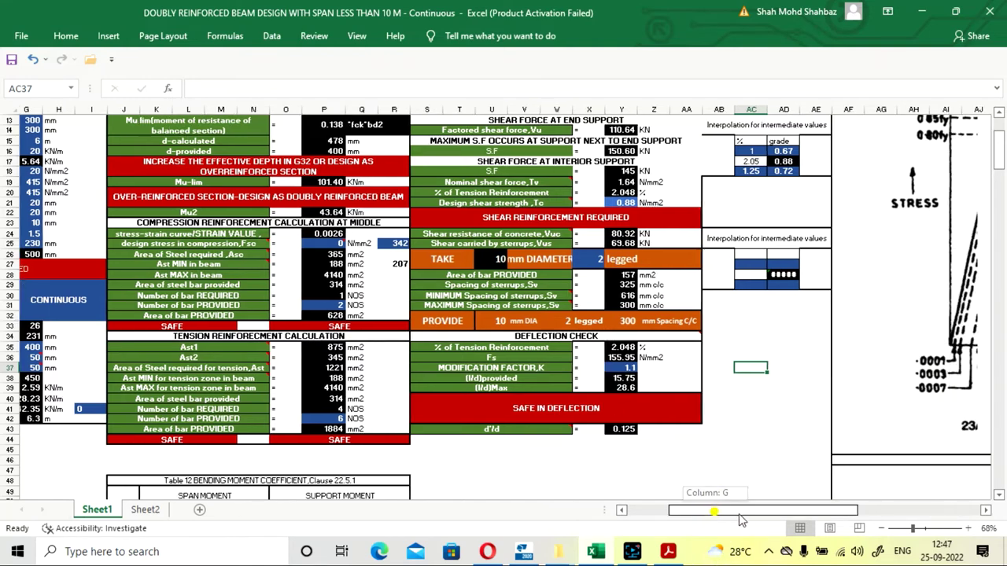
{"action": "left_click_drag", "start_coordinate": [718, 518], "coordinate": [745, 510]}
{"action": "scroll", "coordinate": [742, 472], "scroll_direction": "down", "scroll_amount": 6}
{"action": "scroll", "coordinate": [784, 471], "scroll_direction": "up", "scroll_amount": 3}
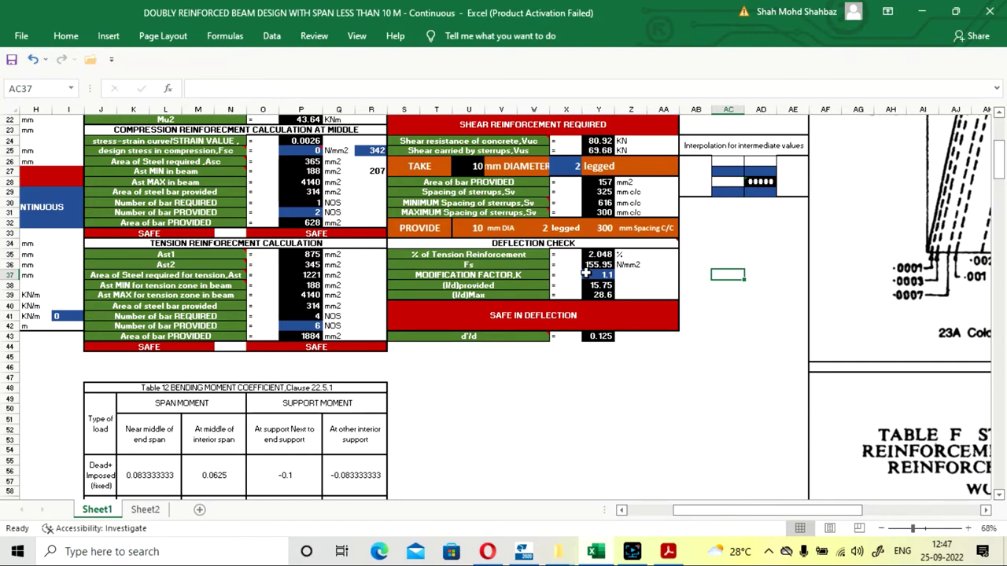
Switch to IS.456.2000.pdf in Adobe Acrobat Reader and find Fig. 4, the modification factor chart for tension reinforcement.
{"action": "left_click", "coordinate": [668, 552]}
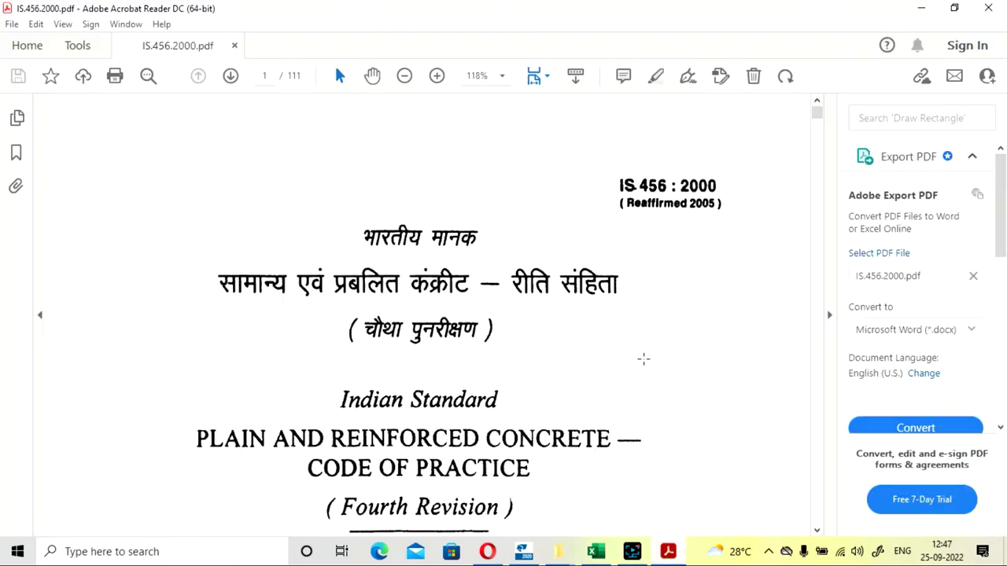
{"action": "left_click_drag", "start_coordinate": [816, 114], "coordinate": [804, 342]}
{"action": "left_click_drag", "start_coordinate": [795, 376], "coordinate": [674, 501]}
{"action": "scroll", "coordinate": [631, 480], "scroll_direction": "up", "scroll_amount": 10}
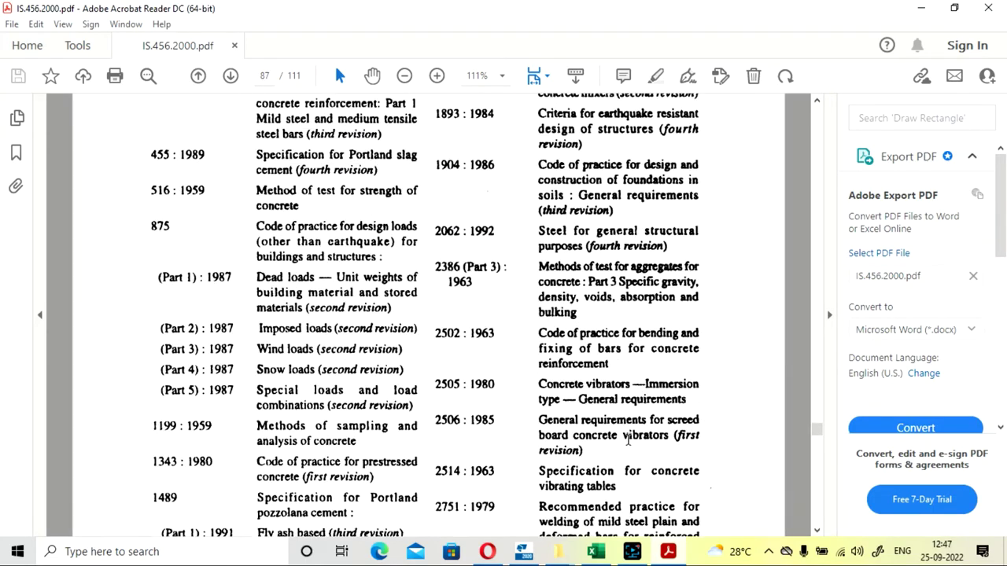
{"action": "left_click", "coordinate": [631, 551]}
{"action": "left_click", "coordinate": [710, 470]}
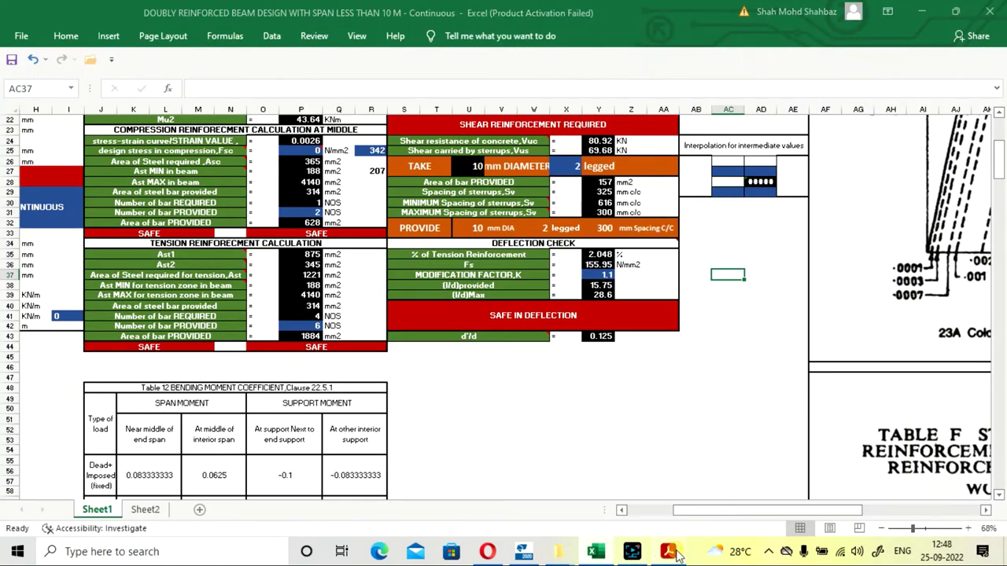
{"action": "left_click", "coordinate": [668, 552]}
{"action": "scroll", "coordinate": [579, 394], "scroll_direction": "down", "scroll_amount": 3}
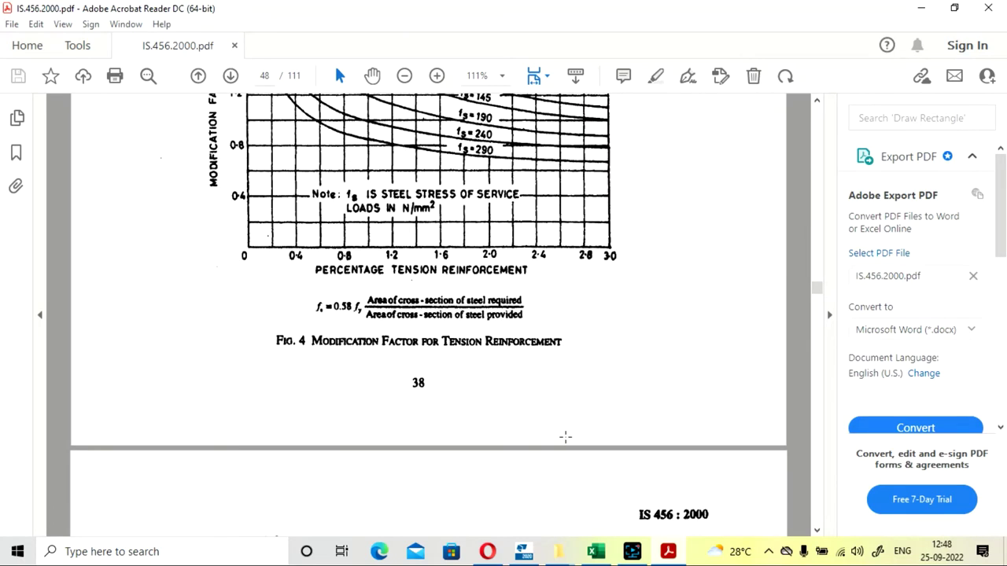
{"action": "scroll", "coordinate": [565, 437], "scroll_direction": "up", "scroll_amount": 1}
{"action": "scroll", "coordinate": [566, 437], "scroll_direction": "up", "scroll_amount": 5}
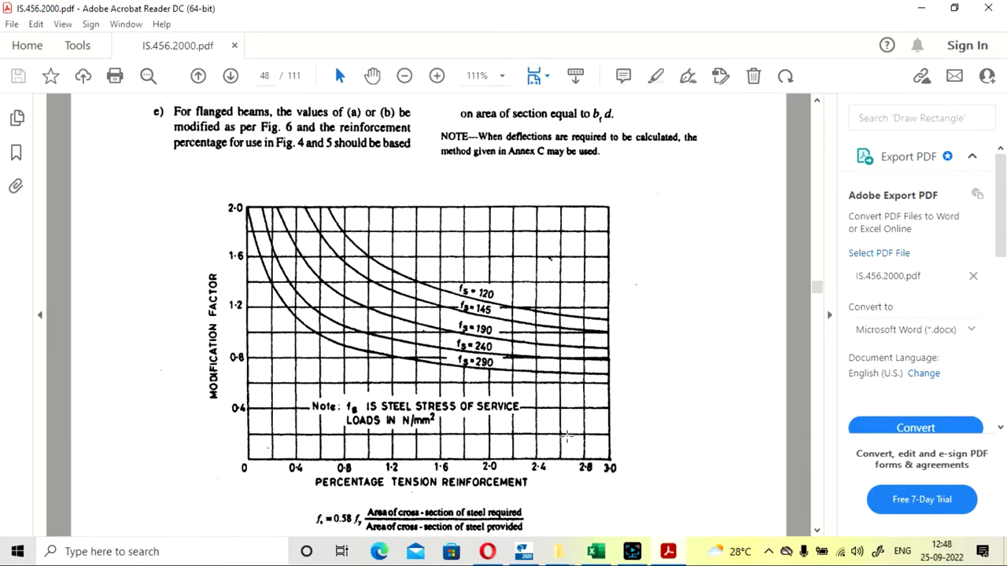
Compare the deflection check's reinforcement percentage, Fs and modification factor in the Excel workbook with the Fig. 4 curves in the code PDF.
{"action": "left_click", "coordinate": [598, 553]}
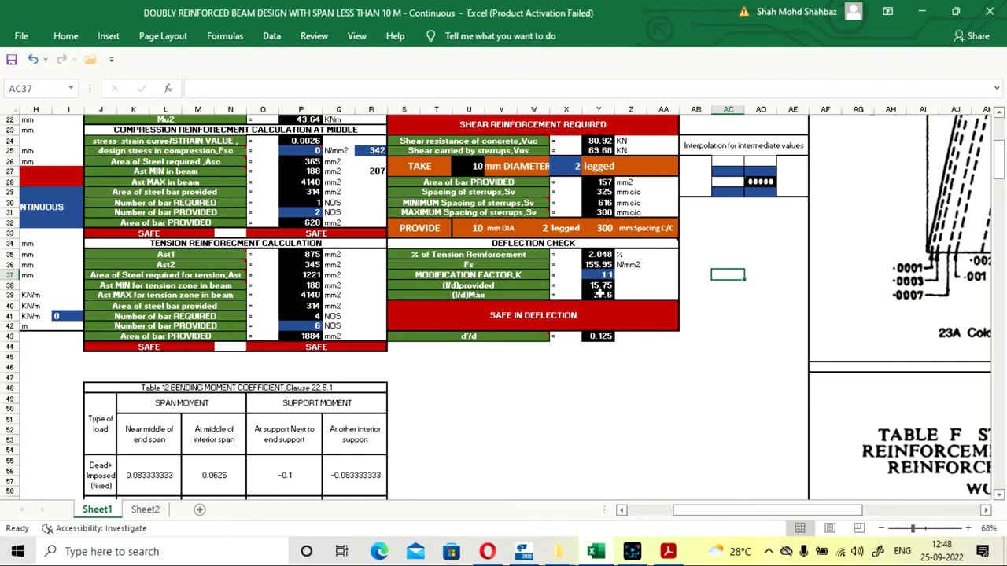
{"action": "left_click", "coordinate": [601, 555]}
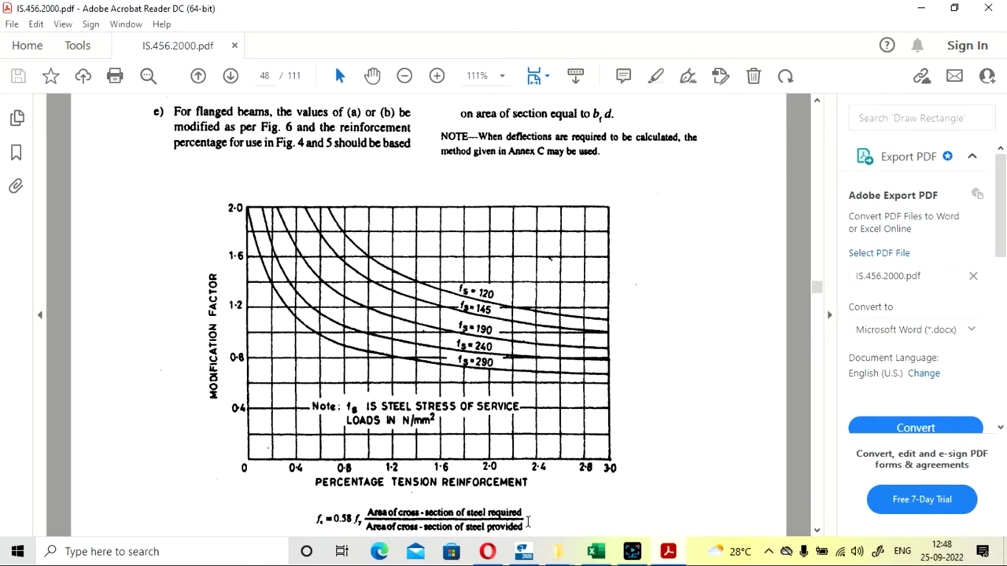
{"action": "left_click", "coordinate": [596, 552]}
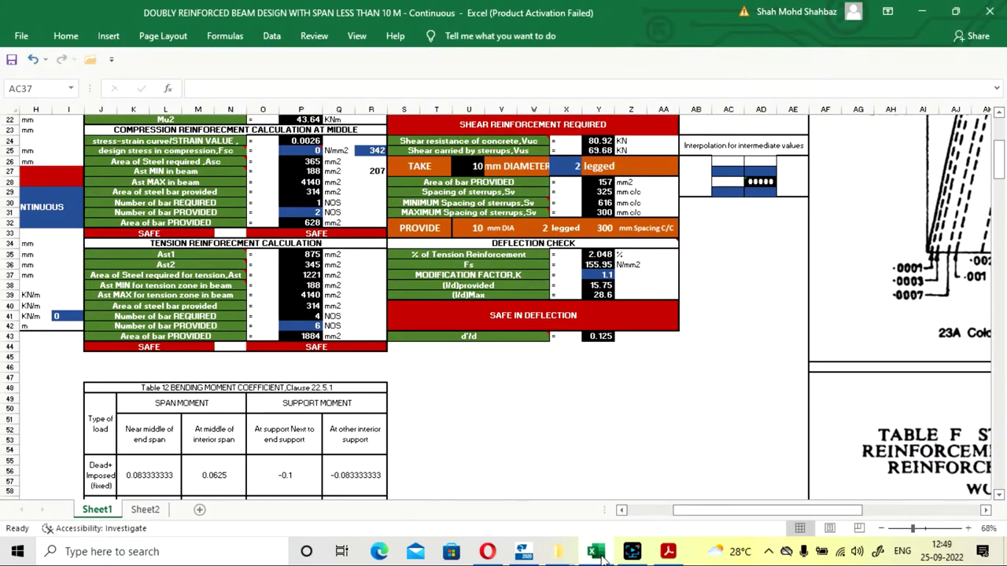
{"action": "left_click", "coordinate": [598, 553]}
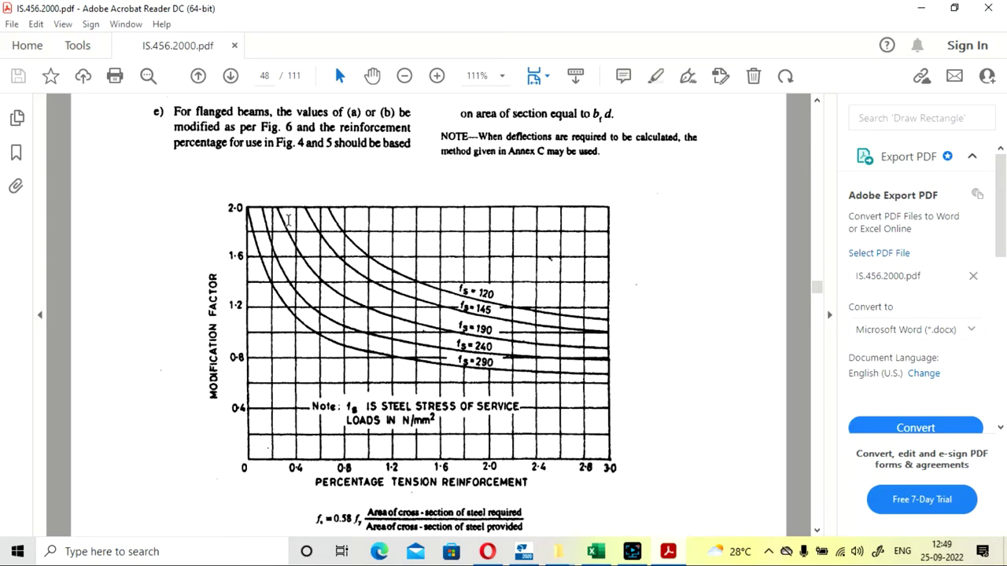
{"action": "left_click", "coordinate": [594, 553]}
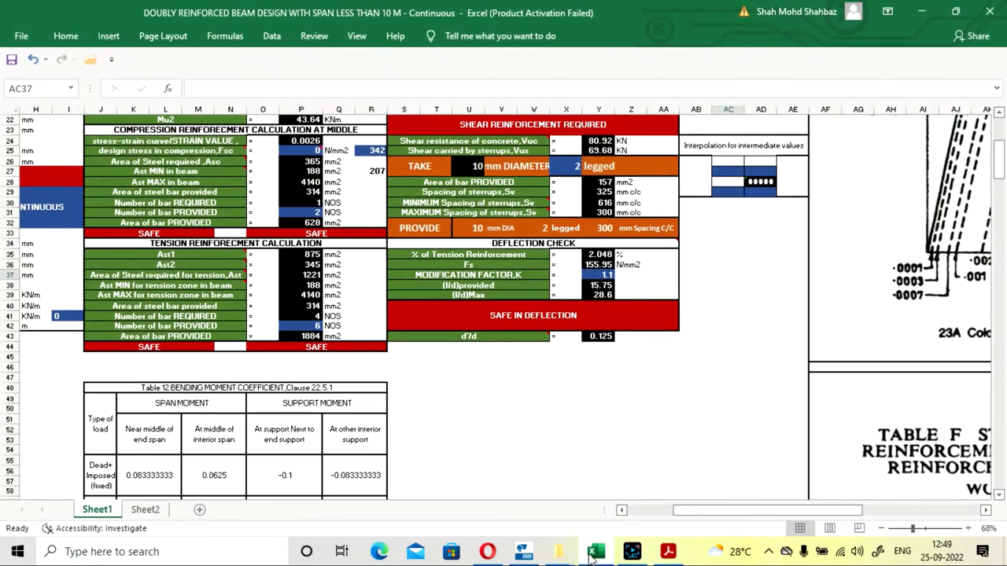
{"action": "left_click", "coordinate": [594, 554]}
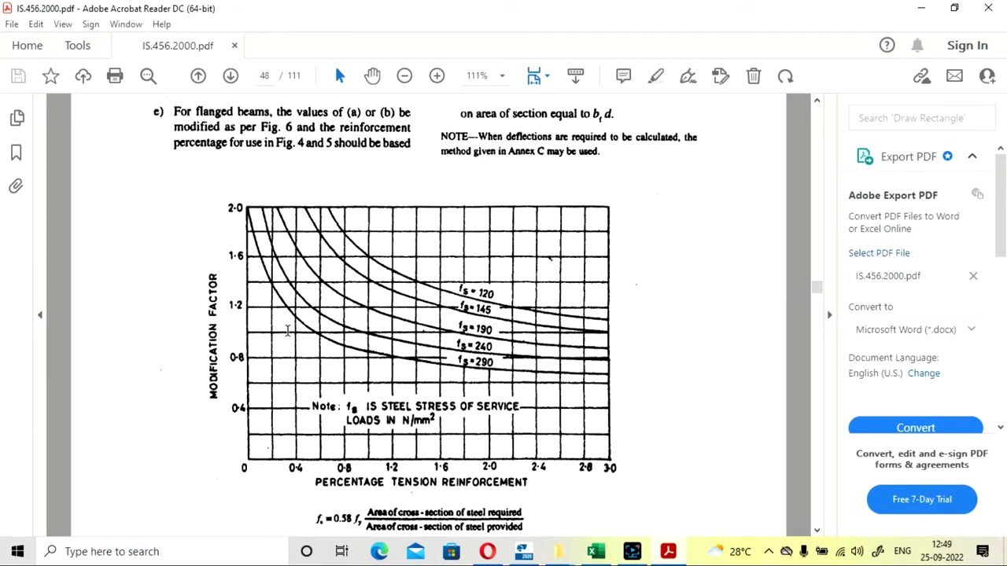
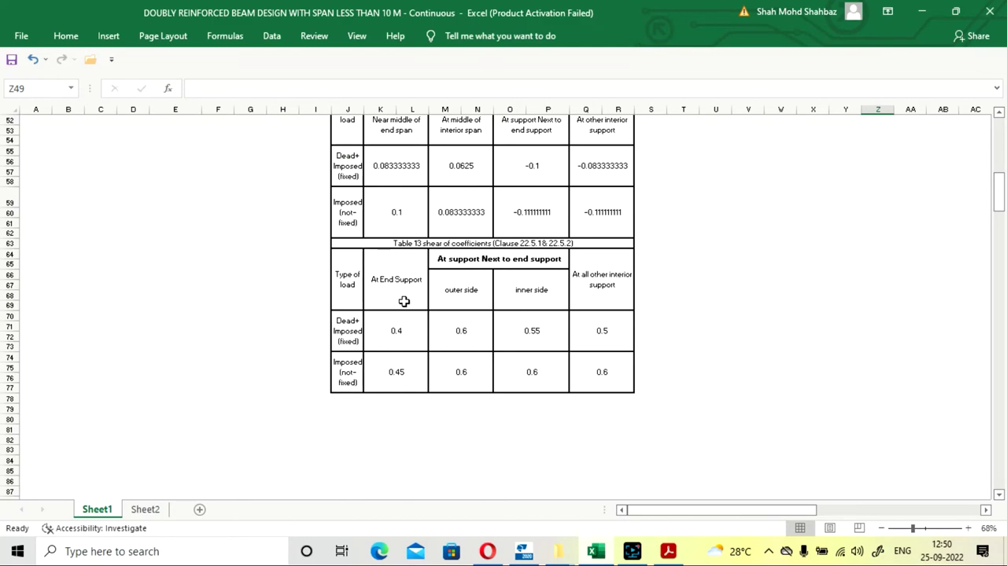
Review the second design block on Sheet1, for the support of the end span, including its loads, dimensions and reinforcement calculations.
{"action": "scroll", "coordinate": [404, 301], "scroll_direction": "down", "scroll_amount": 8}
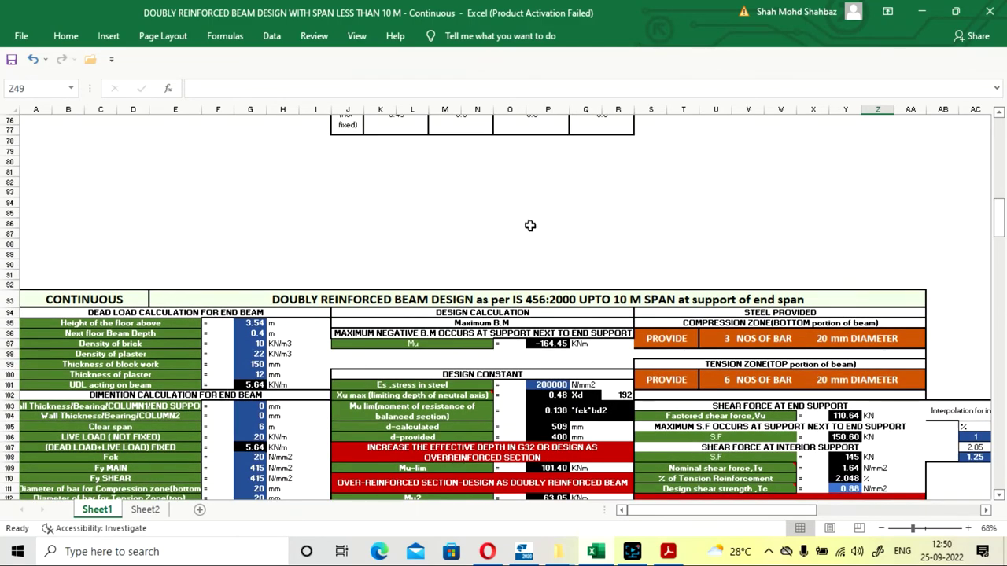
{"action": "scroll", "coordinate": [531, 224], "scroll_direction": "down", "scroll_amount": 1}
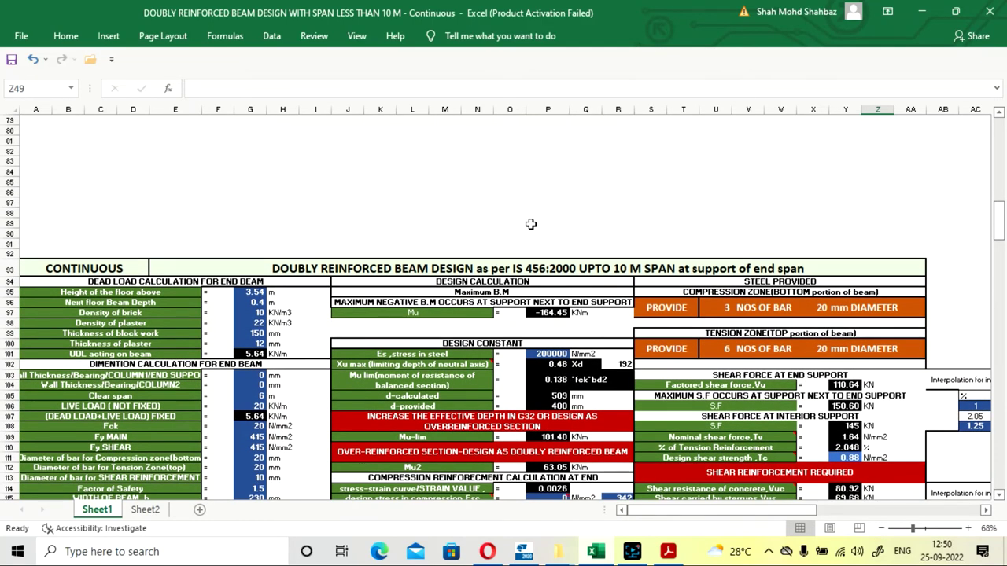
{"action": "scroll", "coordinate": [531, 224], "scroll_direction": "down", "scroll_amount": 3}
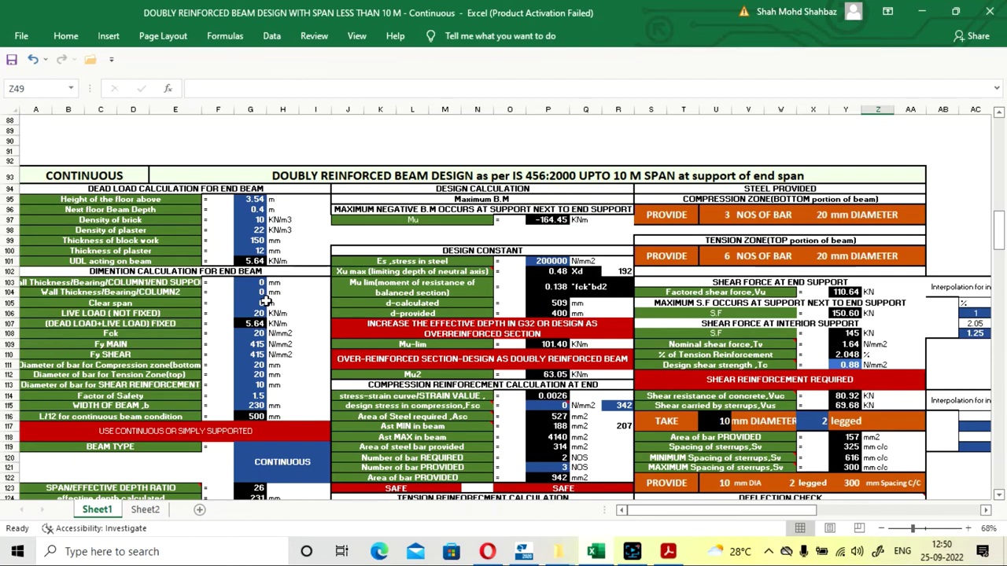
{"action": "scroll", "coordinate": [344, 223], "scroll_direction": "down", "scroll_amount": 2}
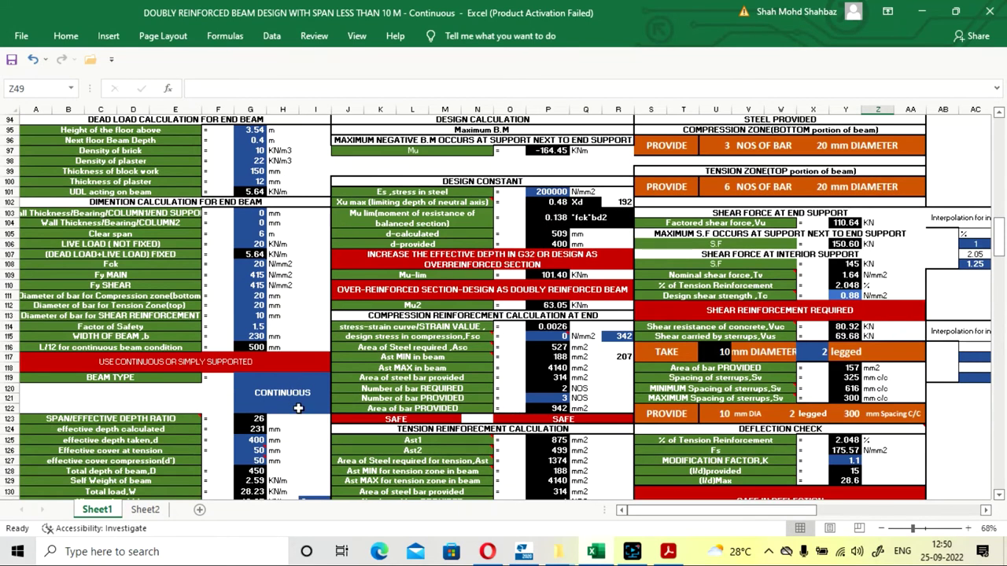
{"action": "scroll", "coordinate": [297, 406], "scroll_direction": "up", "scroll_amount": 1}
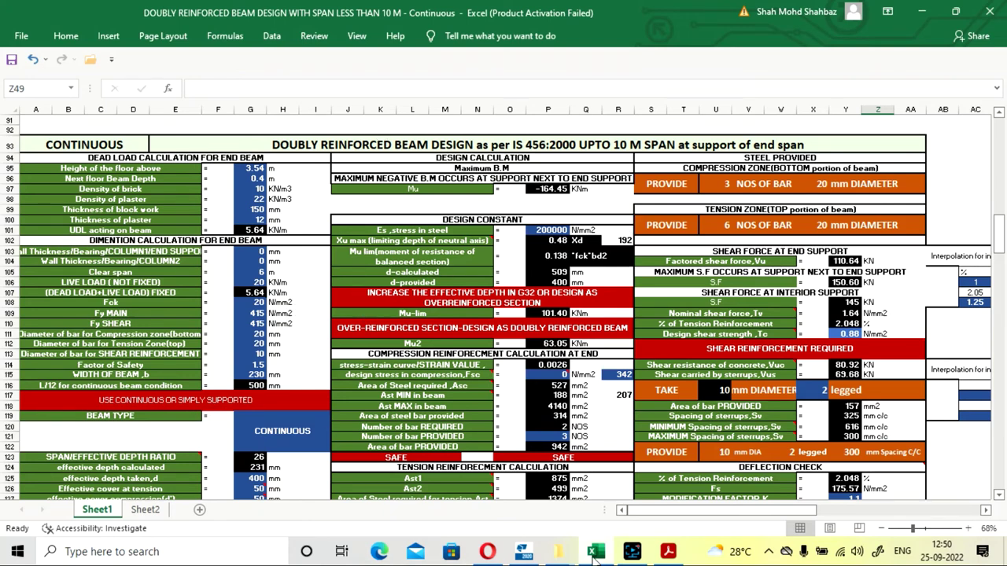
{"action": "mouse_move", "coordinate": [594, 556]}
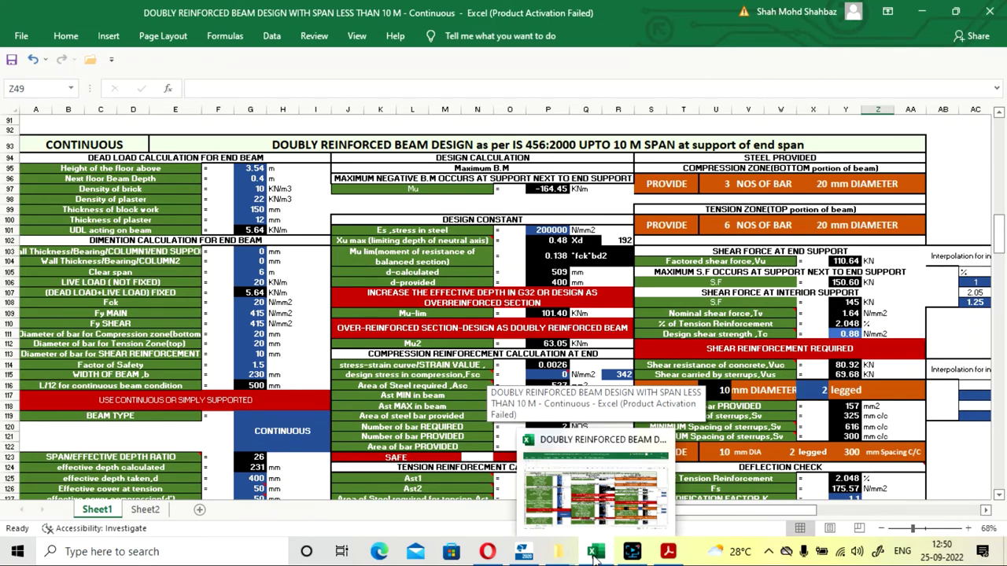
Return to the Excel workbook and examine the beam's support cross-section and its tension and compression bars in the Sheet2 drawing.
{"action": "left_click", "coordinate": [596, 556]}
{"action": "left_click", "coordinate": [596, 555]}
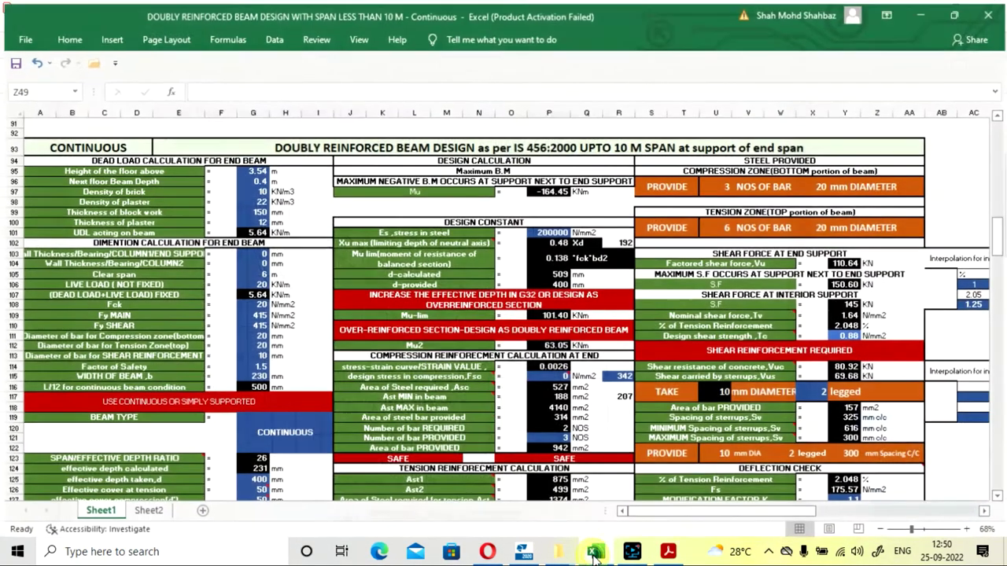
{"action": "left_click", "coordinate": [141, 509]}
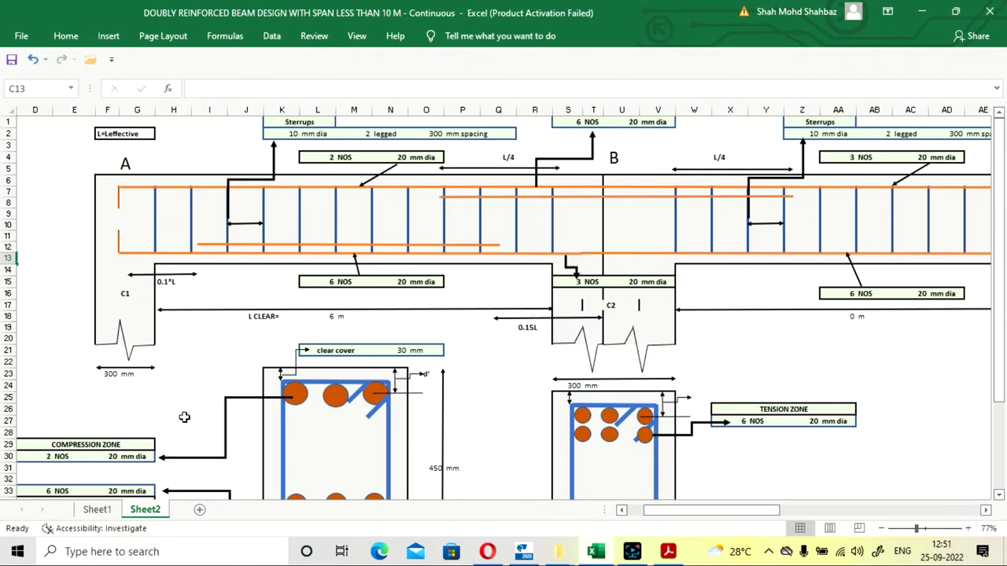
{"action": "scroll", "coordinate": [618, 293], "scroll_direction": "down", "scroll_amount": 3}
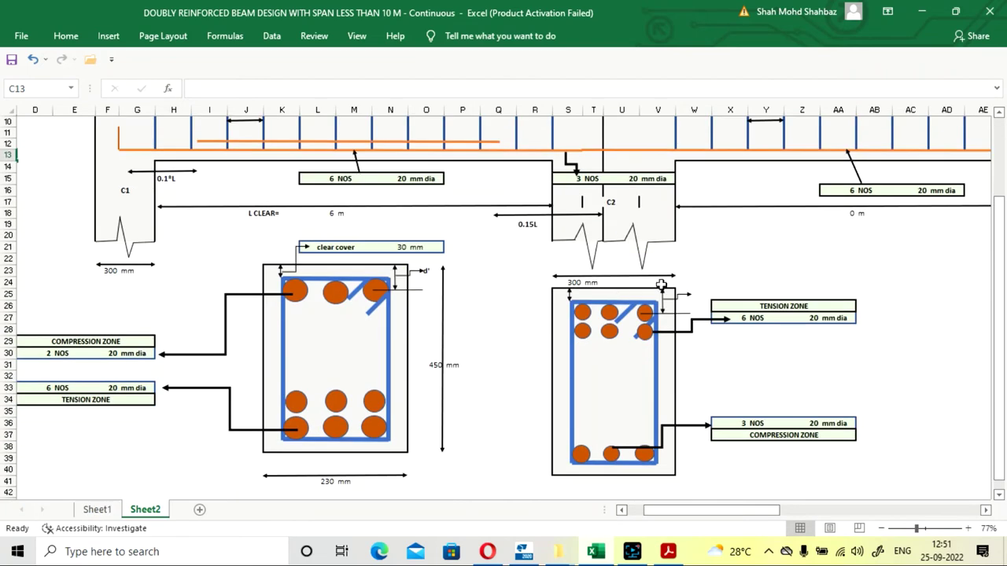
{"action": "scroll", "coordinate": [554, 327], "scroll_direction": "up", "scroll_amount": 3}
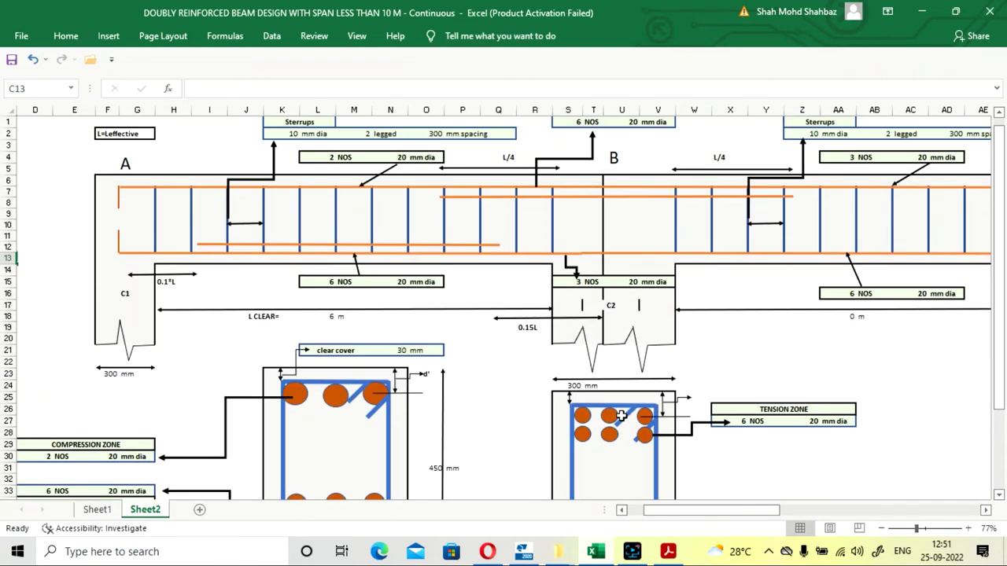
{"action": "scroll", "coordinate": [554, 326], "scroll_direction": "down", "scroll_amount": 2}
Review the bending moment, compression and tension reinforcement calculations in Sheet1's design block for the support of the end span.
{"action": "left_click", "coordinate": [98, 510]}
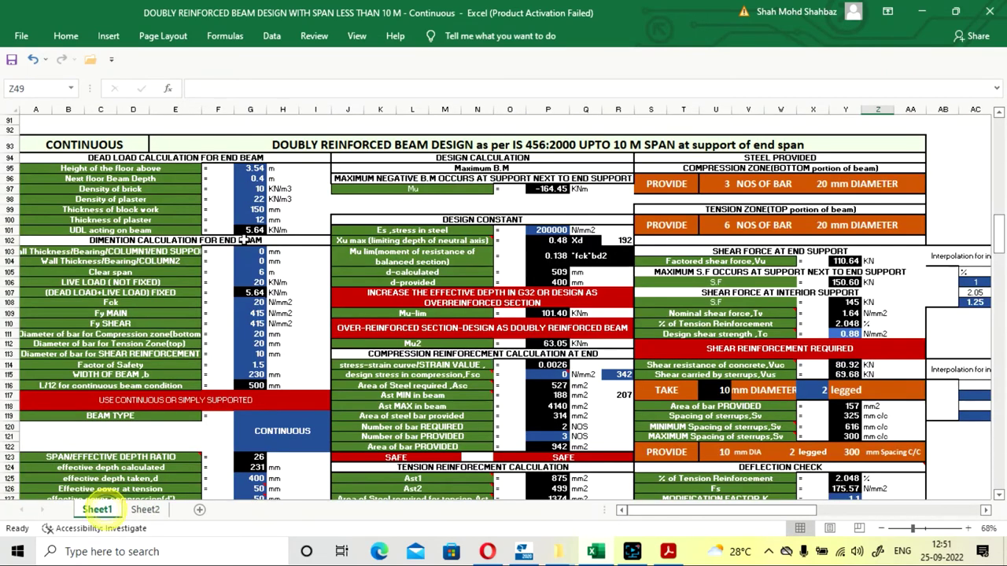
{"action": "scroll", "coordinate": [325, 270], "scroll_direction": "down", "scroll_amount": 2}
{"action": "scroll", "coordinate": [325, 269], "scroll_direction": "down", "scroll_amount": 3}
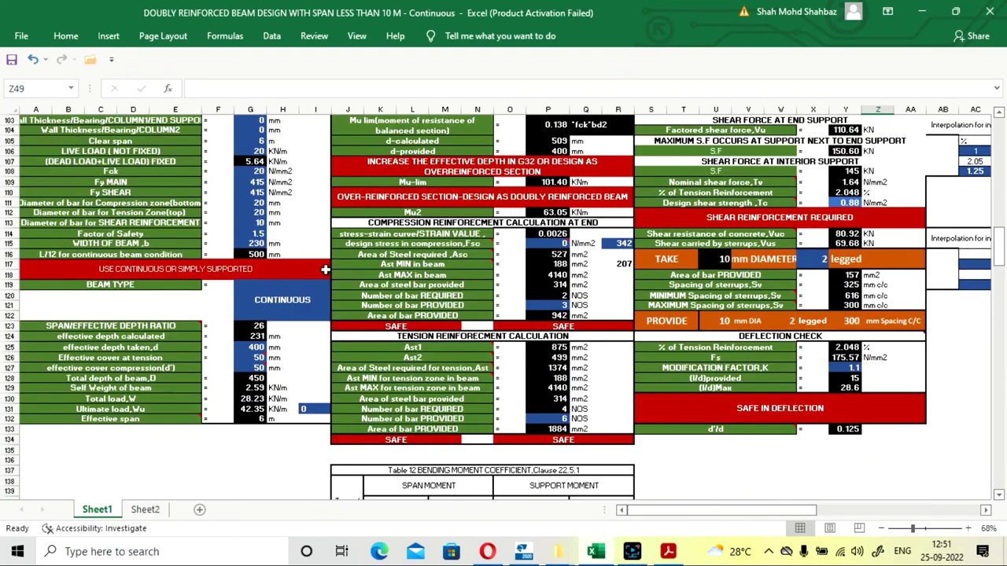
{"action": "scroll", "coordinate": [308, 369], "scroll_direction": "up", "scroll_amount": 3}
{"action": "scroll", "coordinate": [305, 290], "scroll_direction": "down", "scroll_amount": 3}
{"action": "scroll", "coordinate": [464, 338], "scroll_direction": "up", "scroll_amount": 6}
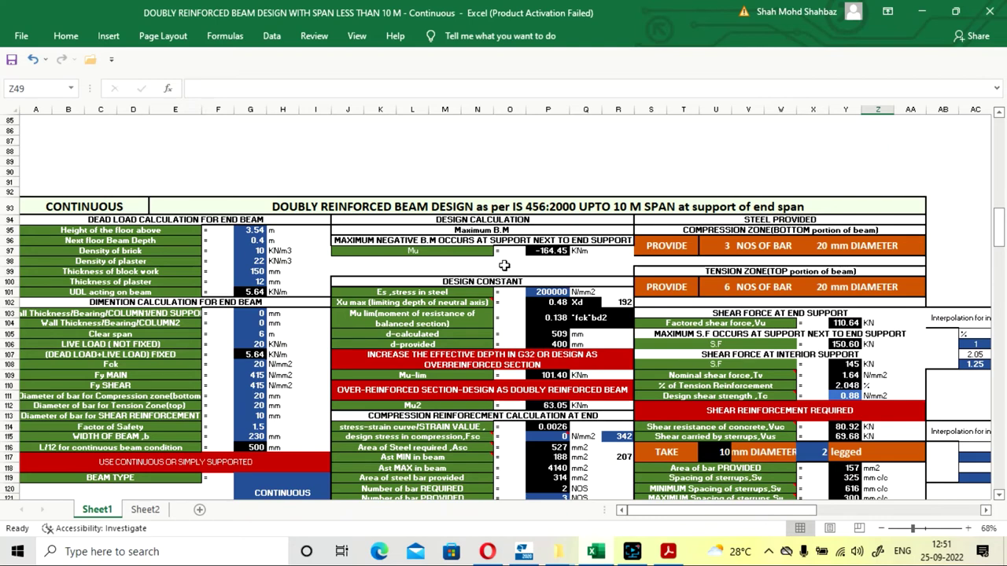
{"action": "scroll", "coordinate": [504, 266], "scroll_direction": "down", "scroll_amount": 3}
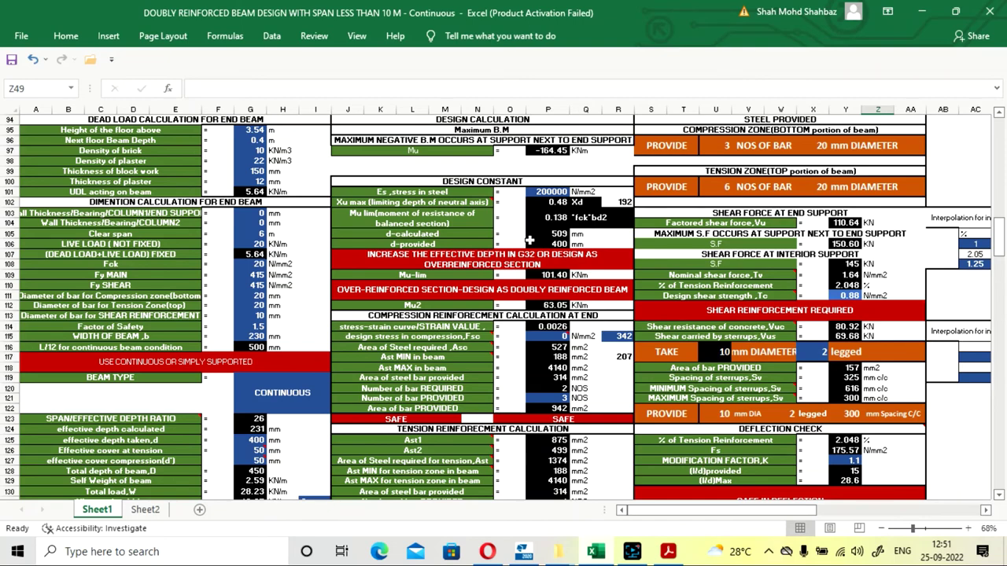
{"action": "scroll", "coordinate": [574, 260], "scroll_direction": "down", "scroll_amount": 2}
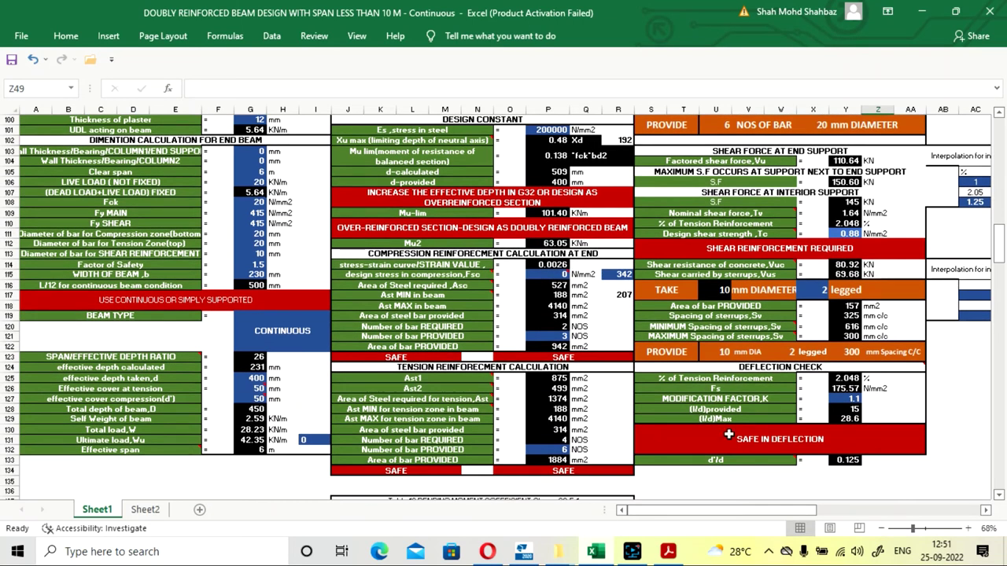
{"action": "scroll", "coordinate": [729, 433], "scroll_direction": "up", "scroll_amount": 3}
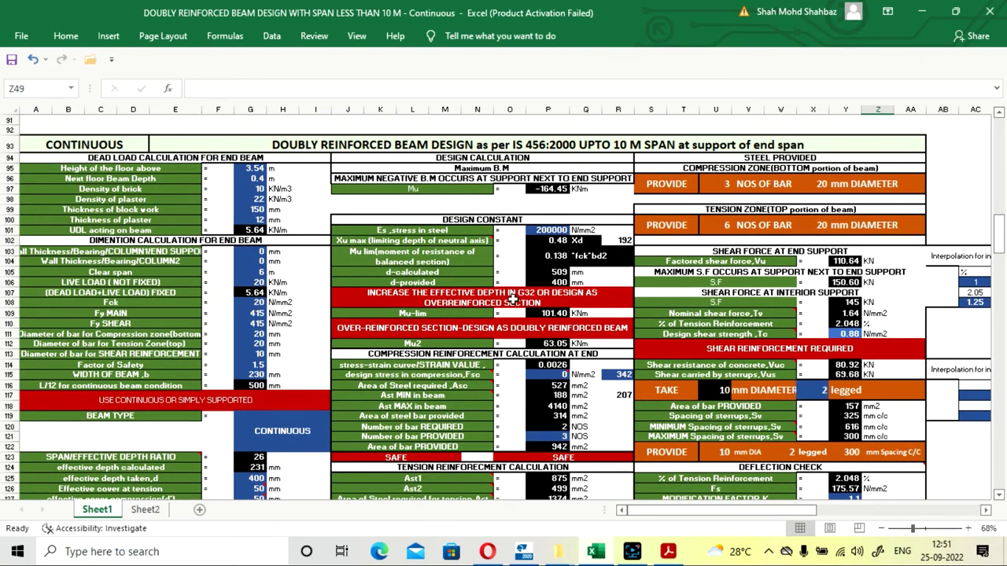
Check the shear force, stirrup and deflection sections of the end-span support block on Sheet1.
{"action": "scroll", "coordinate": [722, 211], "scroll_direction": "down", "scroll_amount": 2}
{"action": "scroll", "coordinate": [720, 210], "scroll_direction": "down", "scroll_amount": 3}
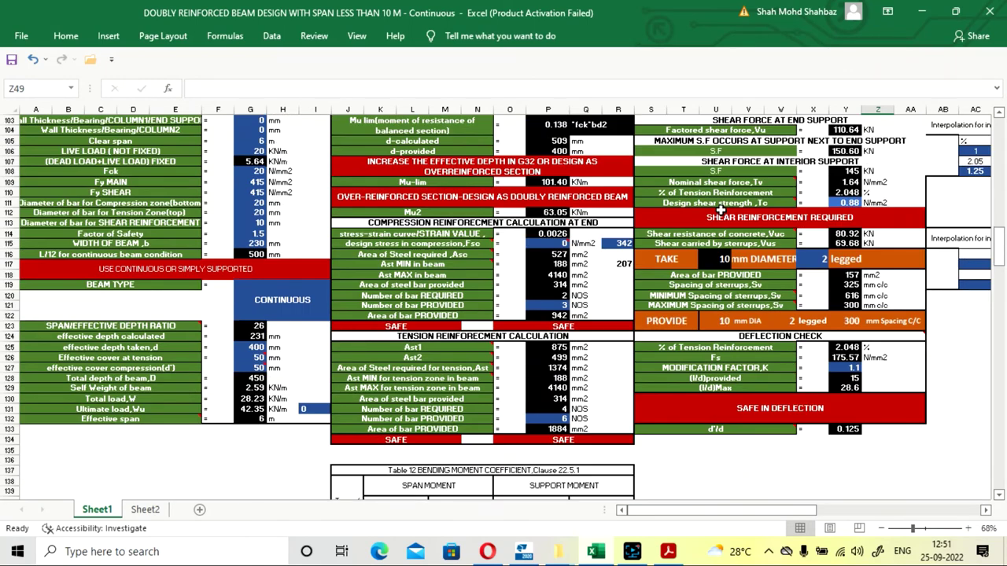
{"action": "scroll", "coordinate": [889, 436], "scroll_direction": "up", "scroll_amount": 2}
{"action": "scroll", "coordinate": [894, 439], "scroll_direction": "up", "scroll_amount": 1}
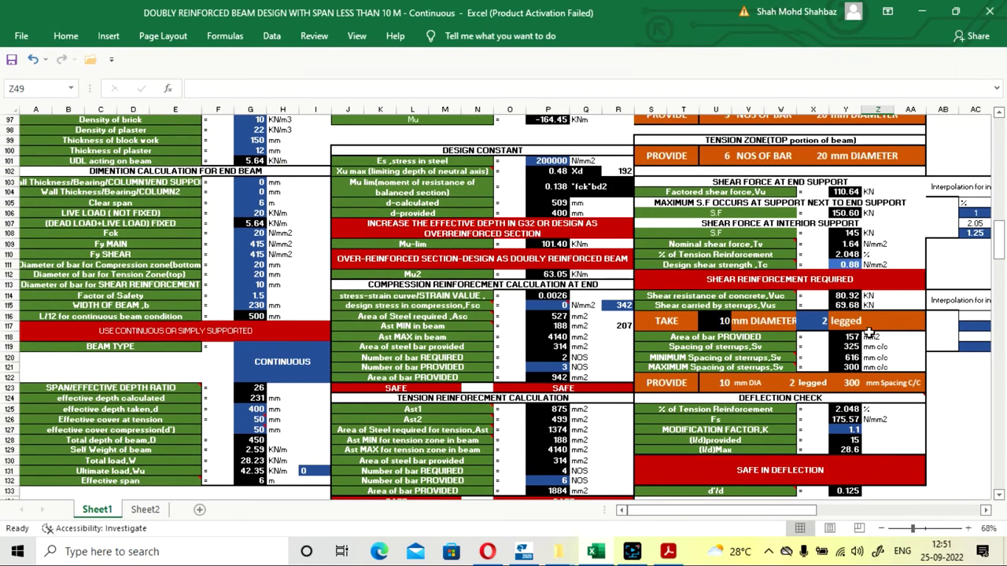
{"action": "mouse_move", "coordinate": [759, 252]}
{"action": "mouse_move", "coordinate": [734, 296]}
Find the design block for the middle of the interior span on Sheet1 and look over its calculations.
{"action": "scroll", "coordinate": [413, 293], "scroll_direction": "down", "scroll_amount": 5}
{"action": "scroll", "coordinate": [413, 293], "scroll_direction": "down", "scroll_amount": 19}
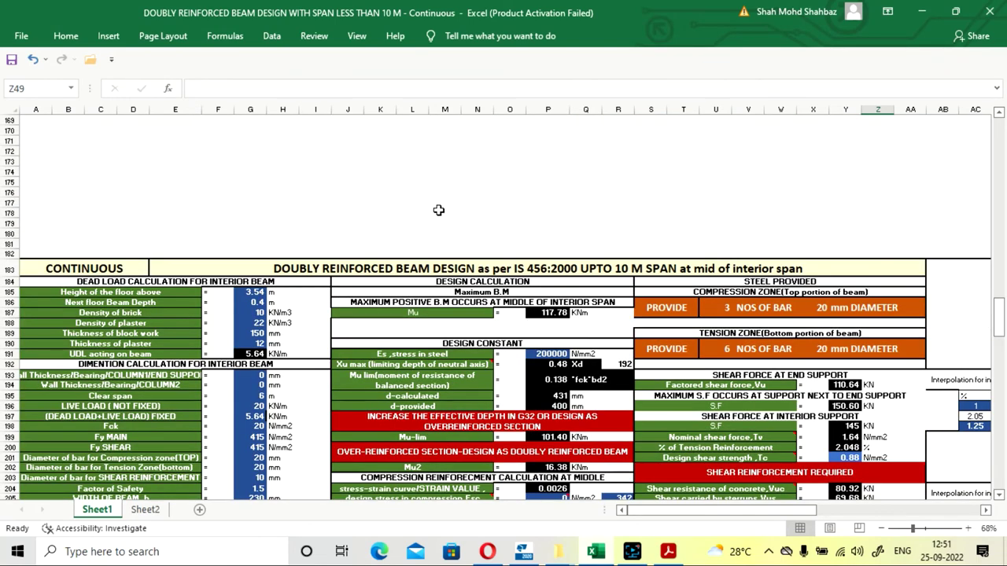
{"action": "scroll", "coordinate": [653, 239], "scroll_direction": "down", "scroll_amount": 3}
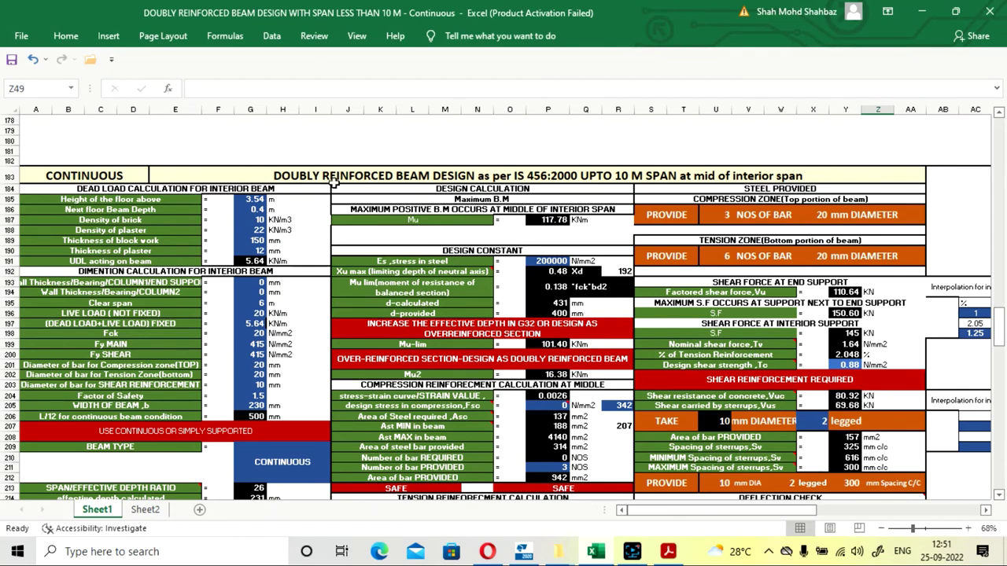
{"action": "scroll", "coordinate": [520, 269], "scroll_direction": "down", "scroll_amount": 5}
{"action": "scroll", "coordinate": [673, 206], "scroll_direction": "up", "scroll_amount": 6}
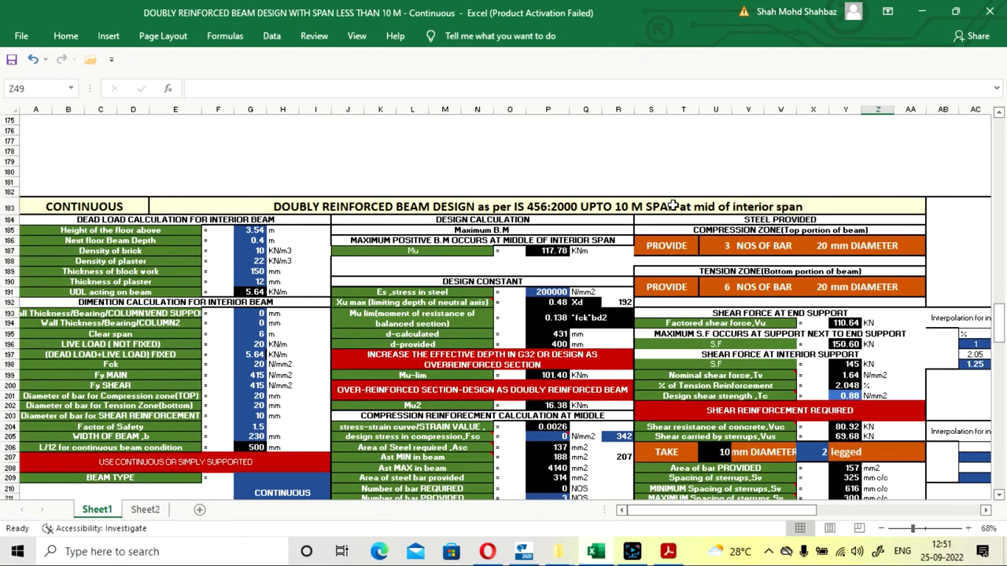
Bring the interior spans around supports B, C and D into view in the Sheet2 beam drawing.
{"action": "left_click", "coordinate": [140, 511]}
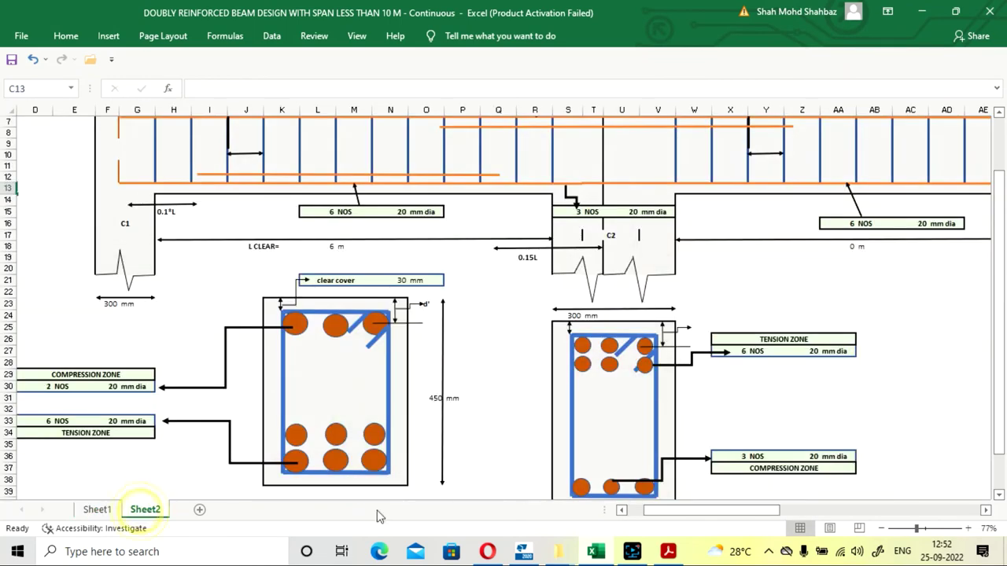
{"action": "left_click_drag", "start_coordinate": [673, 515], "coordinate": [736, 518]}
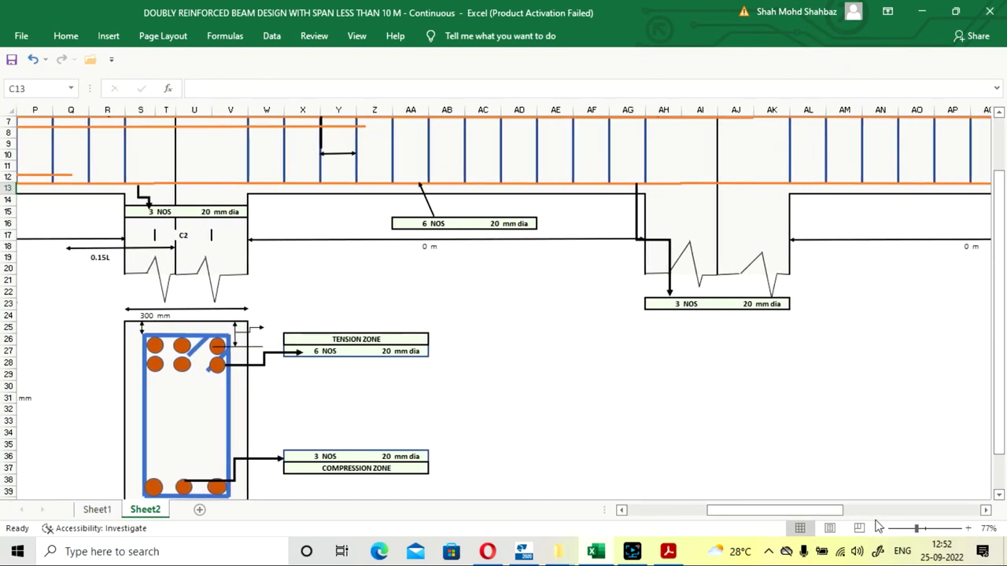
{"action": "left_click", "coordinate": [882, 529]}
{"action": "left_click", "coordinate": [883, 530]}
{"action": "left_click", "coordinate": [884, 531]}
{"action": "left_click_drag", "start_coordinate": [800, 518], "coordinate": [809, 519]}
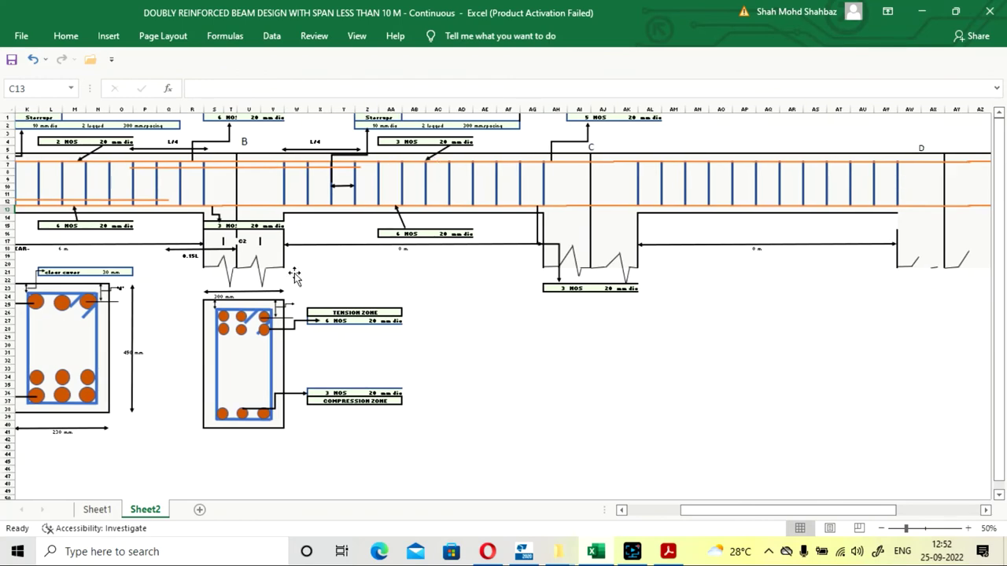
Compare Sheet1's interior midspan design block with the beam layout from support A through support D on Sheet2.
{"action": "left_click", "coordinate": [96, 510]}
{"action": "left_click", "coordinate": [144, 510]}
{"action": "left_click", "coordinate": [97, 510]}
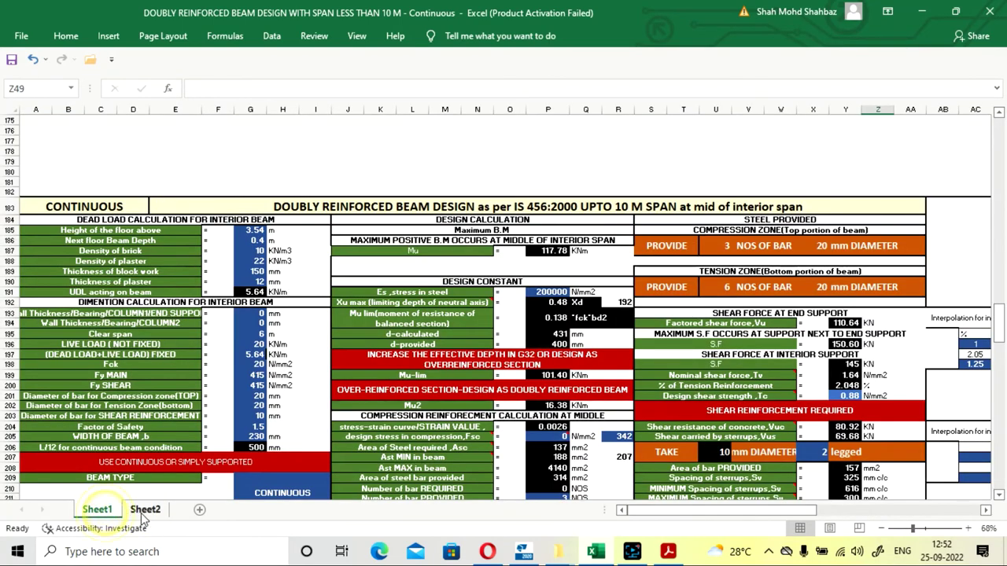
{"action": "left_click", "coordinate": [143, 510]}
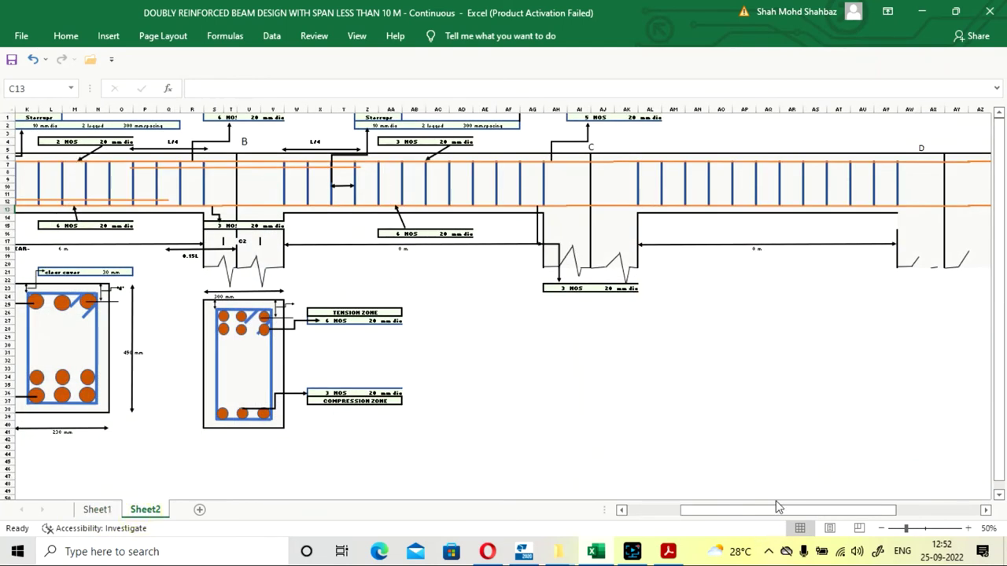
{"action": "left_click_drag", "start_coordinate": [776, 507], "coordinate": [606, 495]}
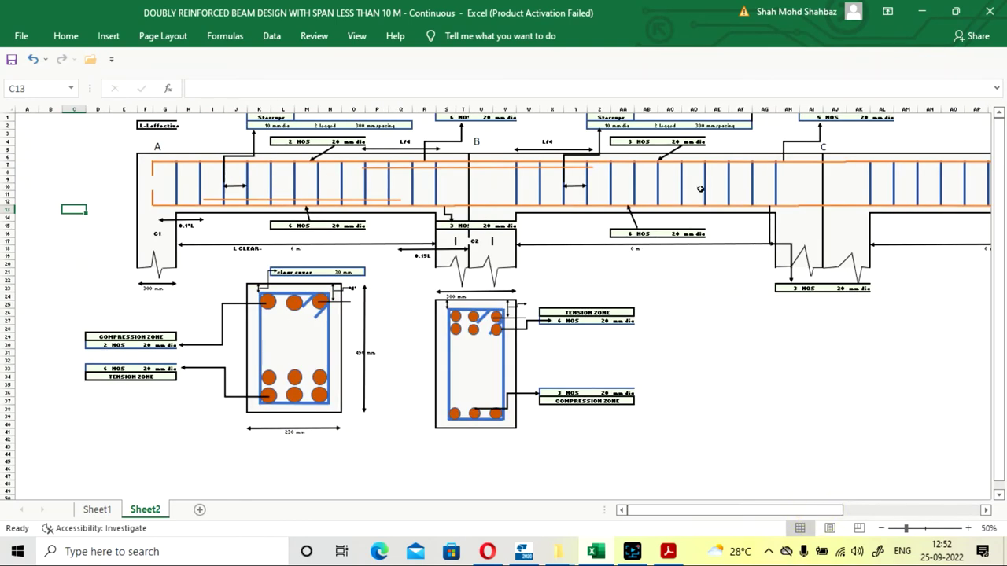
{"action": "left_click_drag", "start_coordinate": [760, 509], "coordinate": [803, 510]}
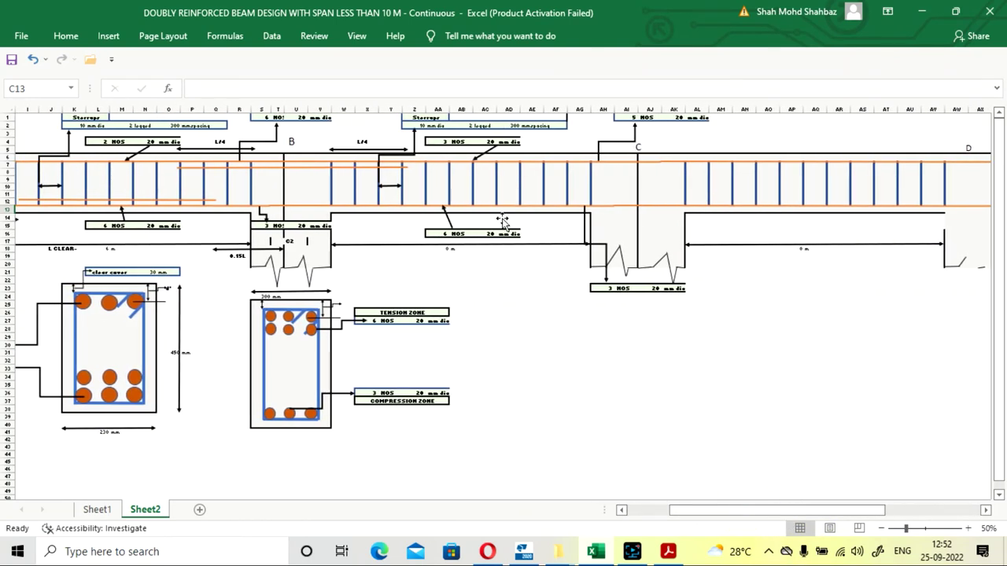
Compare the interior span's inputs and steel provided on Sheet1 with the span length and bars drawn between supports B and C on Sheet2.
{"action": "left_click", "coordinate": [97, 510]}
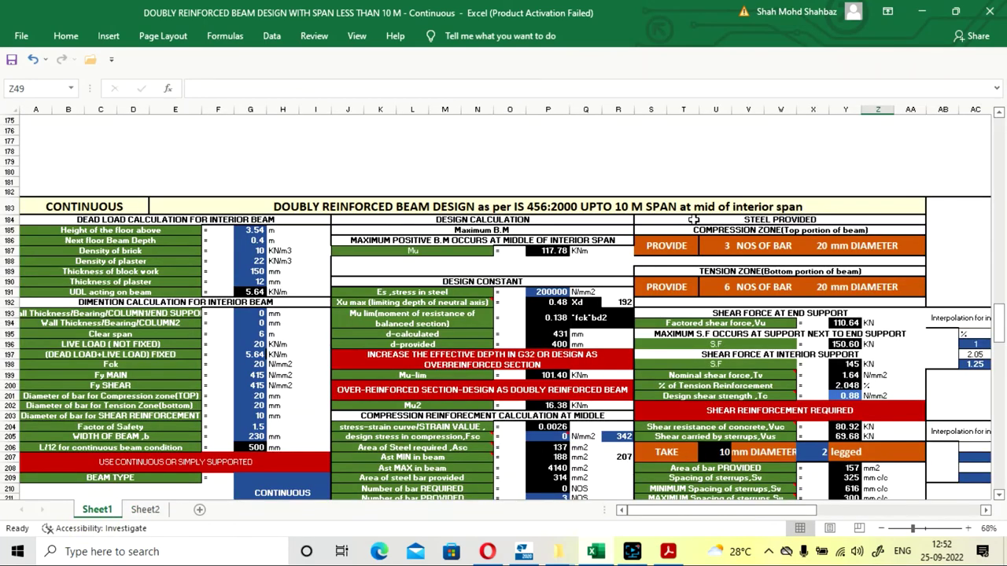
{"action": "left_click", "coordinate": [147, 510]}
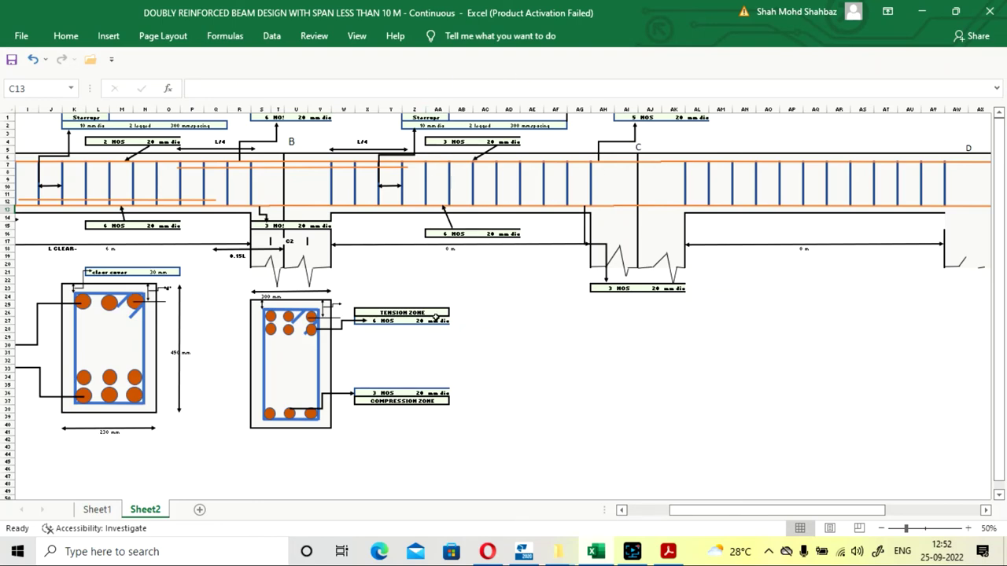
{"action": "left_click", "coordinate": [92, 516]}
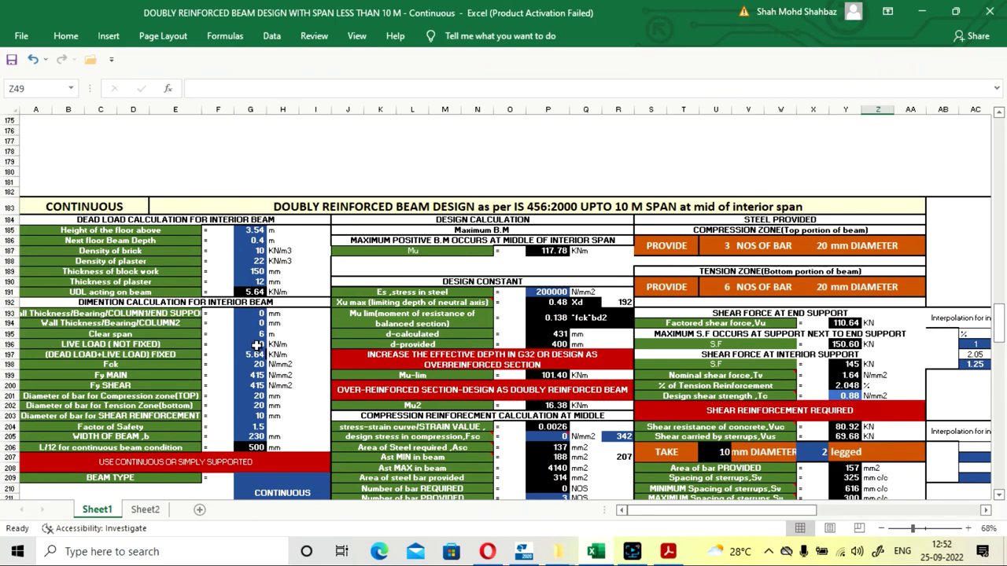
{"action": "left_click", "coordinate": [145, 510]}
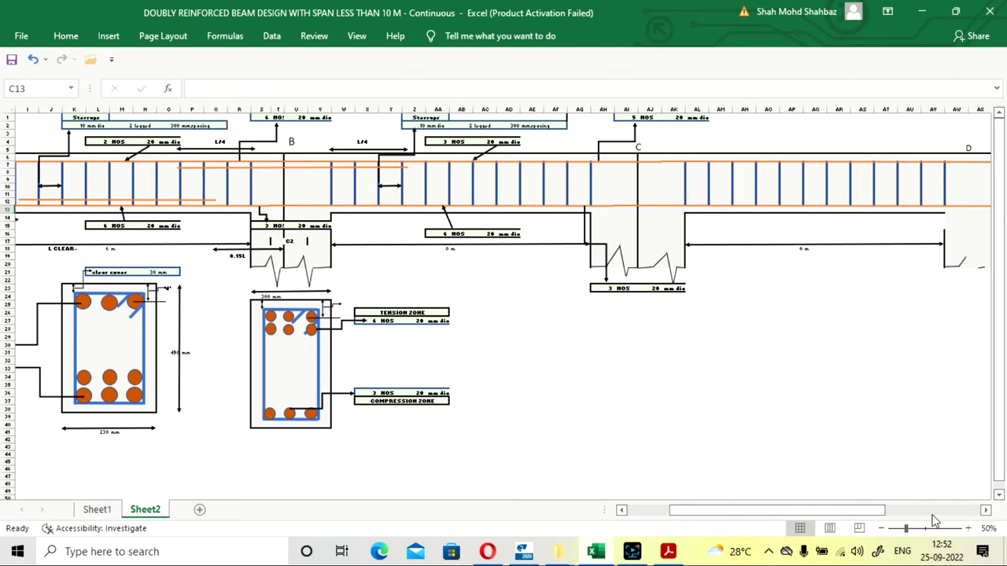
{"action": "left_click_drag", "start_coordinate": [907, 529], "coordinate": [920, 529]}
{"action": "left_click_drag", "start_coordinate": [822, 511], "coordinate": [753, 511]}
{"action": "scroll", "coordinate": [704, 407], "scroll_direction": "up", "scroll_amount": 4}
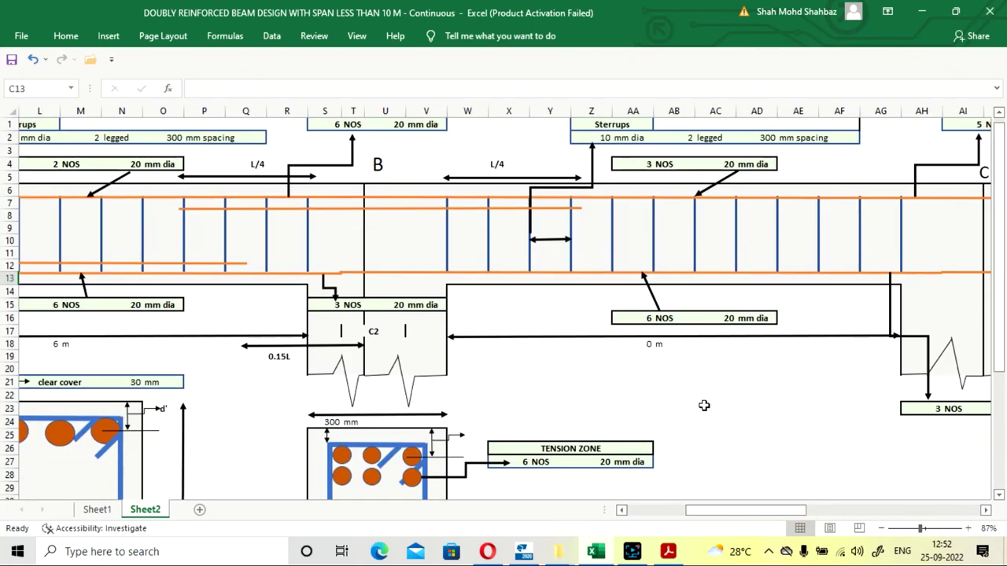
{"action": "left_click", "coordinate": [97, 510]}
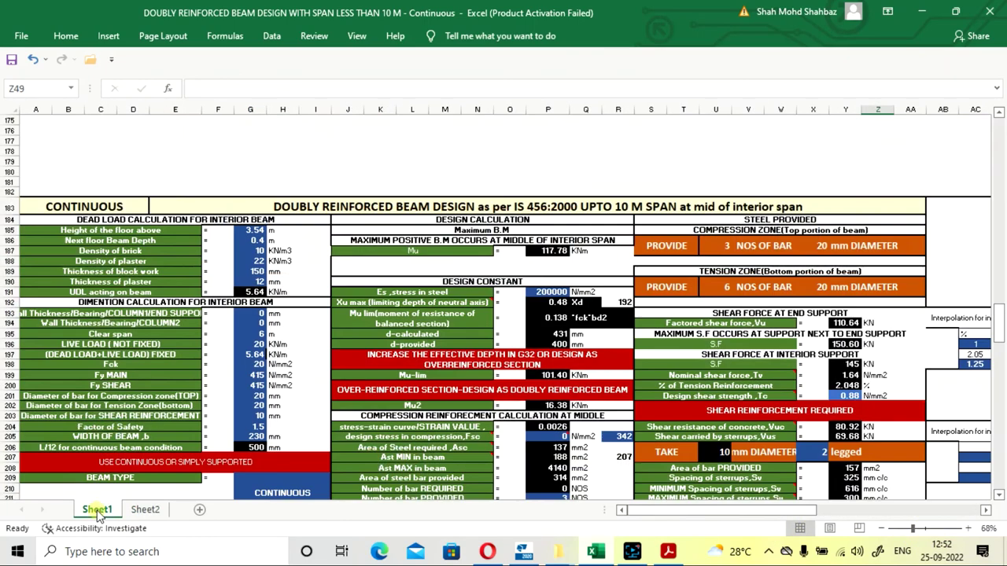
{"action": "left_click", "coordinate": [145, 510]}
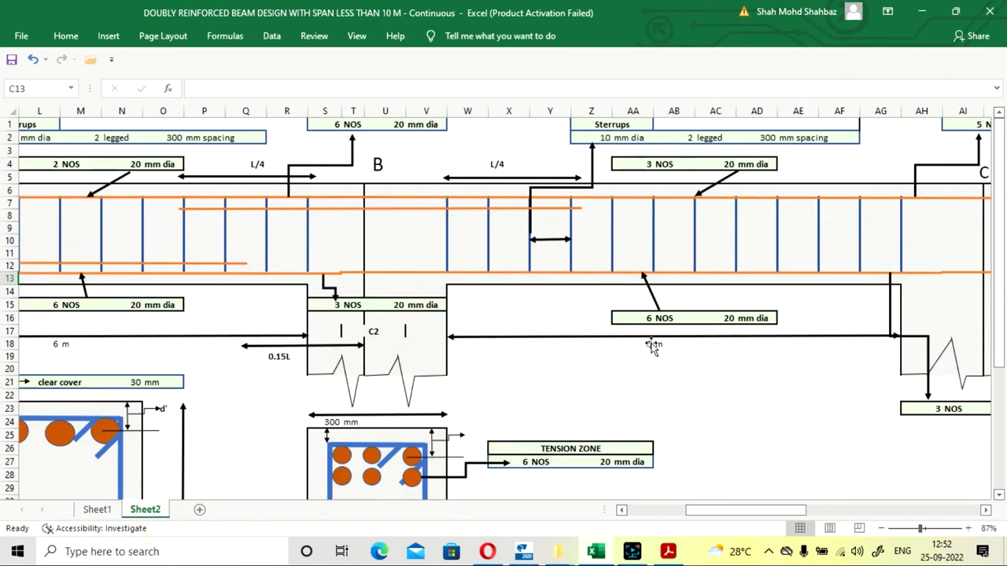
{"action": "left_click", "coordinate": [94, 528]}
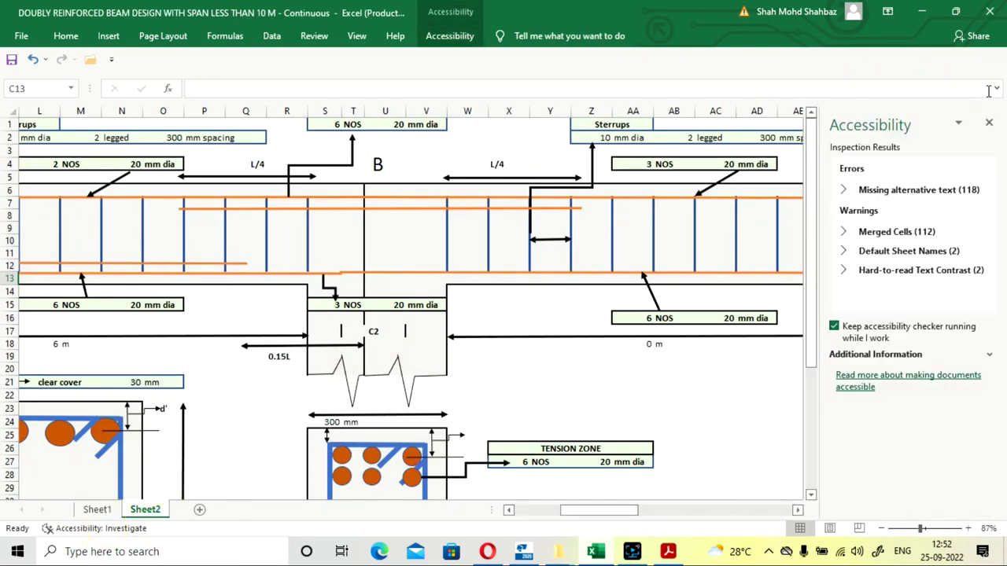
{"action": "left_click", "coordinate": [987, 123]}
Find the design block for the support of the interior span on Sheet1 and examine the beam elevation and cross-sections on Sheet2.
{"action": "left_click", "coordinate": [96, 510]}
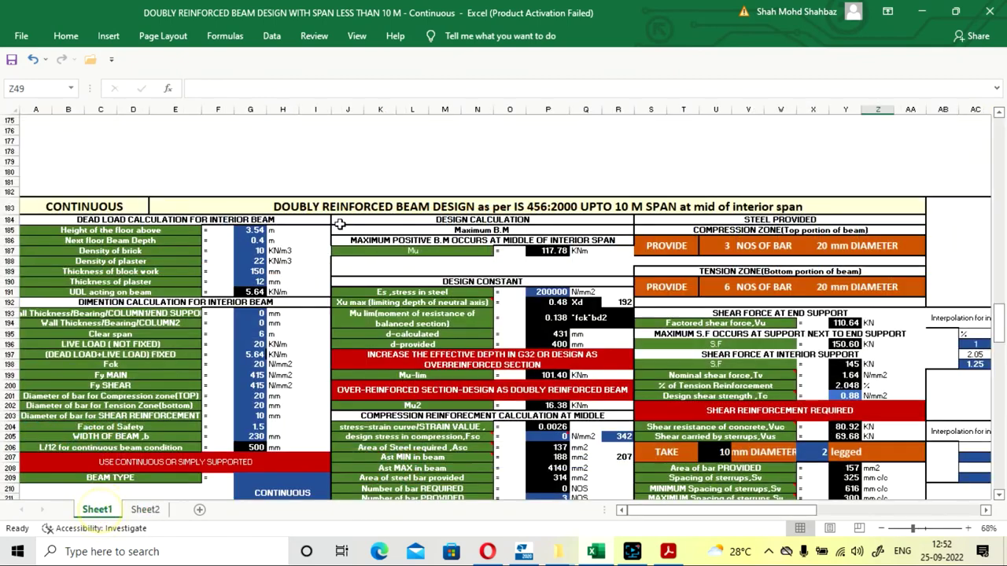
{"action": "scroll", "coordinate": [393, 228], "scroll_direction": "down", "scroll_amount": 20}
{"action": "scroll", "coordinate": [394, 228], "scroll_direction": "down", "scroll_amount": 6}
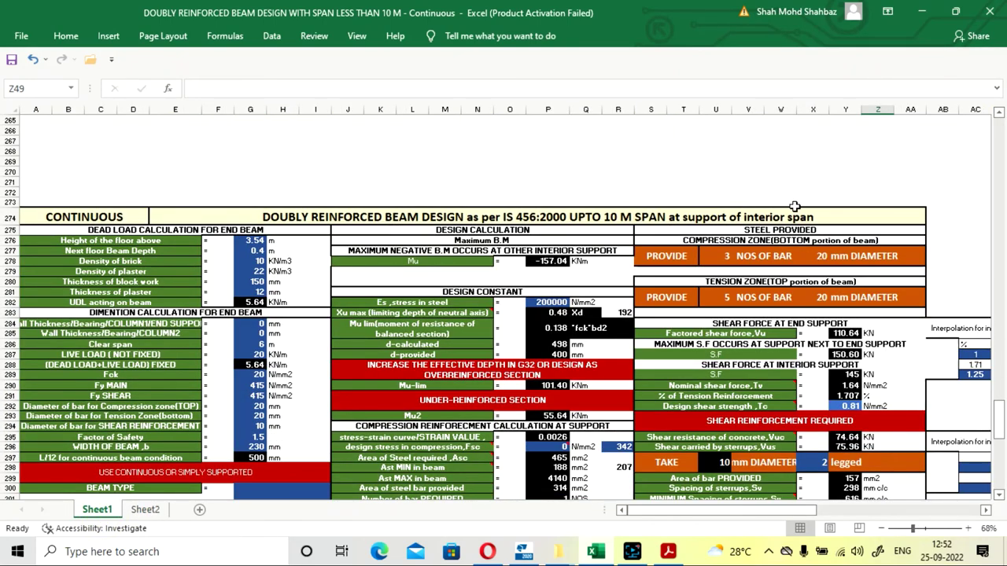
{"action": "left_click", "coordinate": [146, 512]}
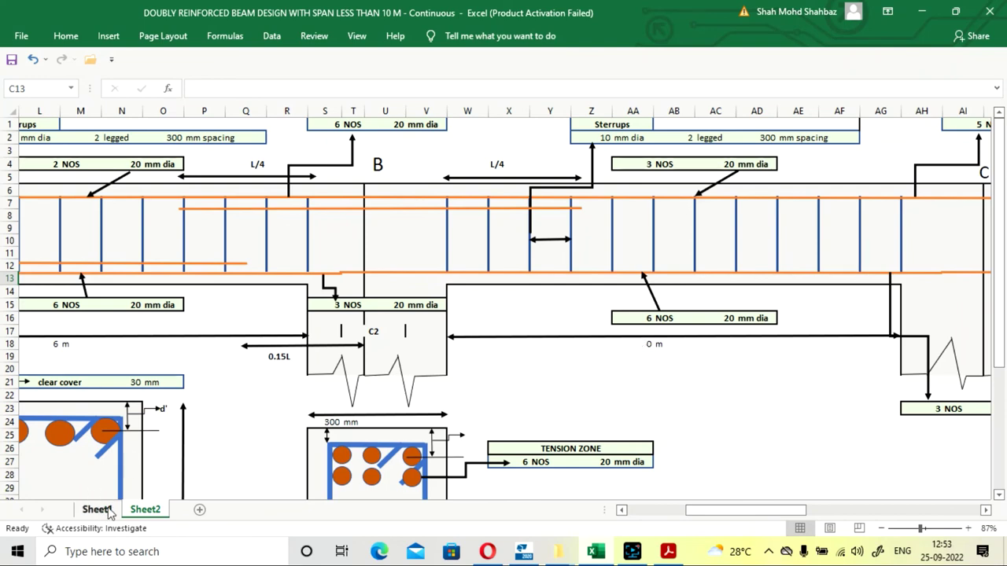
{"action": "scroll", "coordinate": [108, 513], "scroll_direction": "left", "scroll_amount": 6}
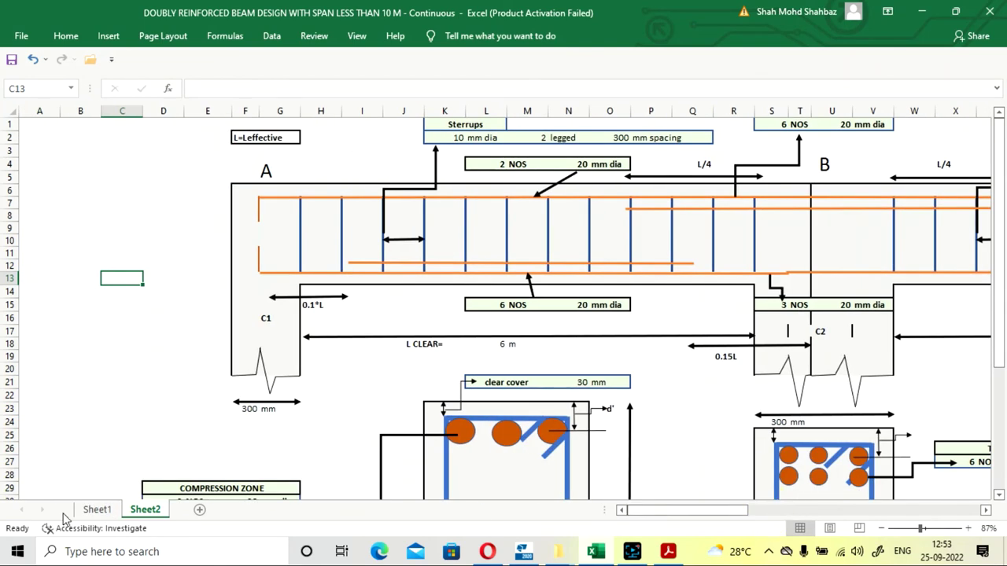
{"action": "scroll", "coordinate": [393, 405], "scroll_direction": "down", "scroll_amount": 3}
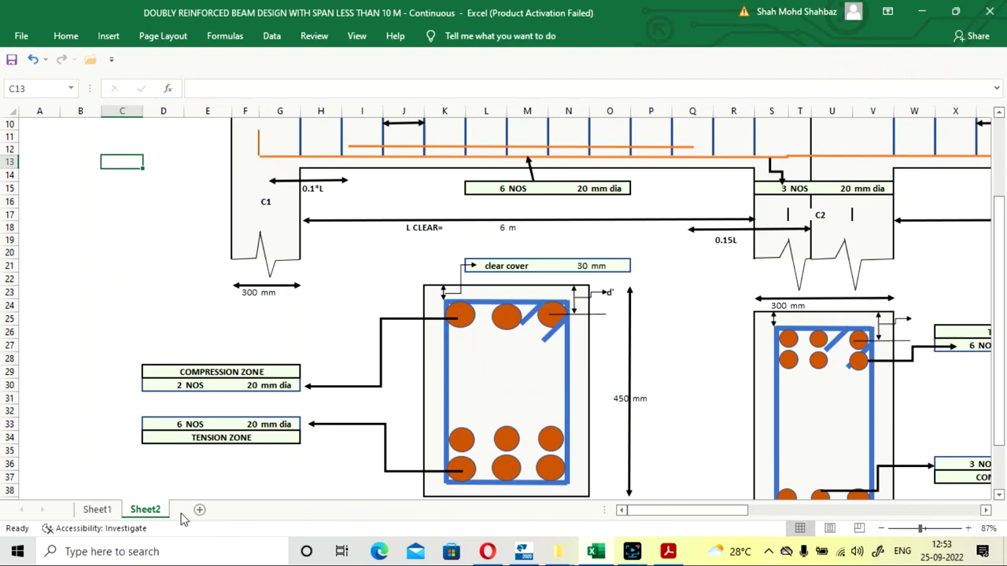
Go back to Sheet1's first design block, for the middle of the end span, and check it against the Sheet2 drawing.
{"action": "left_click", "coordinate": [97, 510]}
{"action": "scroll", "coordinate": [620, 364], "scroll_direction": "up", "scroll_amount": 20}
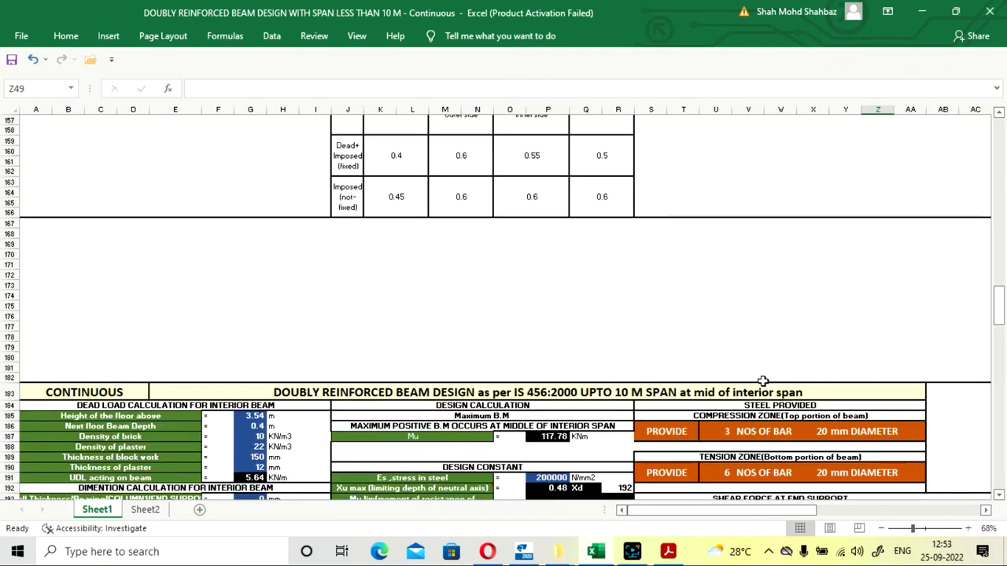
{"action": "scroll", "coordinate": [763, 381], "scroll_direction": "up", "scroll_amount": 20}
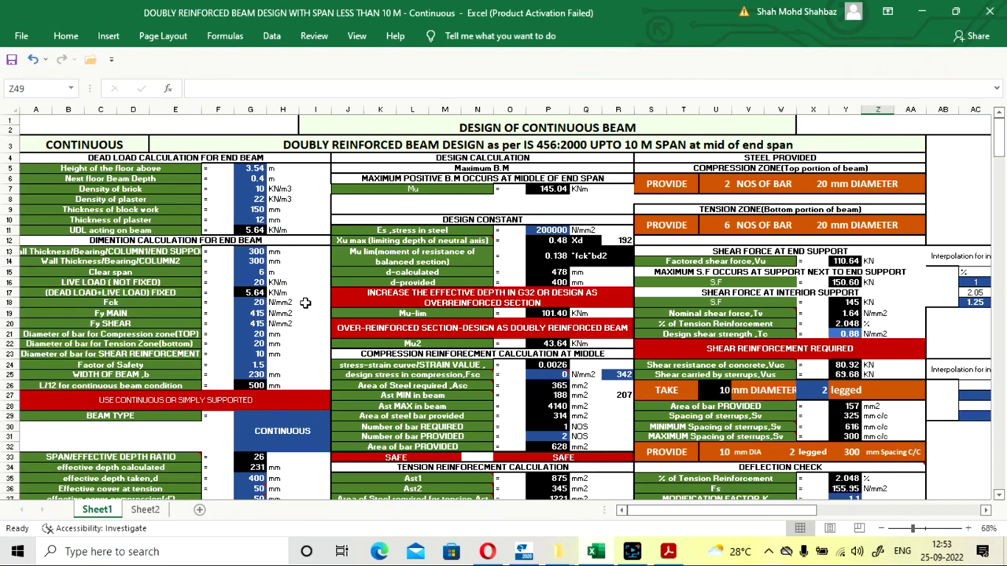
{"action": "left_click", "coordinate": [144, 510]}
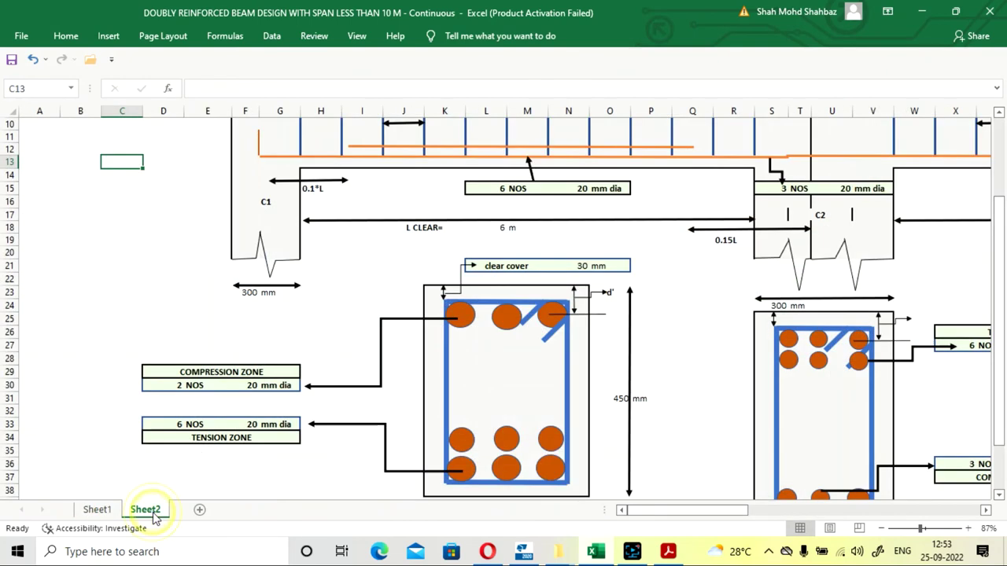
{"action": "scroll", "coordinate": [407, 434], "scroll_direction": "up", "scroll_amount": 3}
{"action": "left_click", "coordinate": [97, 509]}
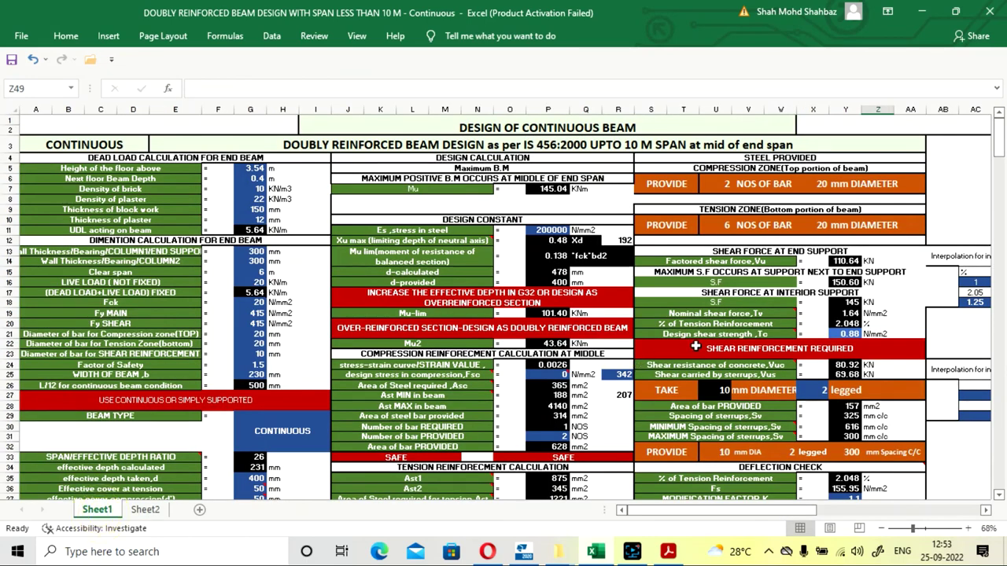
{"action": "left_click", "coordinate": [633, 553]}
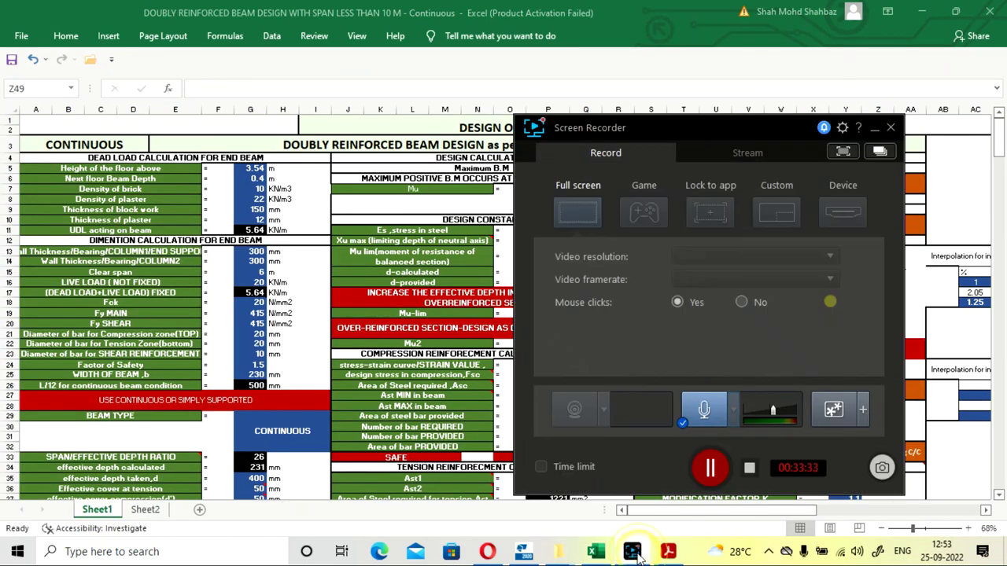